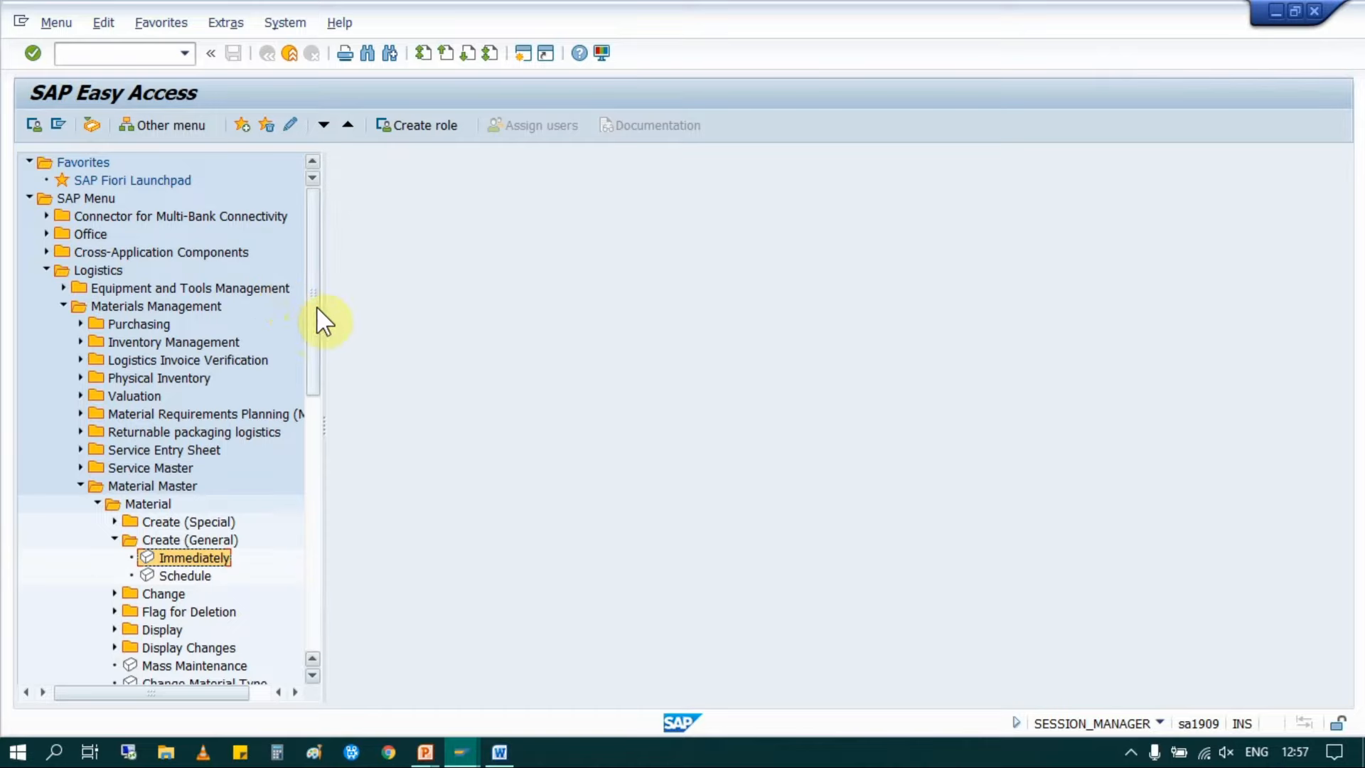
Step: Open the immediate general material creation transaction under Logistics, Materials Management, Material Master, Material, Create (General)
{"action": "left_click_drag", "start_coordinate": [317, 306], "coordinate": [319, 243]}
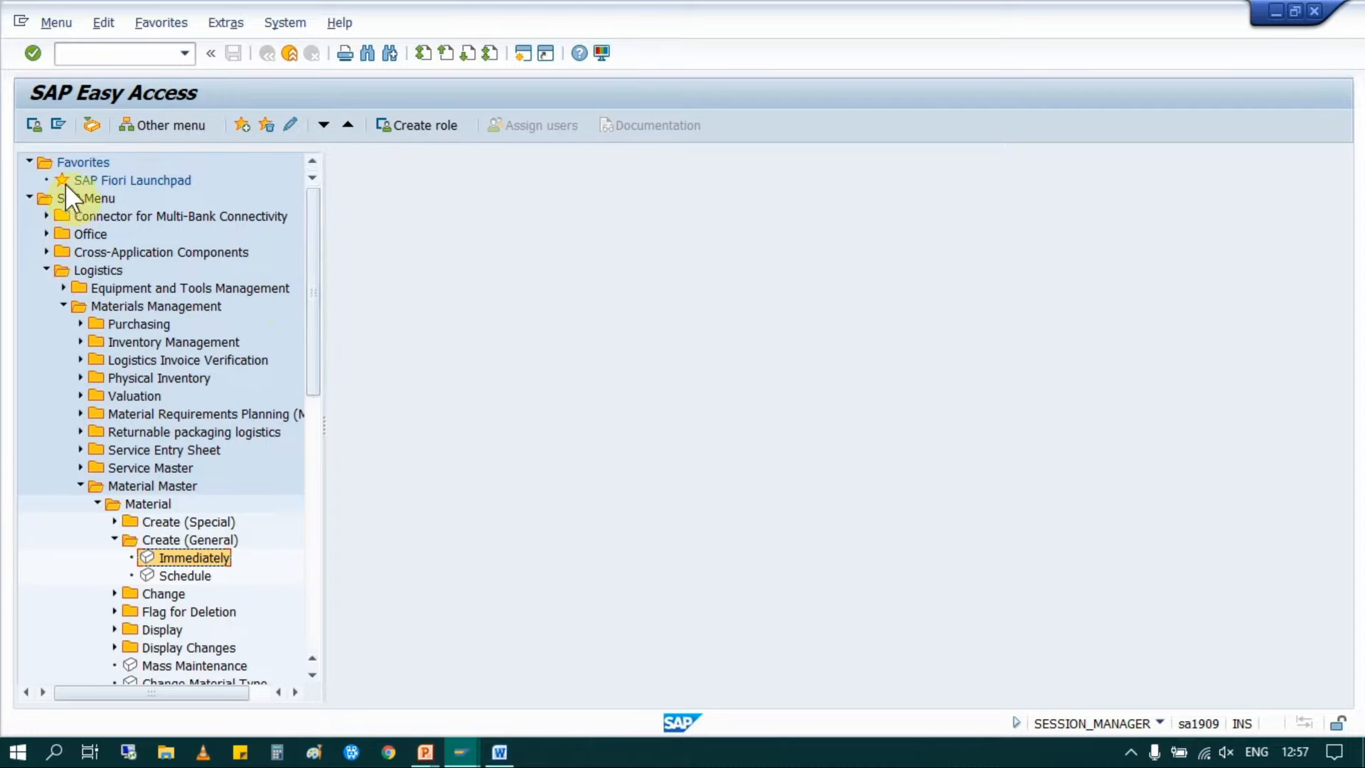
{"action": "left_click", "coordinate": [83, 195]}
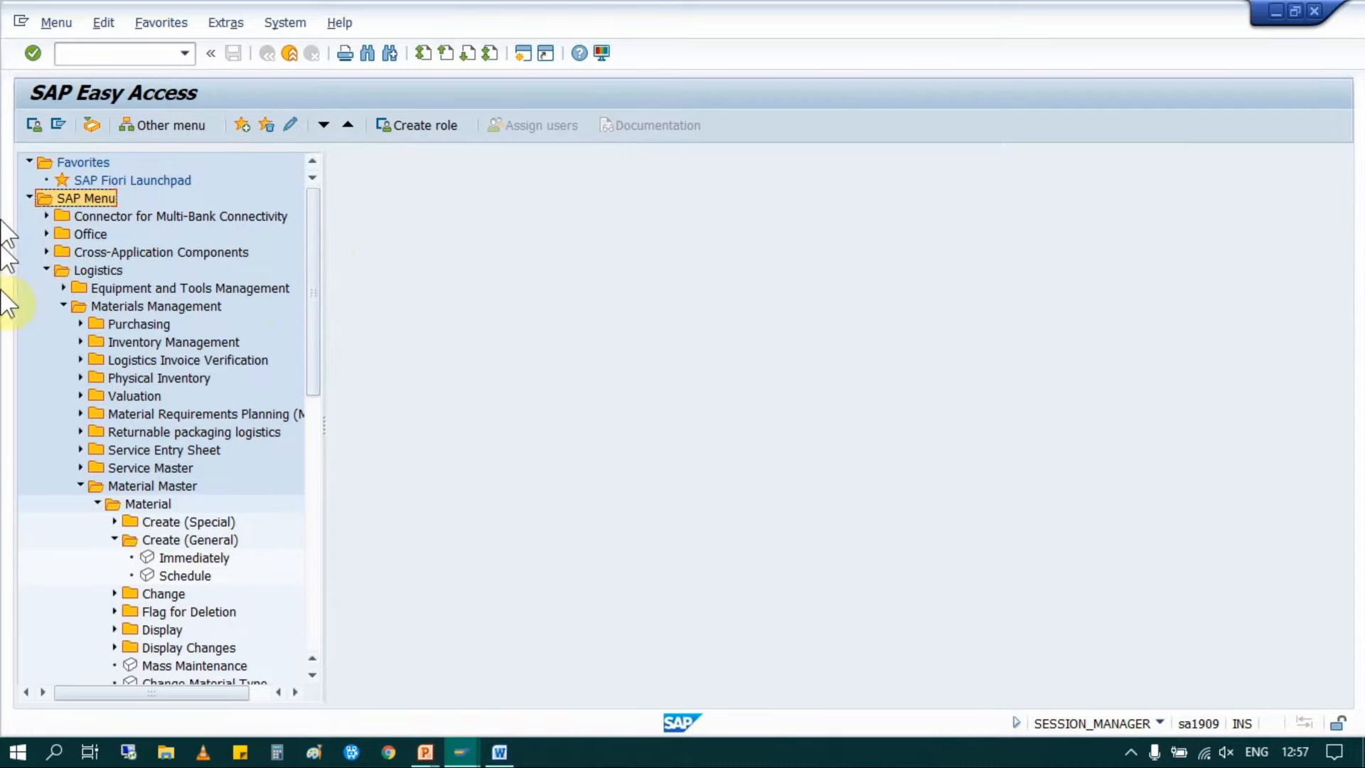
{"action": "left_click", "coordinate": [97, 270]}
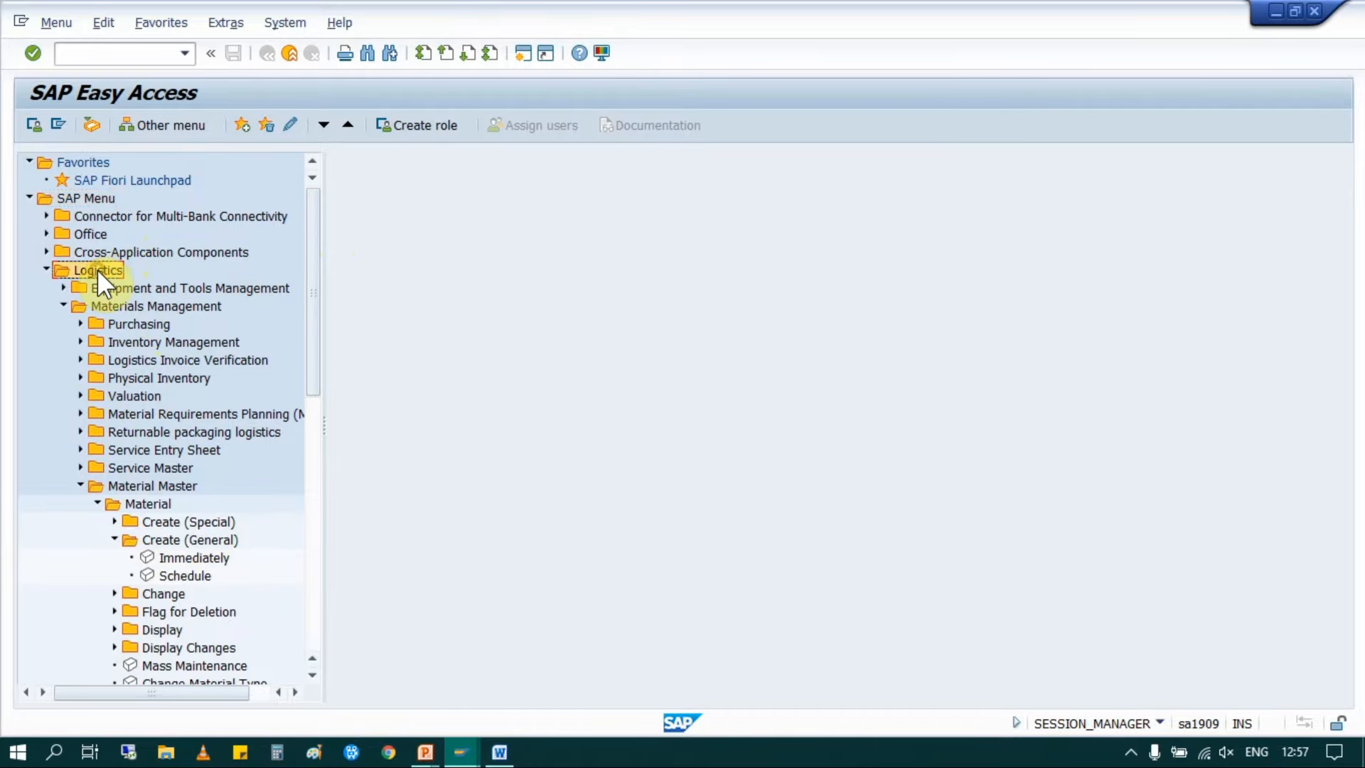
{"action": "left_click", "coordinate": [151, 307]}
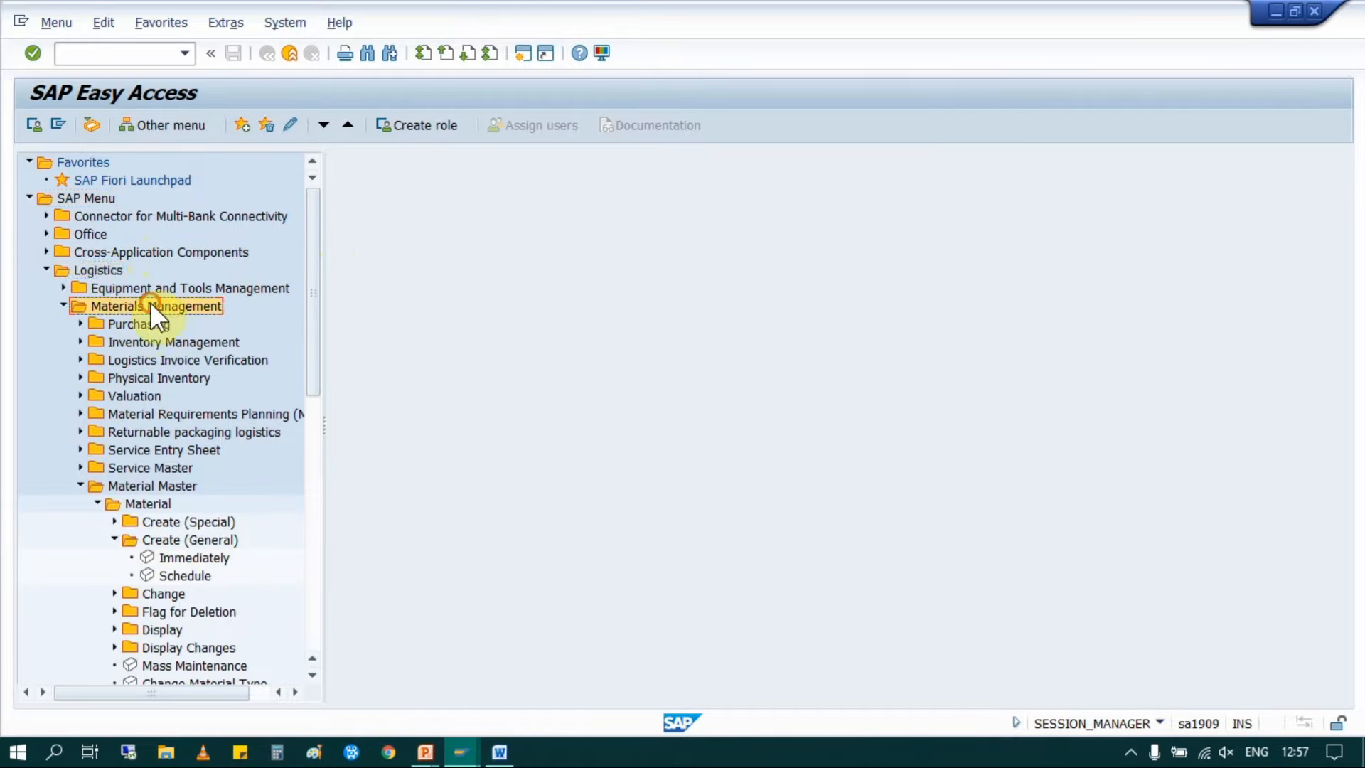
{"action": "left_click", "coordinate": [139, 486]}
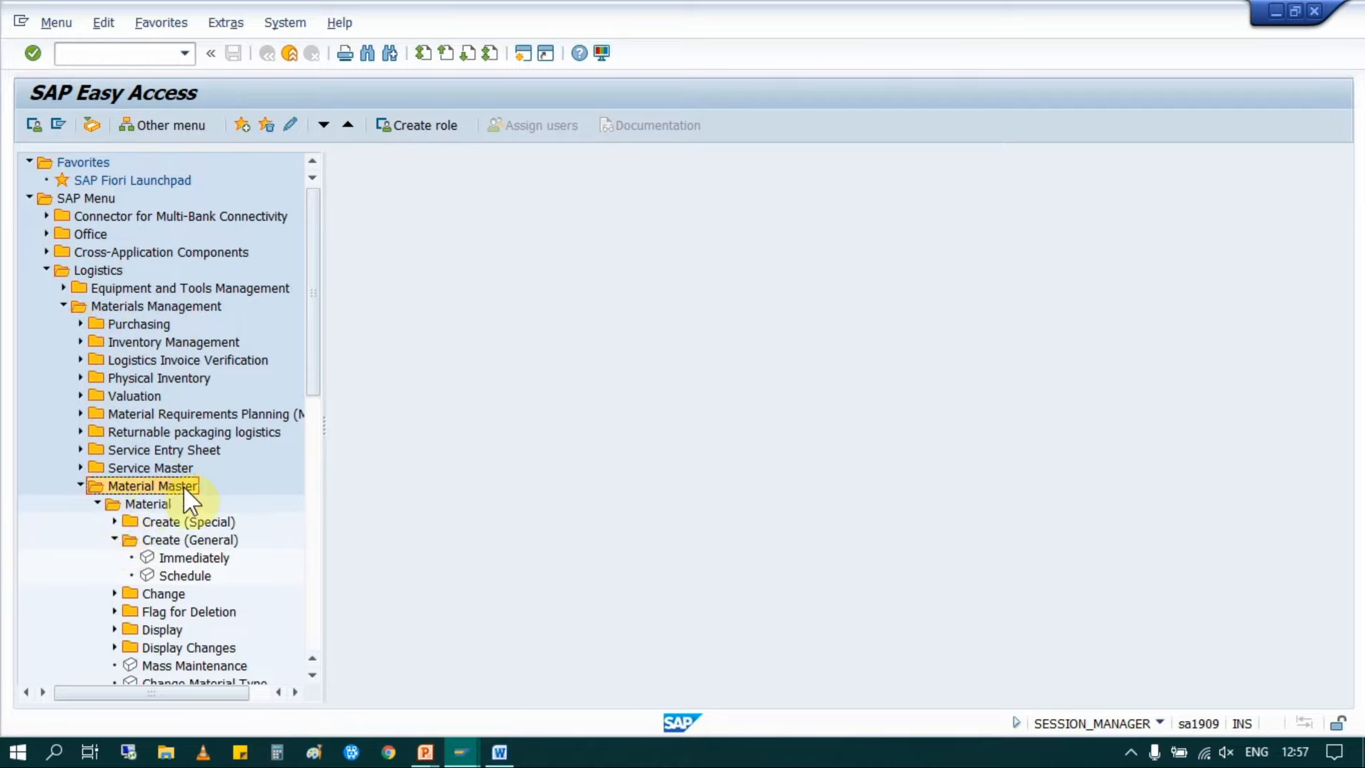
{"action": "left_click", "coordinate": [138, 503]}
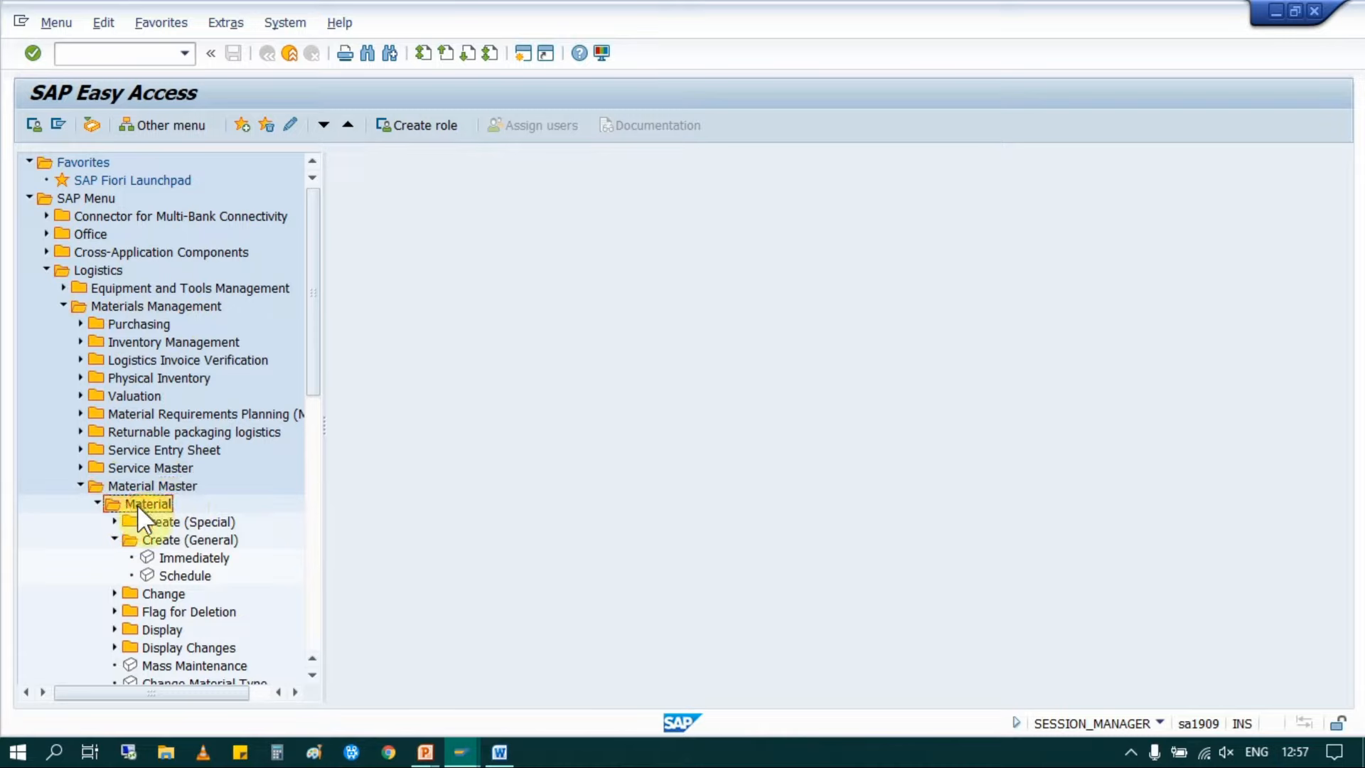
{"action": "left_click", "coordinate": [197, 539]}
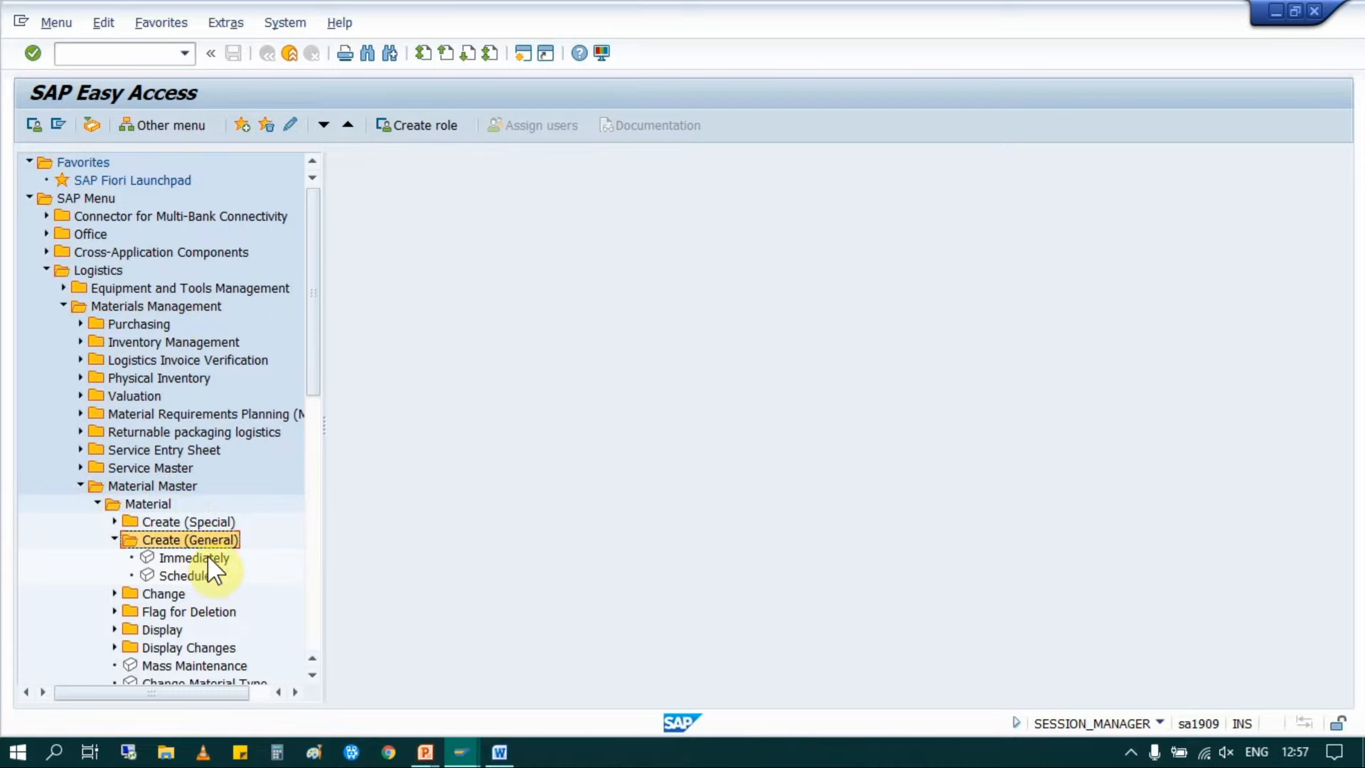
{"action": "double_click", "coordinate": [207, 558]}
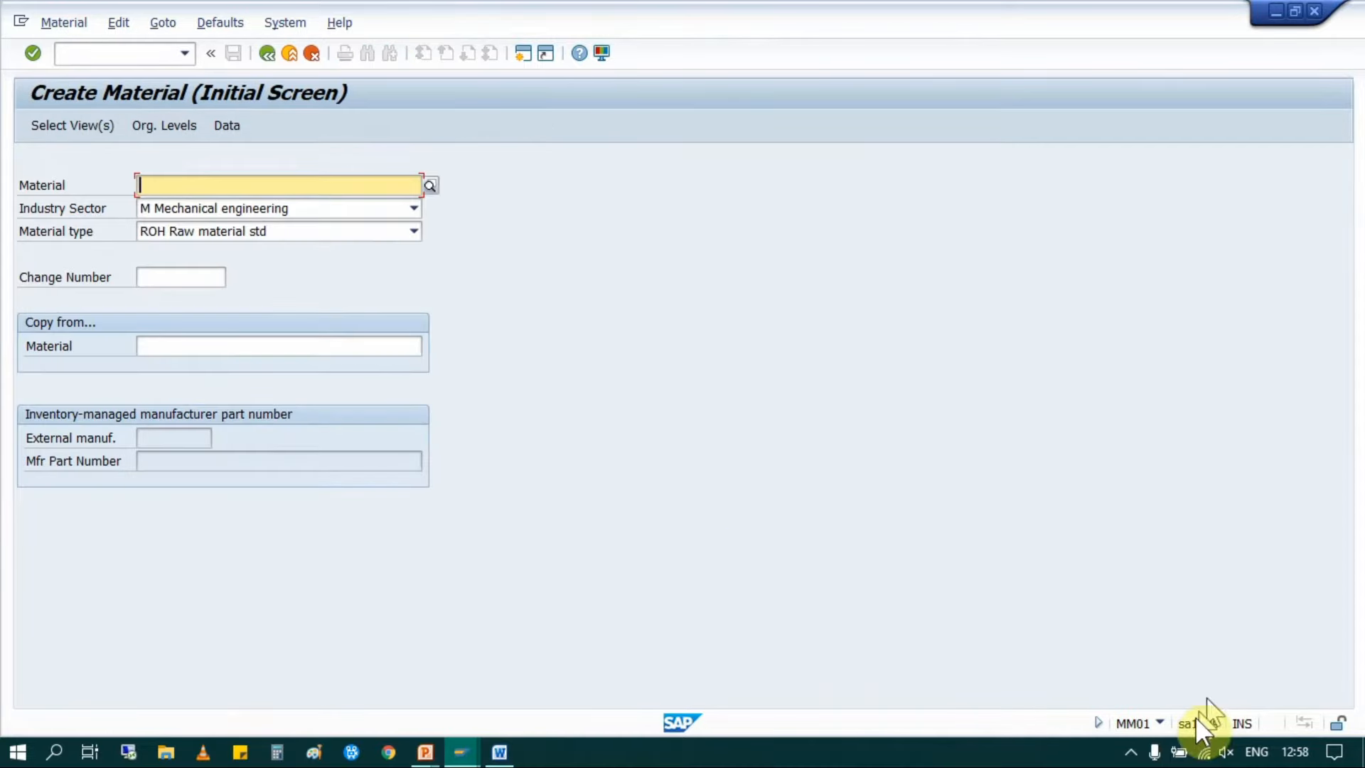
Step: Look up the transaction code of the Create Material screen in the session information, and leave the transaction
{"action": "left_click", "coordinate": [1159, 723]}
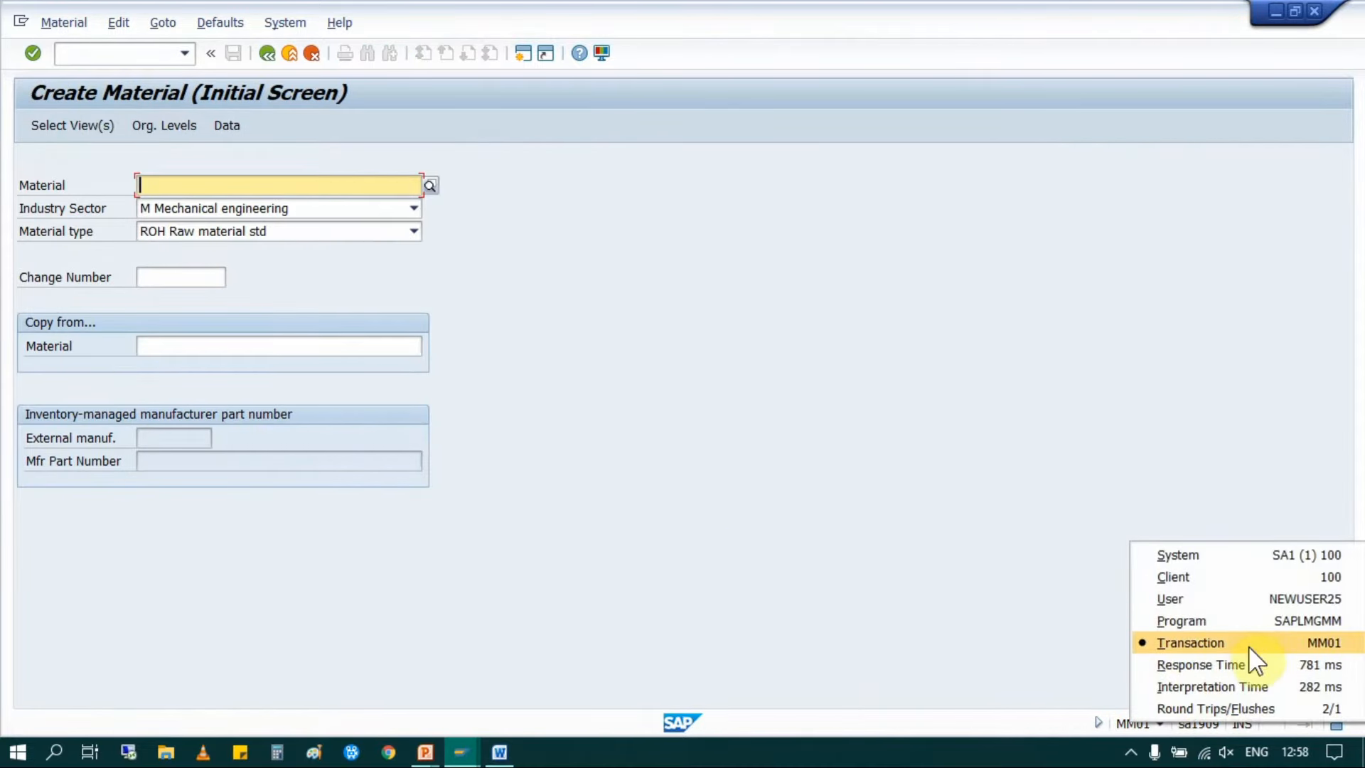
{"action": "left_click", "coordinate": [800, 537]}
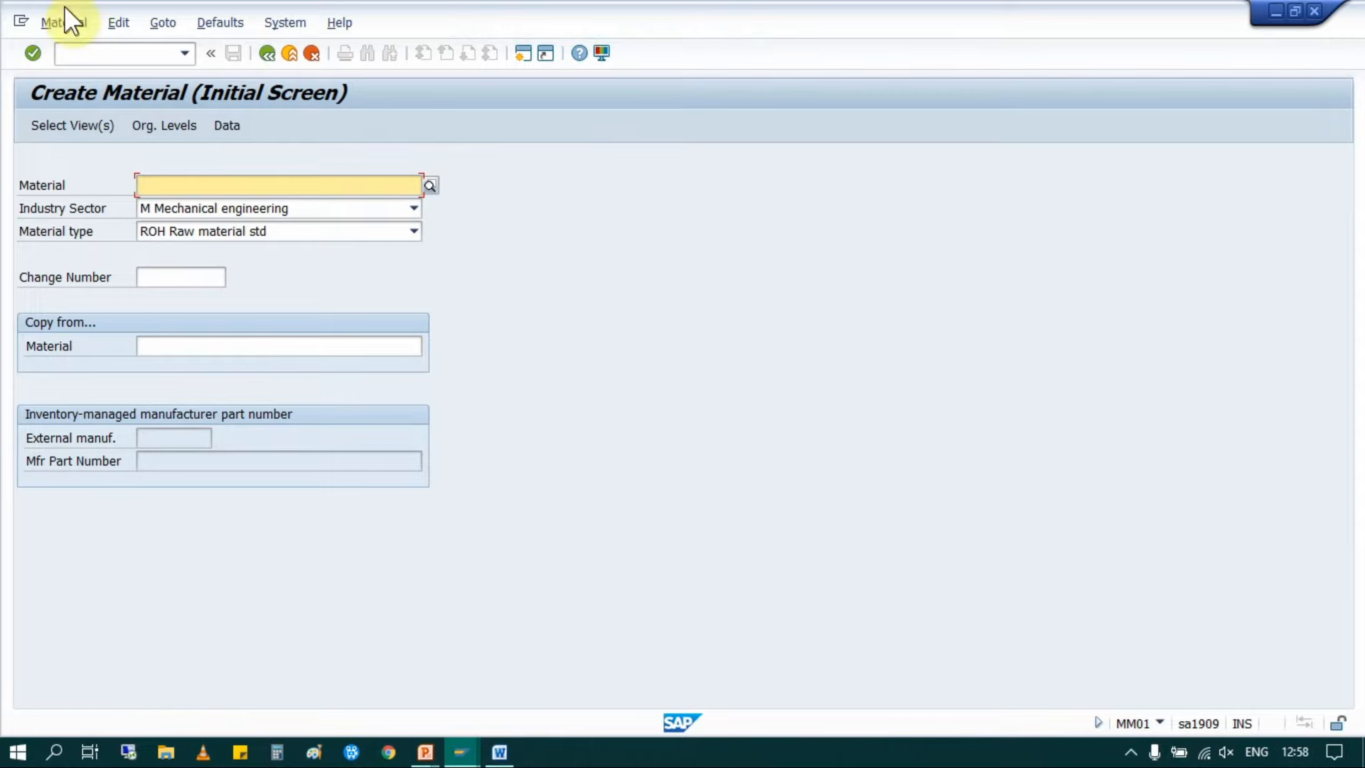
{"action": "left_click", "coordinate": [284, 54]}
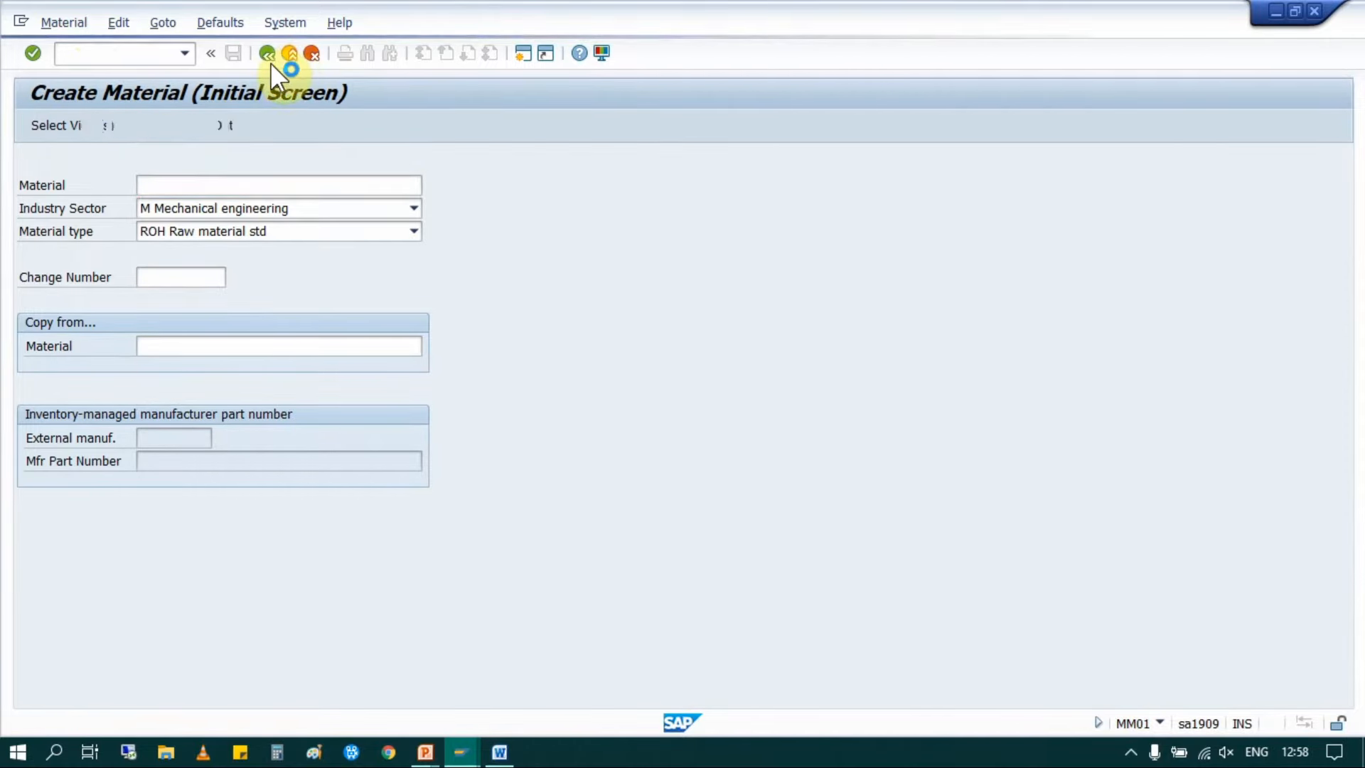
Step: Start the Create Material transaction with the transaction code MM01
{"action": "left_click", "coordinate": [131, 54]}
{"action": "type", "text": "MM01"}
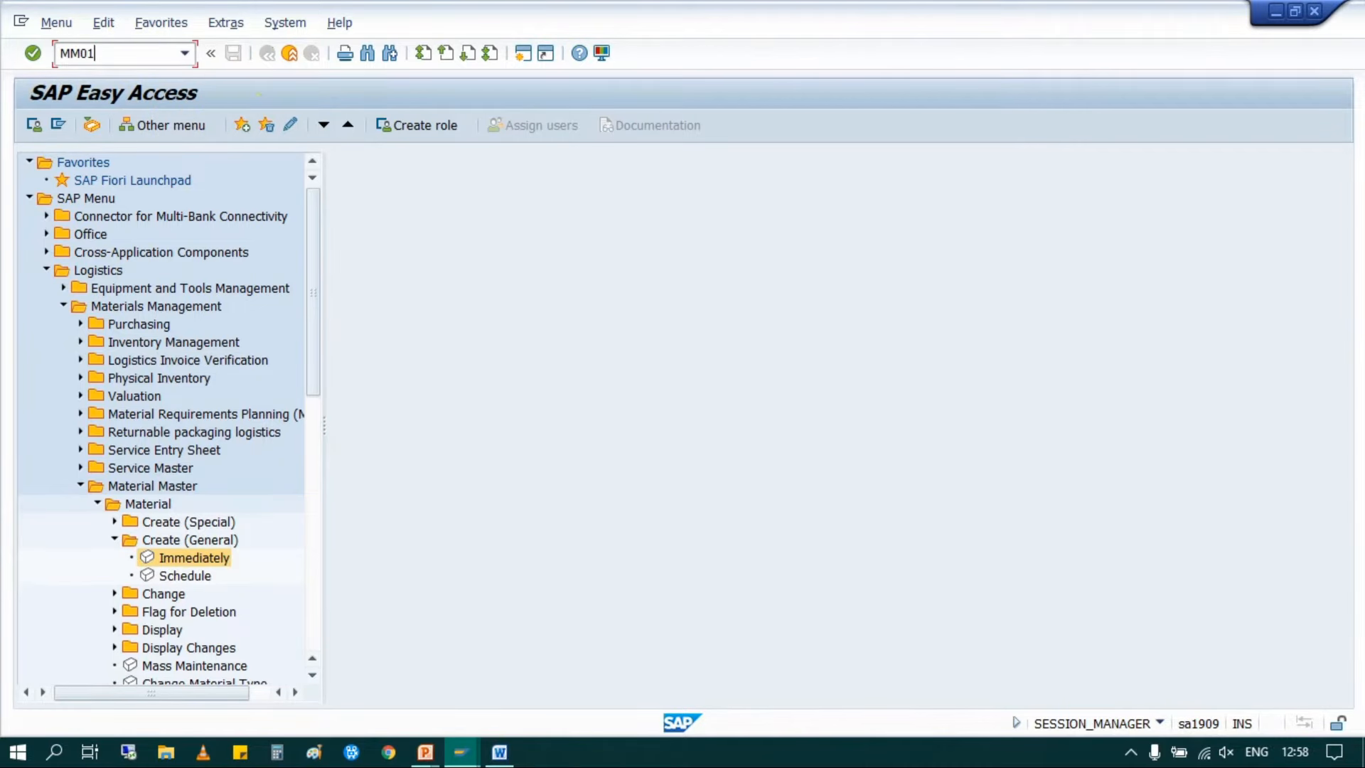
{"action": "key", "text": "Return"}
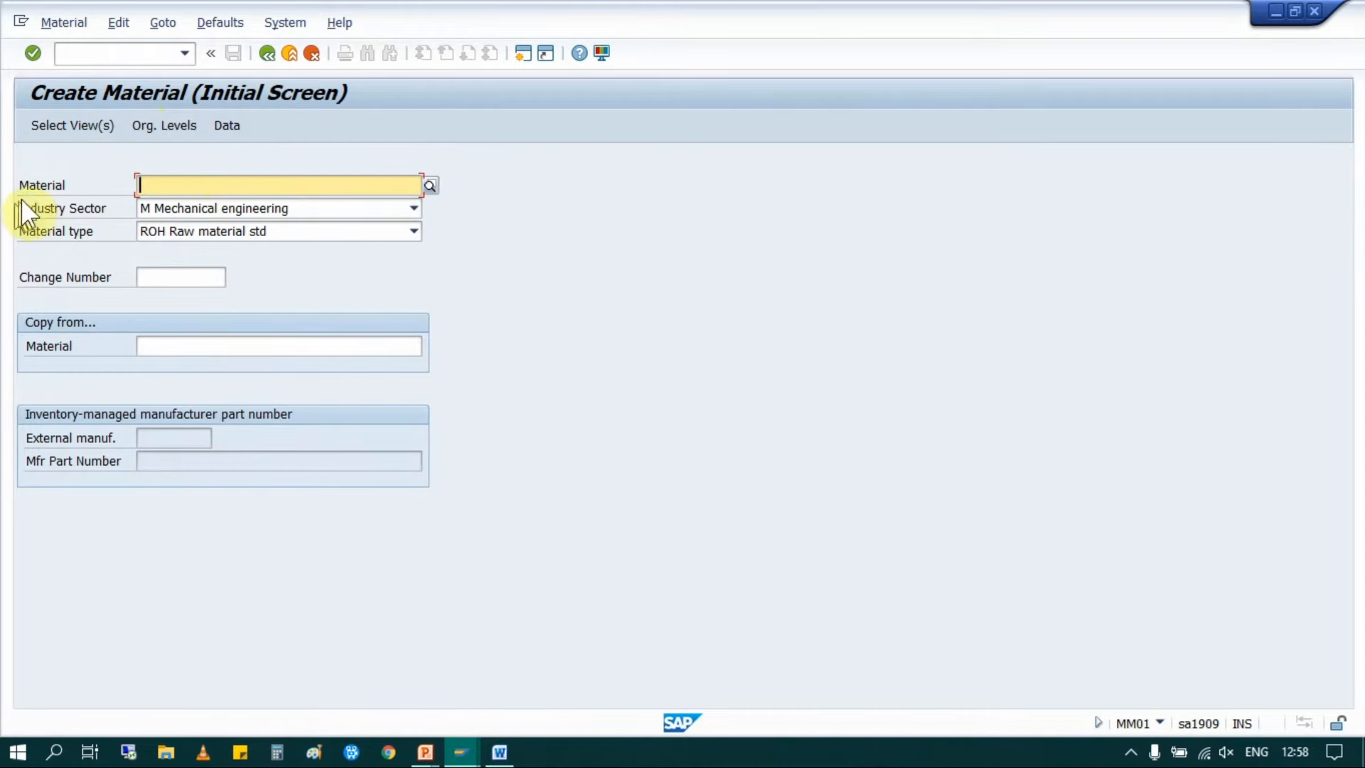
{"action": "left_click_drag", "start_coordinate": [18, 165], "coordinate": [494, 236]}
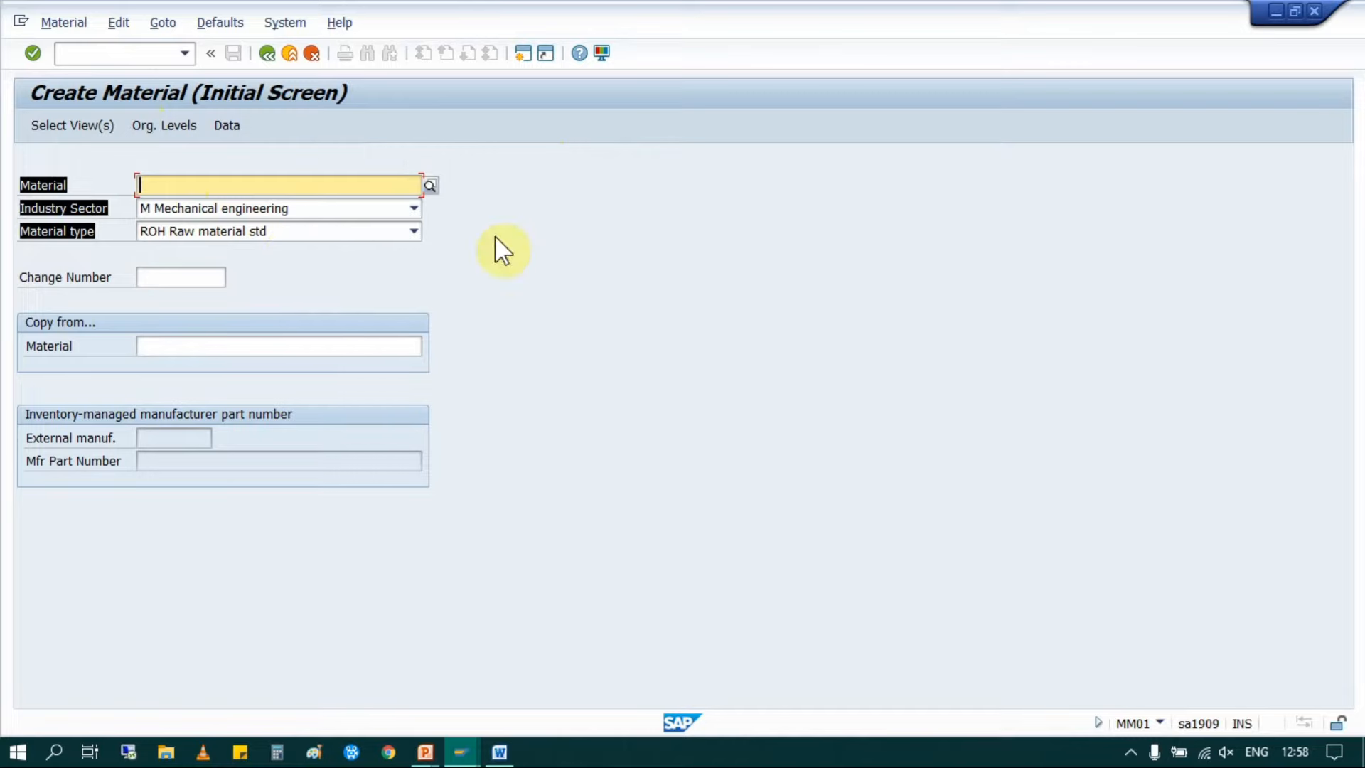
{"action": "left_click", "coordinate": [494, 235]}
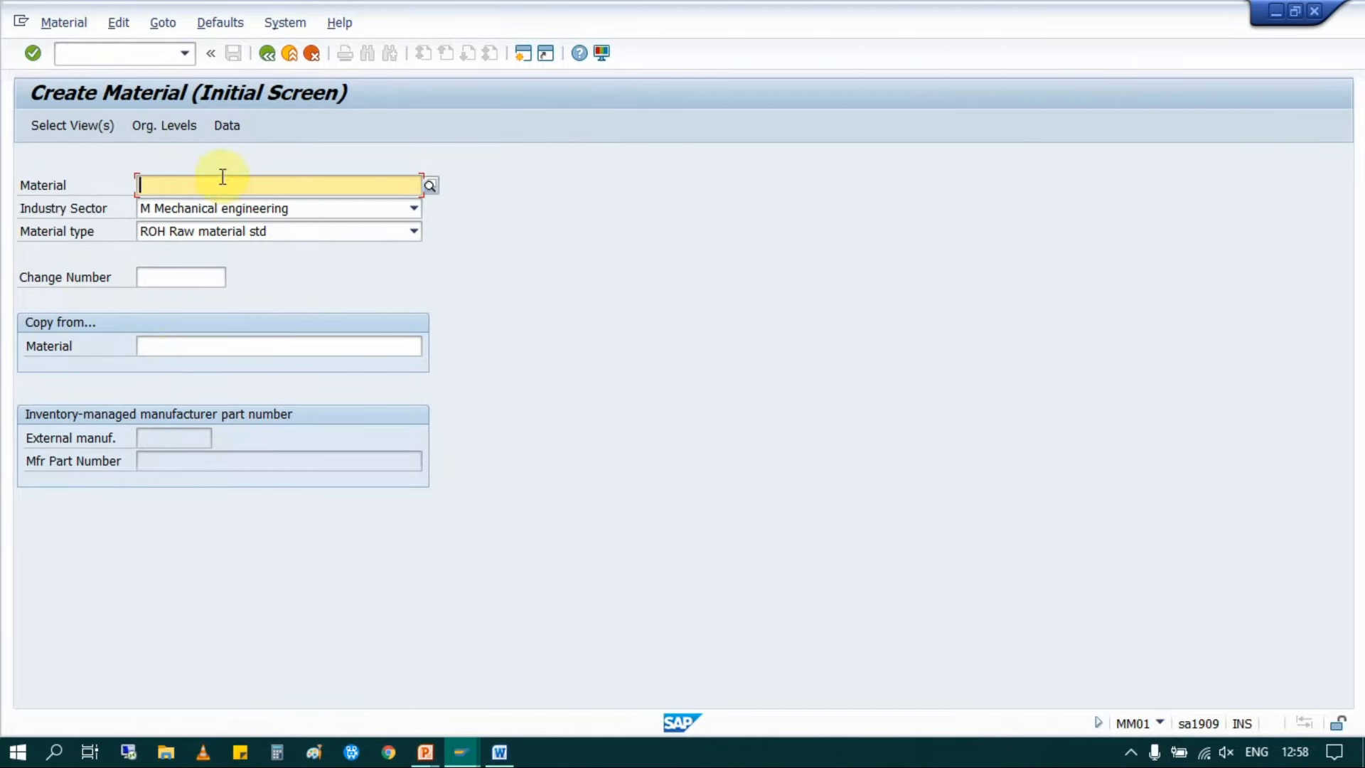
{"action": "left_click", "coordinate": [88, 185]}
{"action": "left_click", "coordinate": [14, 186]}
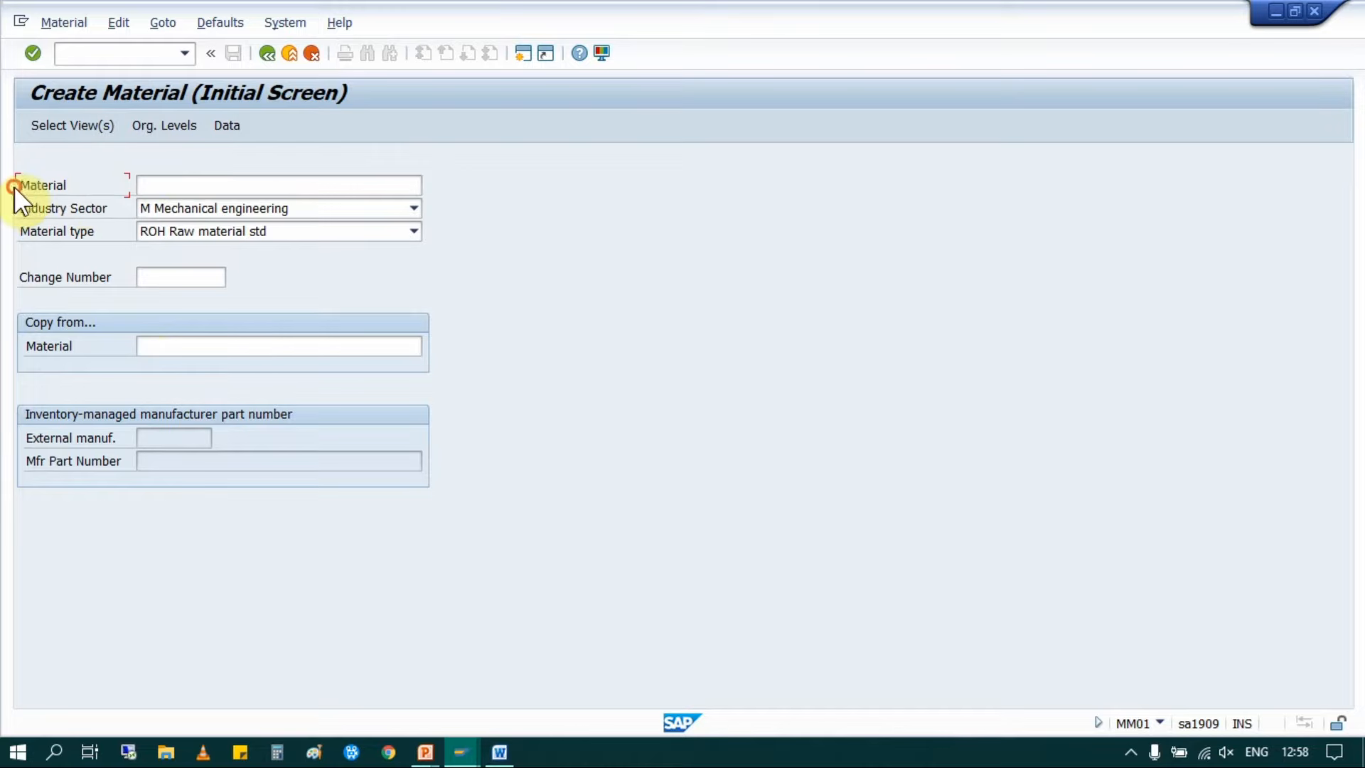
{"action": "left_click", "coordinate": [250, 185]}
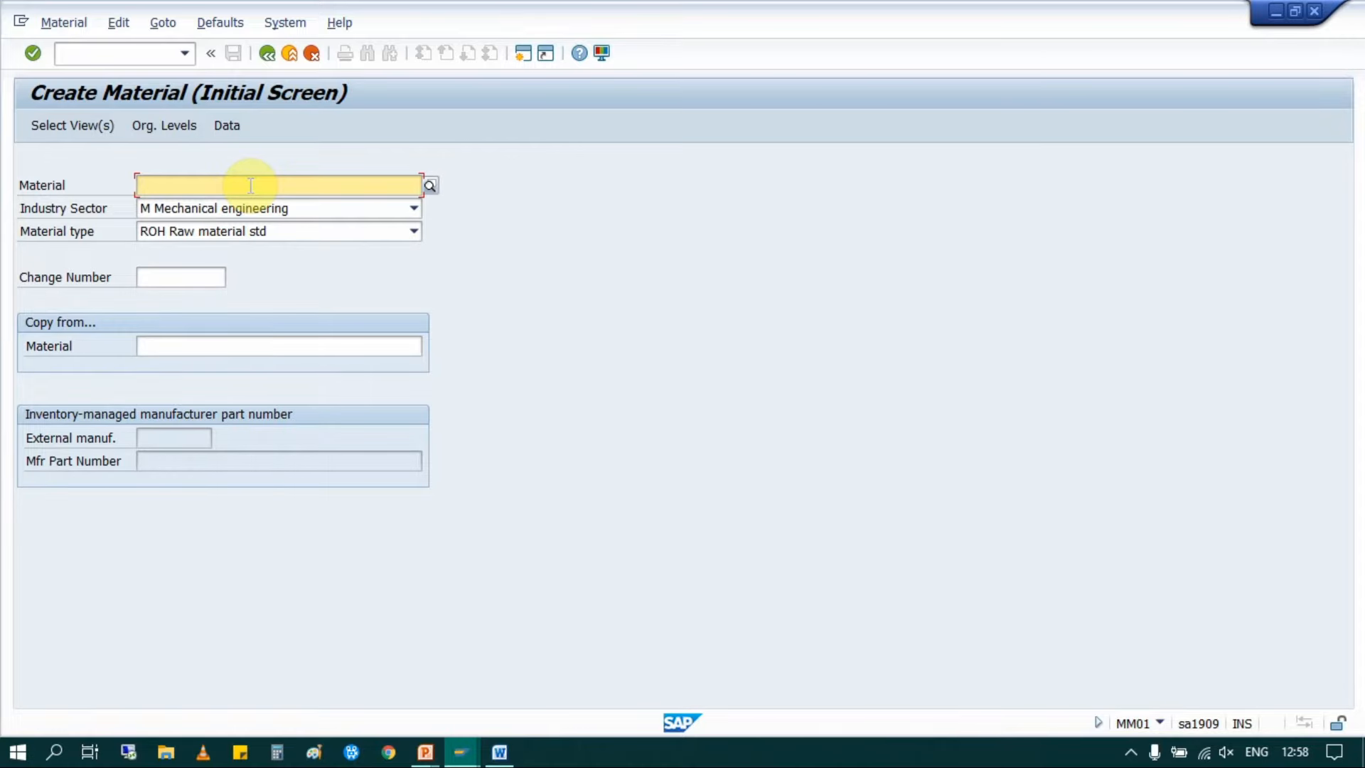
Step: Choose M Mechanical engineering as the industry sector for the new material
{"action": "left_click", "coordinate": [410, 219]}
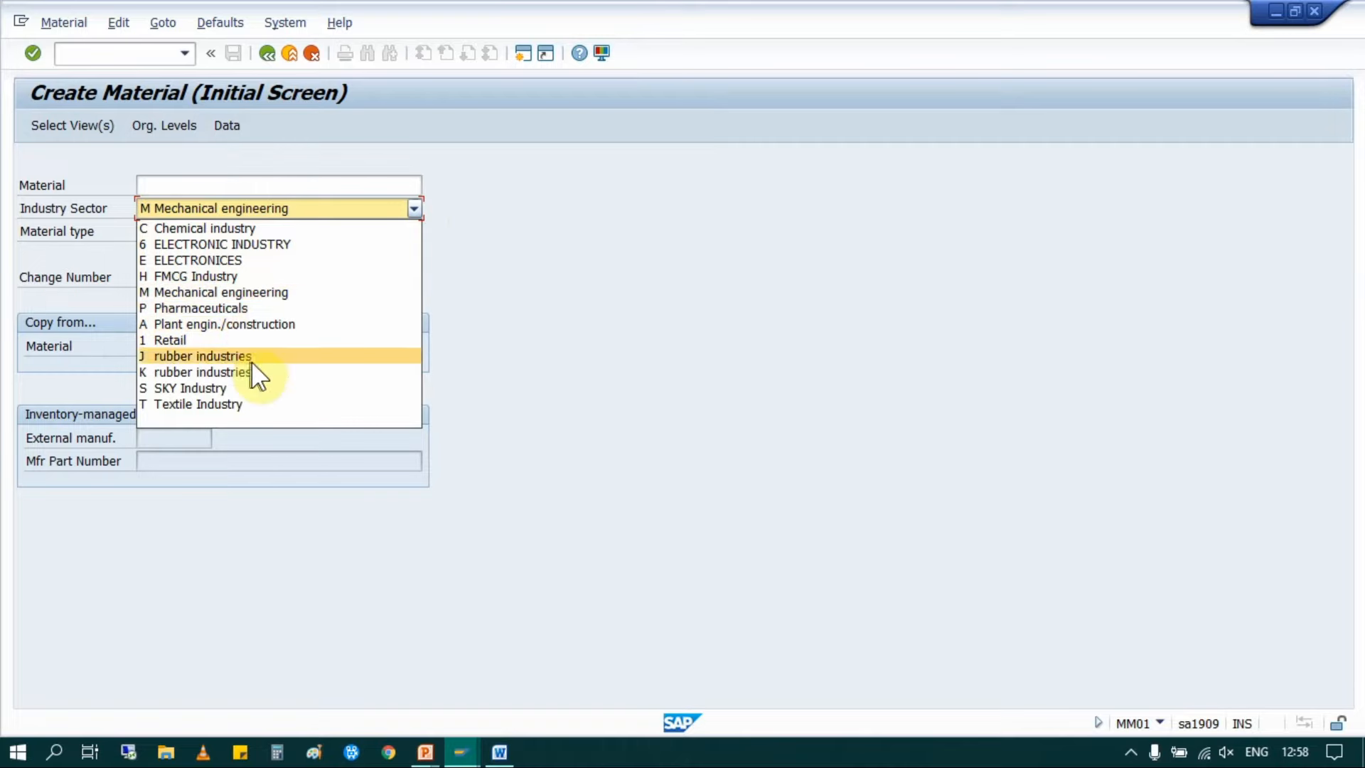
{"action": "left_click", "coordinate": [237, 292]}
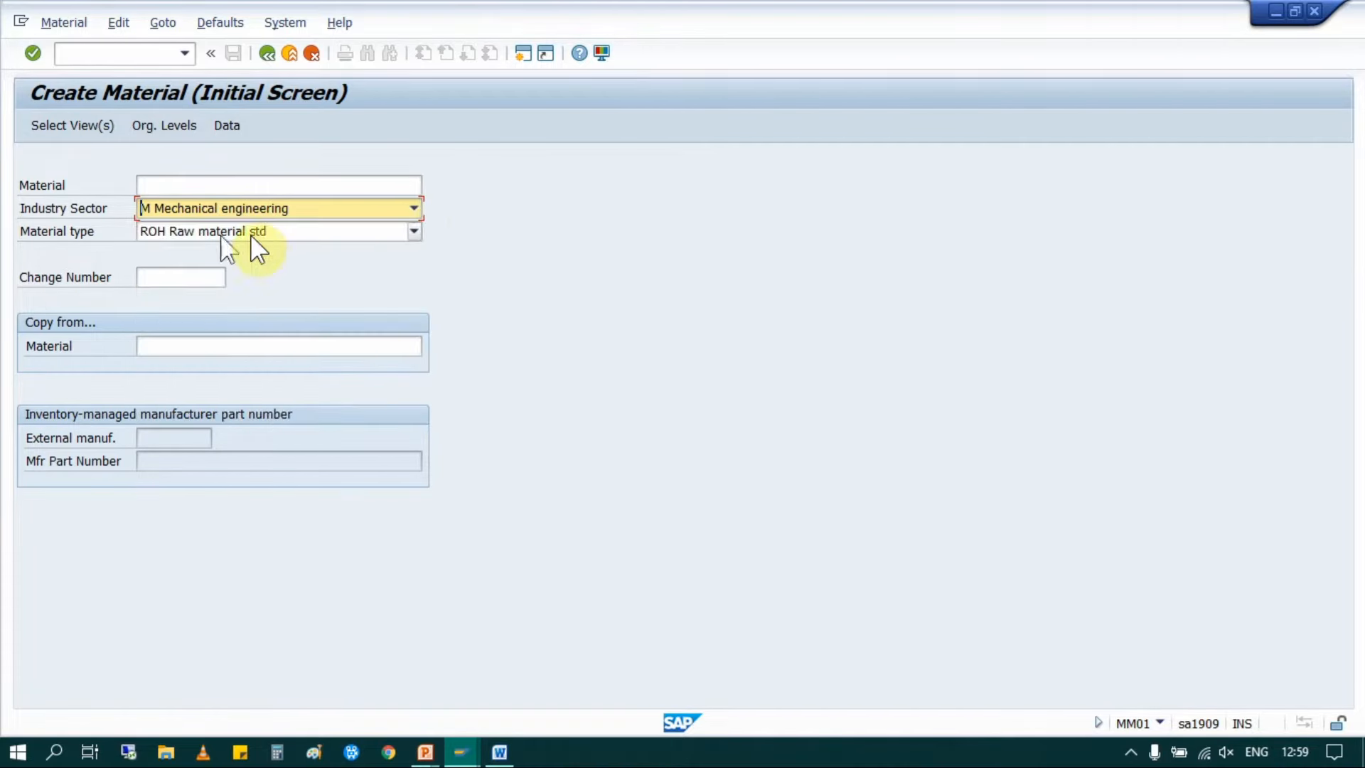
Step: Switch to Word to review the material type descriptions in Material Types.docx, and return to the Create Material screen in SAP
{"action": "left_click", "coordinate": [388, 228]}
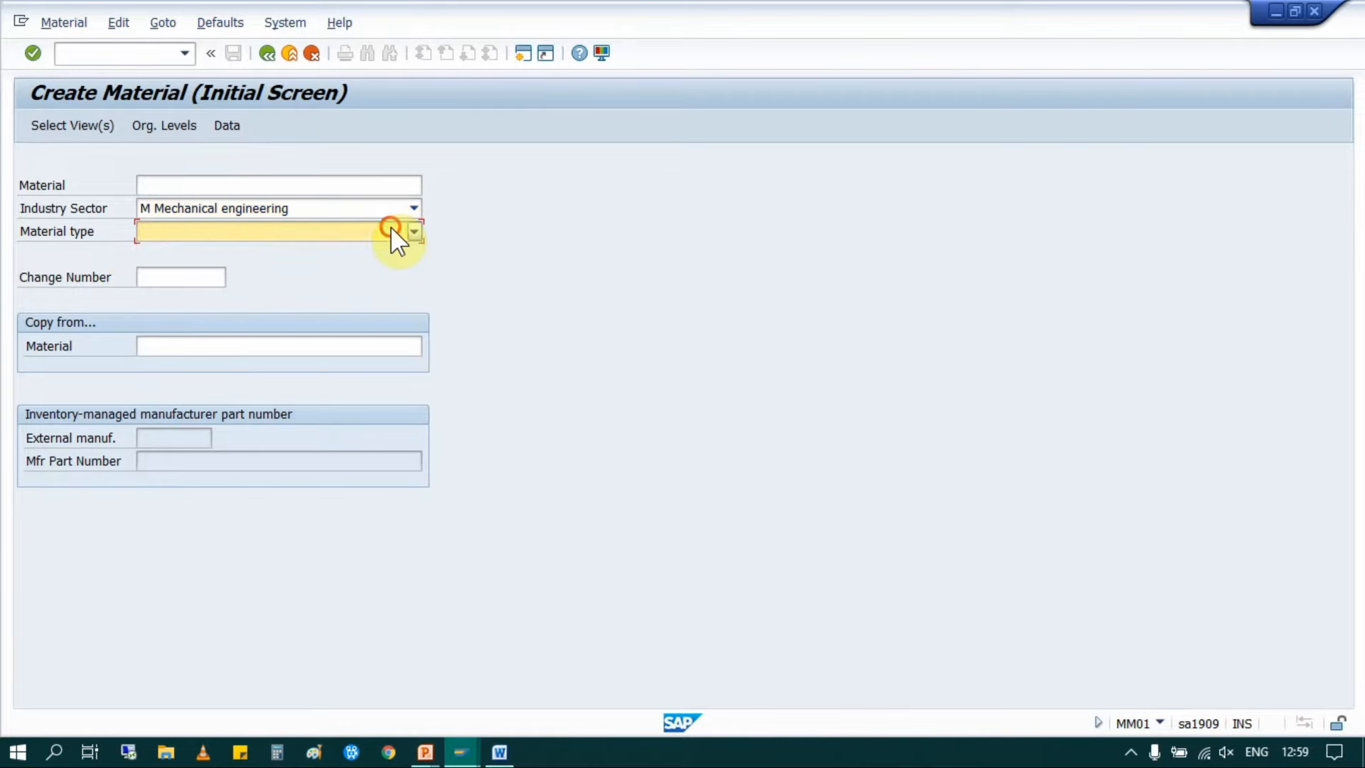
{"action": "left_click", "coordinate": [499, 752]}
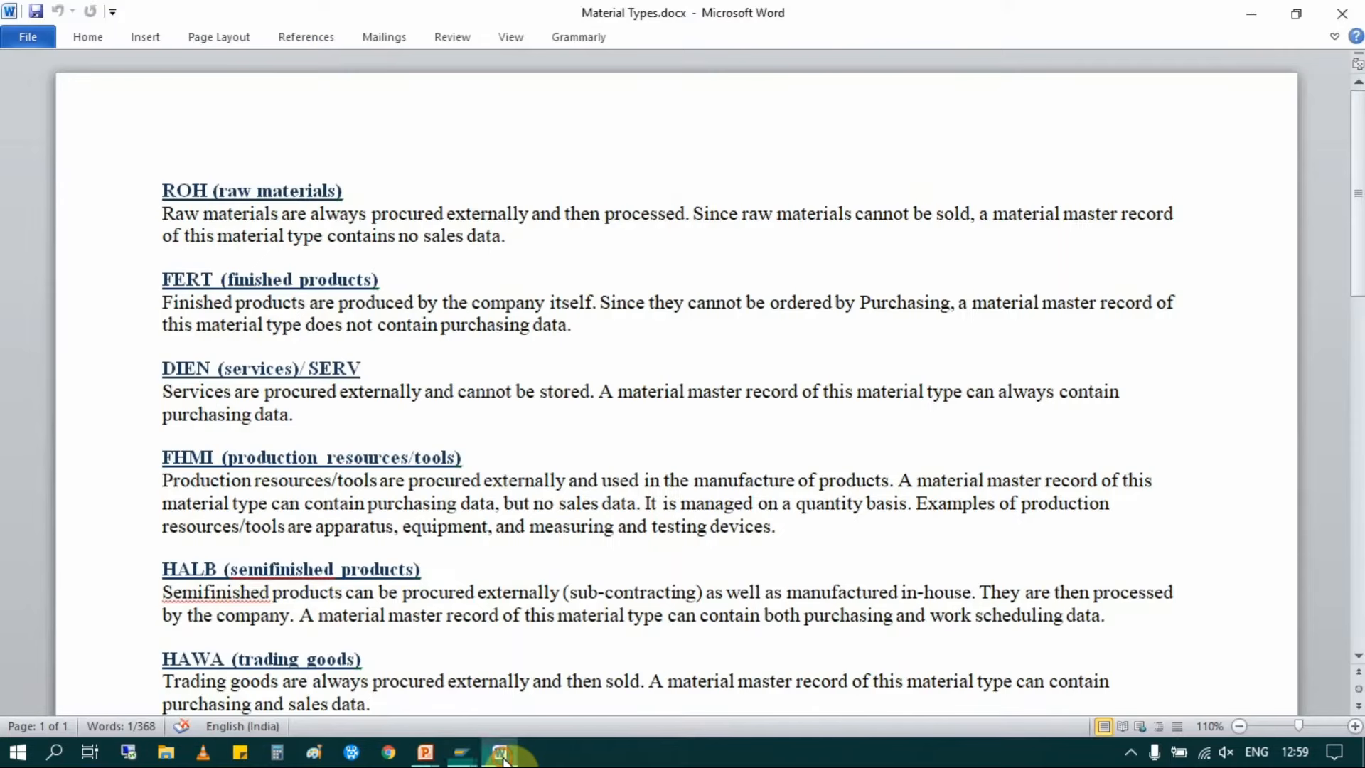
{"action": "scroll", "coordinate": [400, 498], "scroll_direction": "down", "scroll_amount": 6}
{"action": "scroll", "coordinate": [396, 450], "scroll_direction": "up", "scroll_amount": 6}
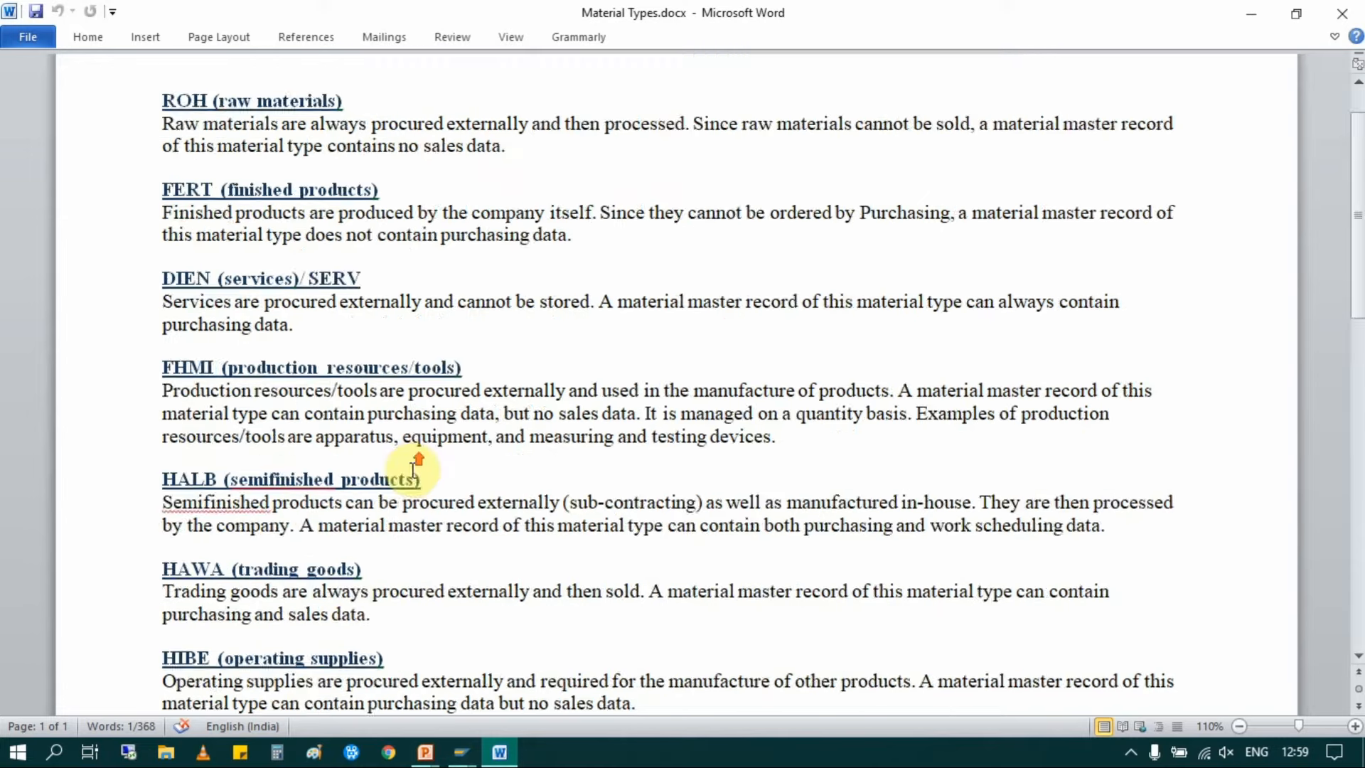
{"action": "mouse_move", "coordinate": [455, 759]}
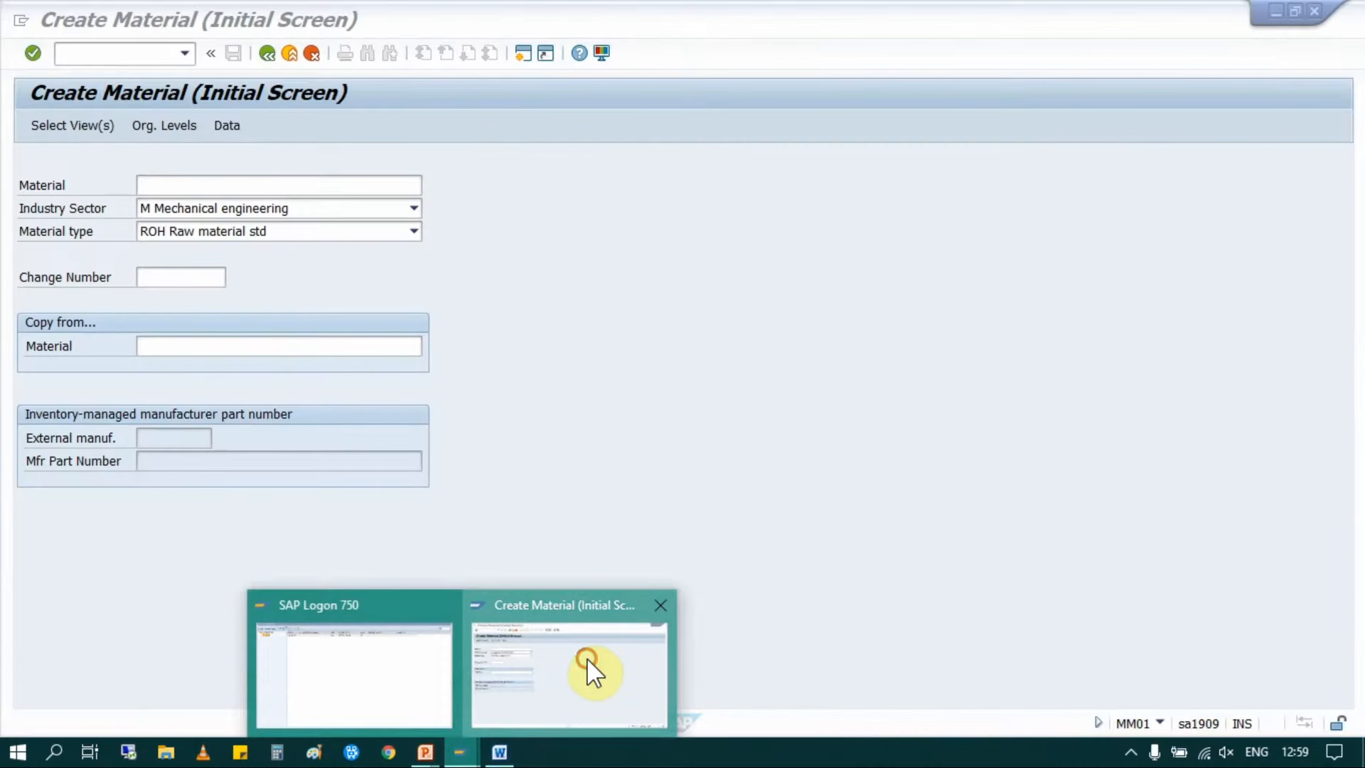
{"action": "left_click", "coordinate": [587, 661]}
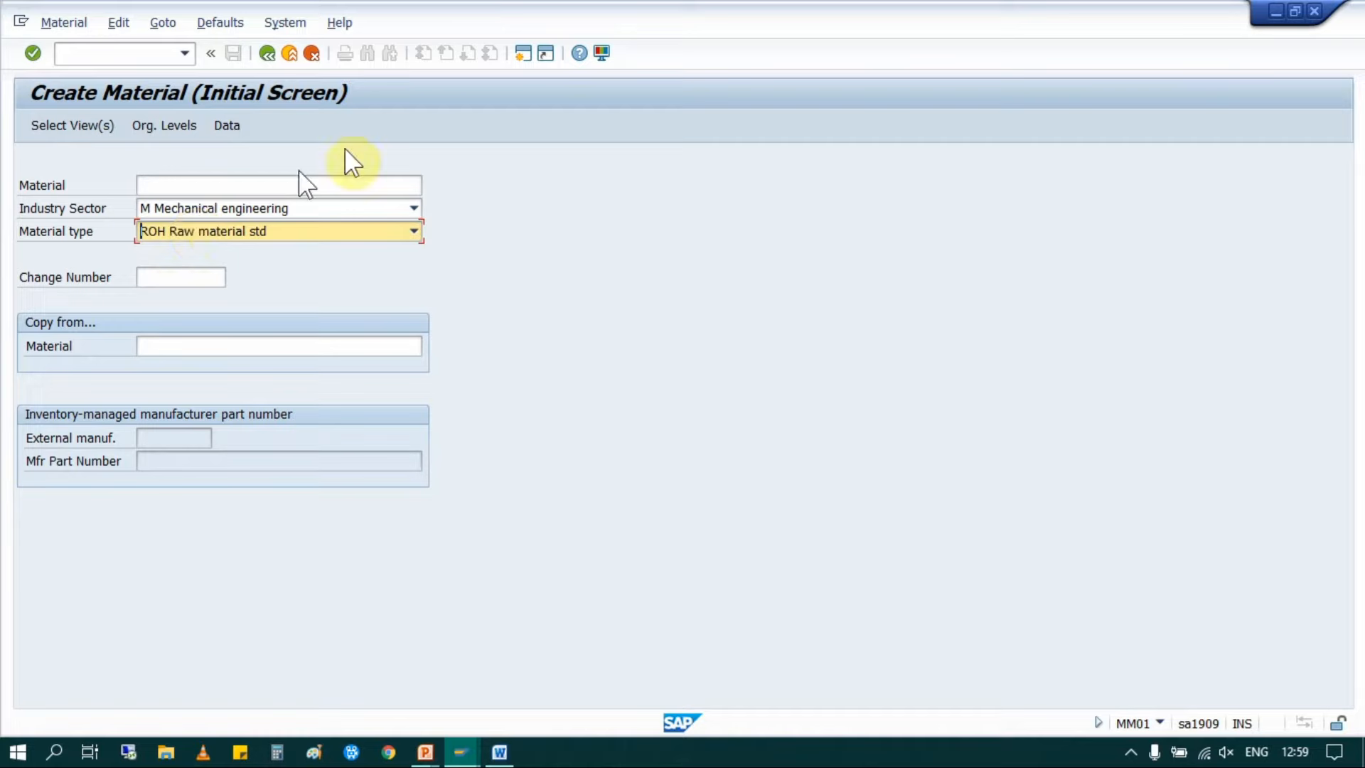
Step: Review the Visualization 1 settings for dropdown list keys under Interaction Design in the SAP GUI options, and close the options
{"action": "left_click", "coordinate": [599, 56]}
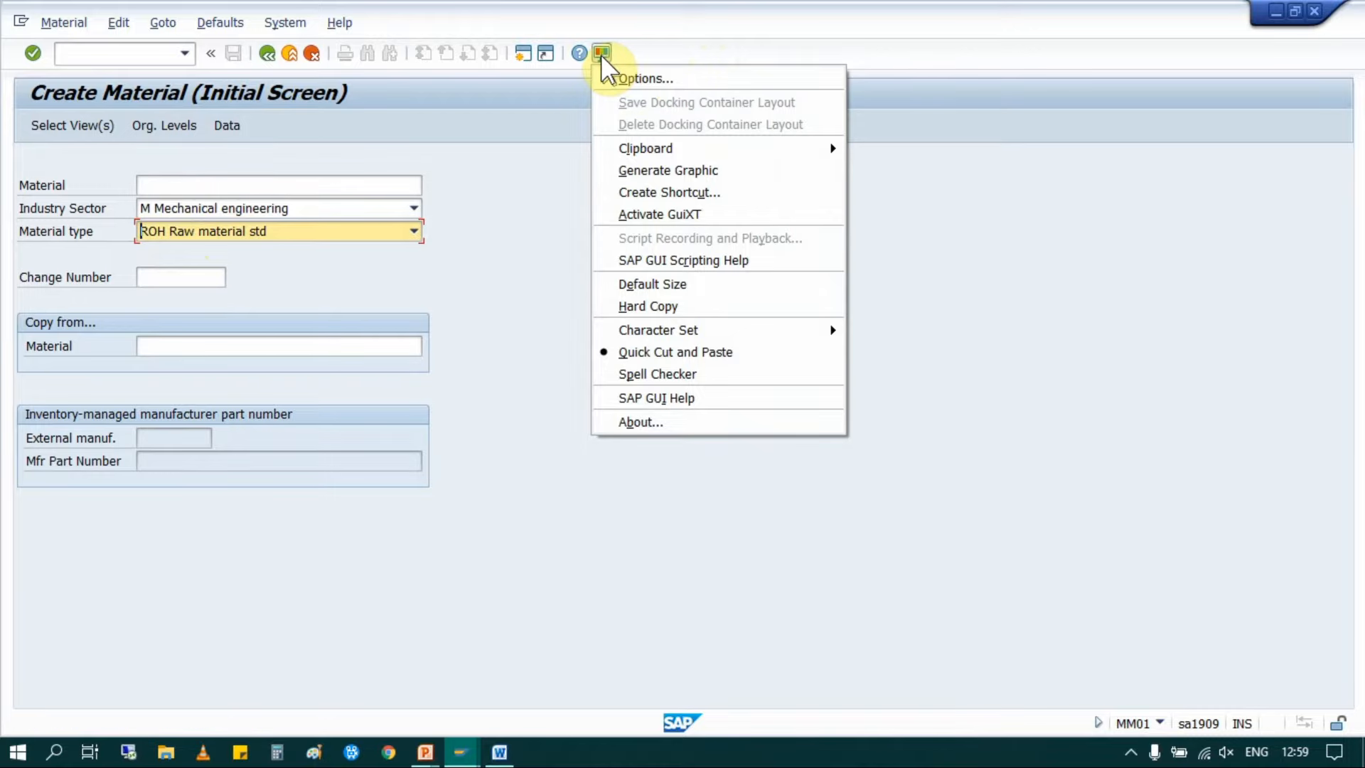
{"action": "left_click", "coordinate": [629, 75]}
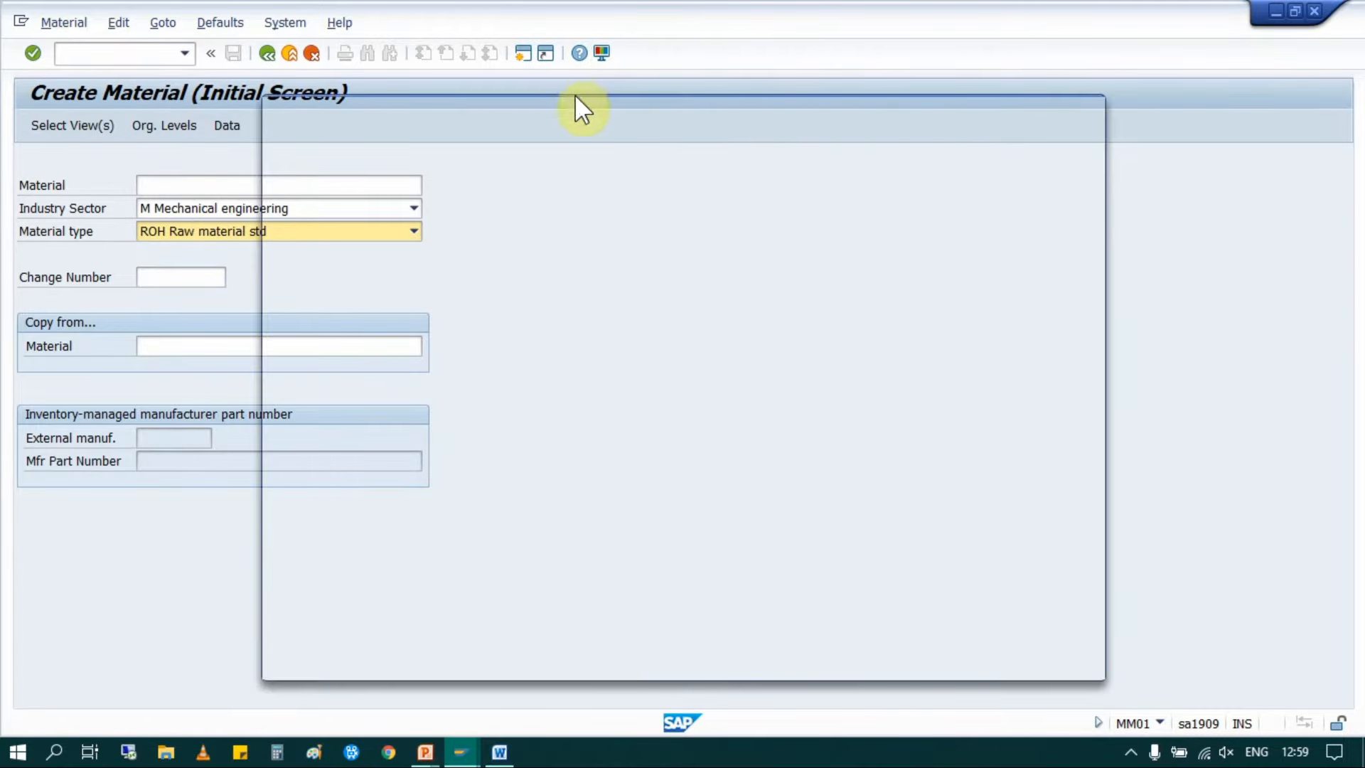
{"action": "left_click", "coordinate": [289, 191]}
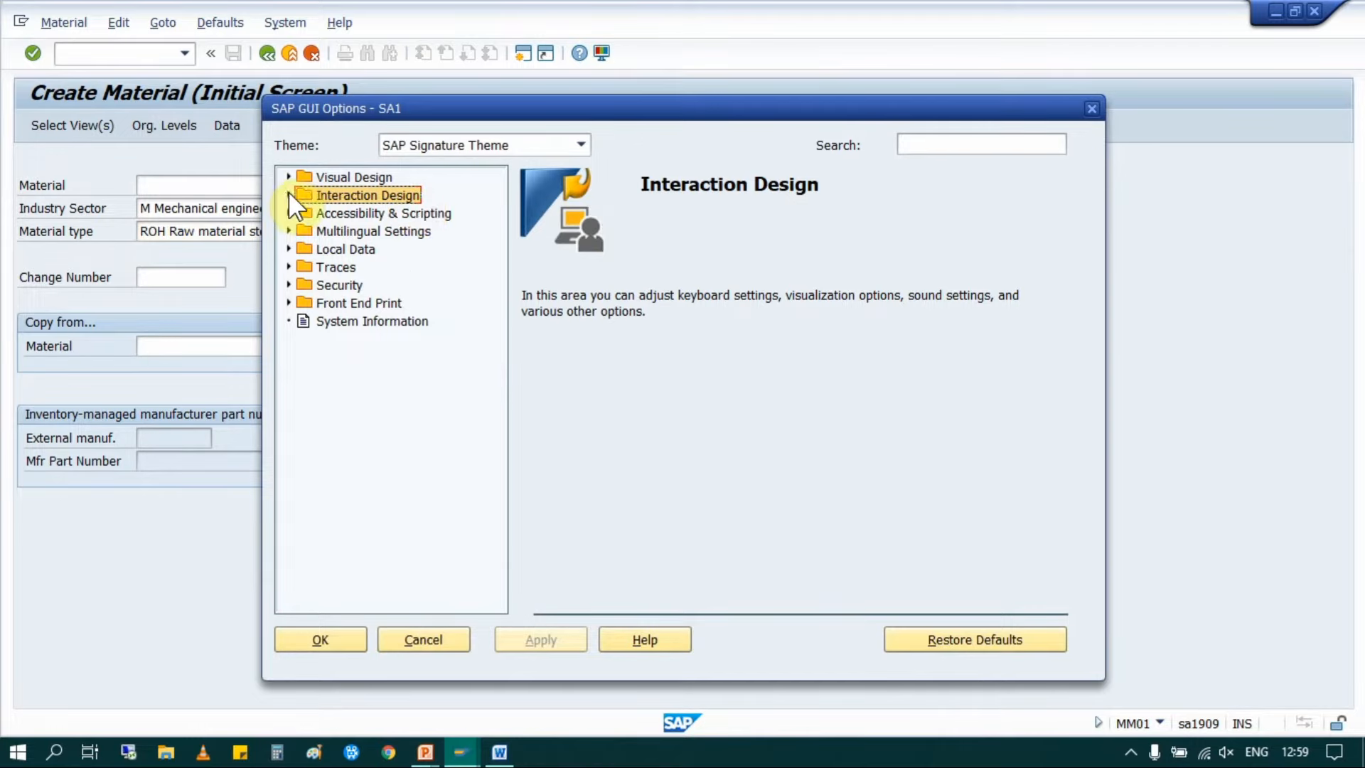
{"action": "left_click", "coordinate": [288, 192]}
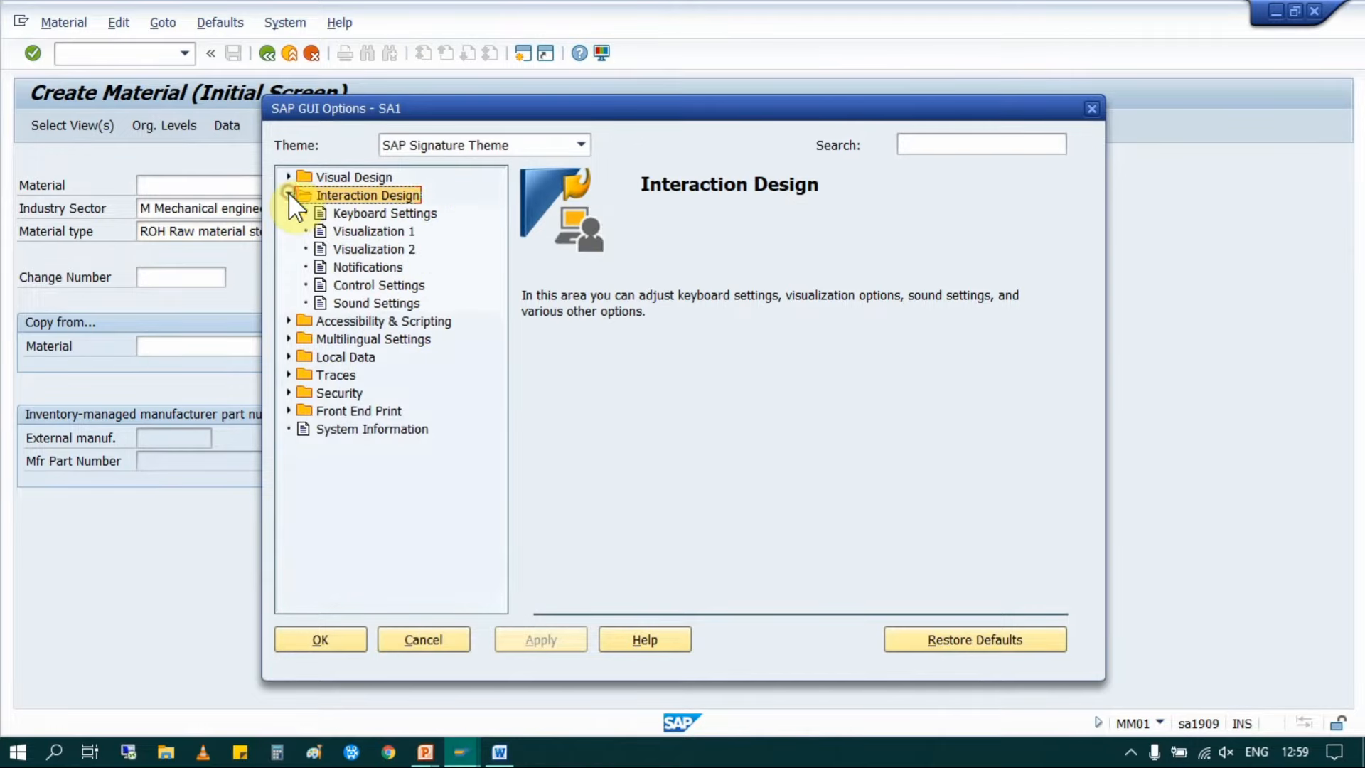
{"action": "left_click", "coordinate": [383, 232]}
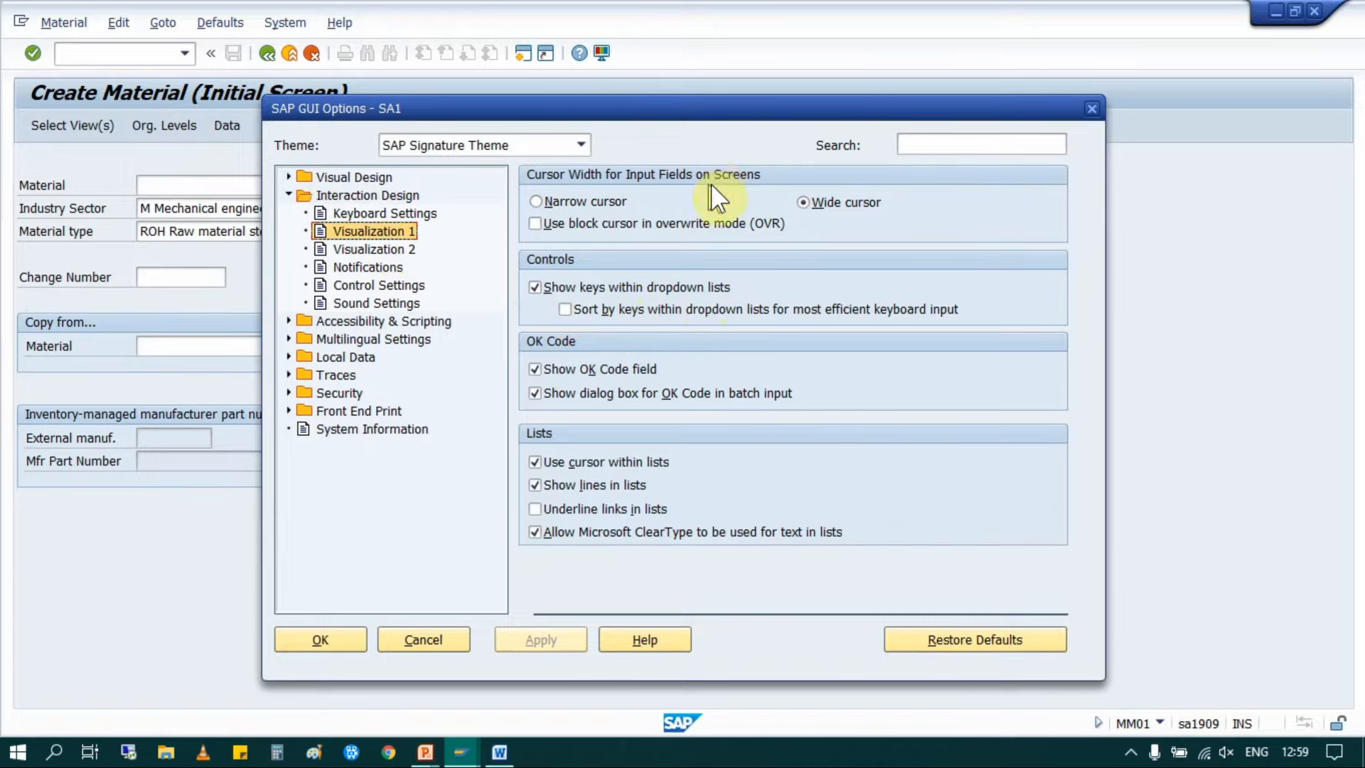
{"action": "left_click_drag", "start_coordinate": [702, 107], "coordinate": [861, 103]}
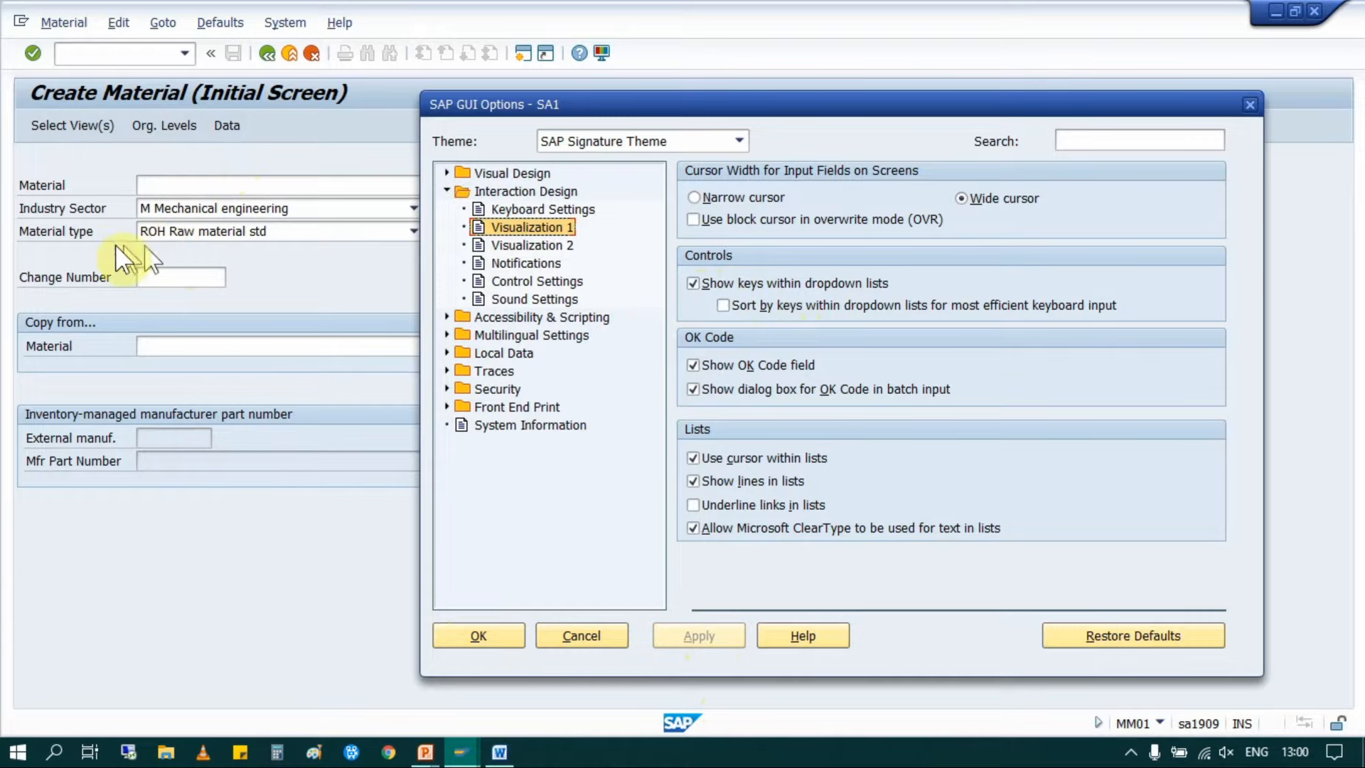
{"action": "left_click", "coordinate": [473, 635]}
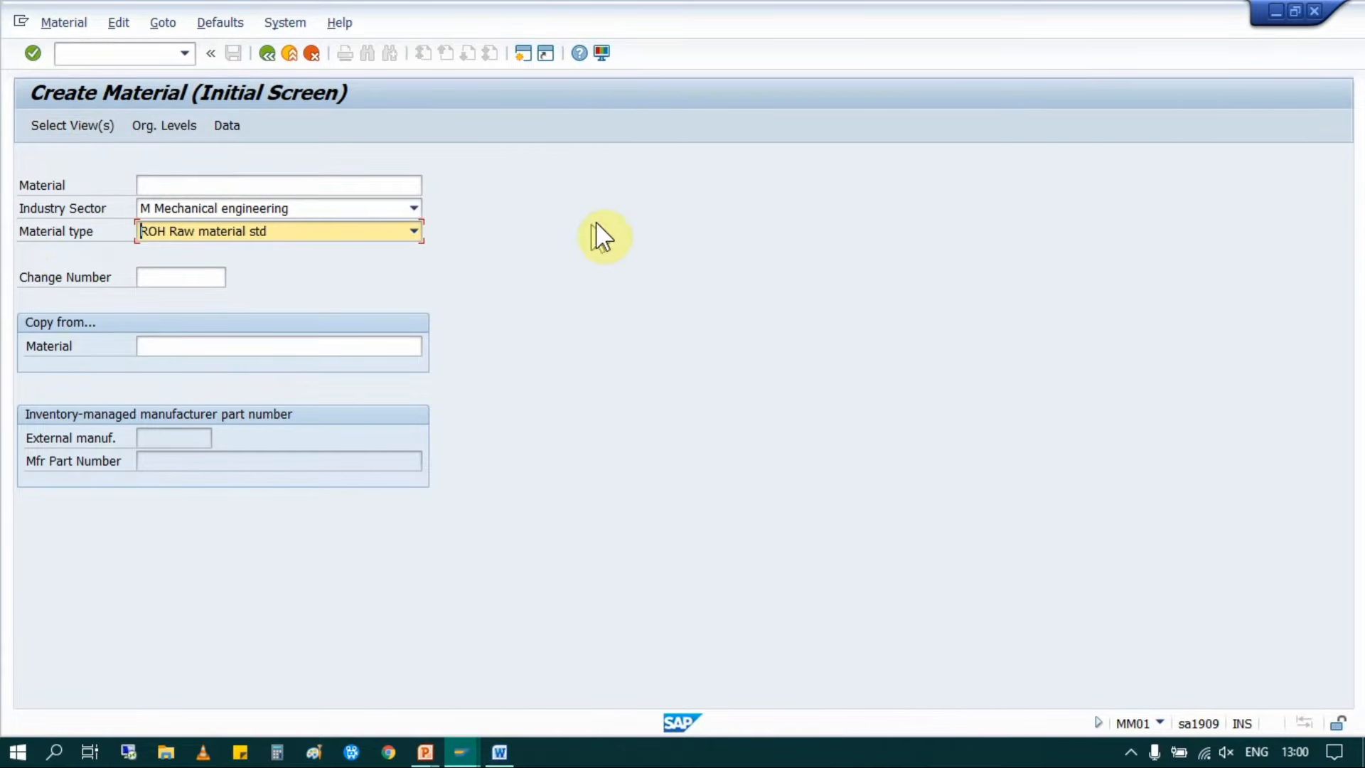
Step: Open the material view selection and deselect Basic Data 1, Purchasing, General Plant Data / Storage 1 and Accounting 1
{"action": "key", "text": "F5"}
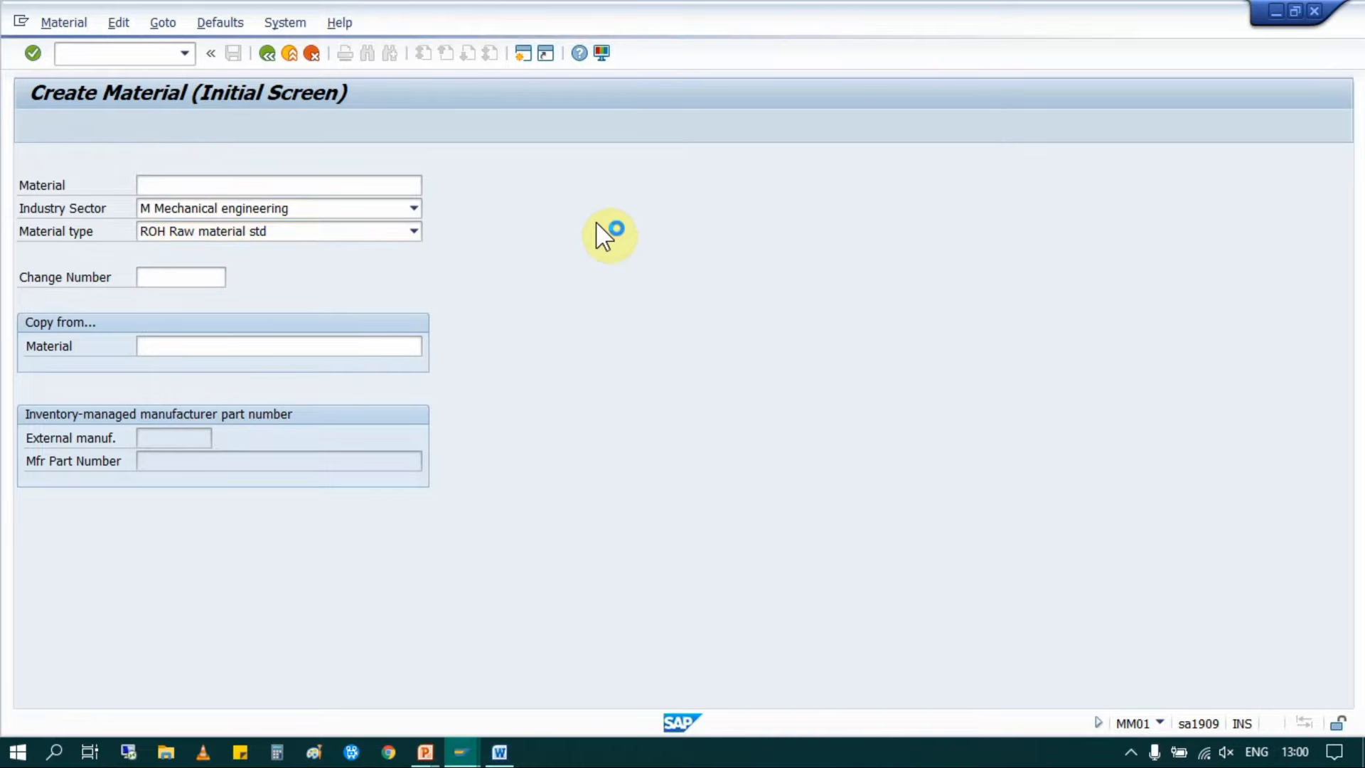
{"action": "left_click_drag", "start_coordinate": [505, 195], "coordinate": [731, 124]}
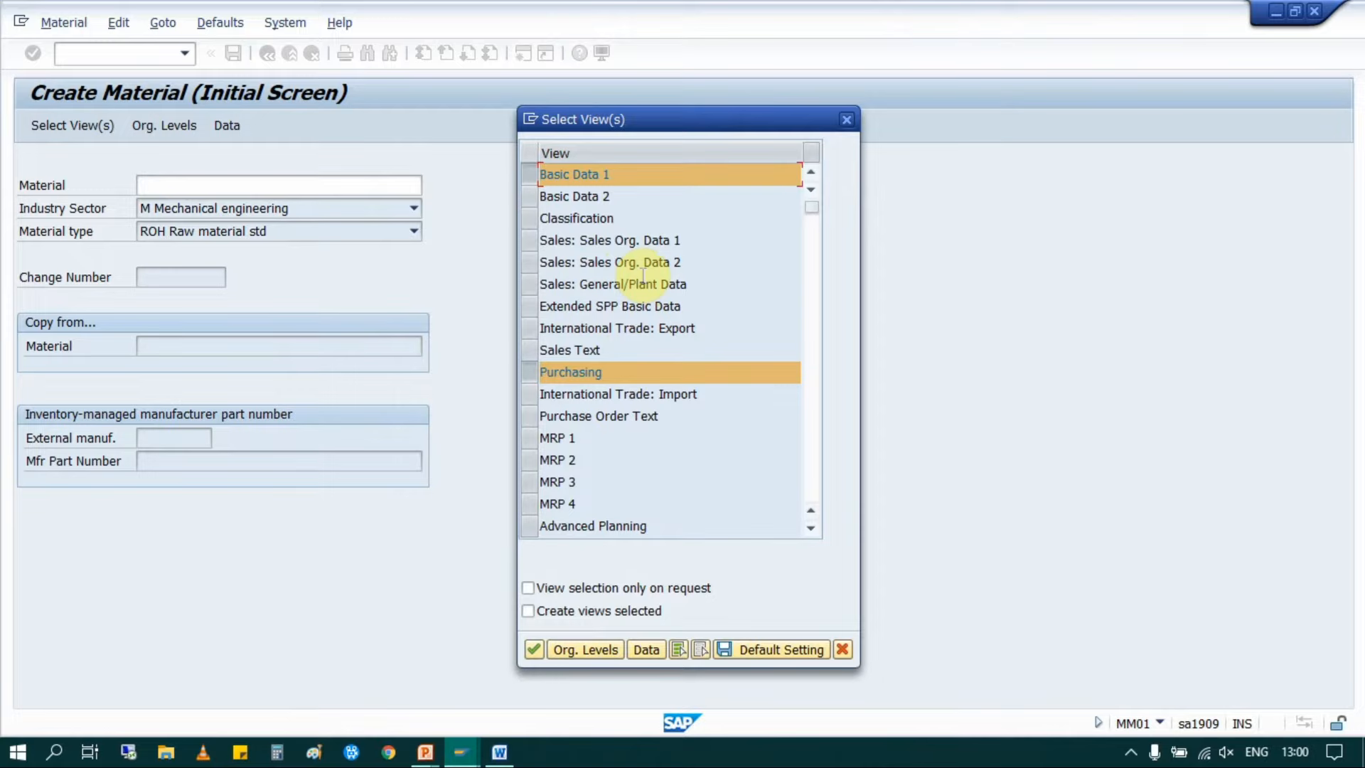
{"action": "left_click", "coordinate": [529, 174]}
{"action": "left_click", "coordinate": [530, 372]}
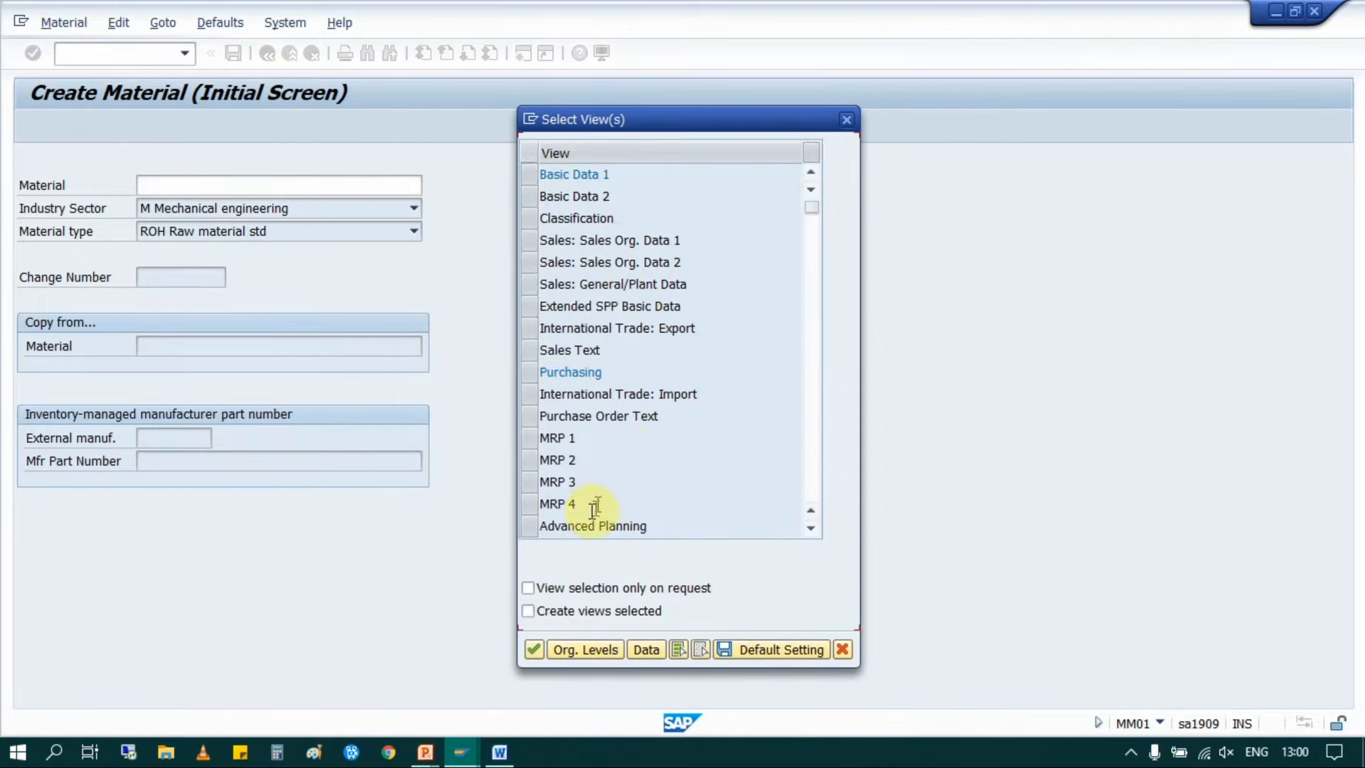
{"action": "scroll", "coordinate": [604, 490], "scroll_direction": "down", "scroll_amount": 3}
{"action": "left_click", "coordinate": [528, 482]}
{"action": "left_click", "coordinate": [528, 527]}
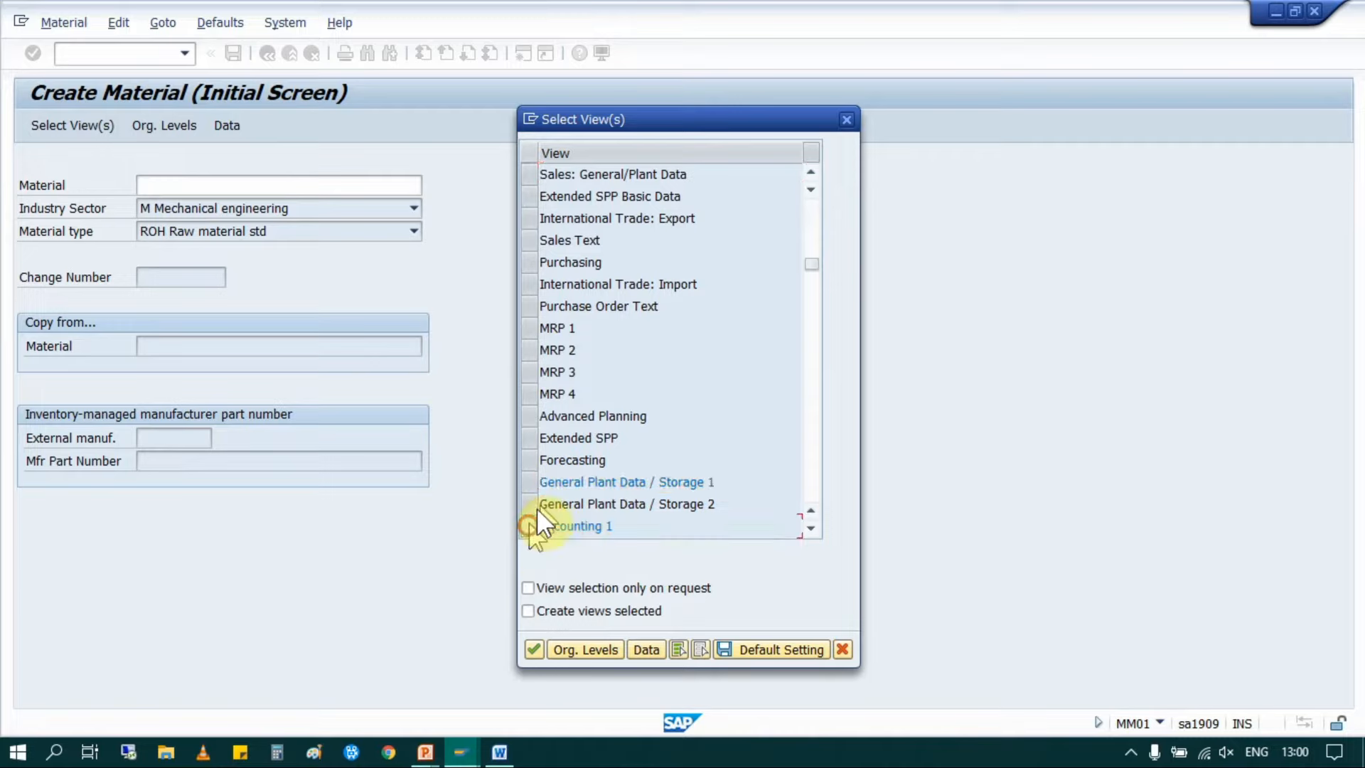
Step: Select the views Basic Data 1, Purchasing, General Plant Data / Storage 1 and Accounting 1, and confirm the view selection
{"action": "scroll", "coordinate": [647, 356], "scroll_direction": "up", "scroll_amount": 3}
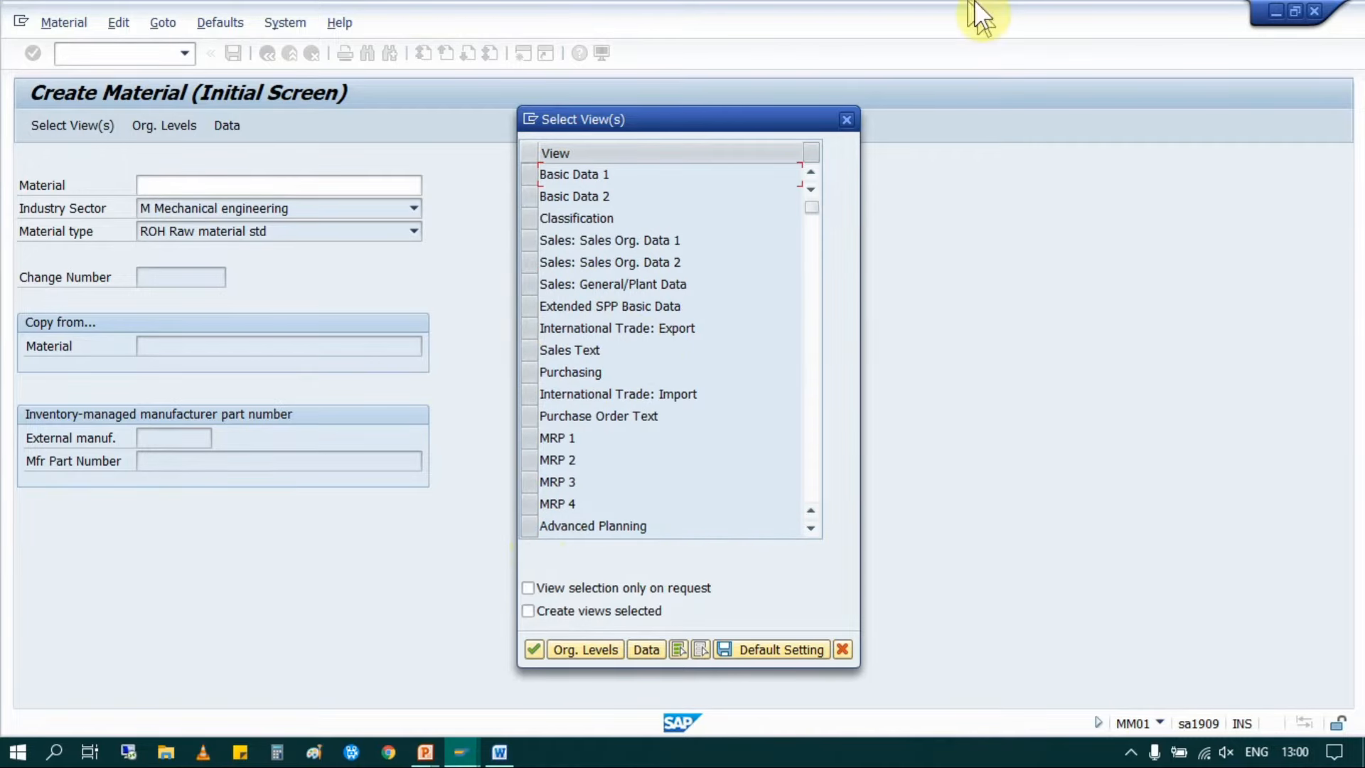
{"action": "left_click", "coordinate": [529, 174]}
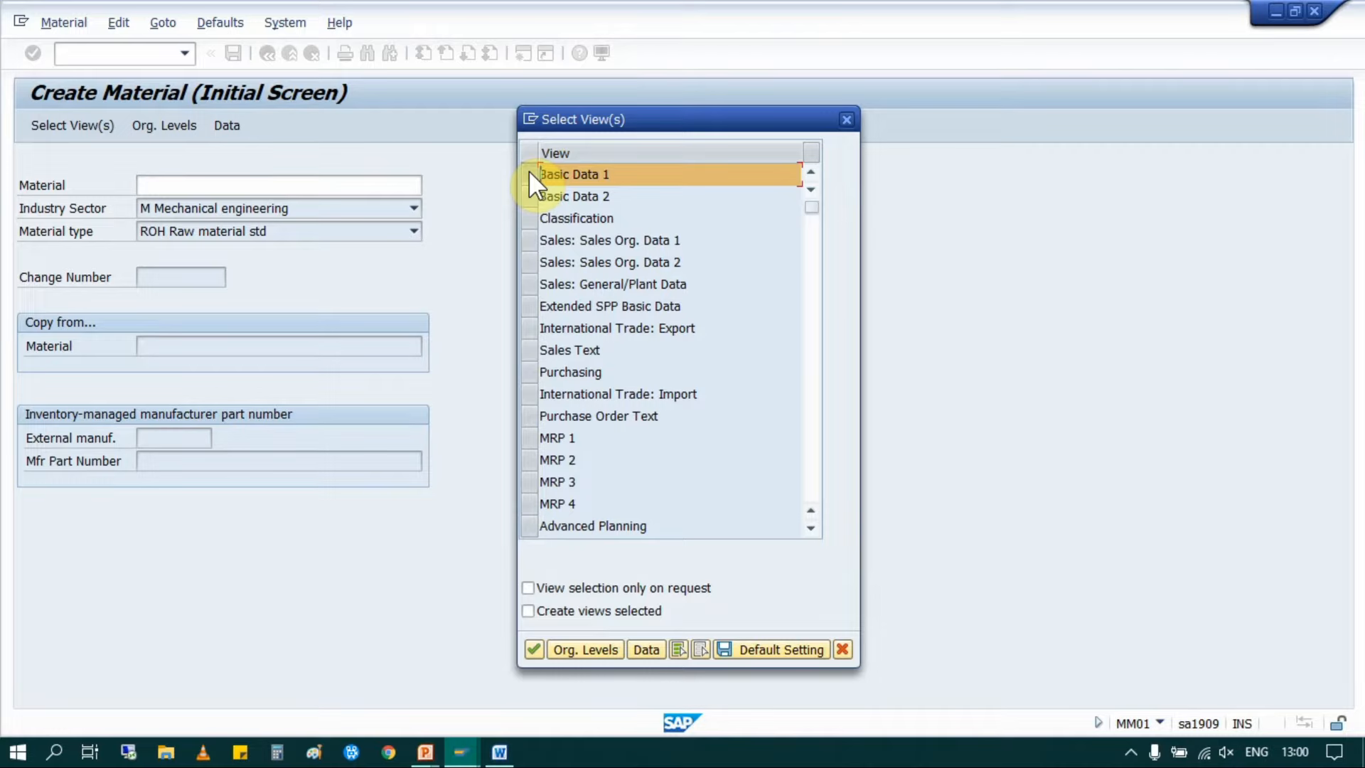
{"action": "left_click", "coordinate": [533, 372]}
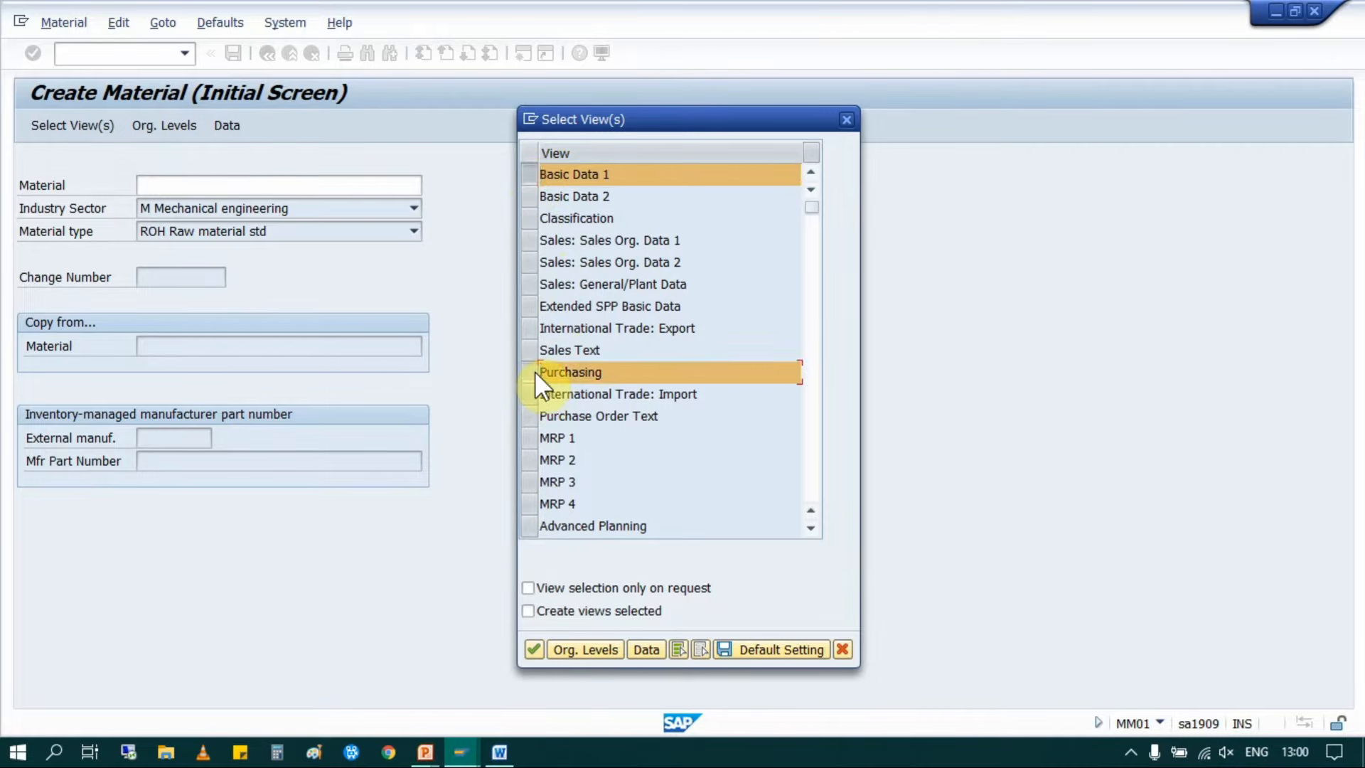
{"action": "scroll", "coordinate": [534, 371], "scroll_direction": "down", "scroll_amount": 2}
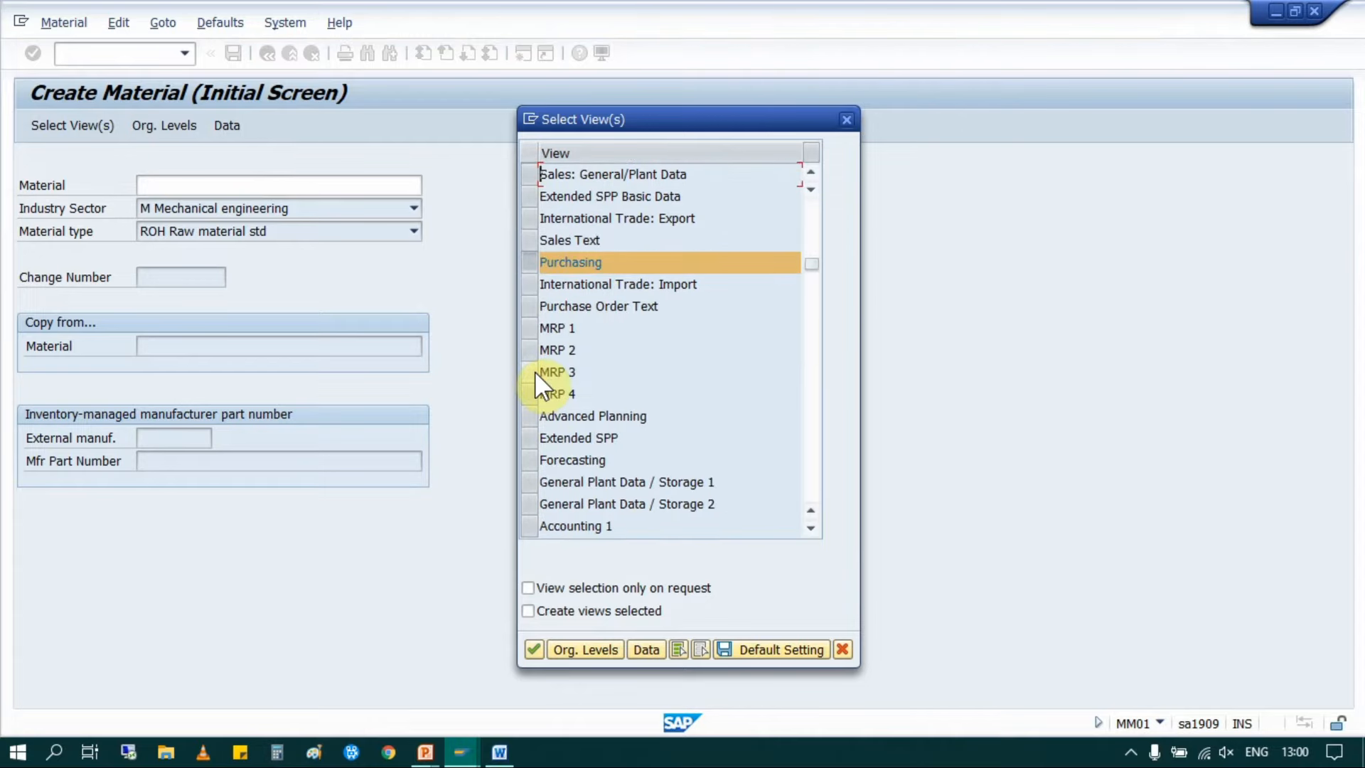
{"action": "left_click", "coordinate": [526, 482]}
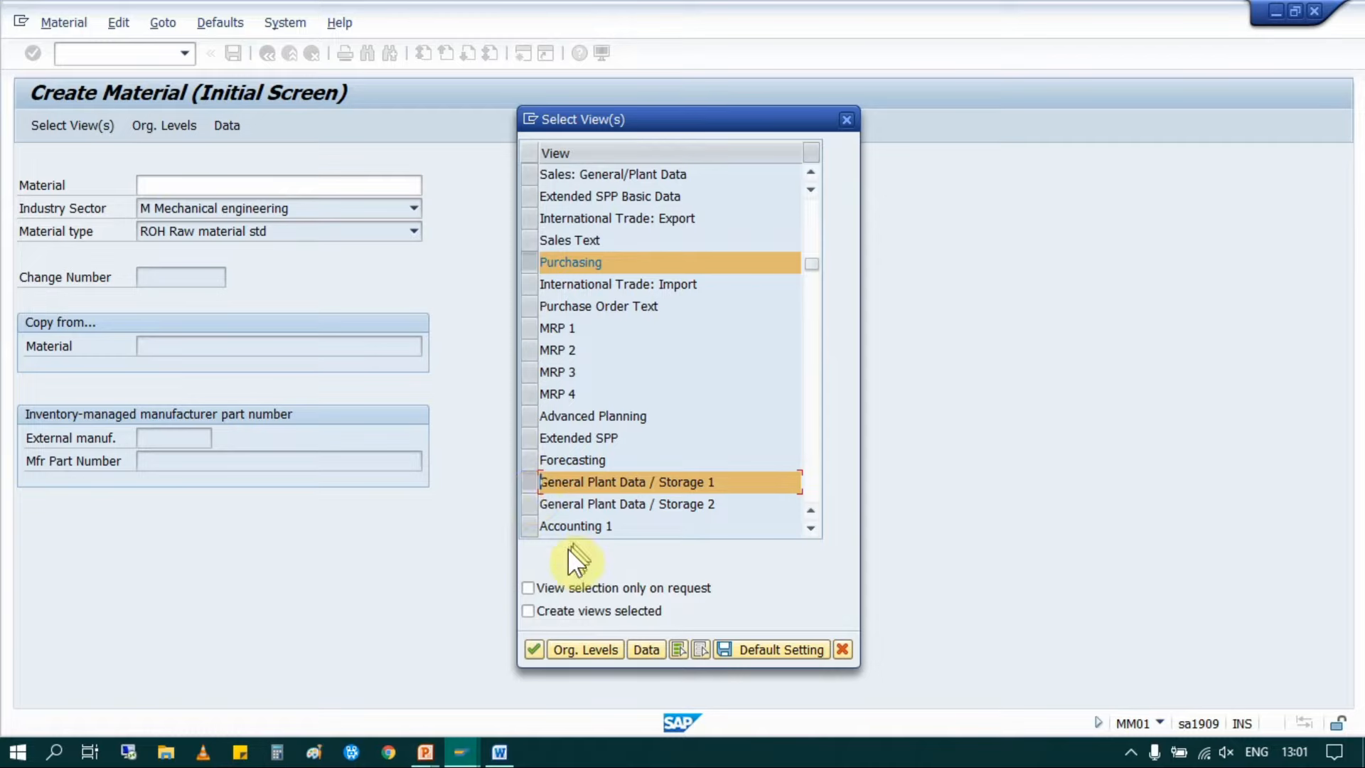
{"action": "left_click", "coordinate": [529, 530]}
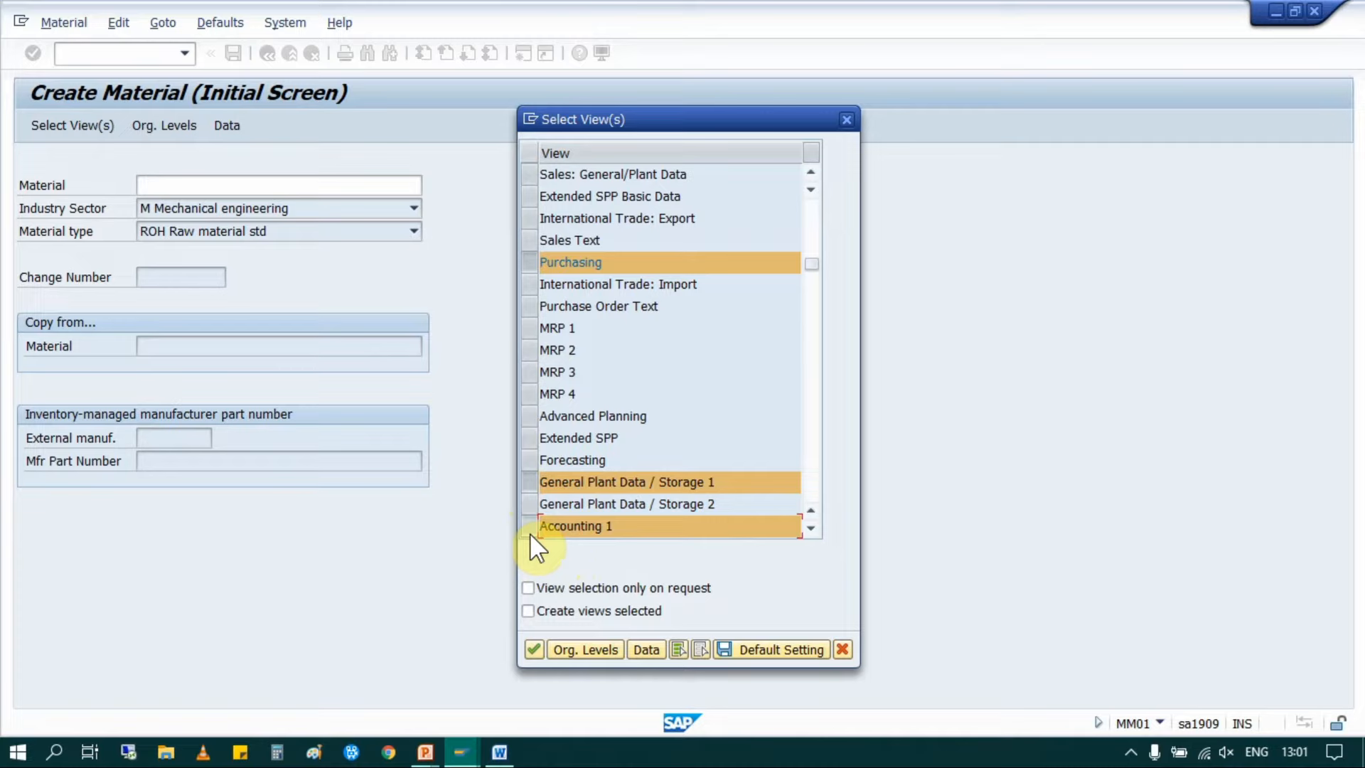
{"action": "scroll", "coordinate": [664, 327], "scroll_direction": "up", "scroll_amount": 3}
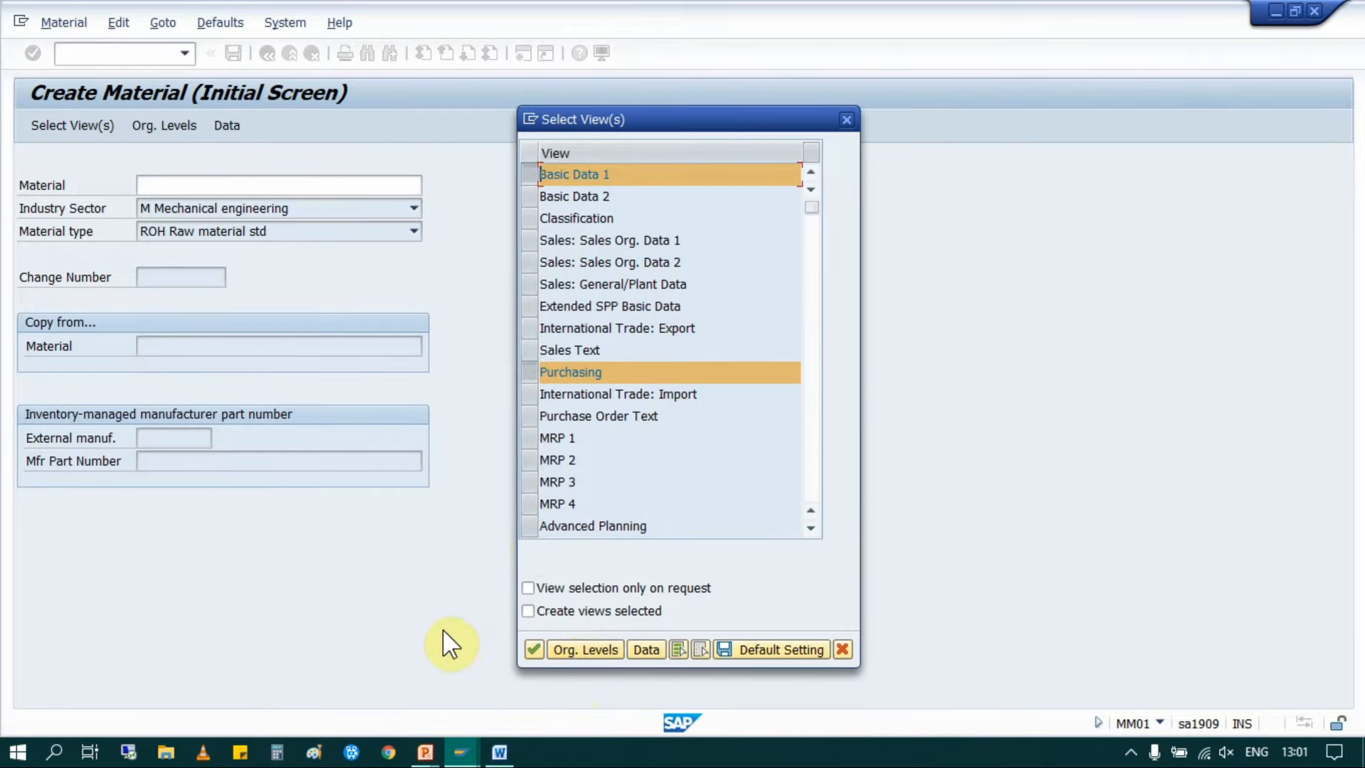
{"action": "key", "text": "Return"}
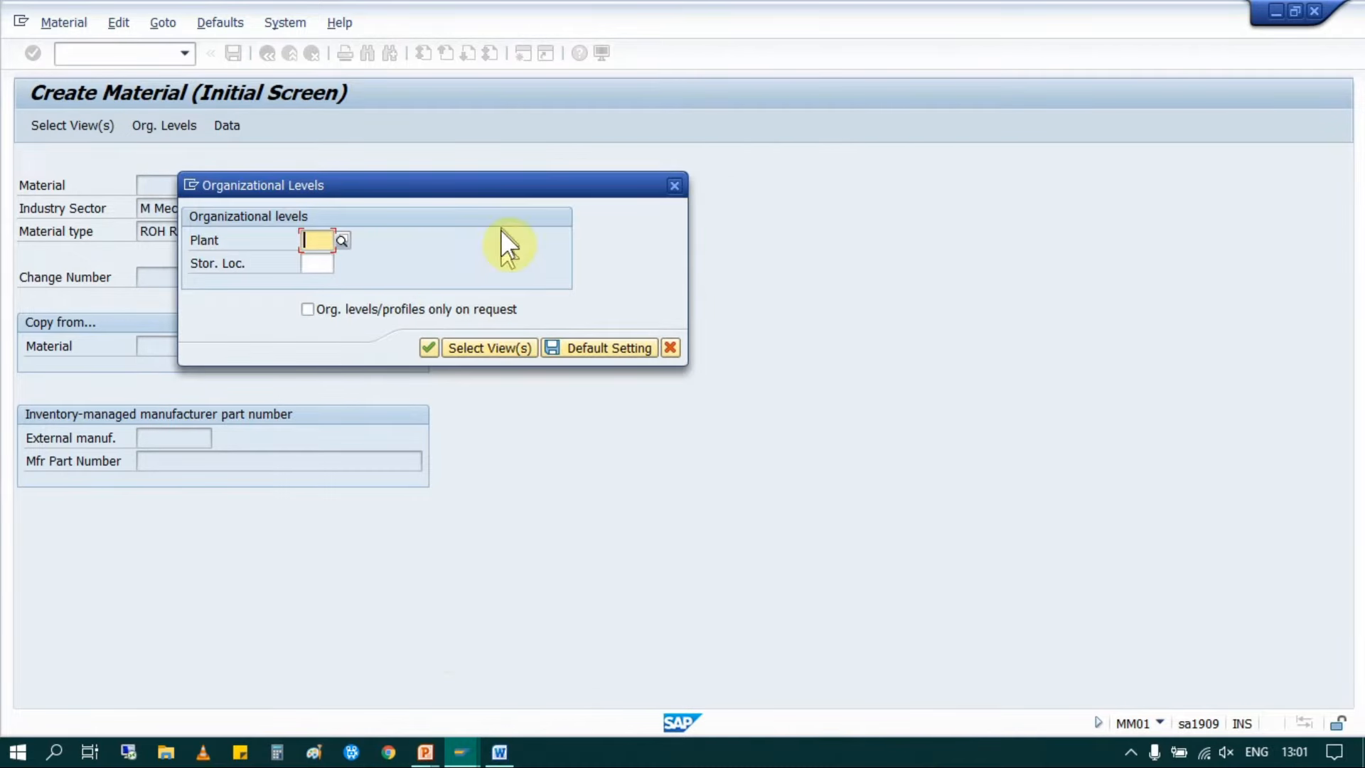
Step: Set the organizational levels to plant IN10 and storage location RMSL, and continue to the Basic Data 1 view
{"action": "left_click_drag", "start_coordinate": [514, 179], "coordinate": [809, 162]}
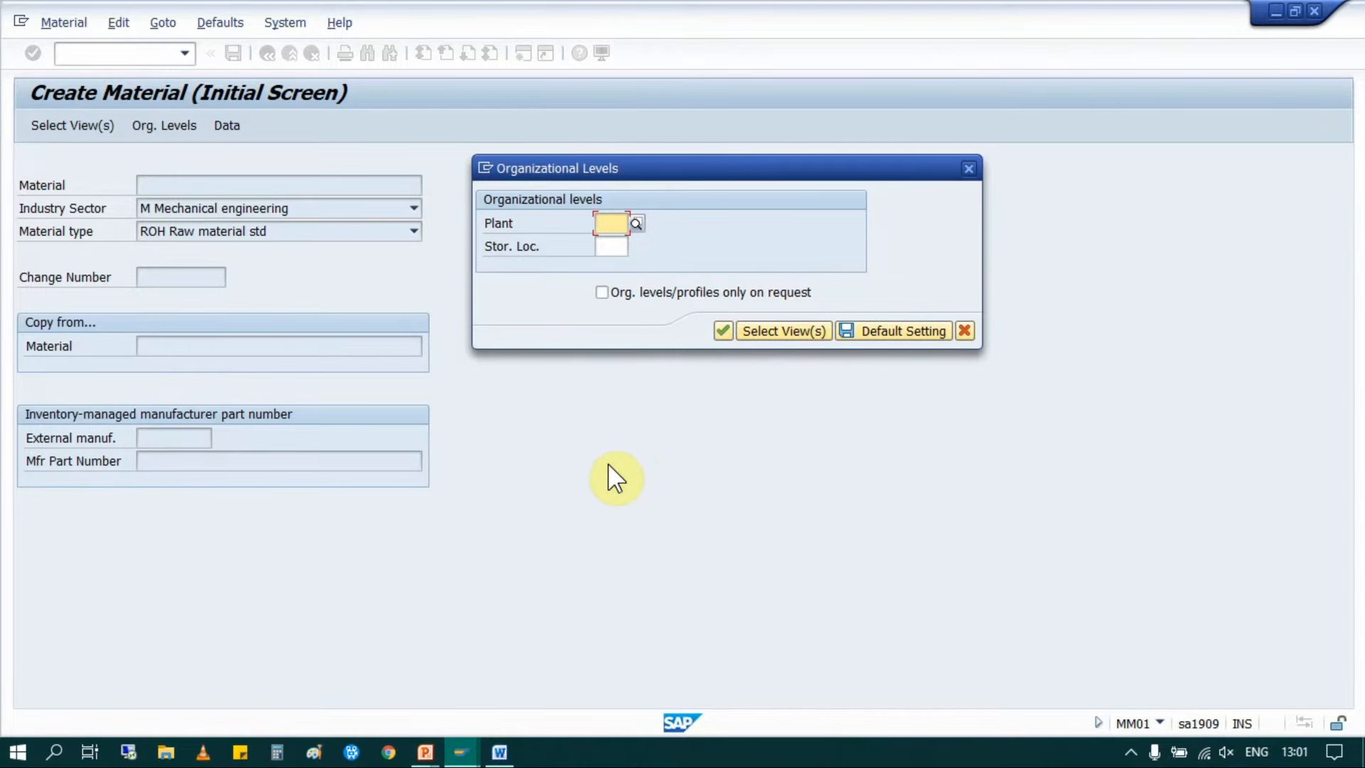
{"action": "type", "text": "1000"}
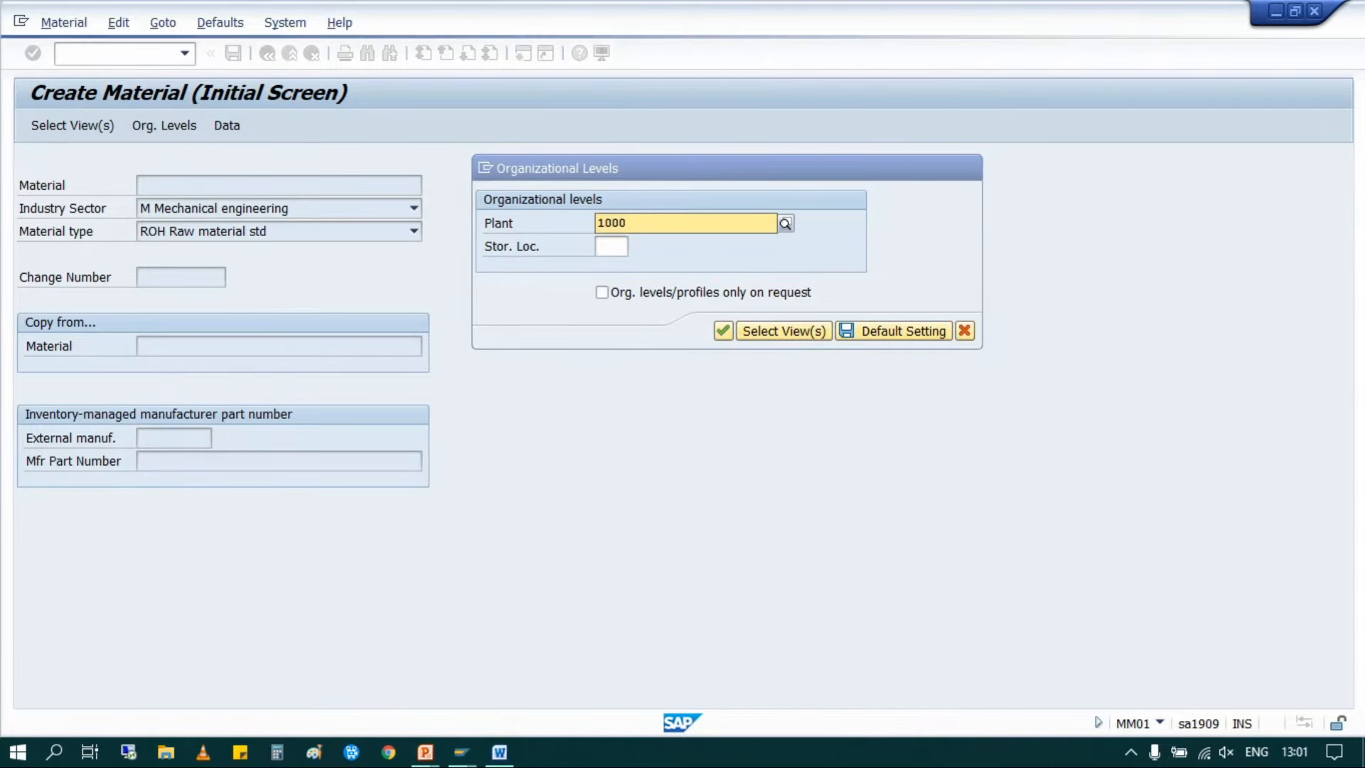
{"action": "key", "text": "BackSpace"}
{"action": "key", "text": "BackSpace"}
{"action": "key", "text": "BackSpace"}
{"action": "key", "text": "BackSpace"}
{"action": "type", "text": "IN10"}
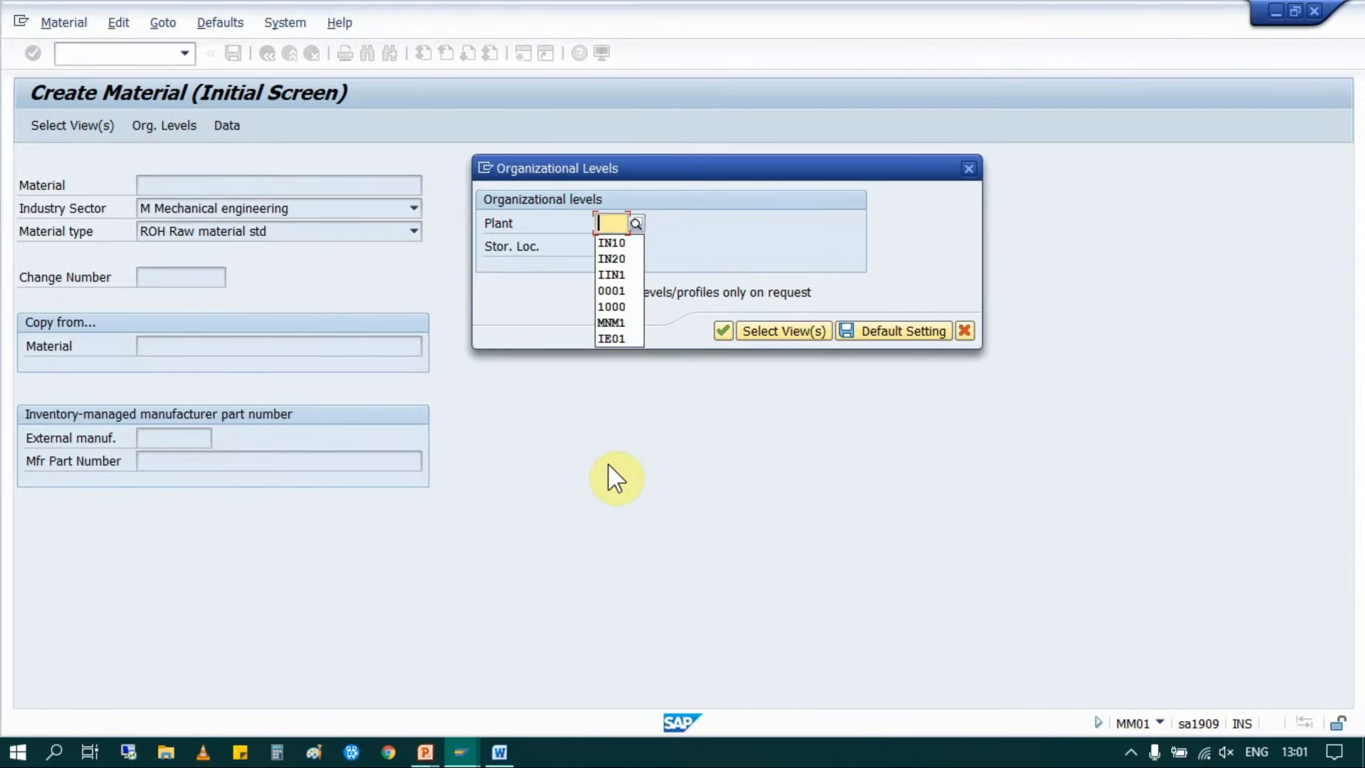
{"action": "key", "text": "Tab"}
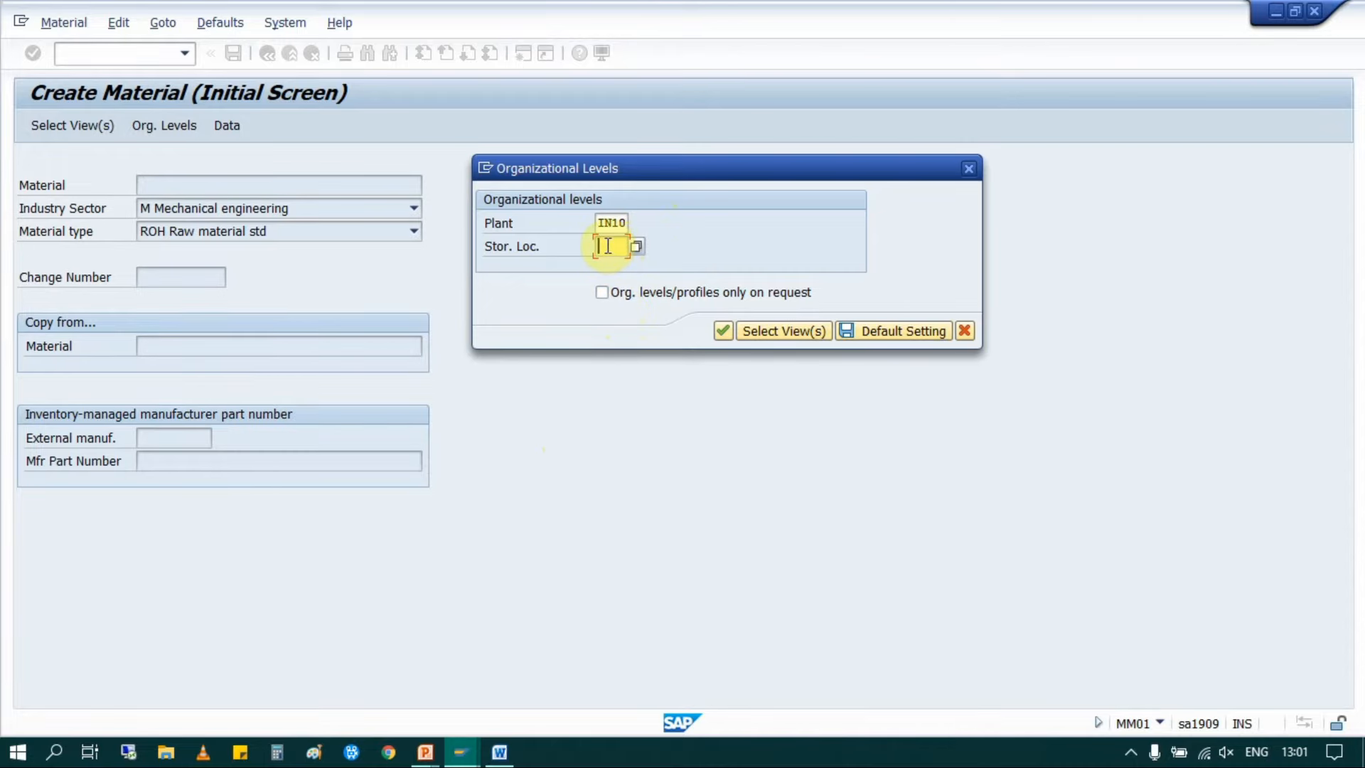
{"action": "type", "text": "RMSL"}
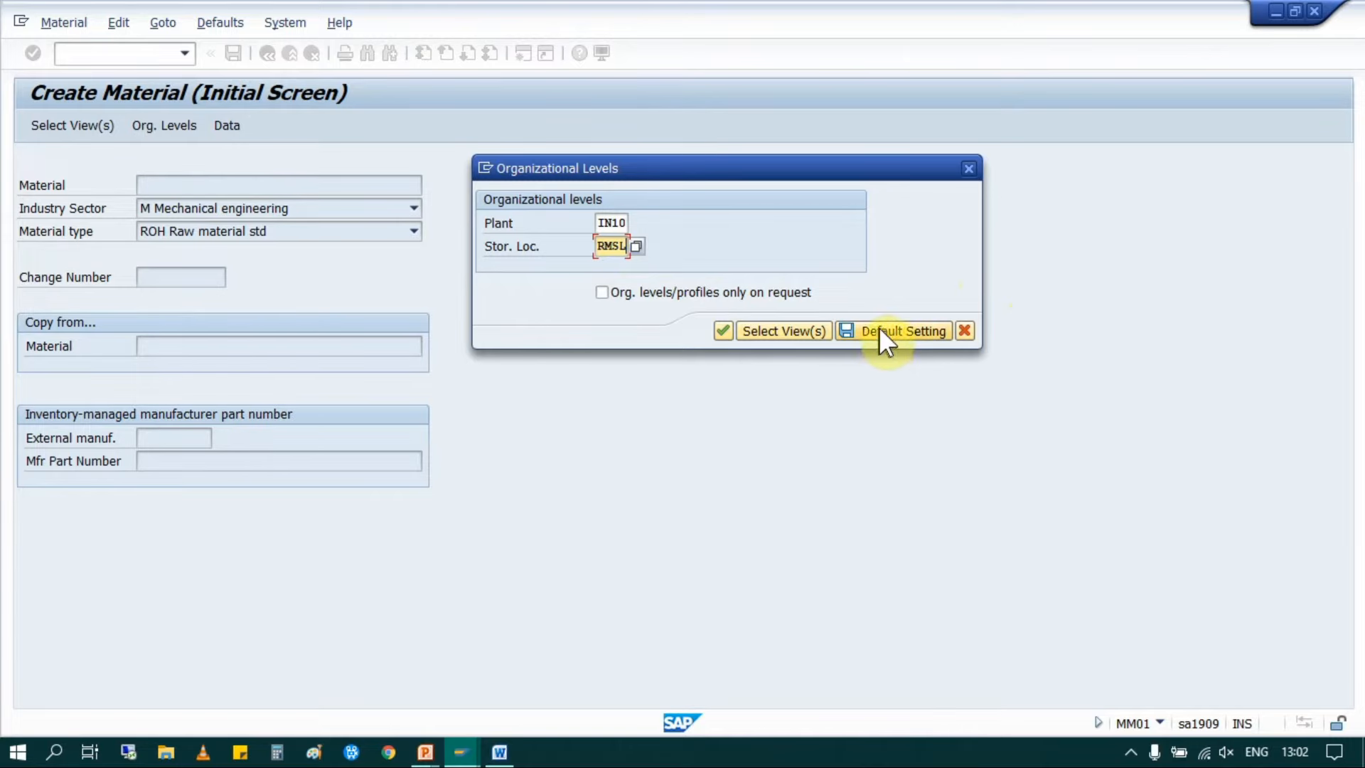
{"action": "left_click", "coordinate": [724, 328]}
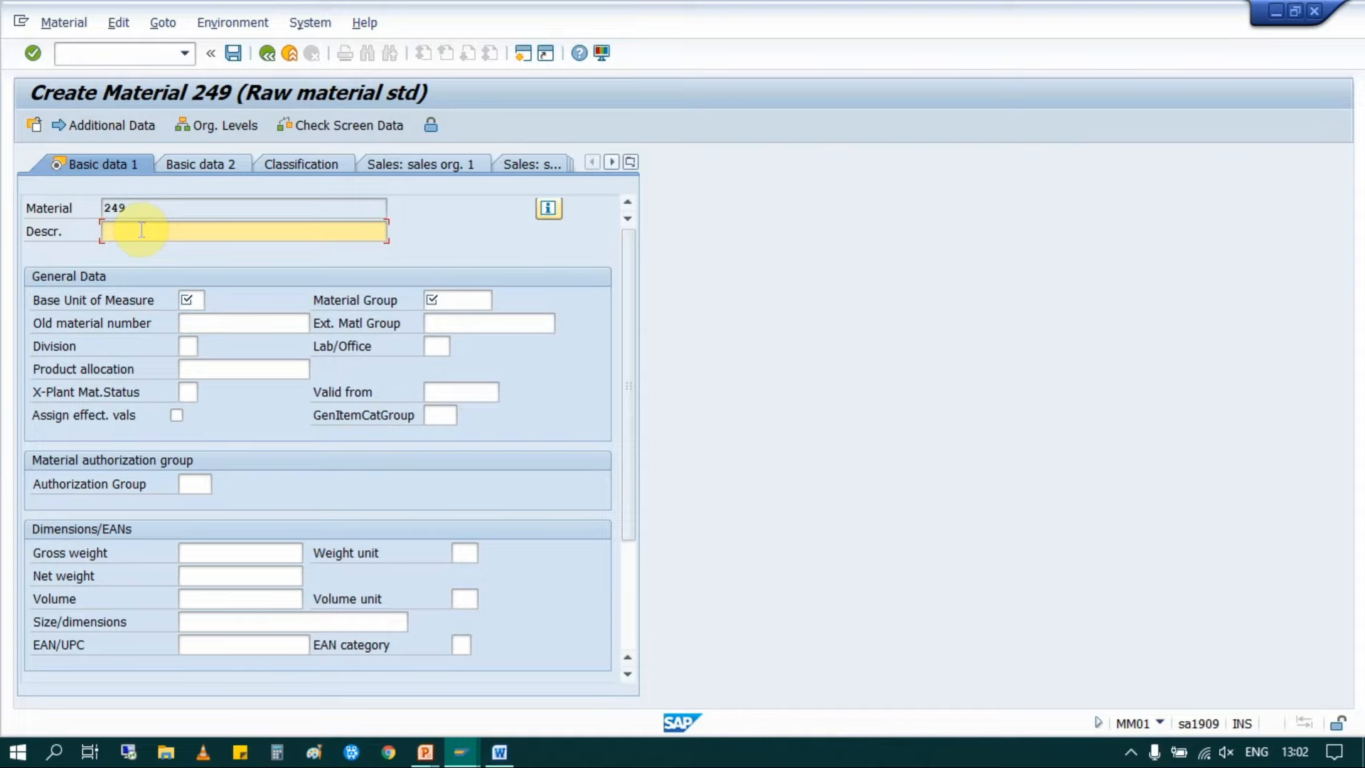
Step: Enter the material description Laptop 1 and set the base unit of measure to EA
{"action": "type", "text": "Laptop 1"}
{"action": "left_click", "coordinate": [188, 298]}
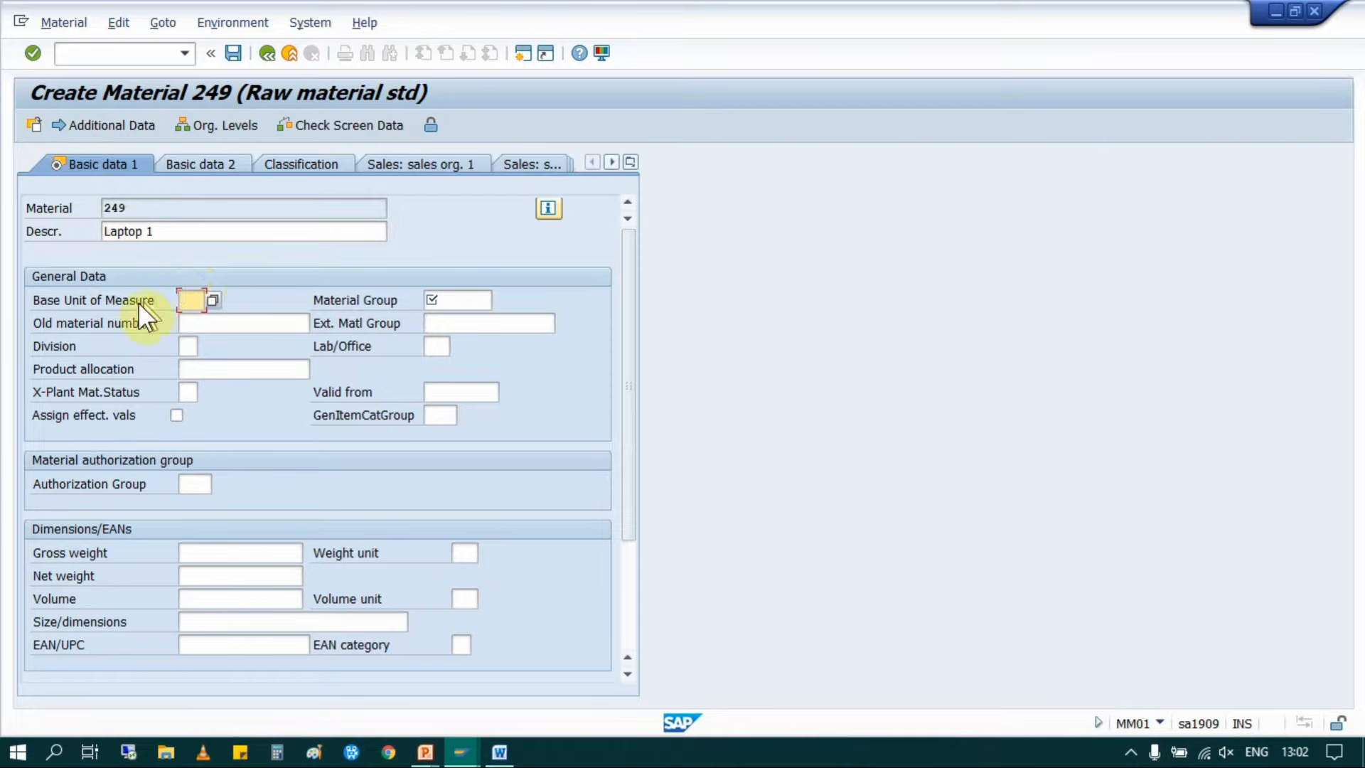
{"action": "left_click_drag", "start_coordinate": [27, 300], "coordinate": [189, 299]}
{"action": "left_click", "coordinate": [190, 299]}
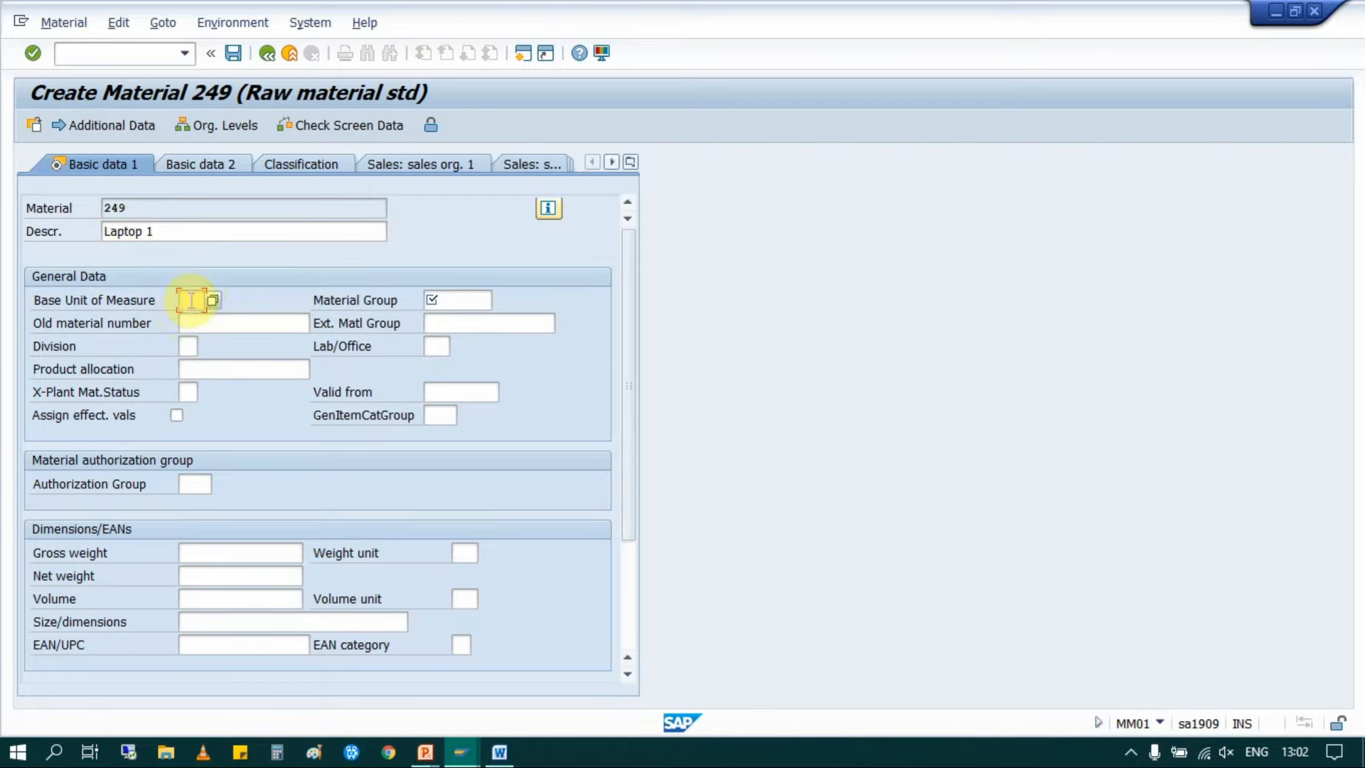
{"action": "type", "text": "EA"}
Step: Read the field help for Base Unit of Measure, including its procedure and dependencies
{"action": "left_click", "coordinate": [123, 296]}
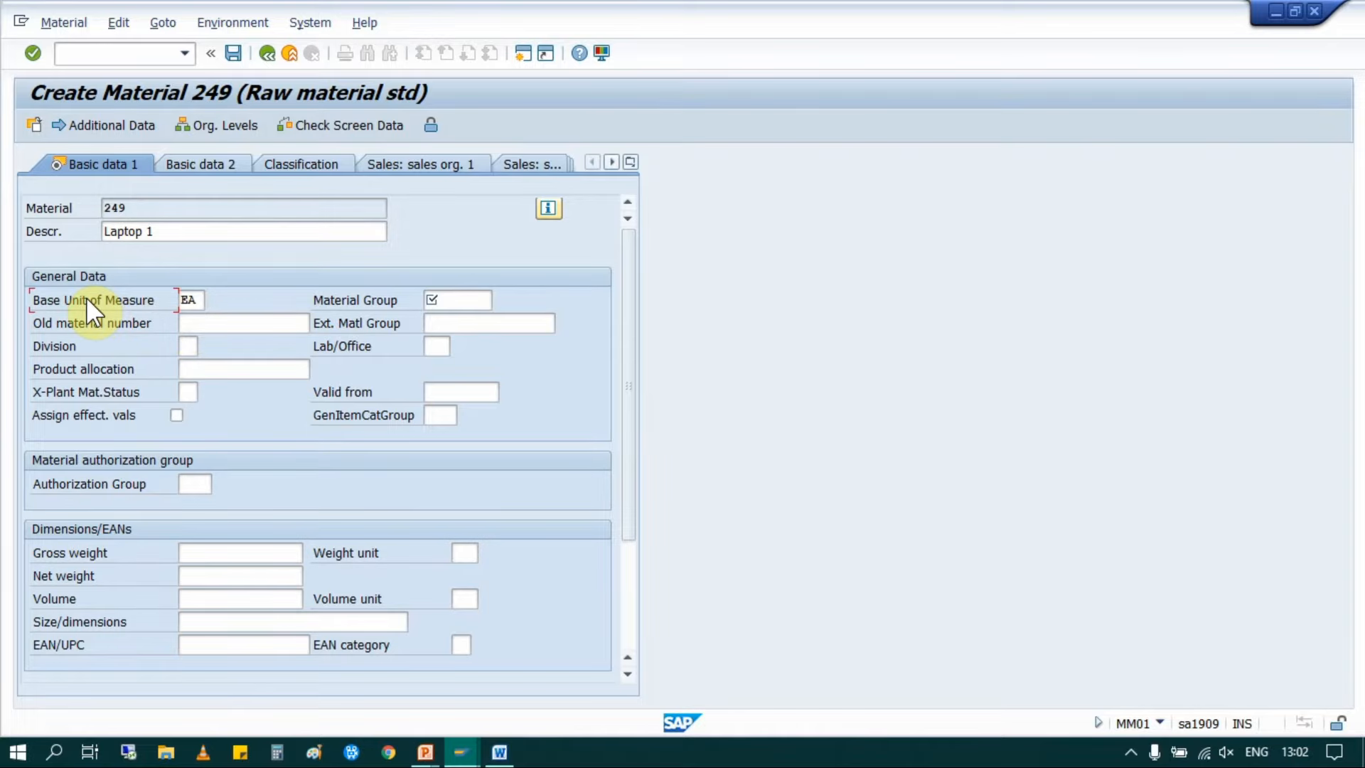
{"action": "key", "text": "F1"}
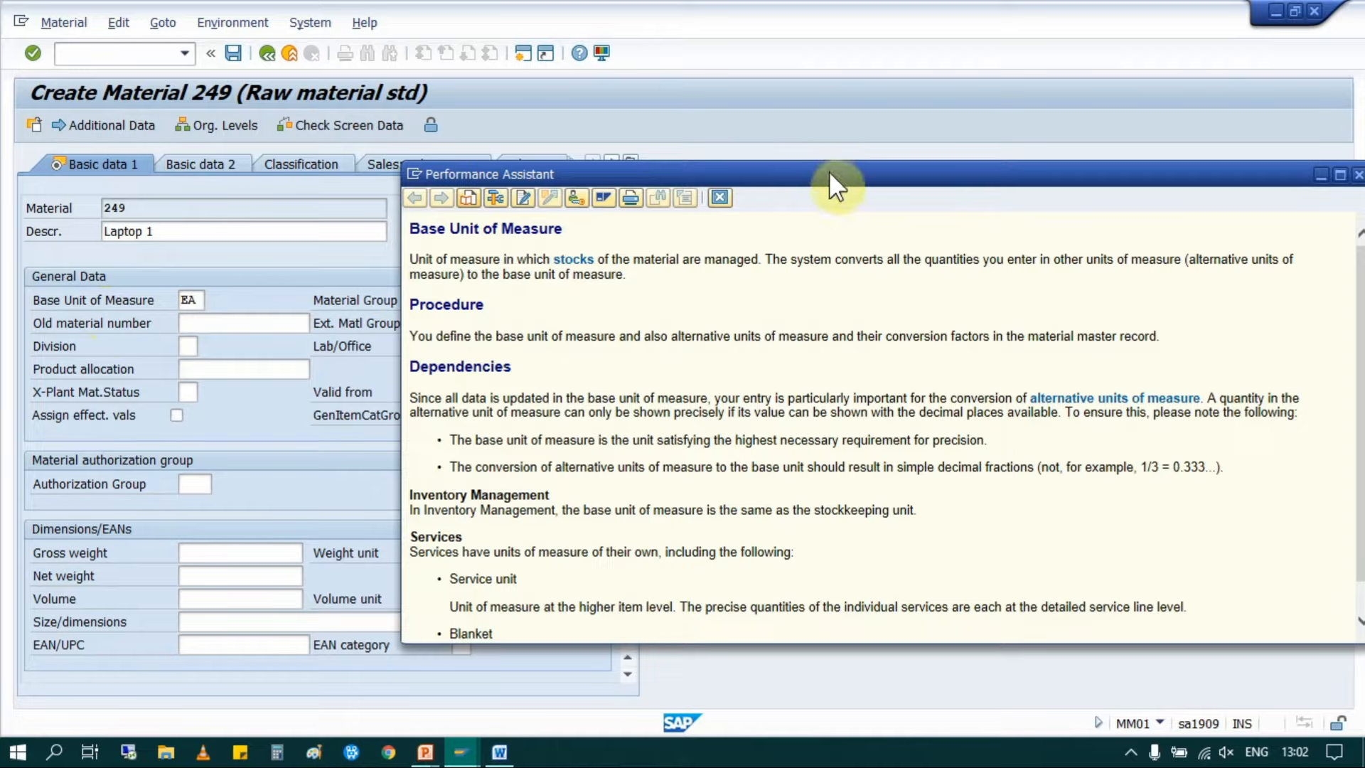
{"action": "left_click_drag", "start_coordinate": [829, 172], "coordinate": [661, 122]}
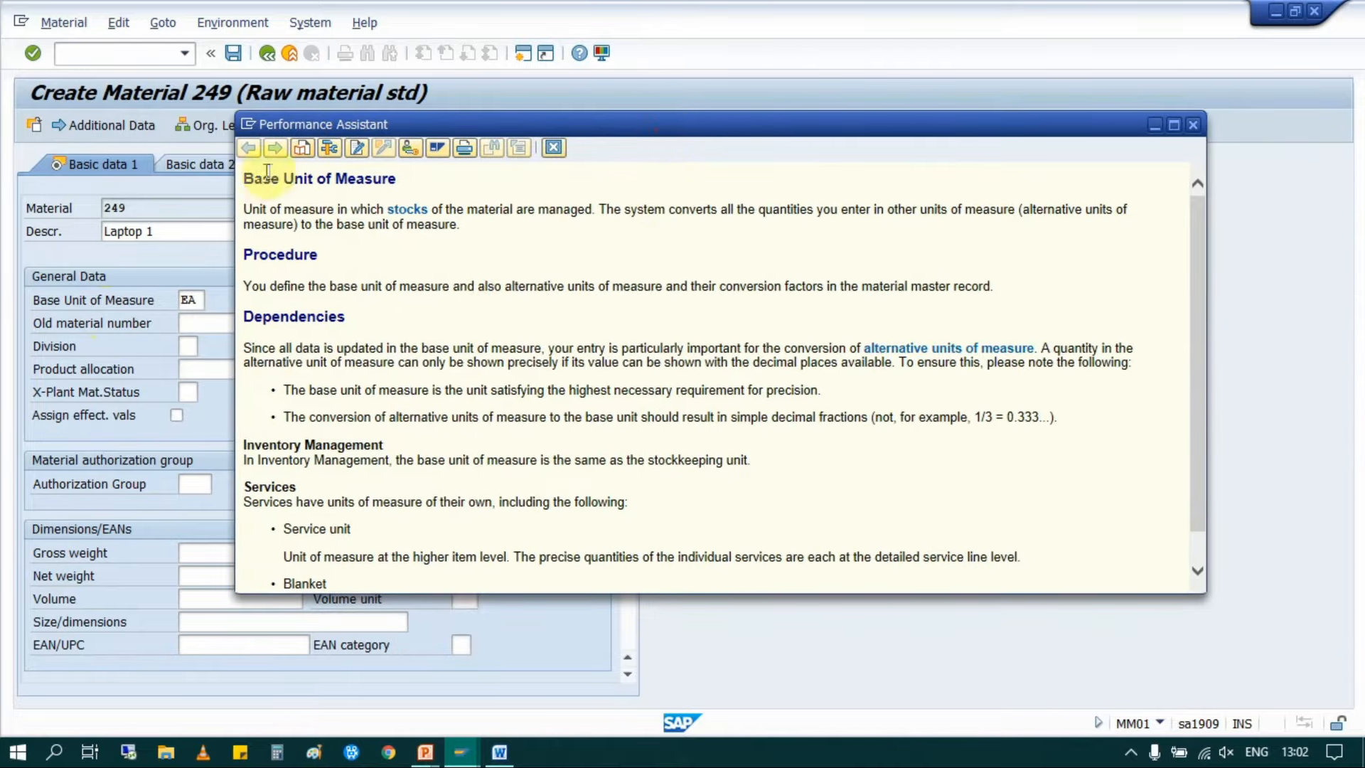
{"action": "left_click_drag", "start_coordinate": [317, 179], "coordinate": [254, 179]}
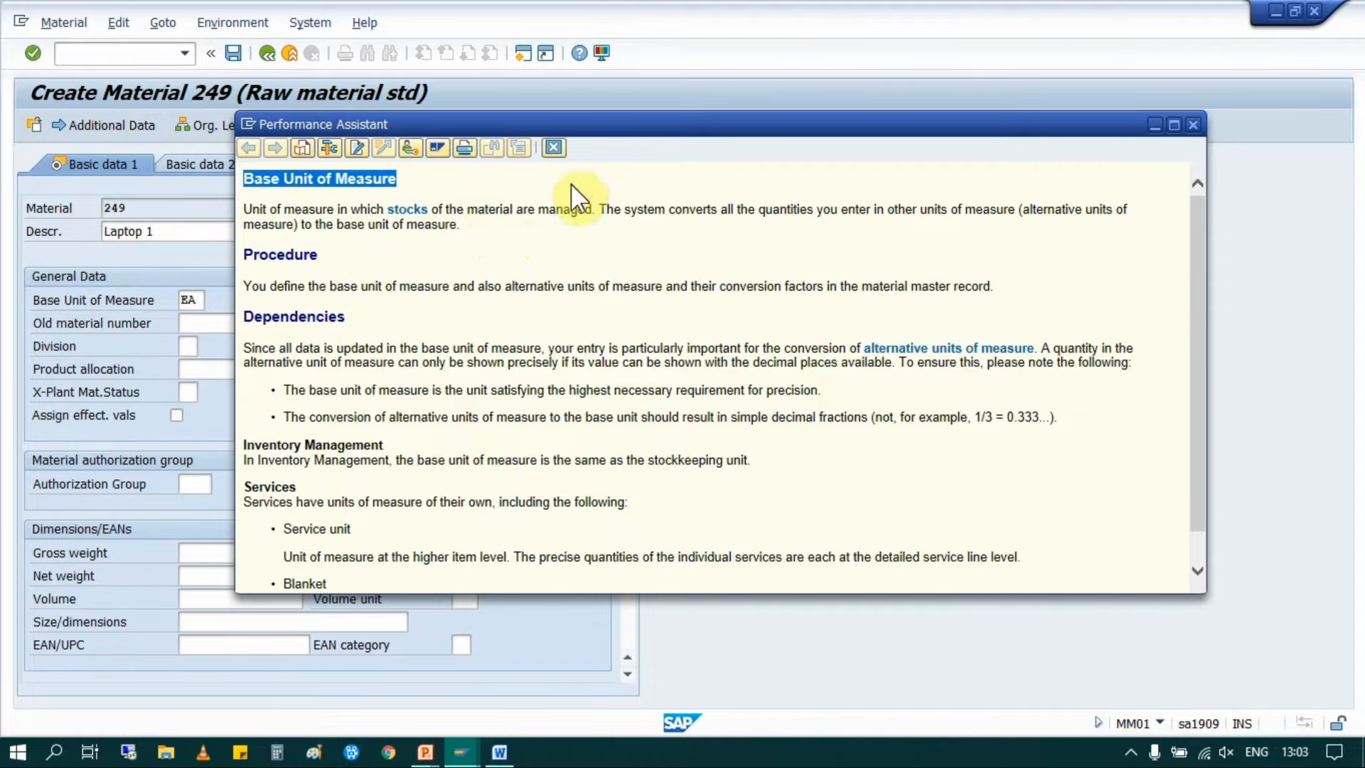
{"action": "scroll", "coordinate": [431, 385], "scroll_direction": "down", "scroll_amount": 1}
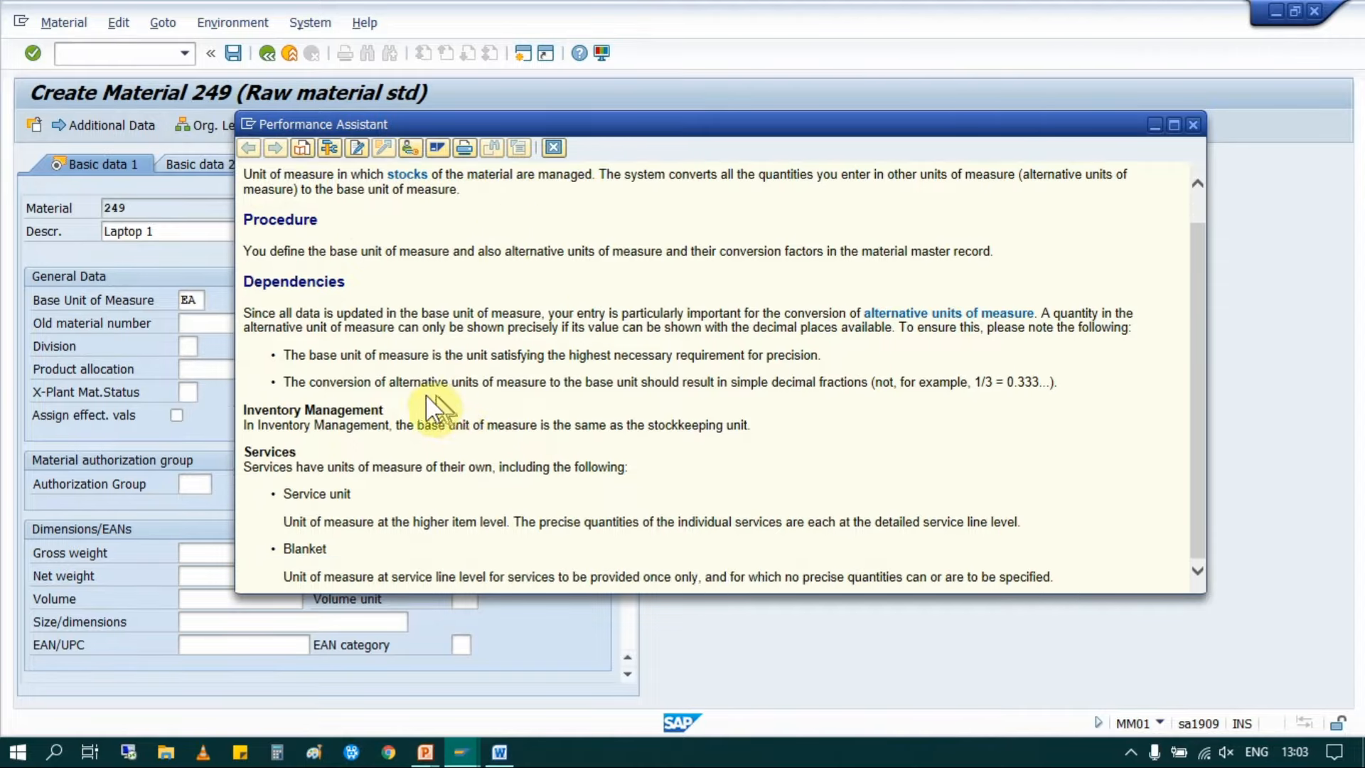
{"action": "scroll", "coordinate": [398, 447], "scroll_direction": "up", "scroll_amount": 1}
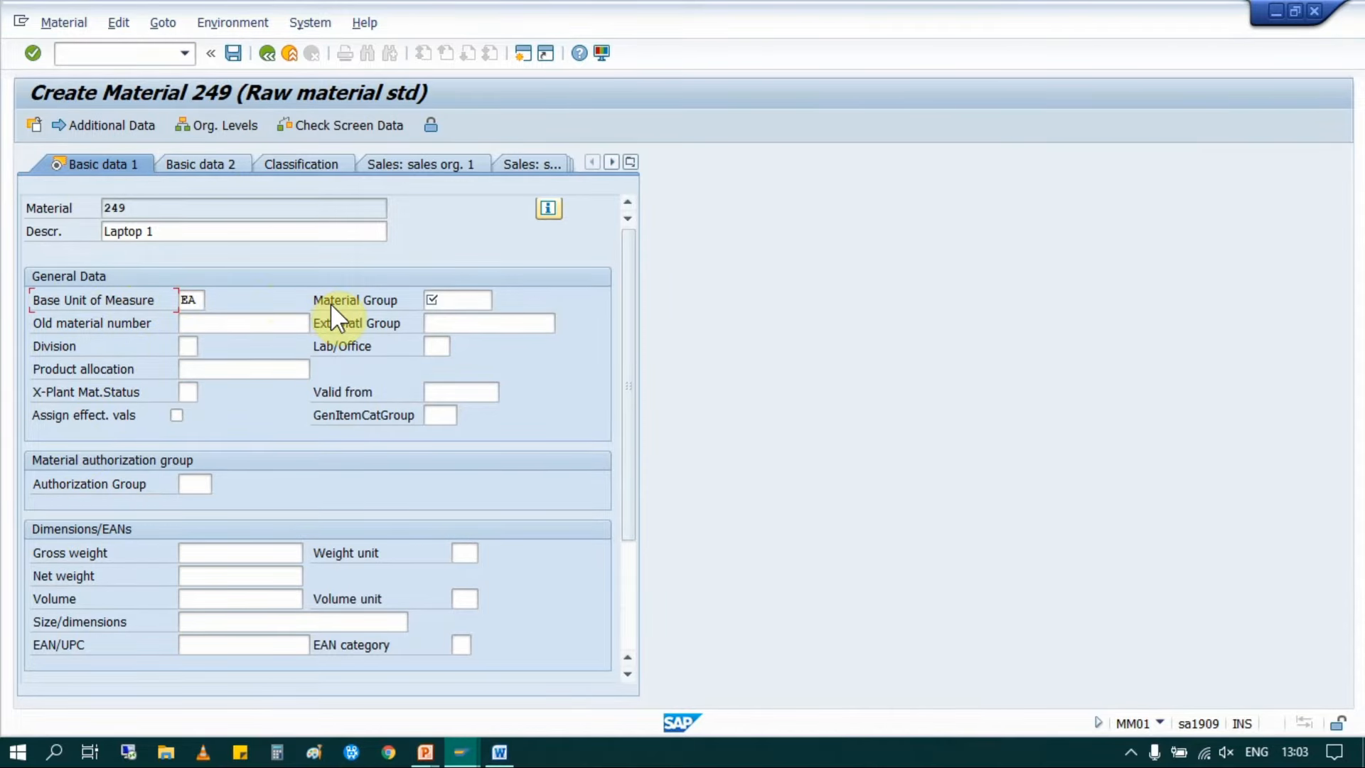
Step: Read the definition and use of Material Group in the field help, and close the help
{"action": "left_click", "coordinate": [479, 299]}
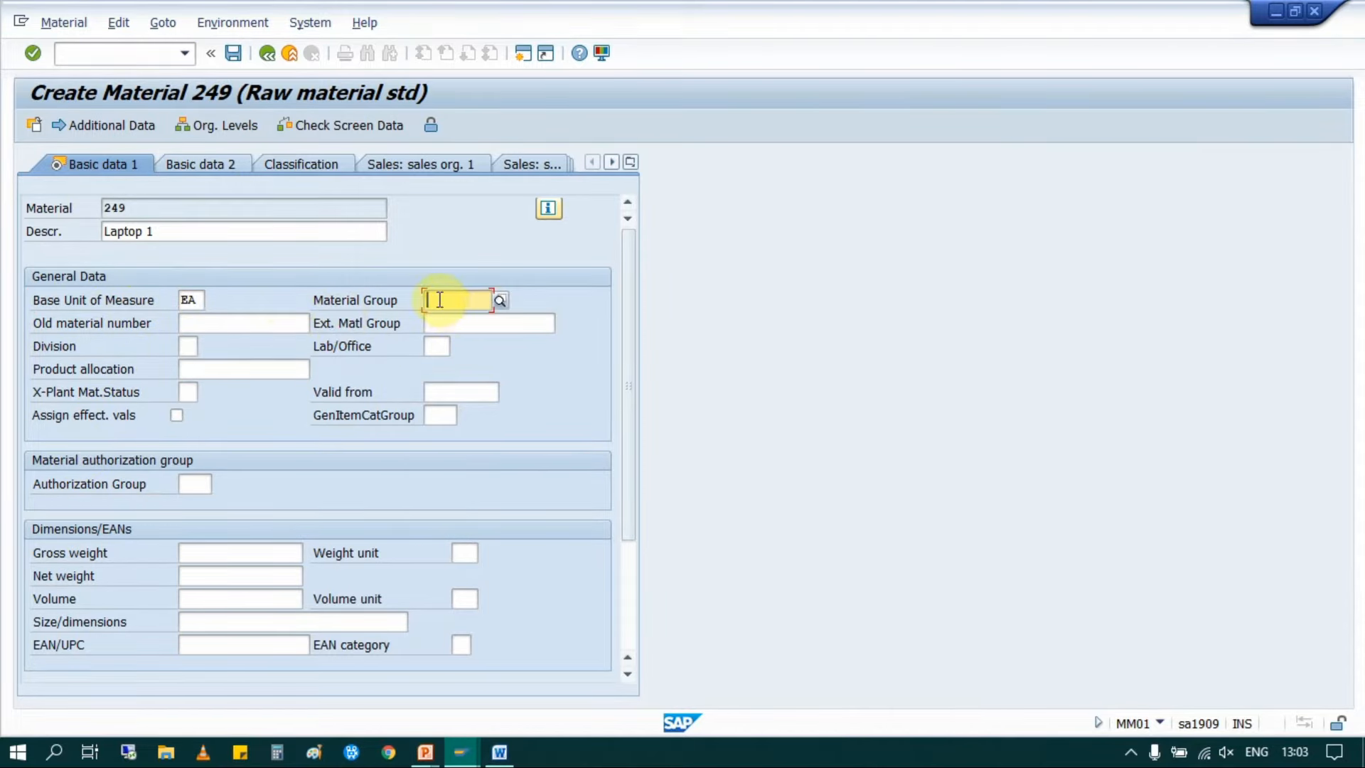
{"action": "left_click", "coordinate": [402, 324]}
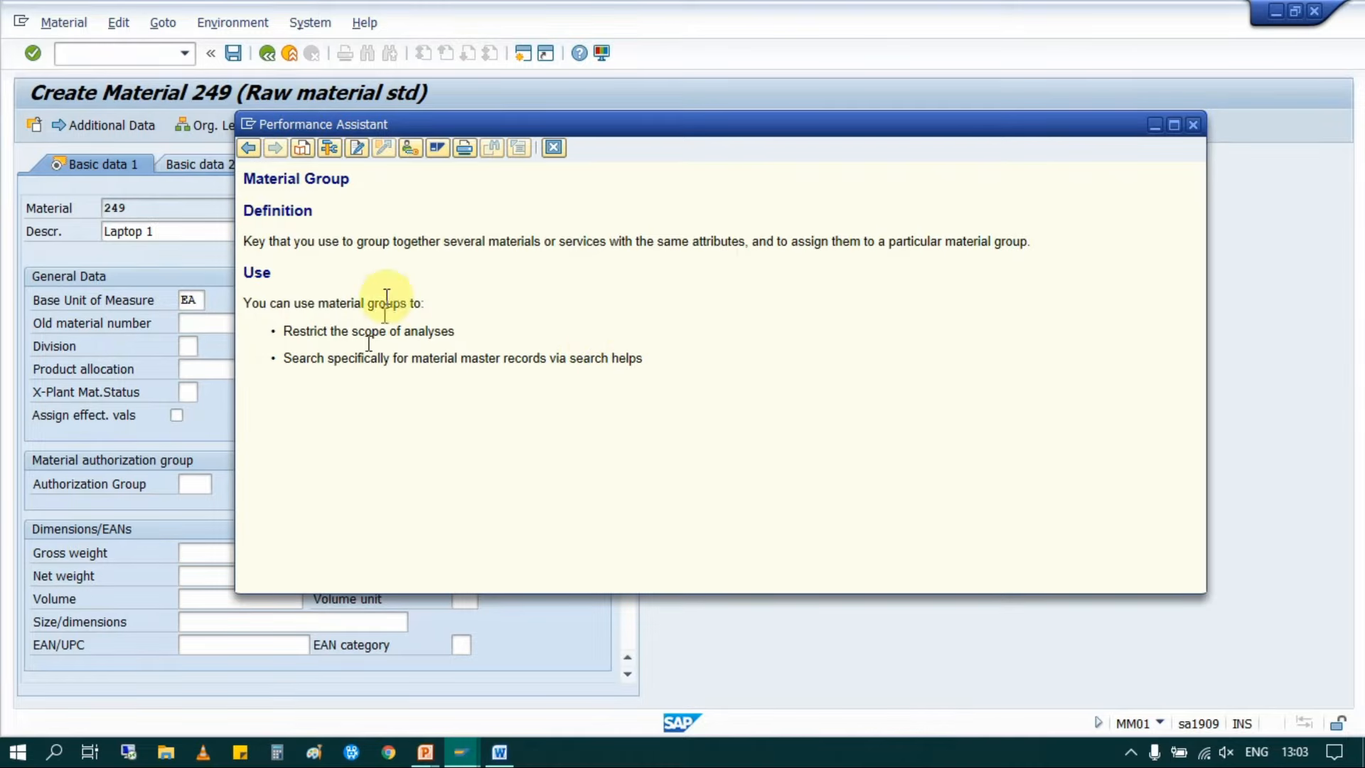
{"action": "left_click_drag", "start_coordinate": [239, 267], "coordinate": [519, 342]}
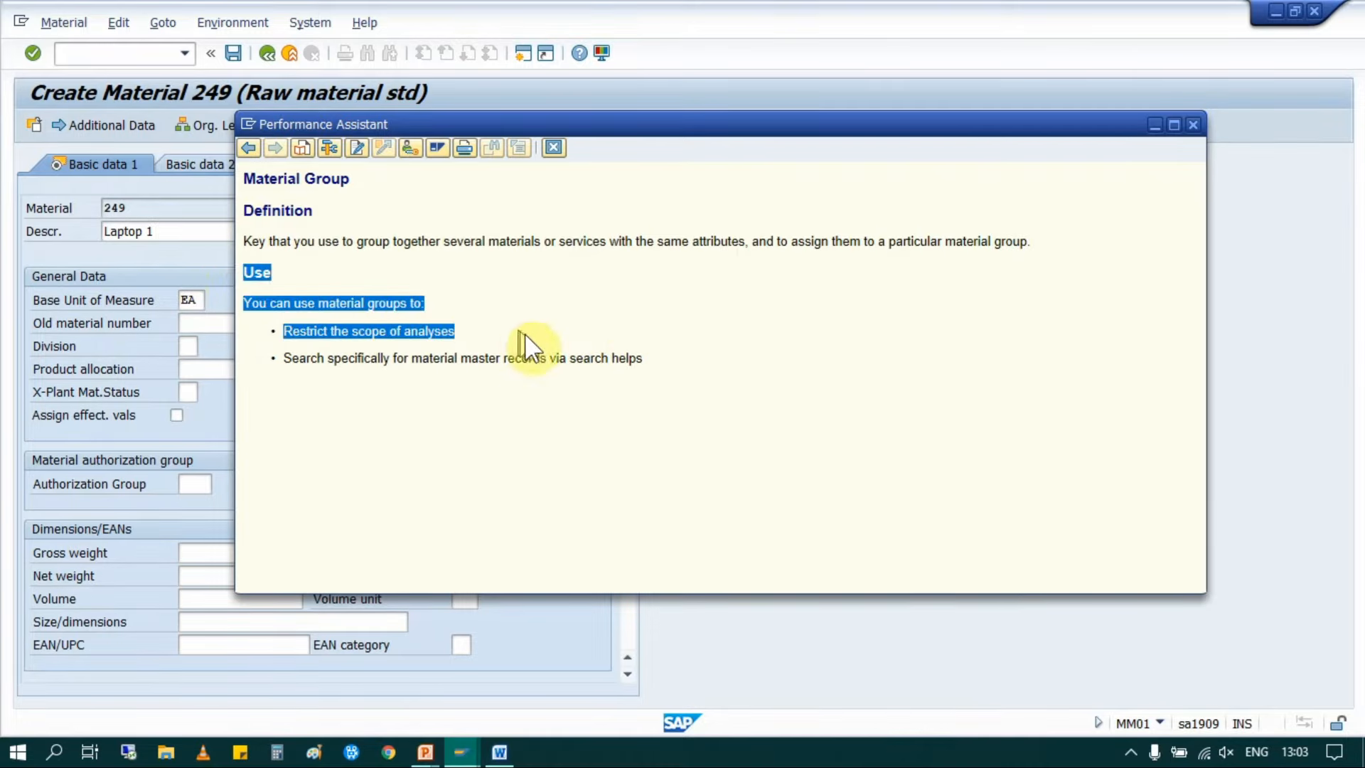
{"action": "left_click", "coordinate": [1195, 125]}
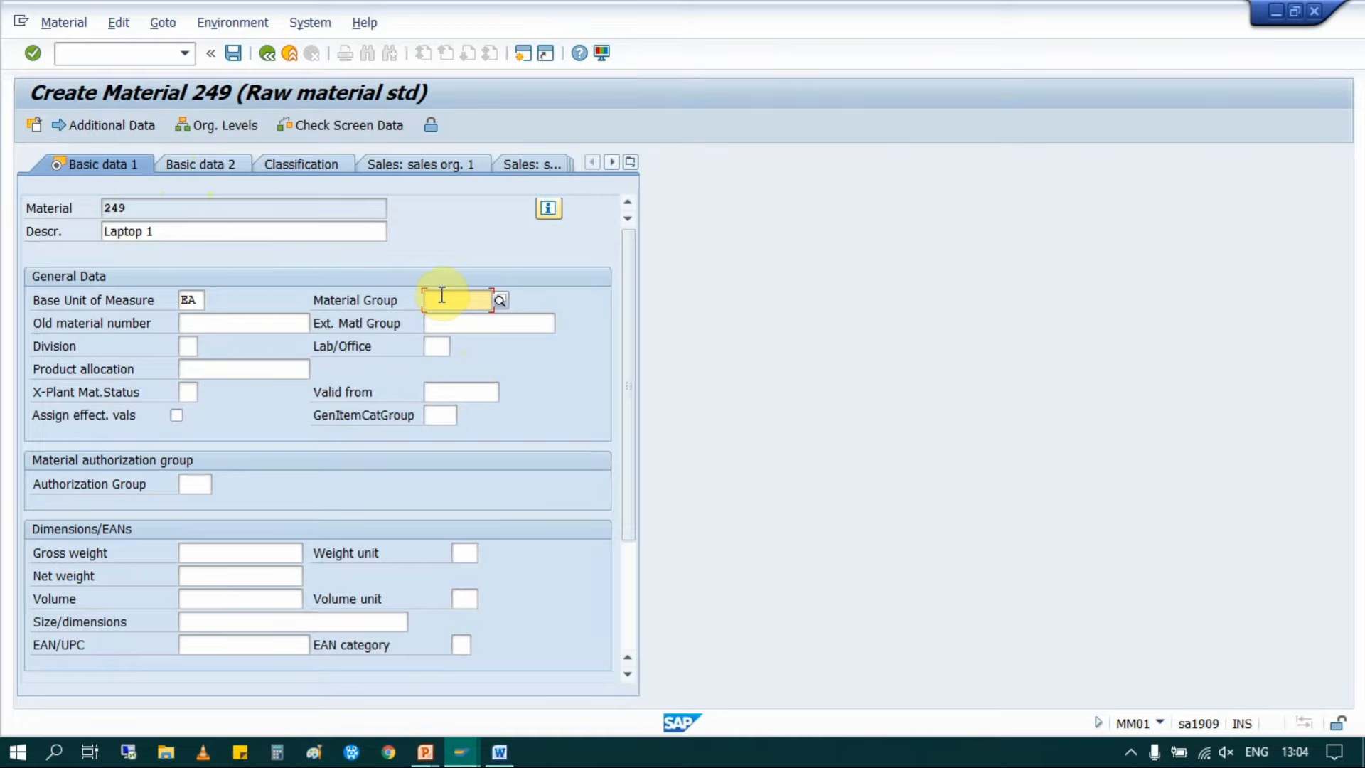
Step: Choose material group 00003 (electrical consumabl) from the list of material groups, and clear the Material Group field again
{"action": "left_click", "coordinate": [500, 300]}
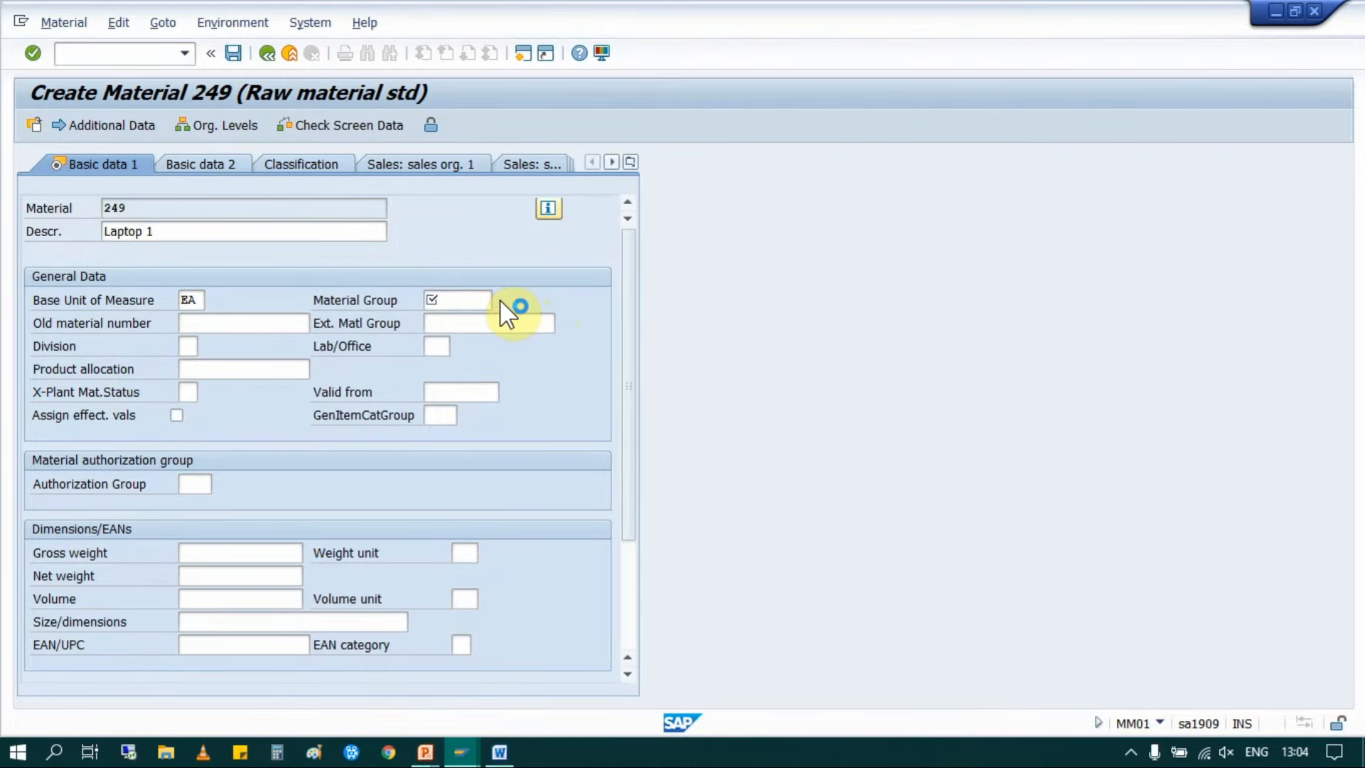
{"action": "left_click", "coordinate": [499, 299]}
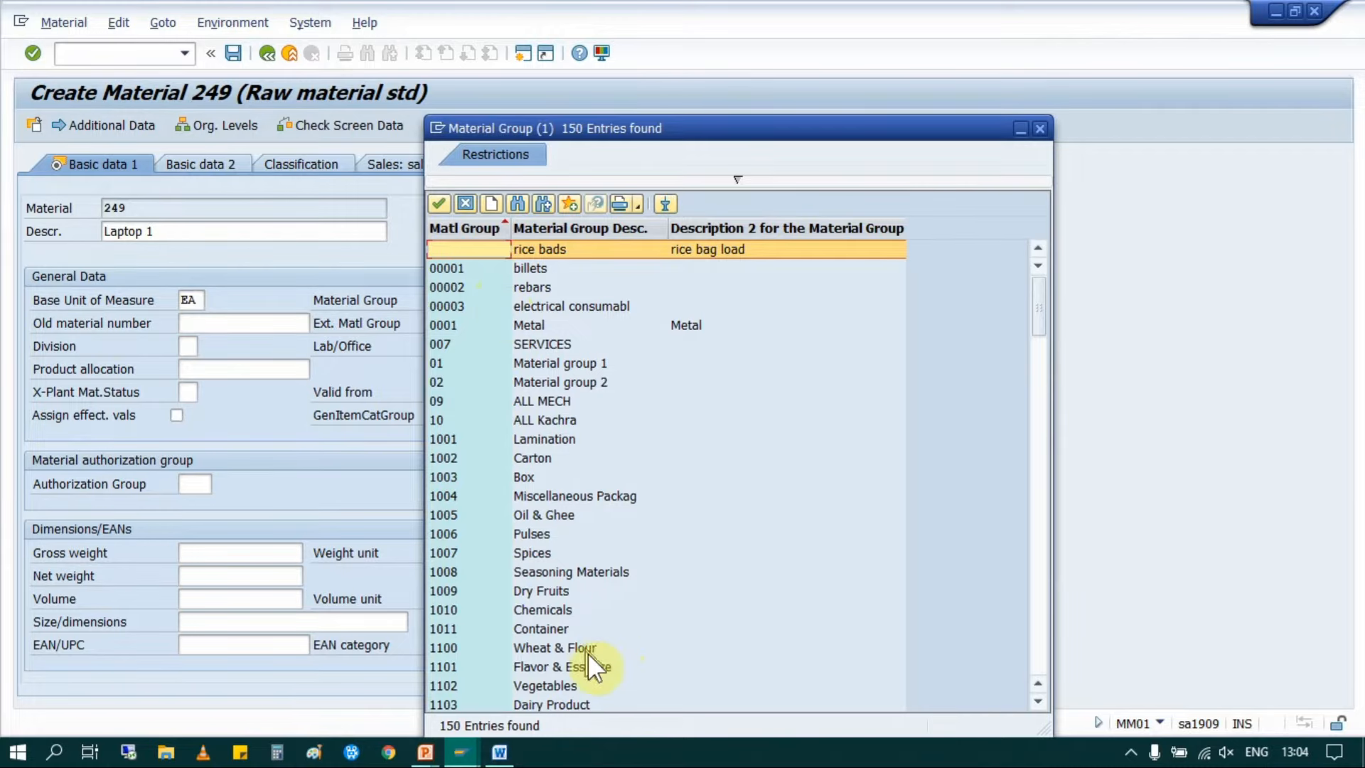
{"action": "left_click", "coordinate": [553, 306]}
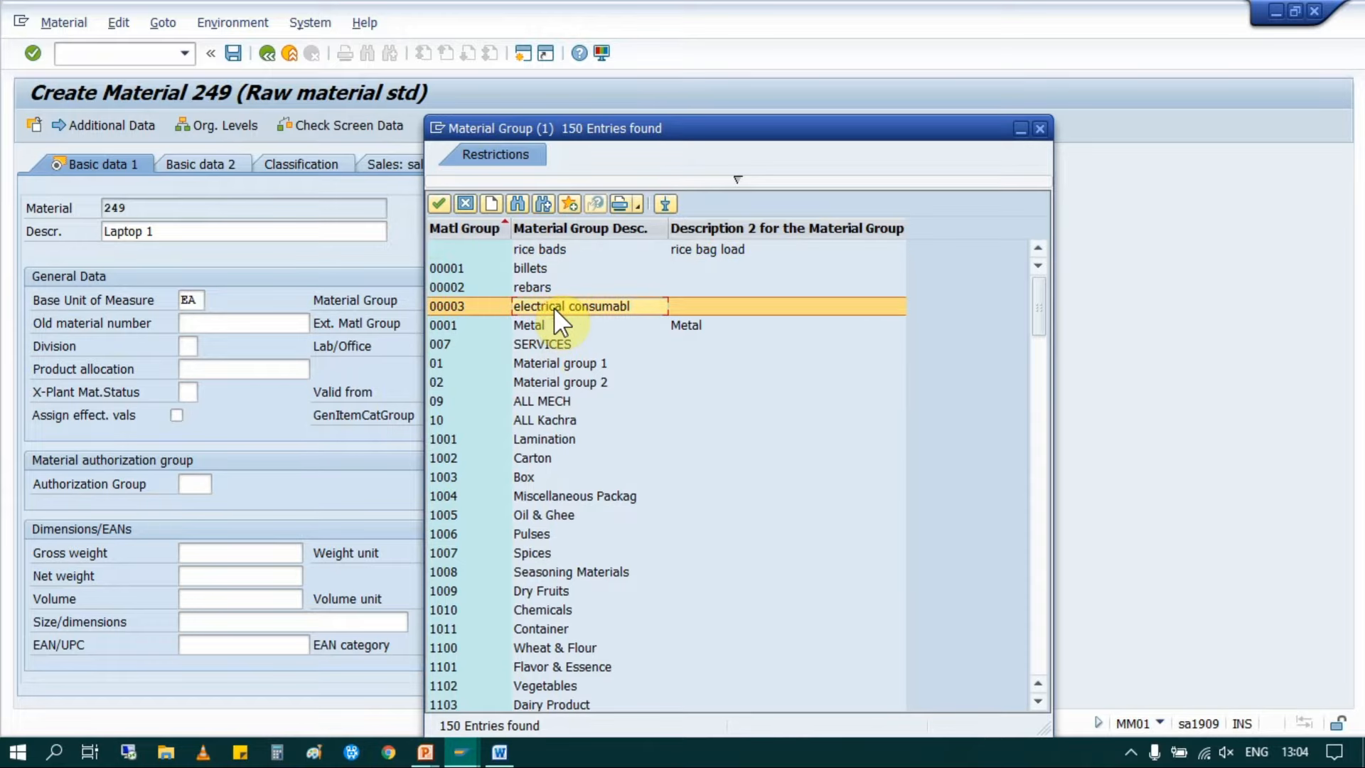
{"action": "double_click", "coordinate": [553, 306]}
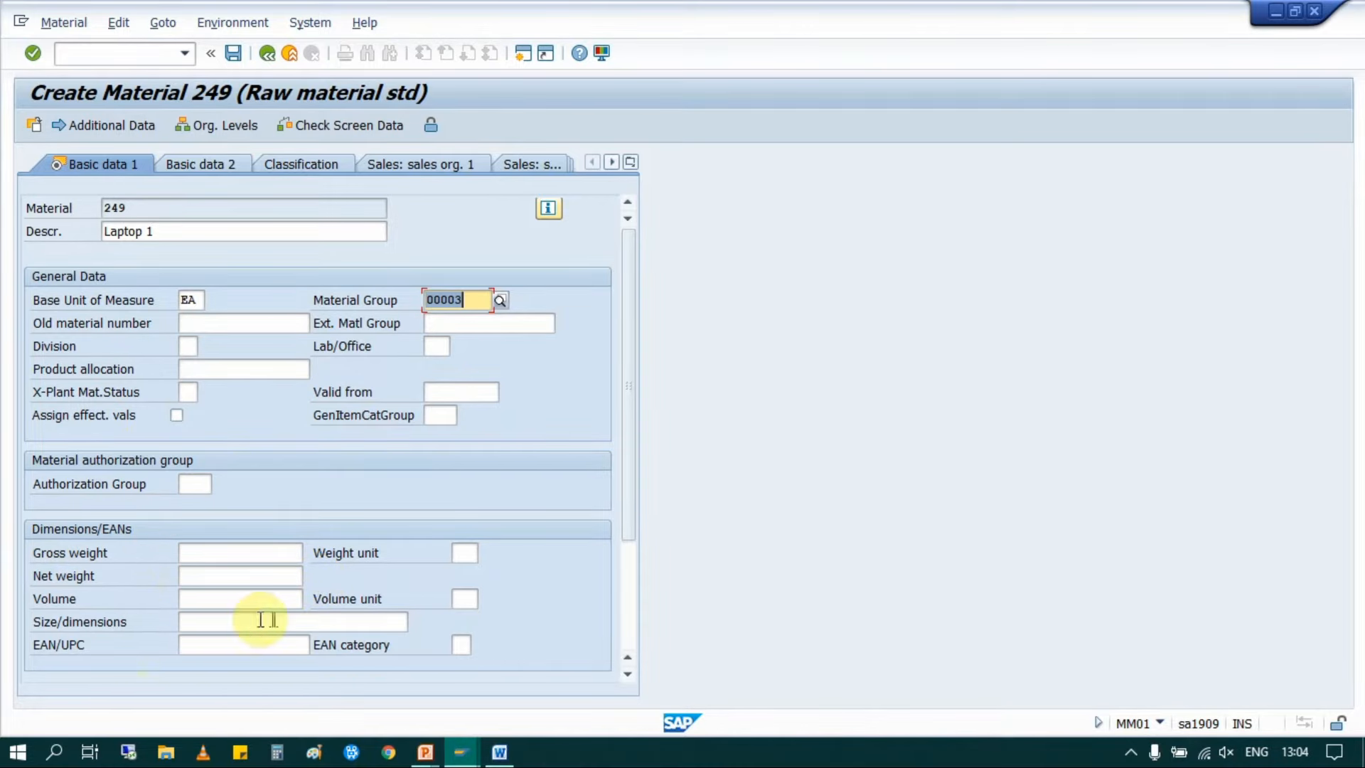
{"action": "scroll", "coordinate": [388, 541], "scroll_direction": "down", "scroll_amount": 3}
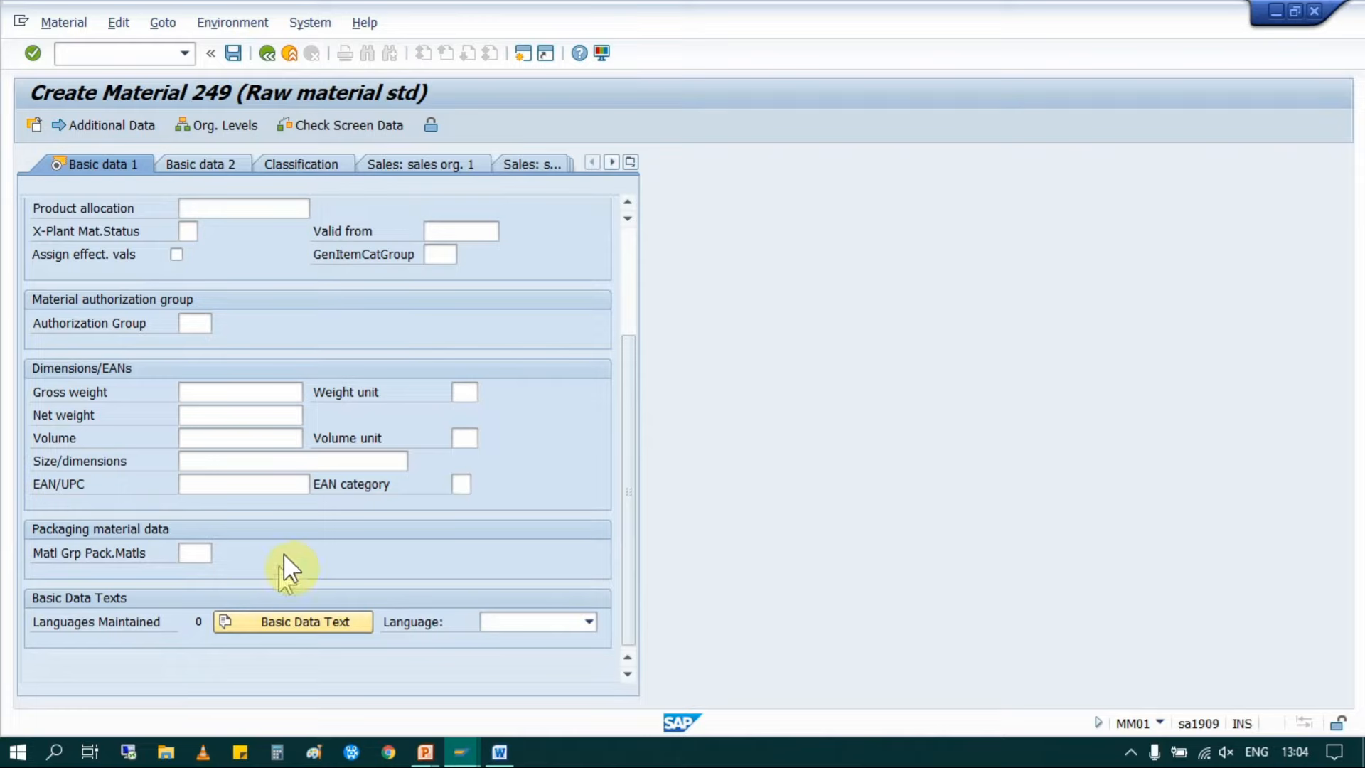
{"action": "scroll", "coordinate": [339, 541], "scroll_direction": "up", "scroll_amount": 3}
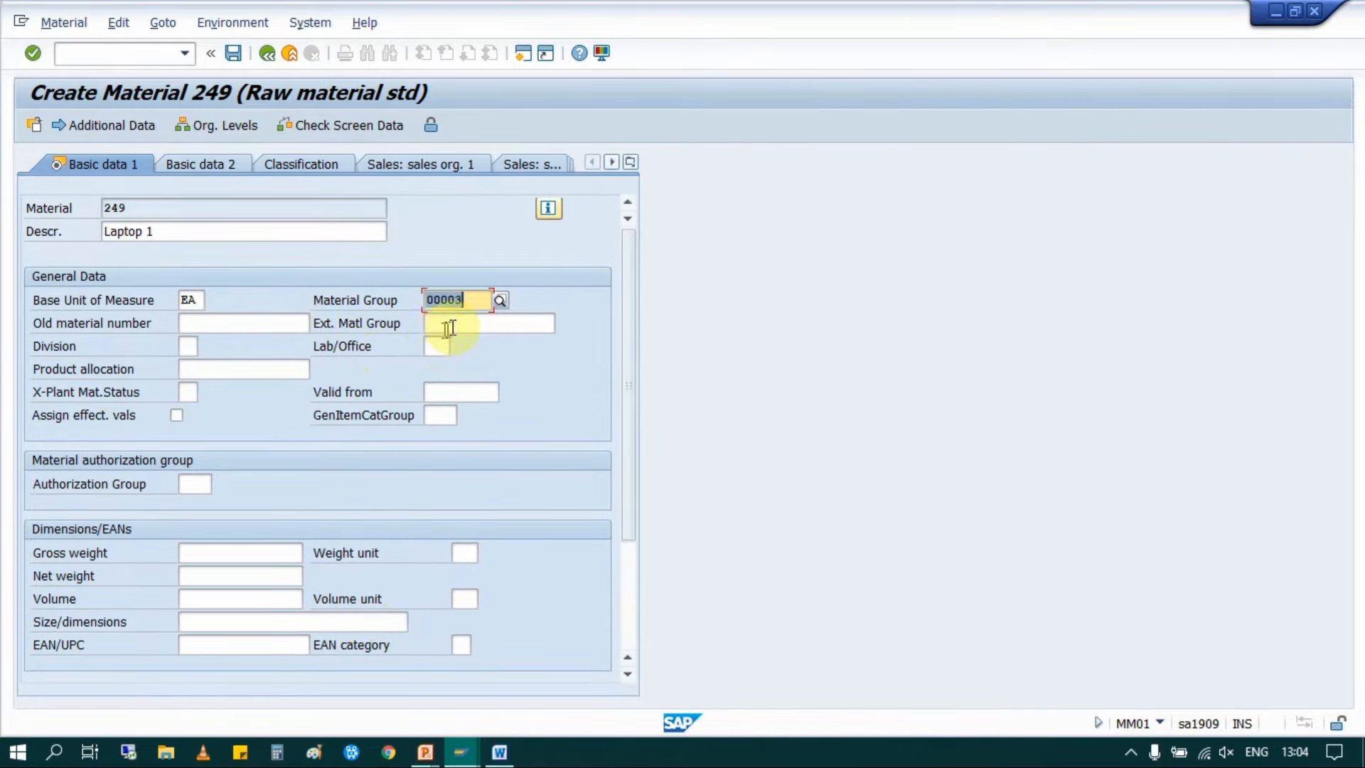
{"action": "key", "text": "Delete"}
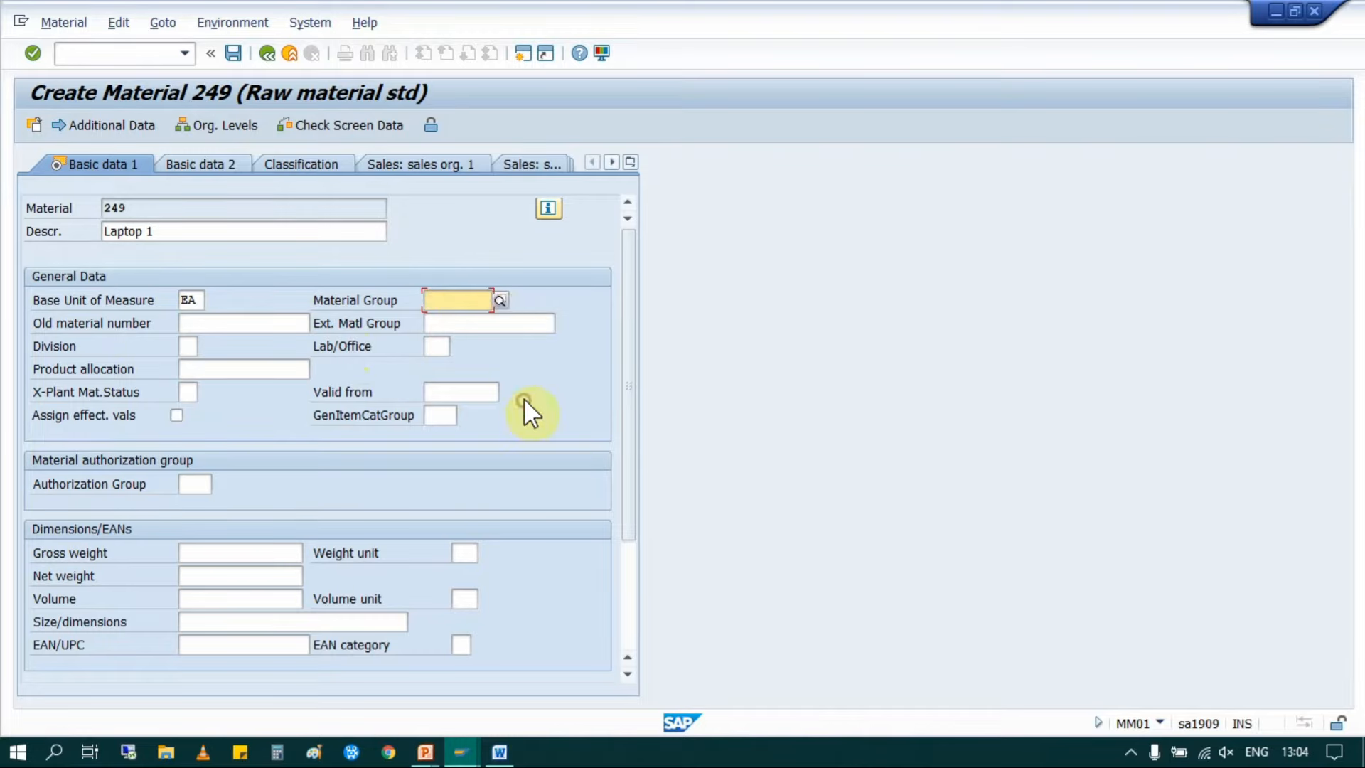
{"action": "left_click", "coordinate": [467, 391]}
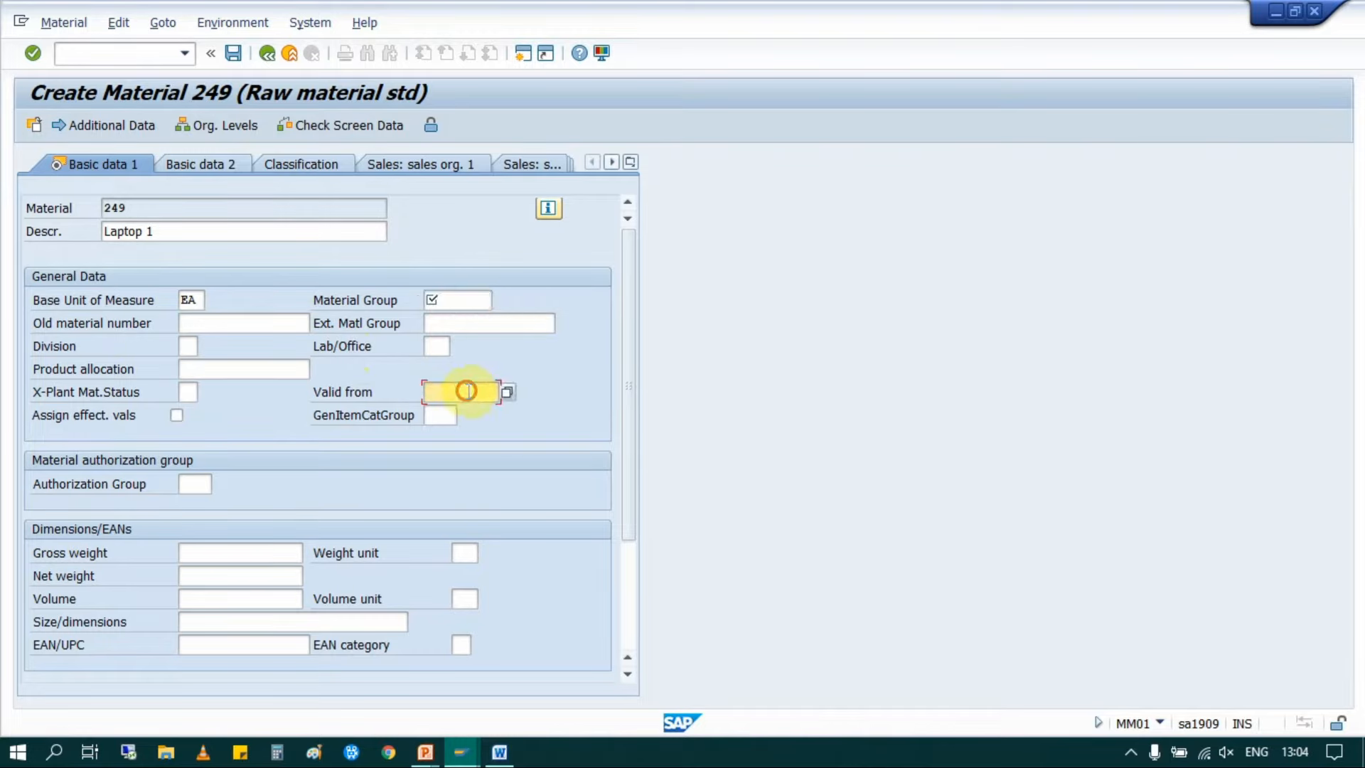
{"action": "left_click", "coordinate": [446, 300]}
{"action": "left_click", "coordinate": [441, 346]}
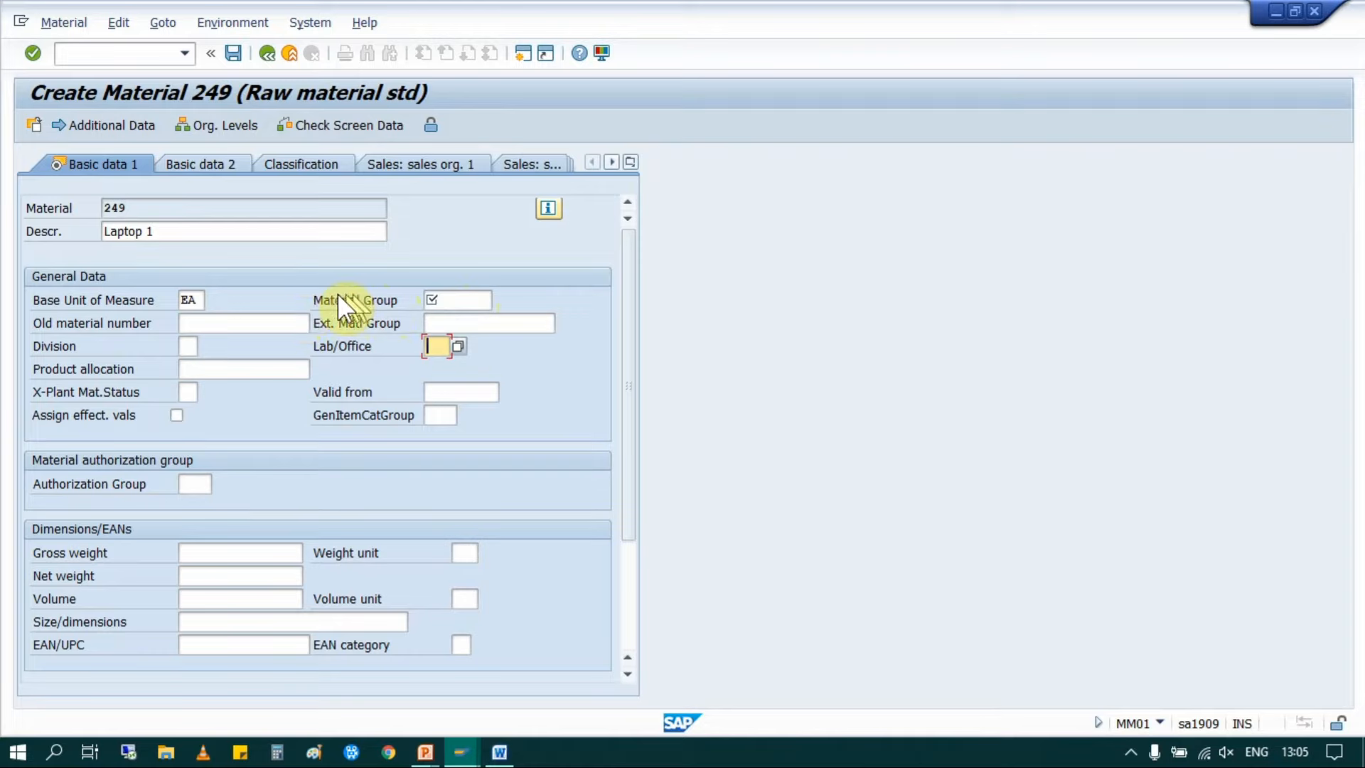
Step: Set the required Material Group of Laptop 1 to 00001 in the Basic data 1 view
{"action": "key", "text": "Return"}
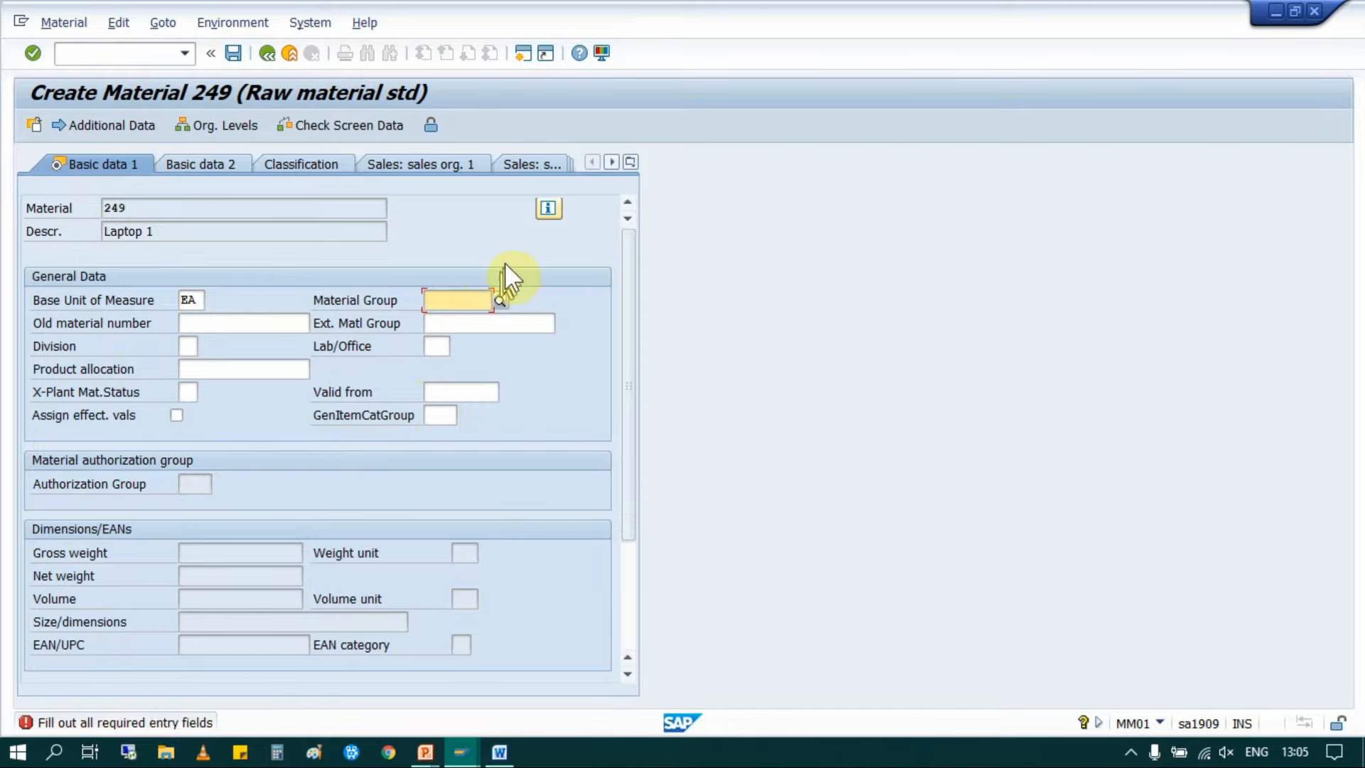
{"action": "left_click", "coordinate": [458, 302]}
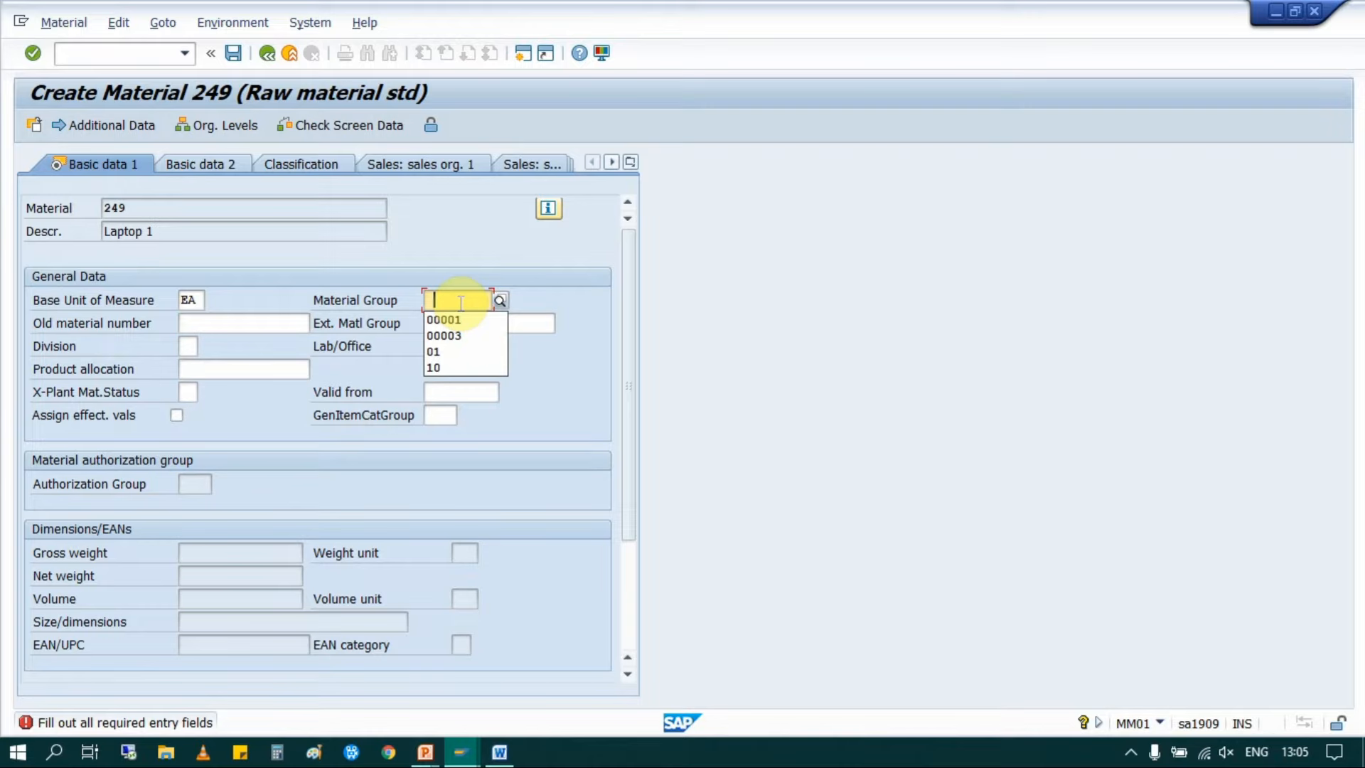
{"action": "left_click", "coordinate": [457, 319]}
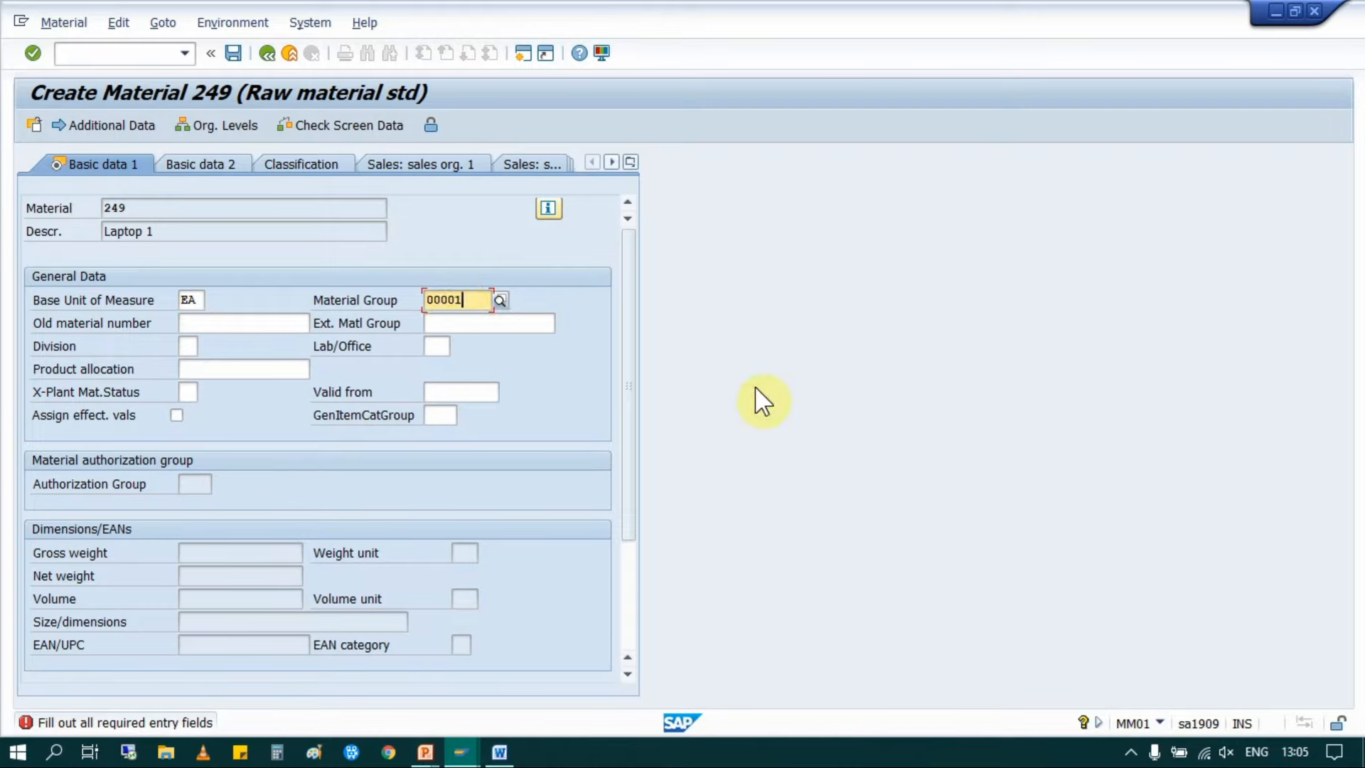
Step: In the Purchasing view, set the purchasing group to 001 and enable automatic purchase orders (Autom. PO)
{"action": "left_click", "coordinate": [630, 162]}
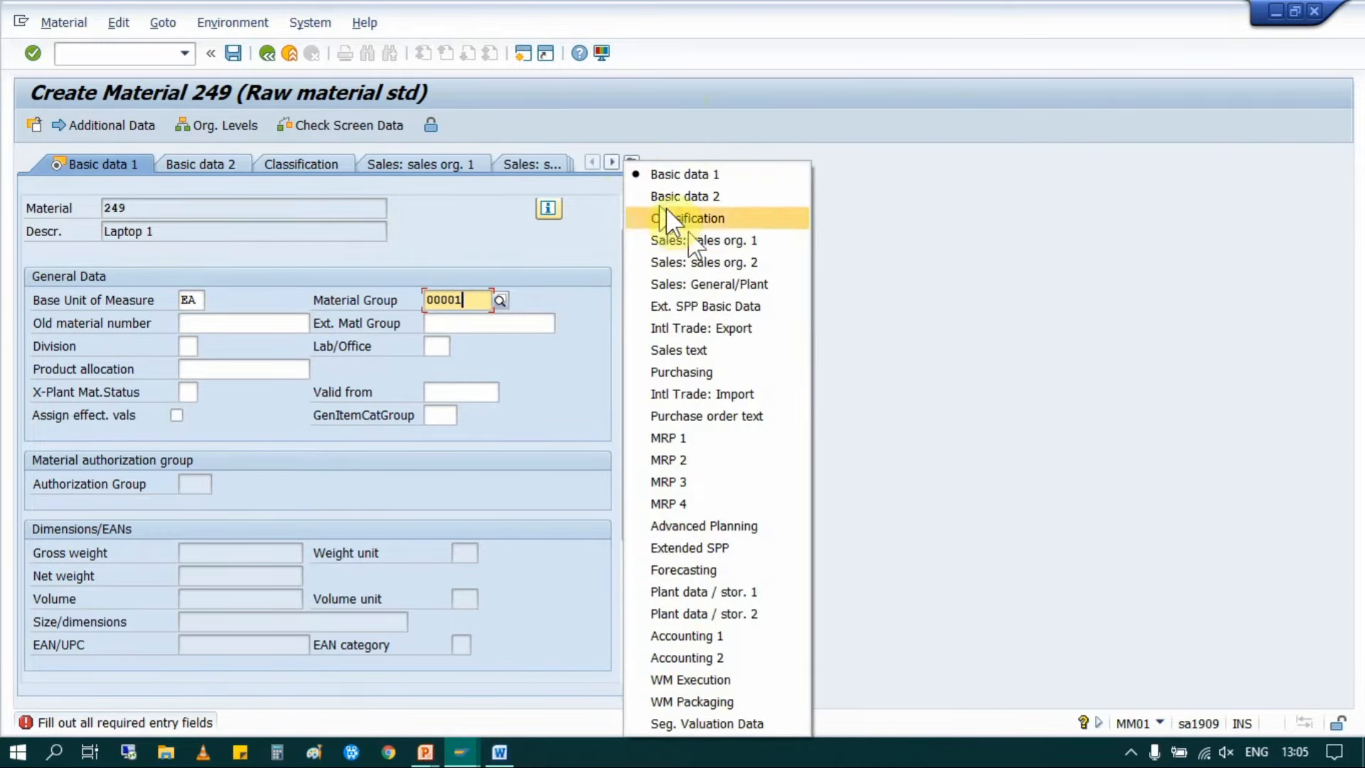
{"action": "left_click", "coordinate": [1020, 388]}
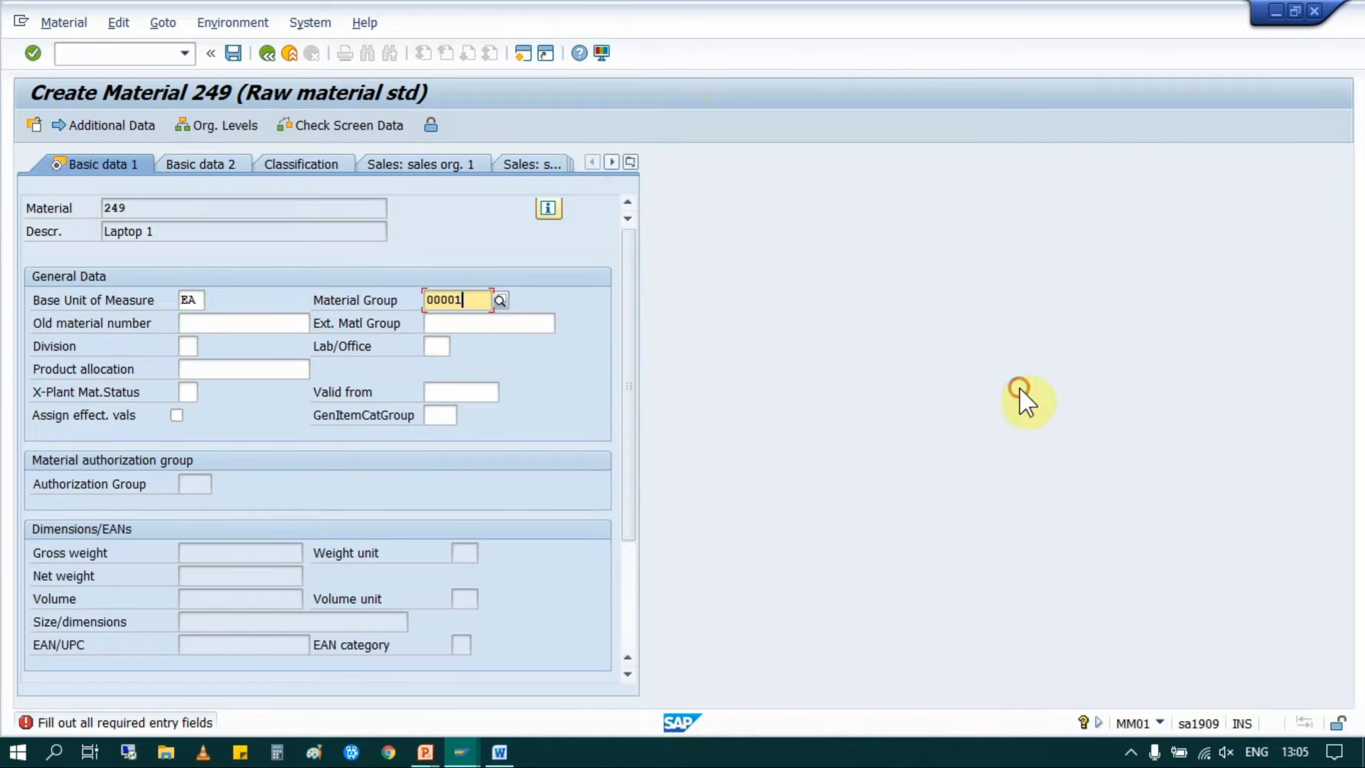
{"action": "left_click", "coordinate": [615, 401]}
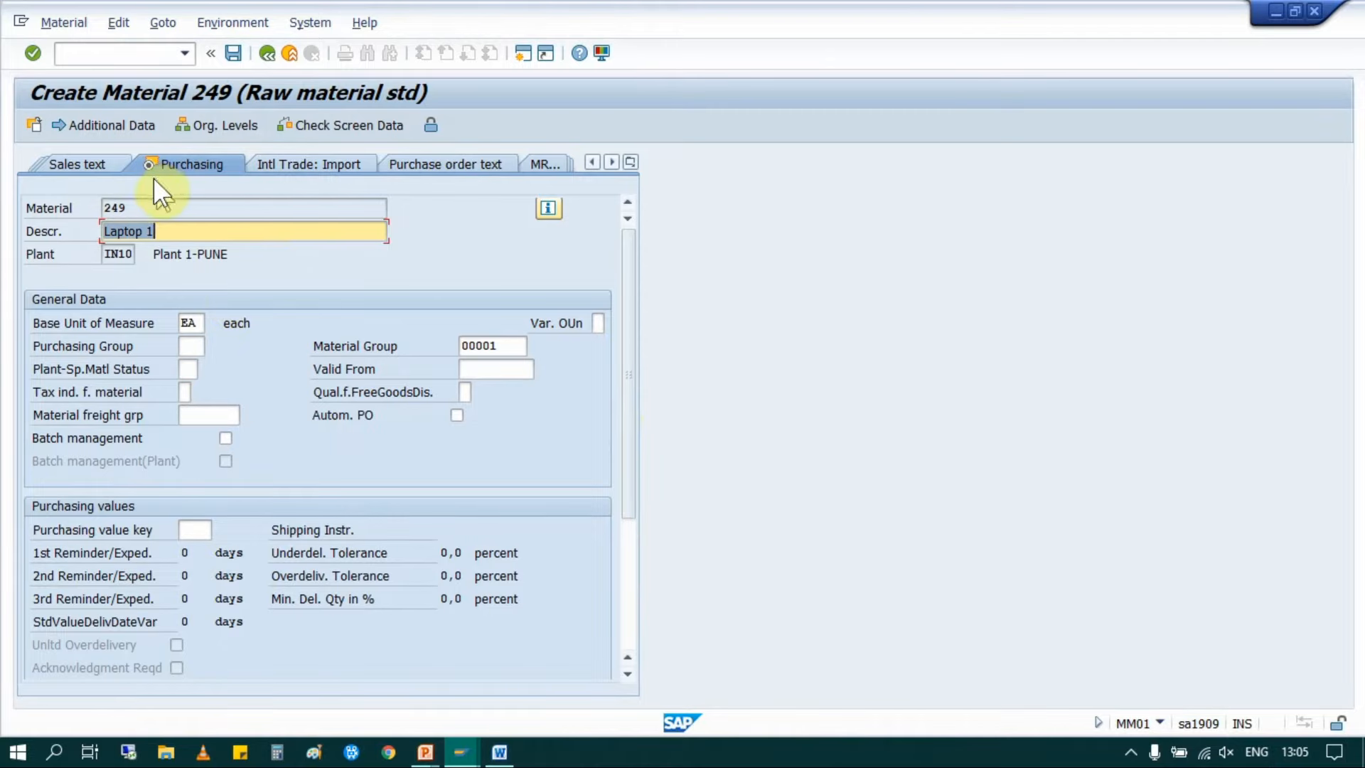
{"action": "left_click", "coordinate": [194, 348]}
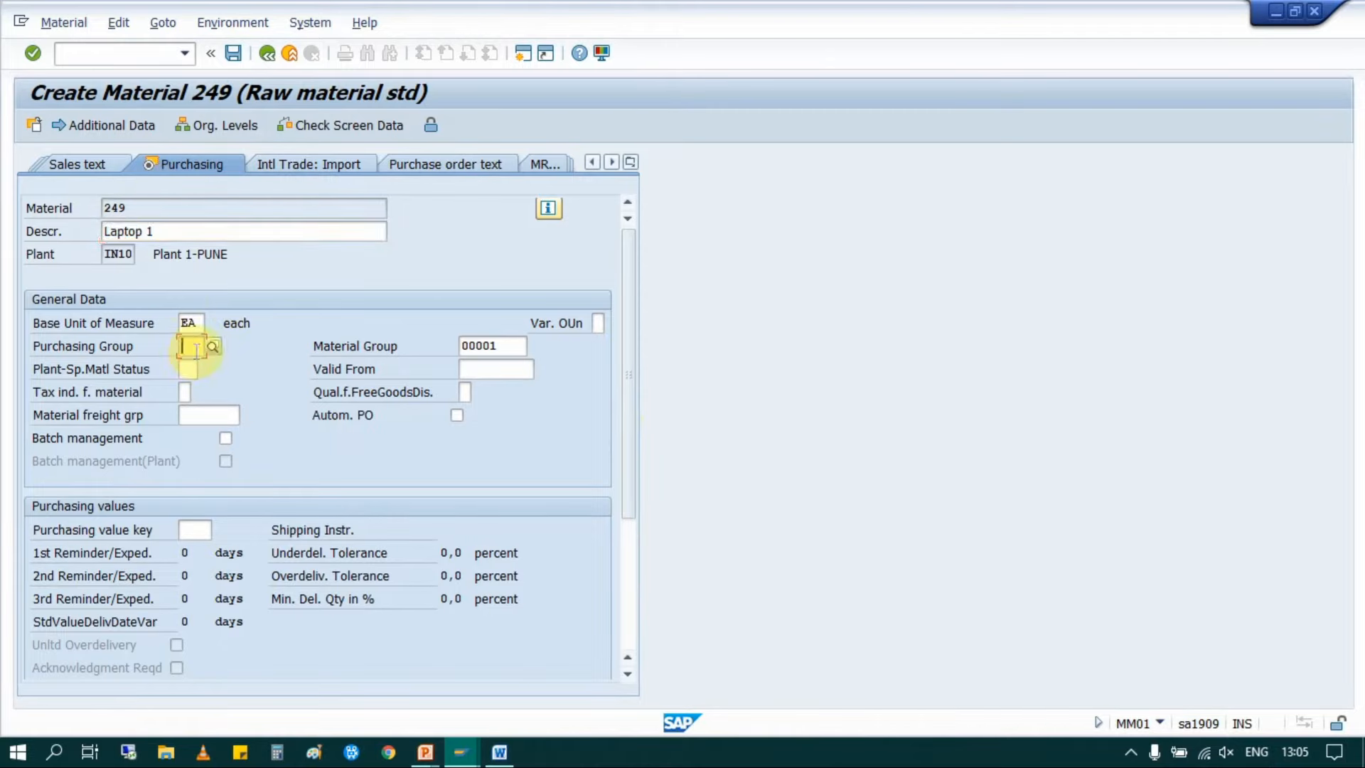
{"action": "left_click", "coordinate": [185, 368]}
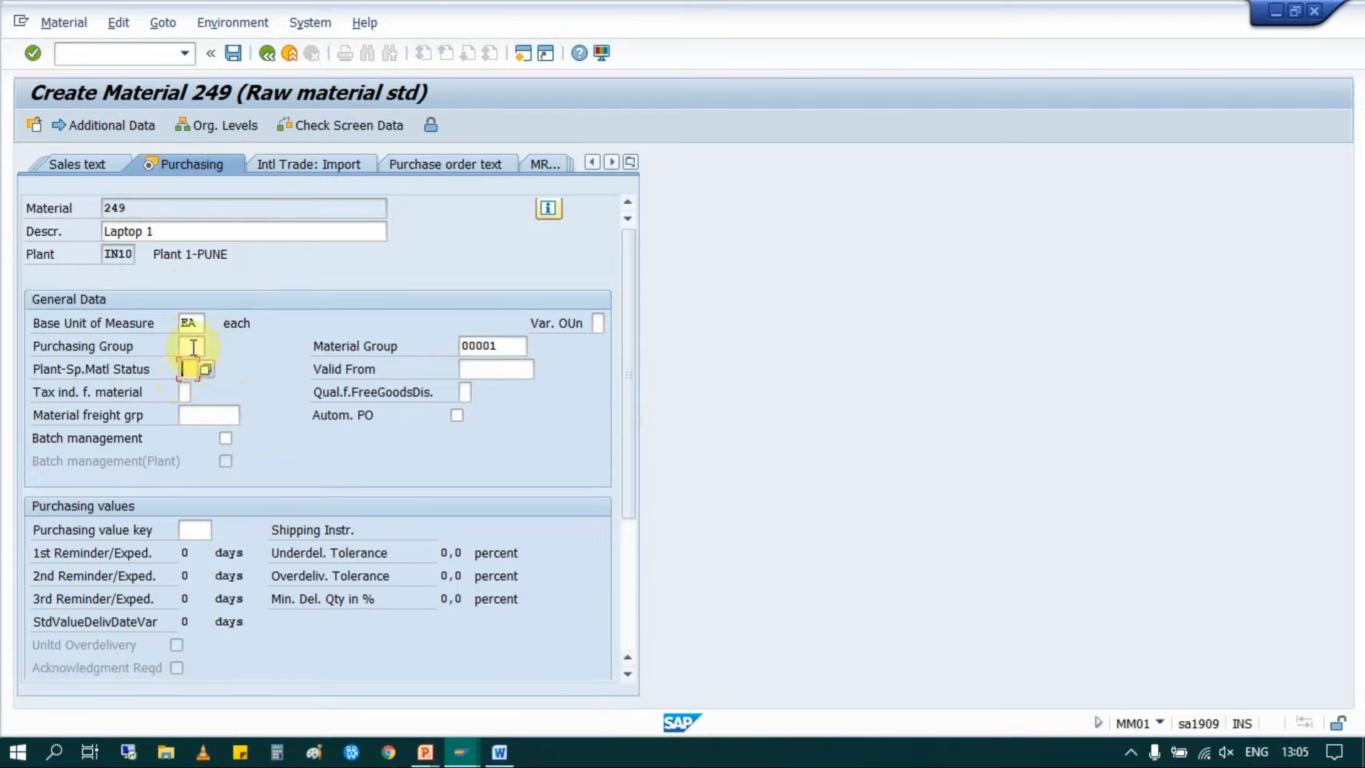
{"action": "left_click", "coordinate": [186, 347]}
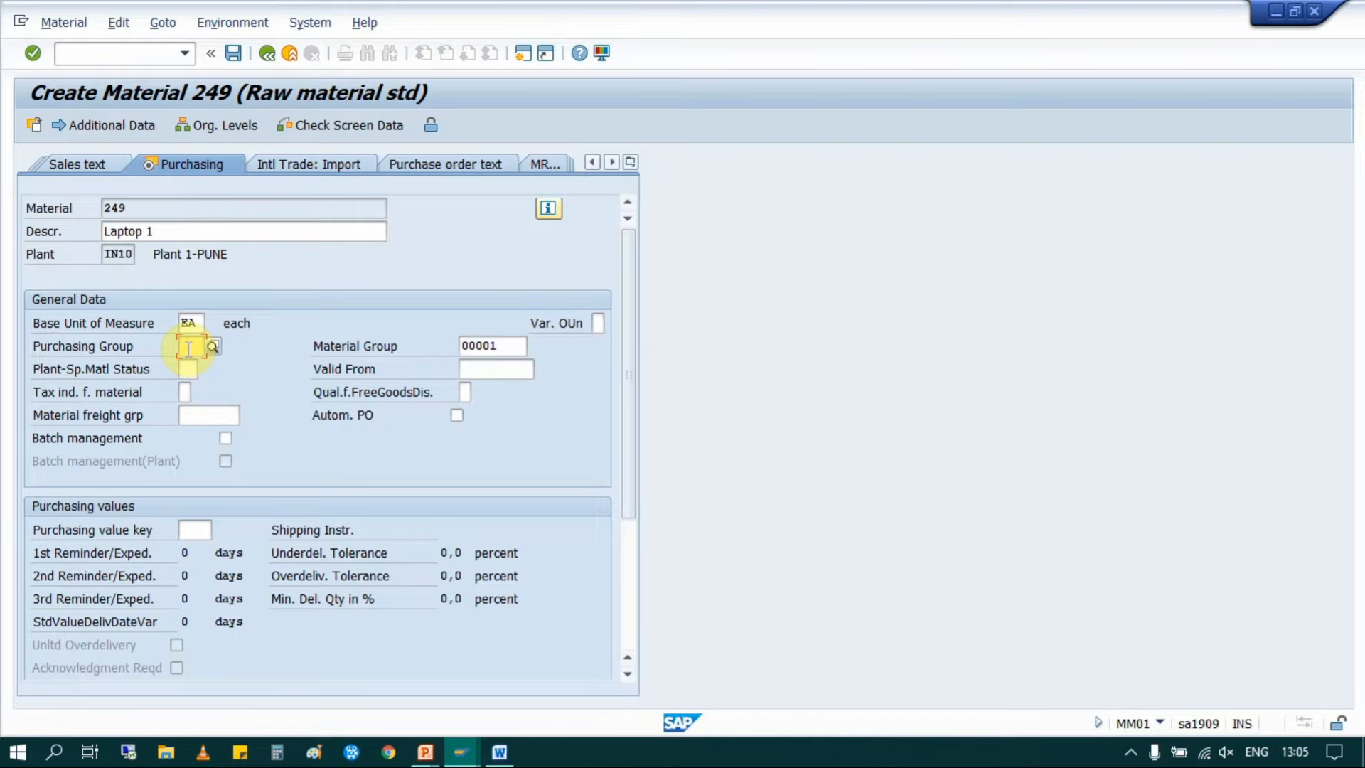
{"action": "type", "text": "001"}
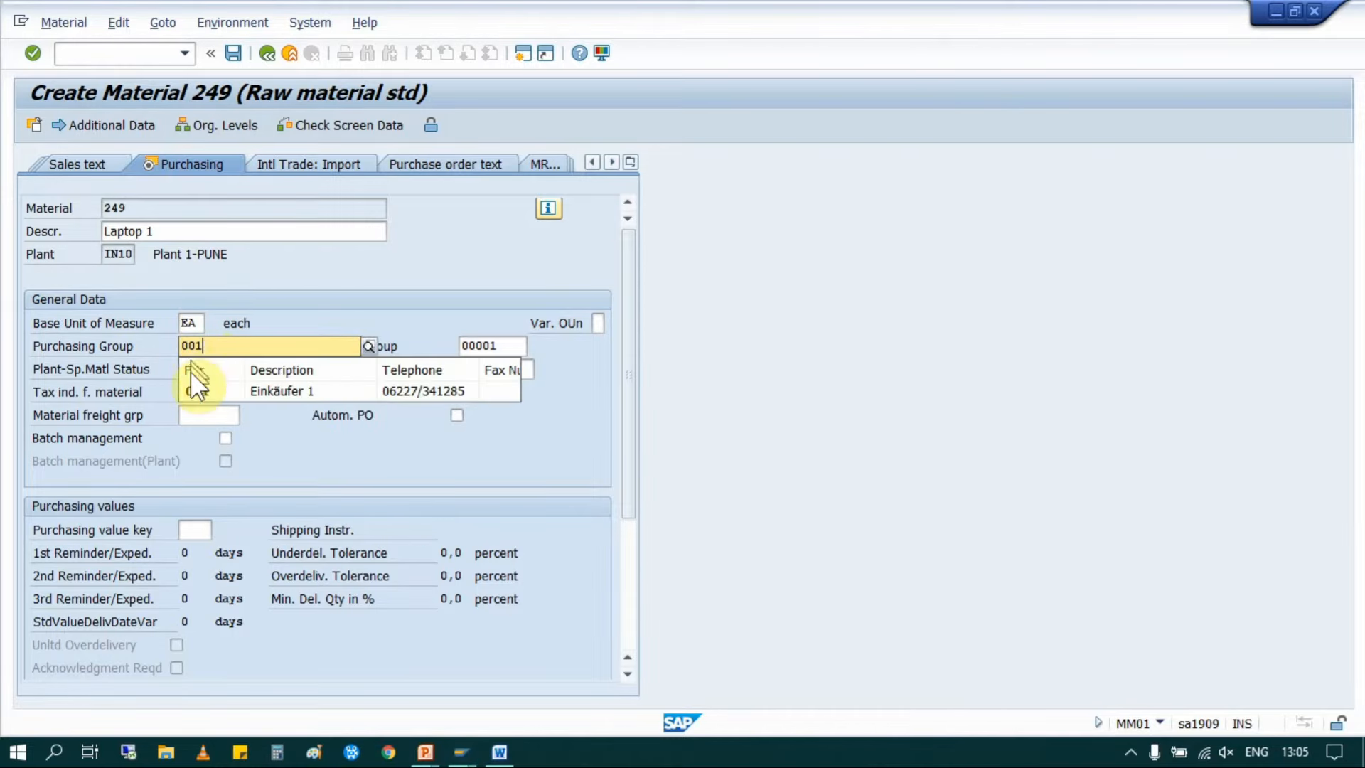
{"action": "left_click", "coordinate": [190, 392]}
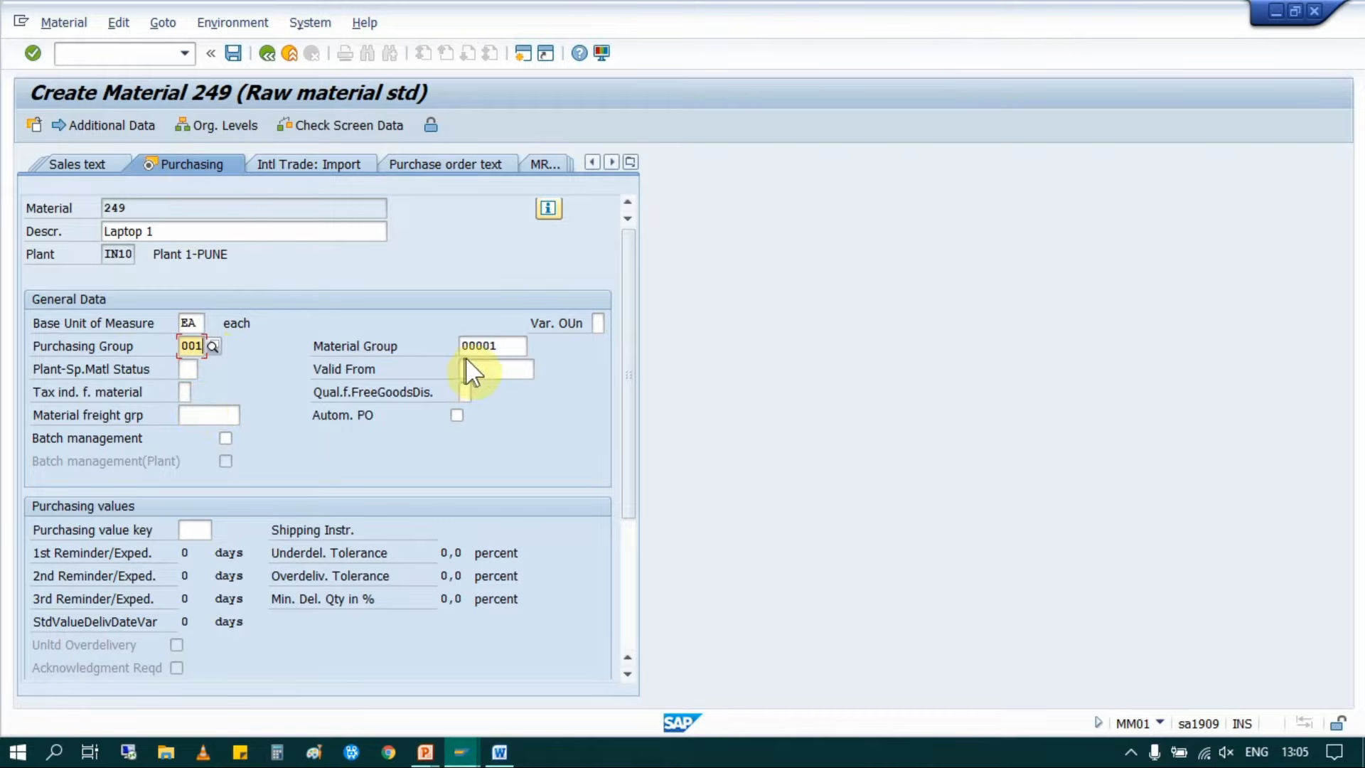
{"action": "left_click", "coordinate": [456, 418]}
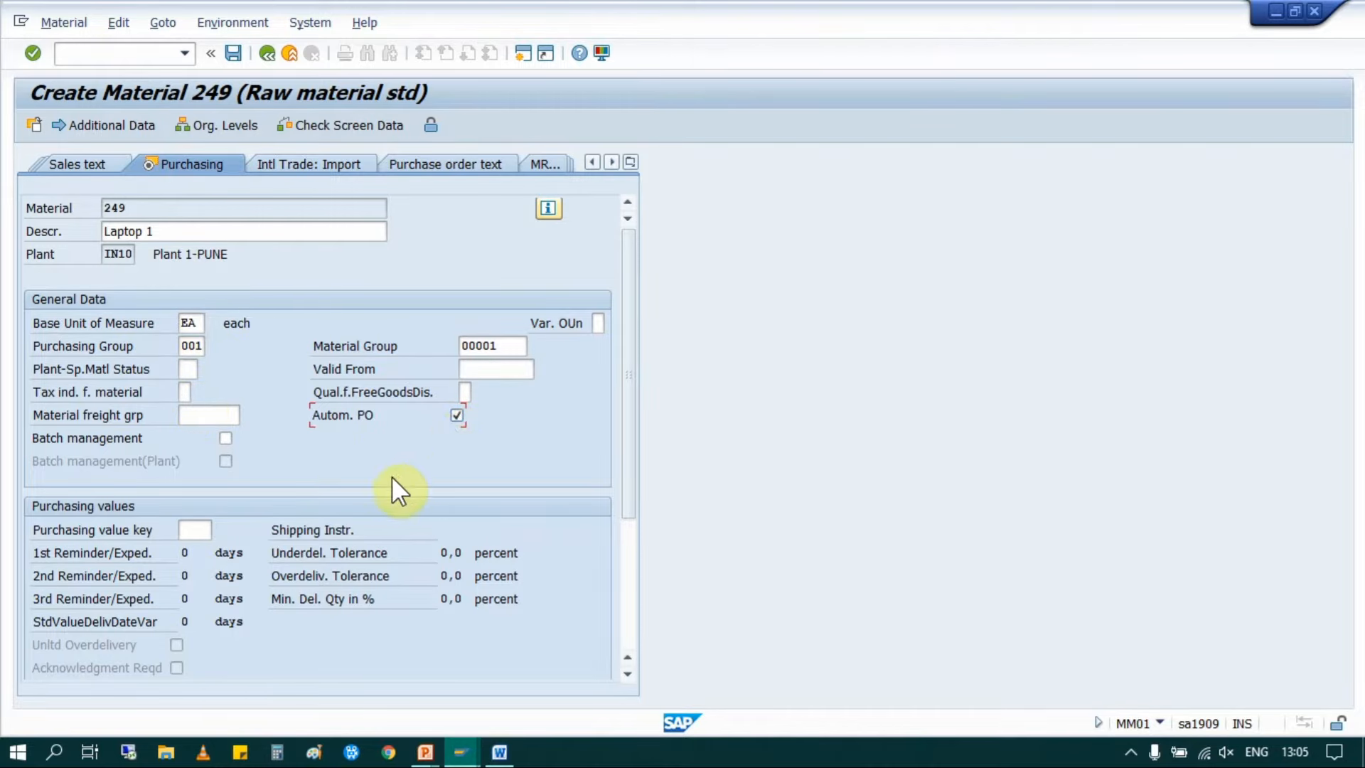
Step: Set the purchasing value key to 1, accept its data, and continue to the Plant data / stor. 1 view
{"action": "left_click", "coordinate": [191, 530]}
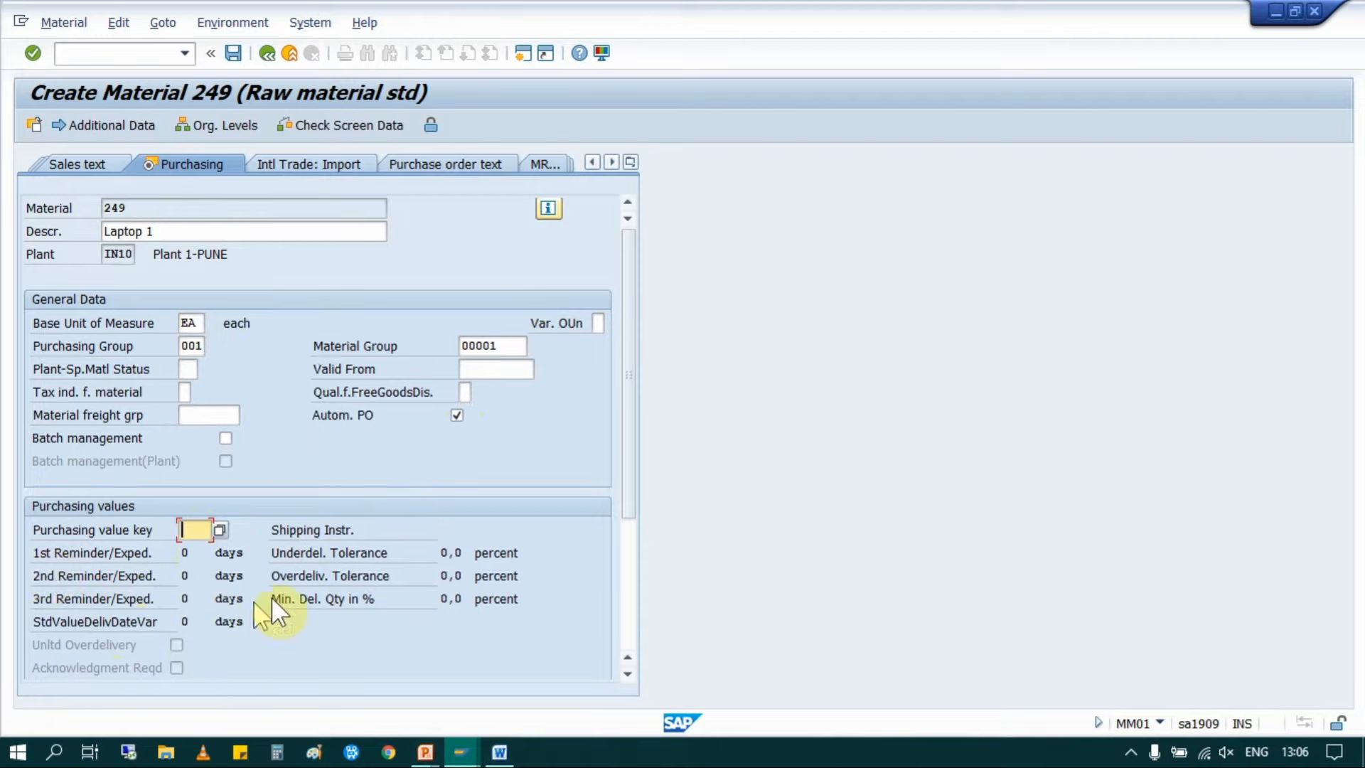
{"action": "type", "text": "1"}
{"action": "key", "text": "Return"}
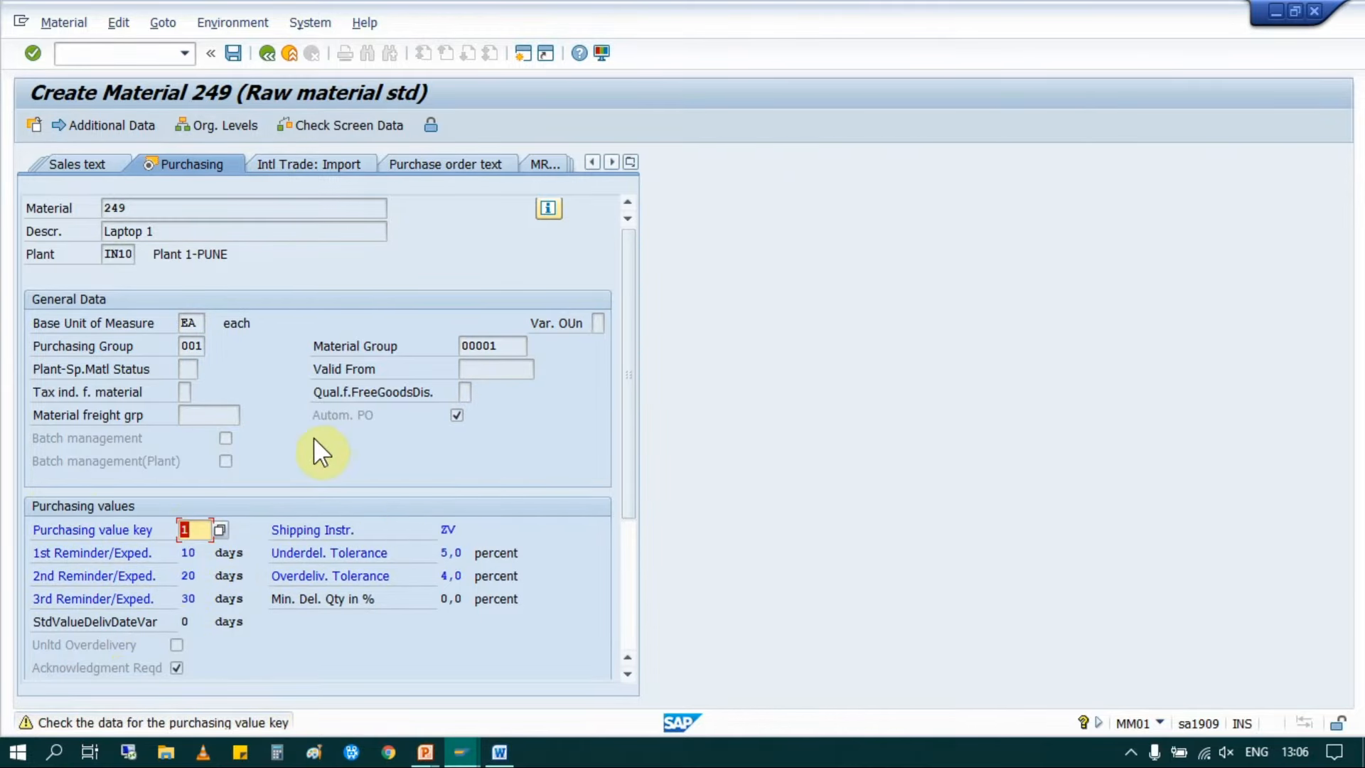
{"action": "key", "text": "Return"}
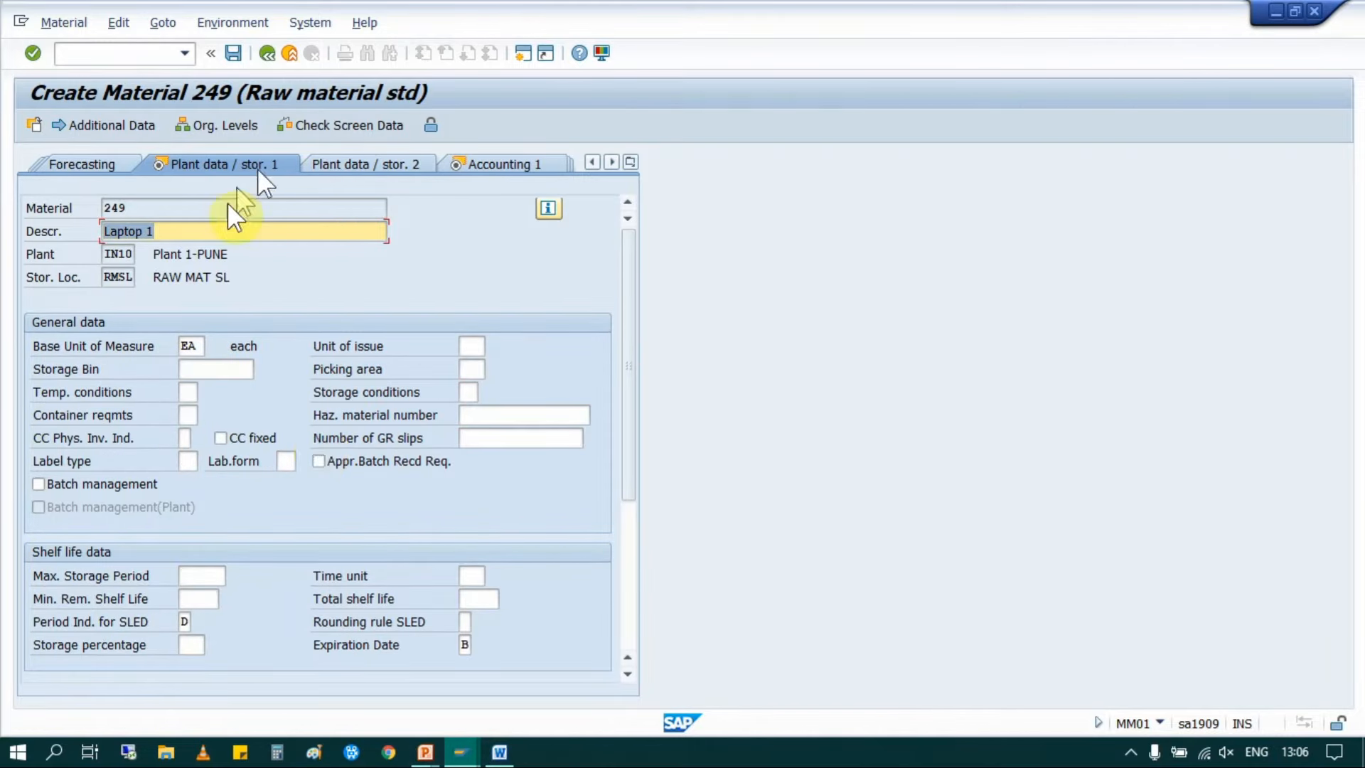
Step: Set the storage bin to 12345, and review the unit of issue and shelf life fields of the plant and storage data
{"action": "left_click", "coordinate": [218, 368]}
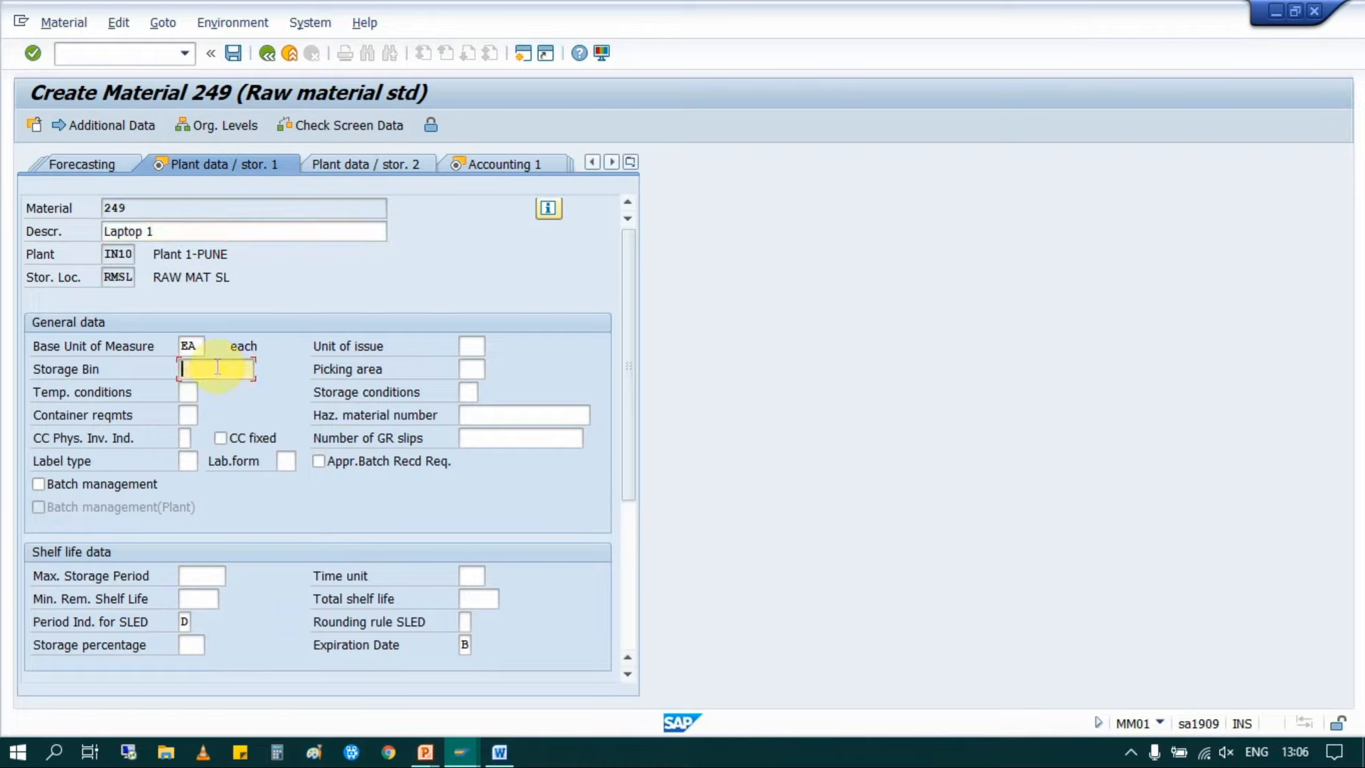
{"action": "type", "text": "12345"}
{"action": "left_click", "coordinate": [470, 346]}
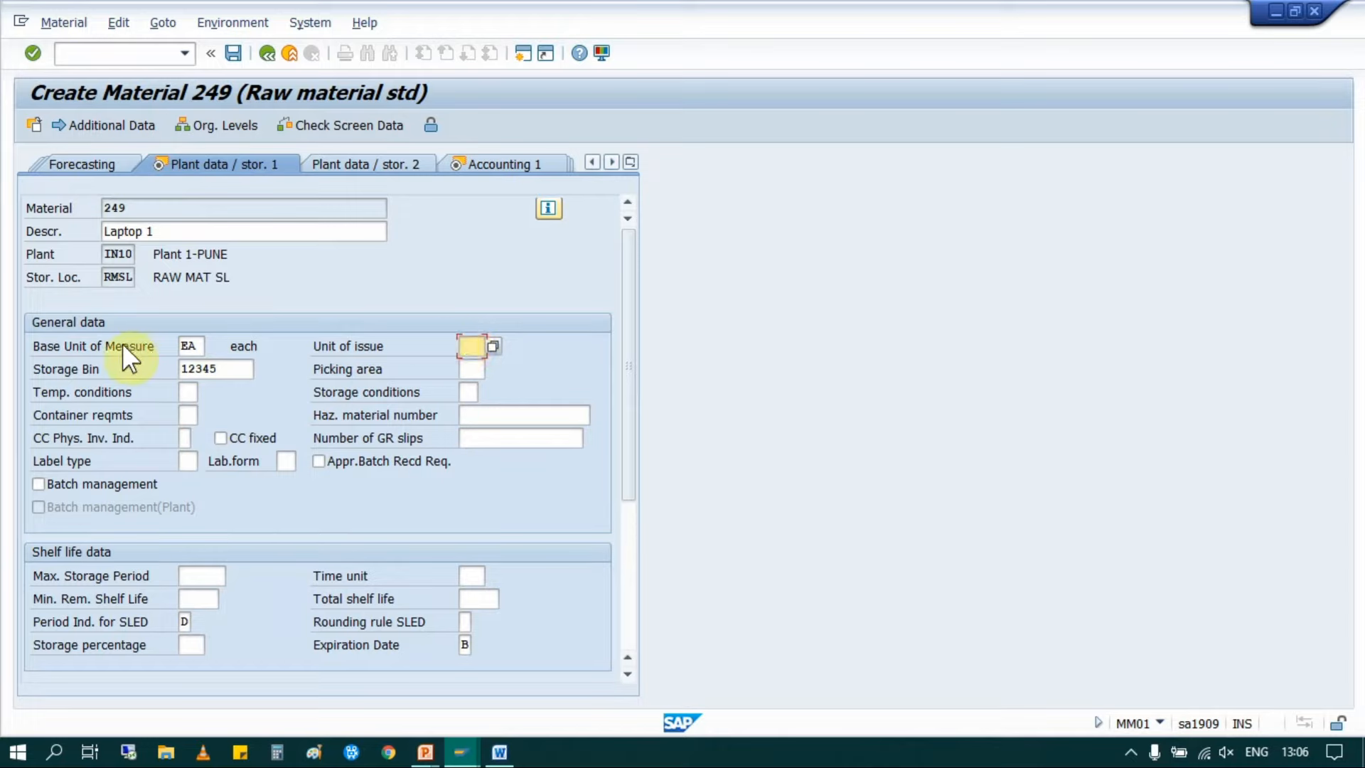
{"action": "left_click", "coordinate": [194, 347]}
{"action": "left_click", "coordinate": [475, 347]}
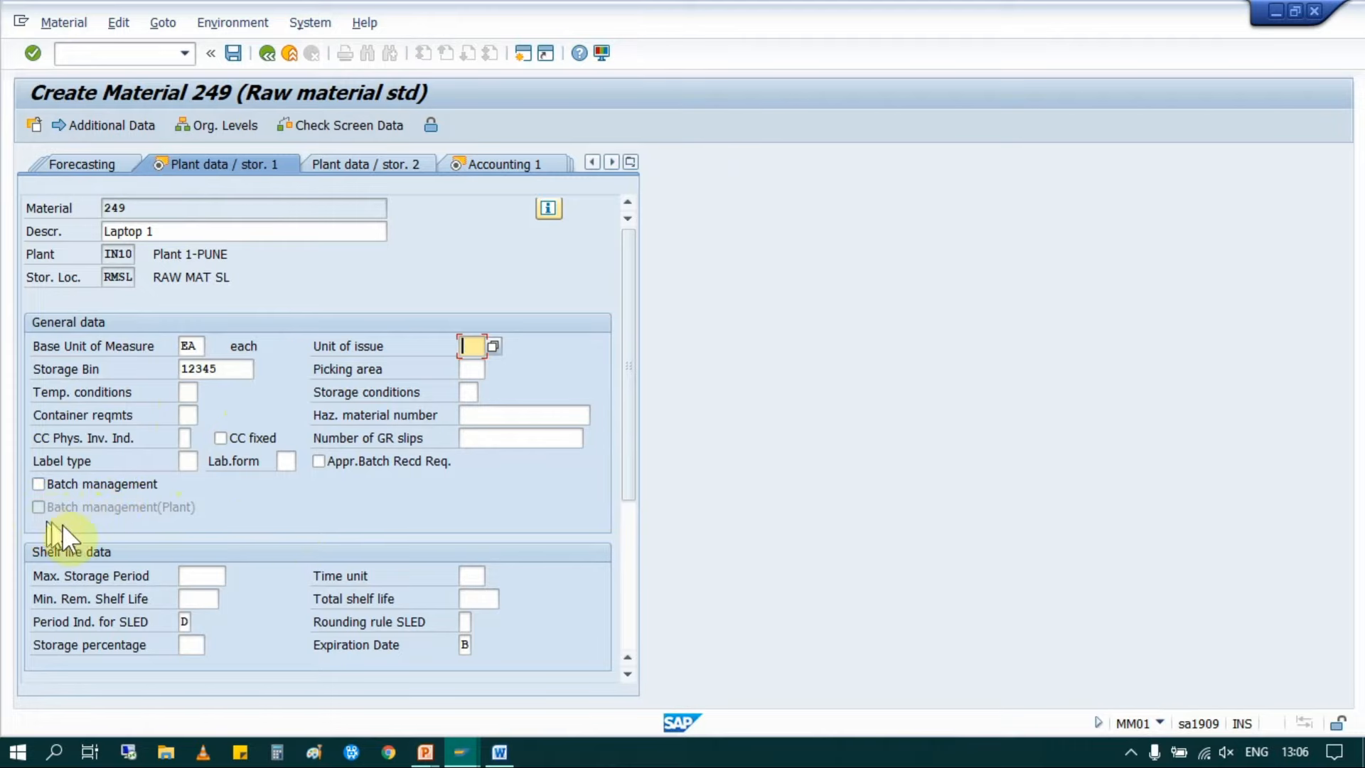
{"action": "scroll", "coordinate": [351, 451], "scroll_direction": "down", "scroll_amount": 5}
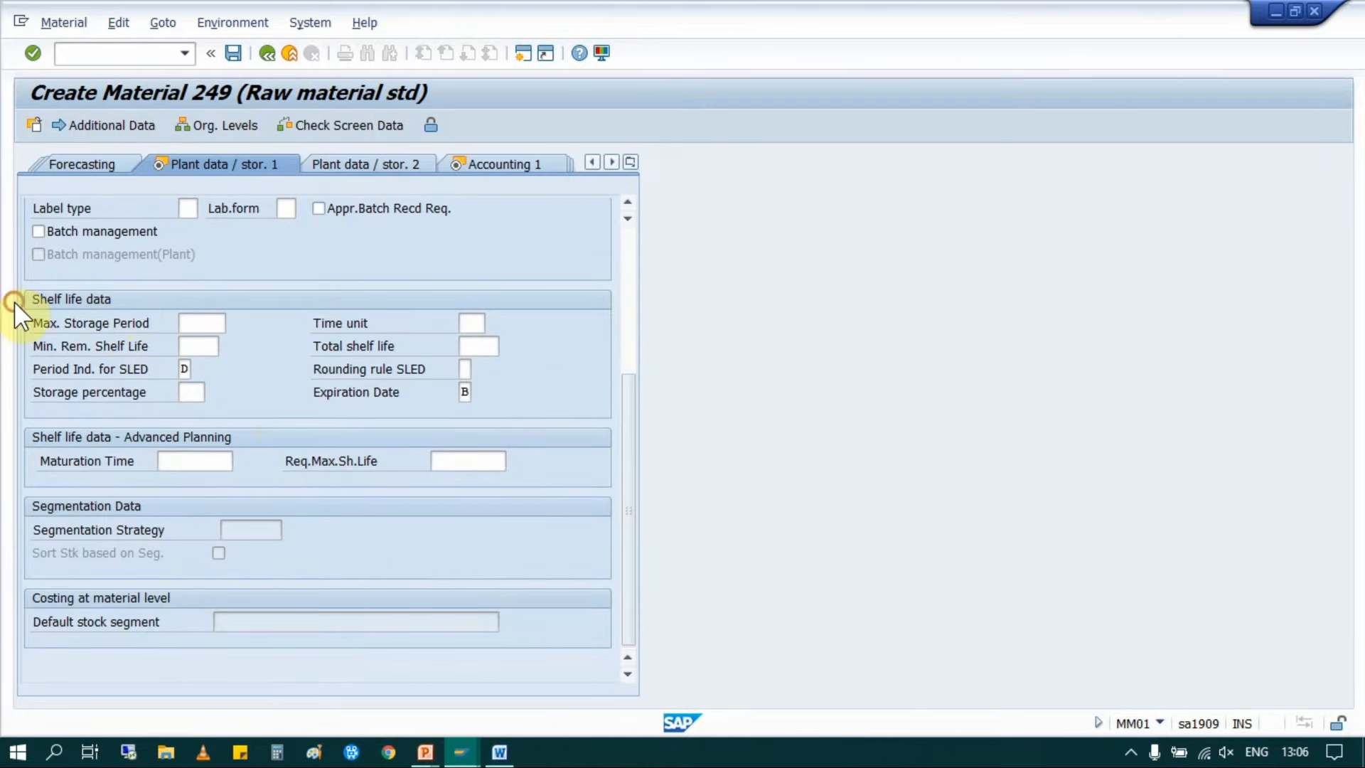
{"action": "left_click", "coordinate": [219, 323]}
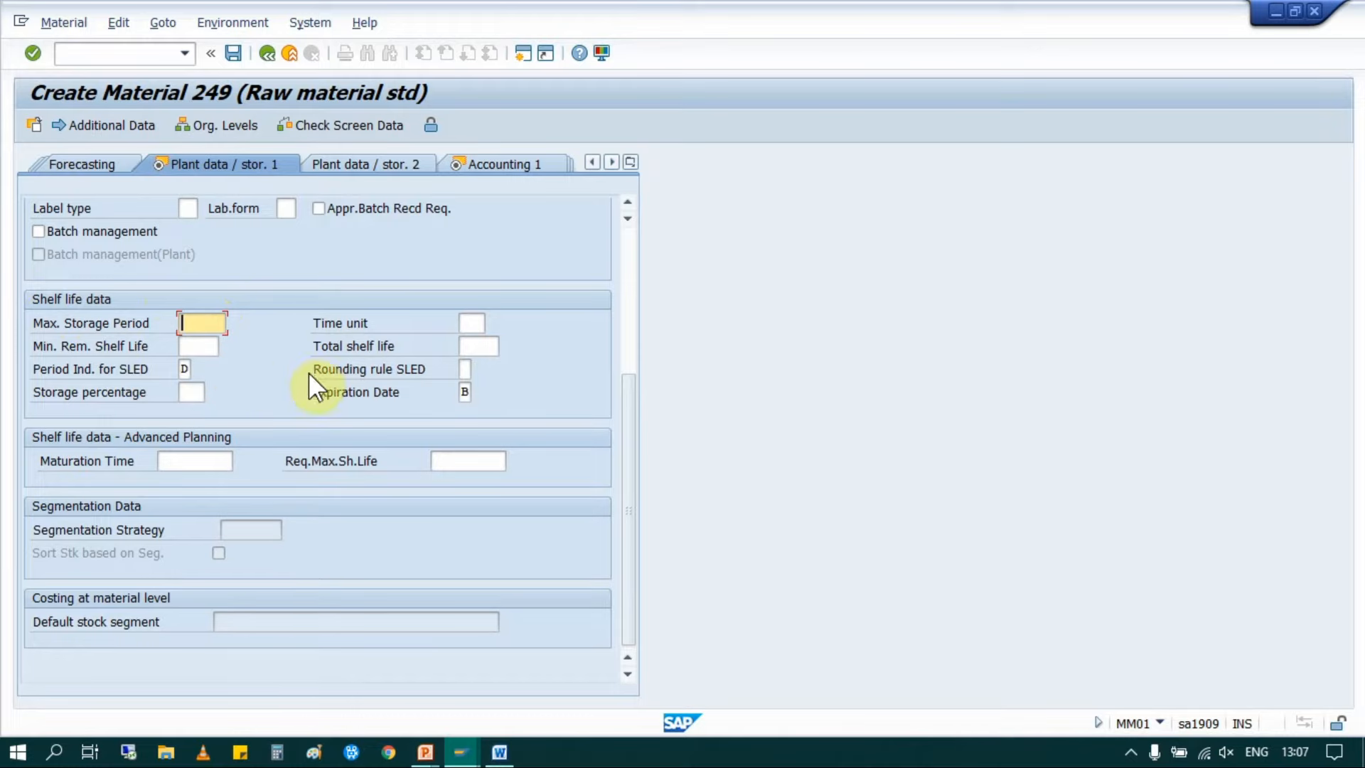
{"action": "scroll", "coordinate": [222, 339], "scroll_direction": "up", "scroll_amount": 5}
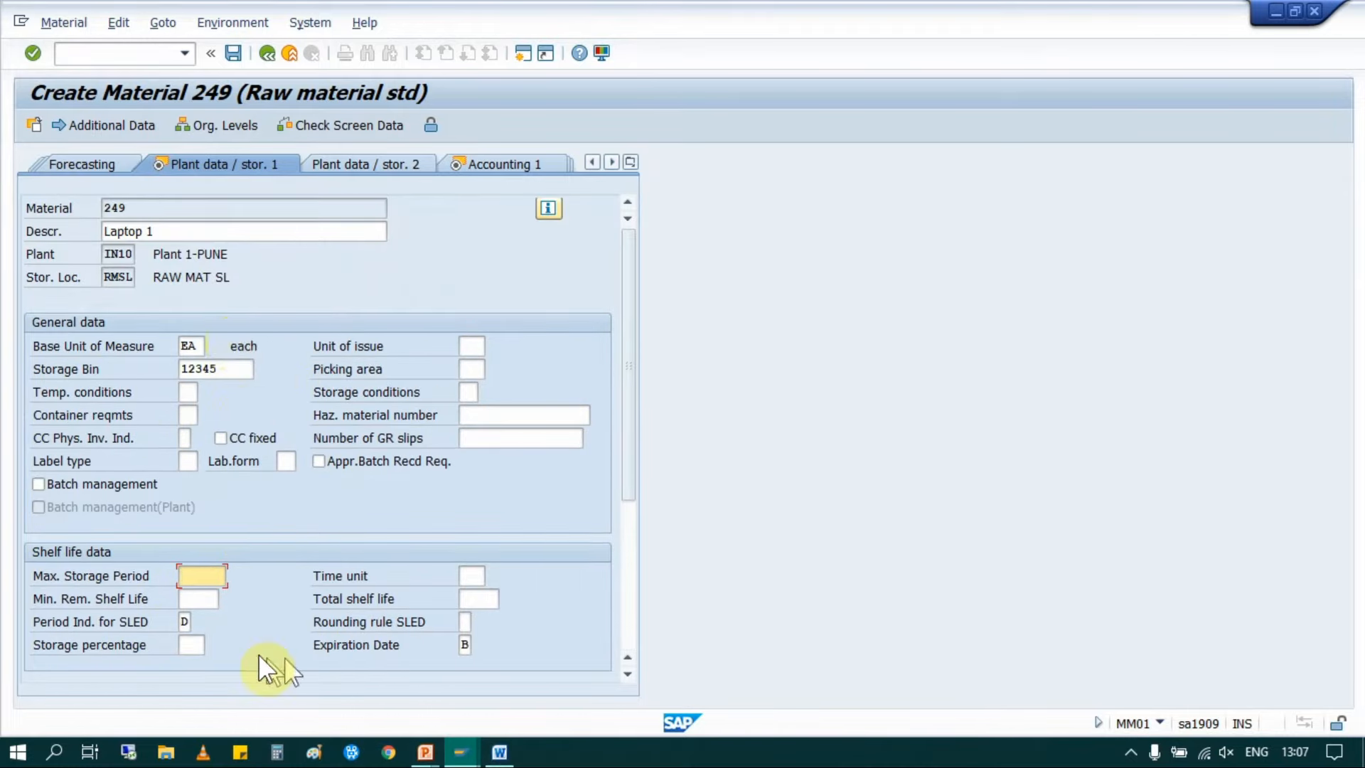
Step: In the Accounting 1 view, choose valuation class 3000 (Raw materials 1) from the list of valuation classes
{"action": "left_click", "coordinate": [496, 165]}
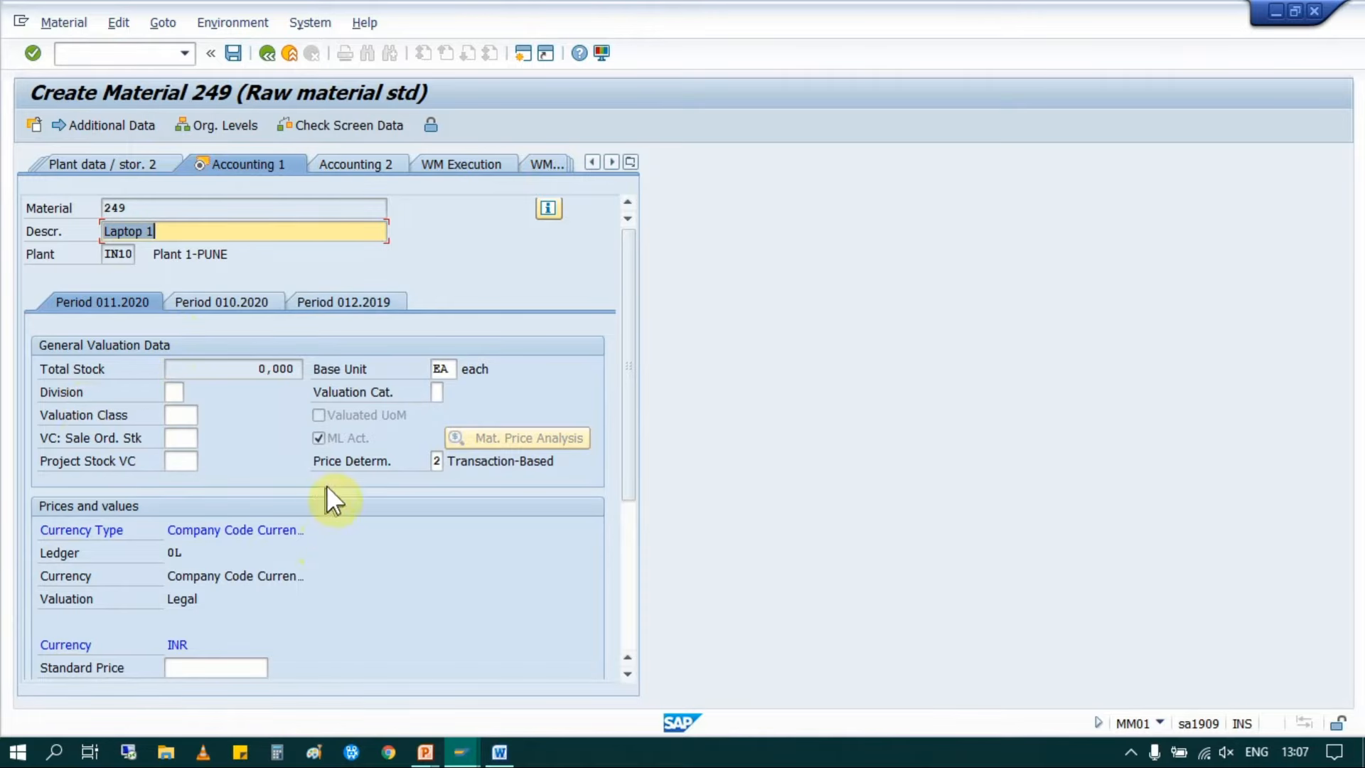
{"action": "left_click", "coordinate": [183, 418]}
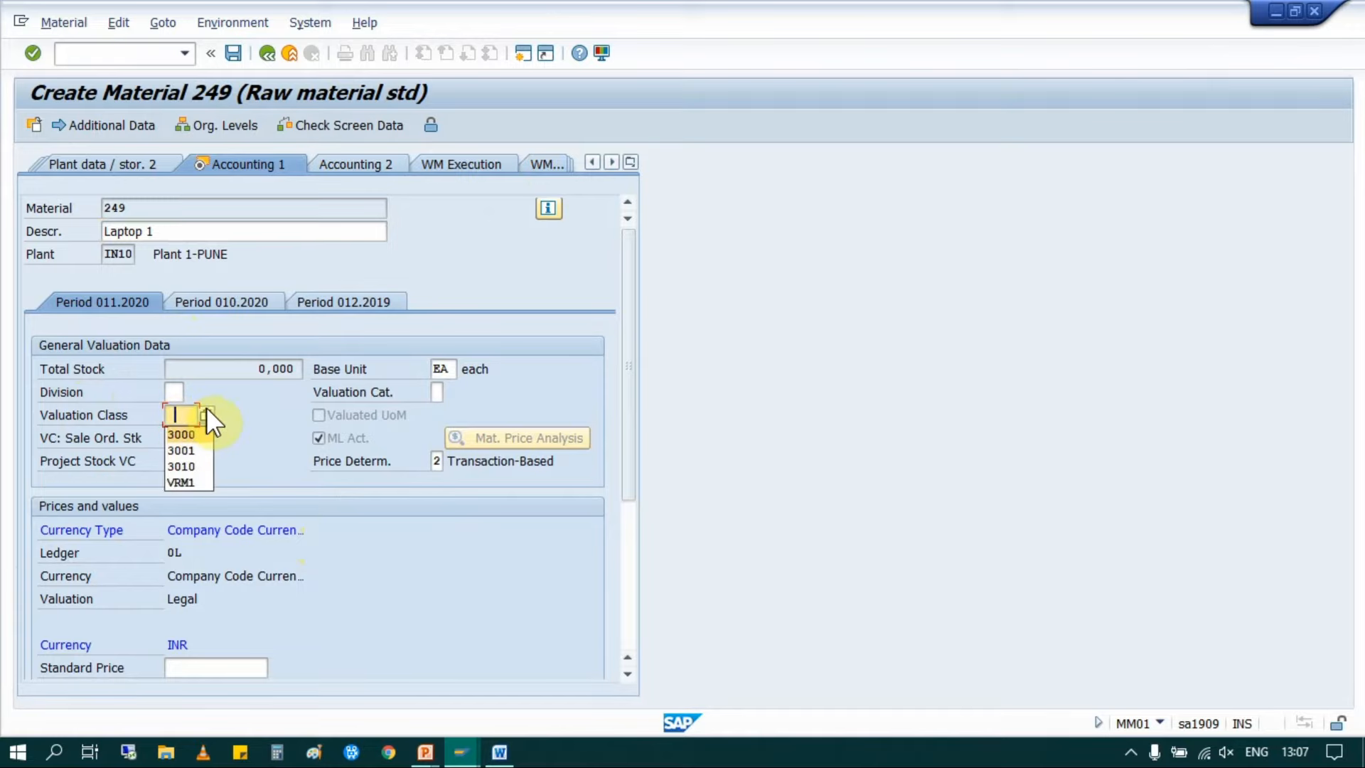
{"action": "left_click", "coordinate": [207, 412]}
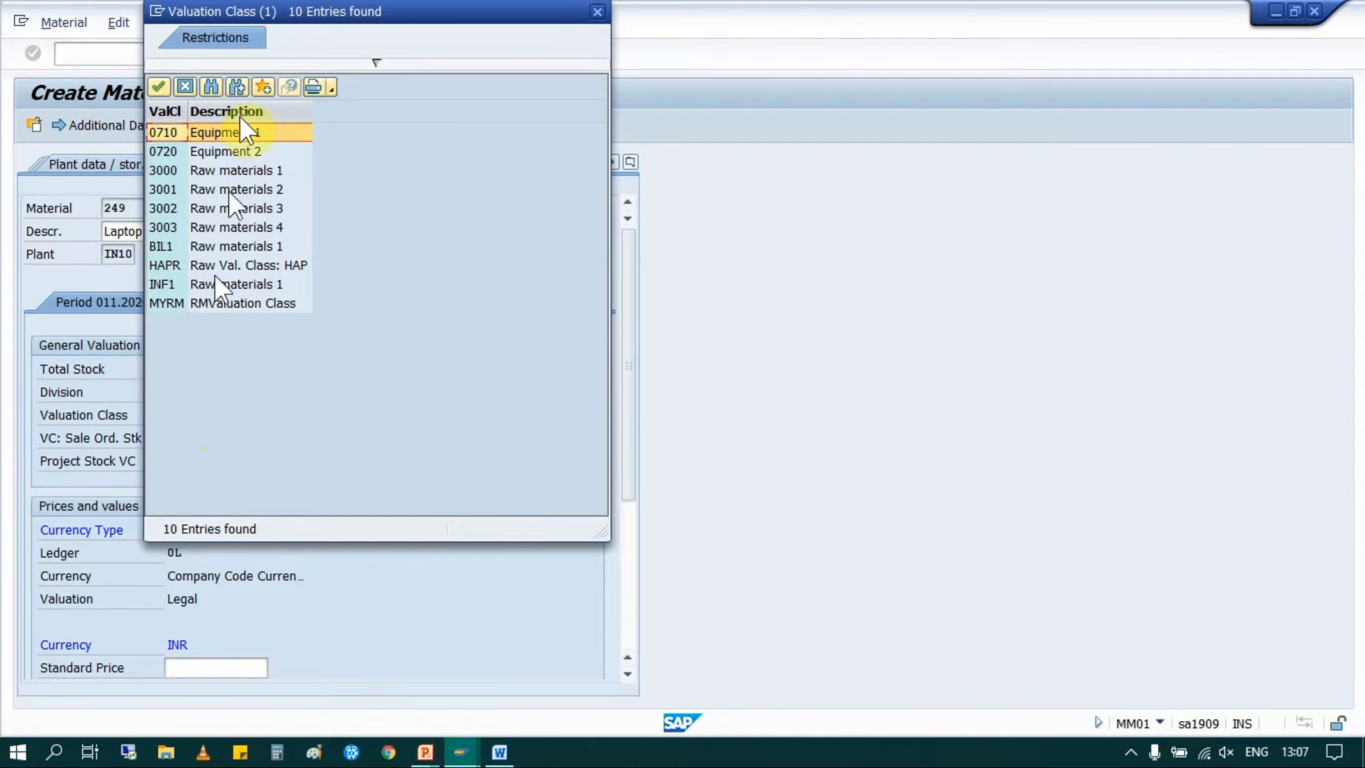
{"action": "left_click", "coordinate": [228, 170]}
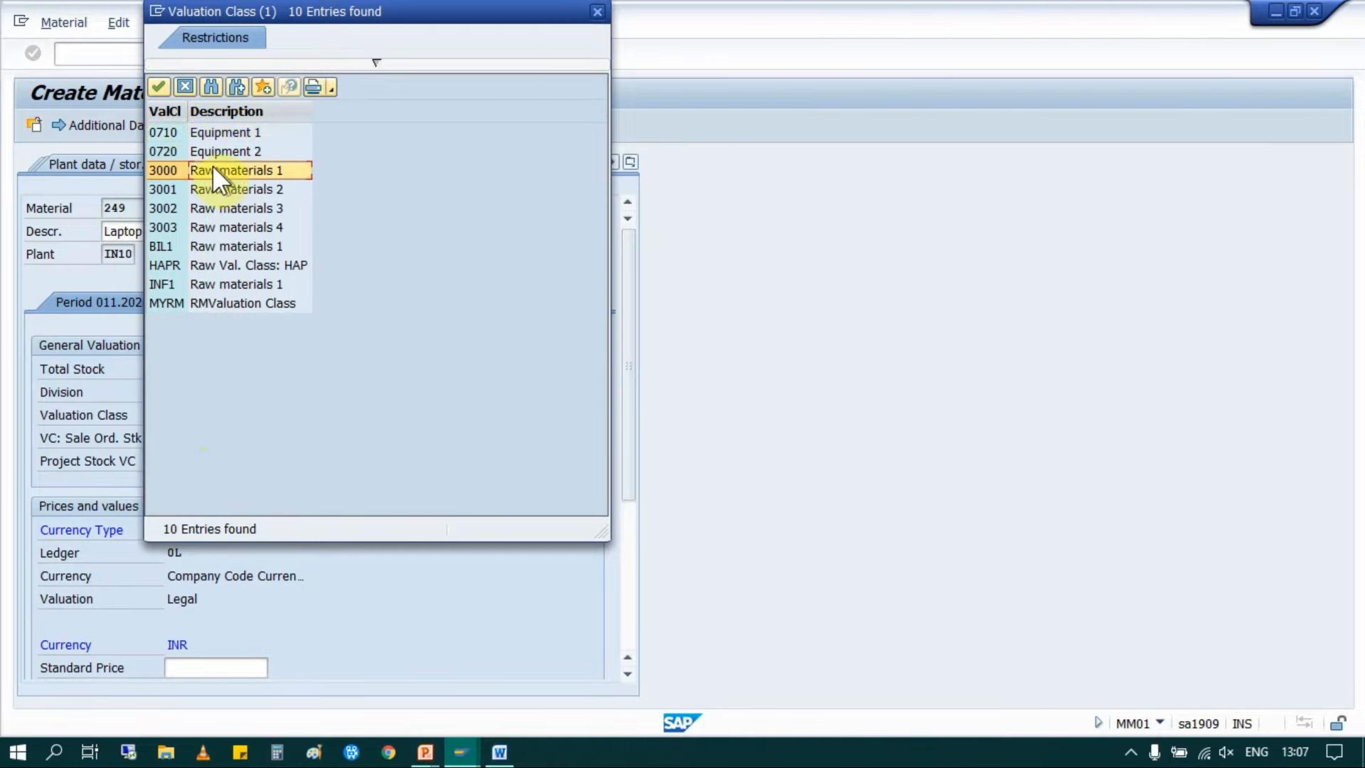
{"action": "double_click", "coordinate": [186, 169]}
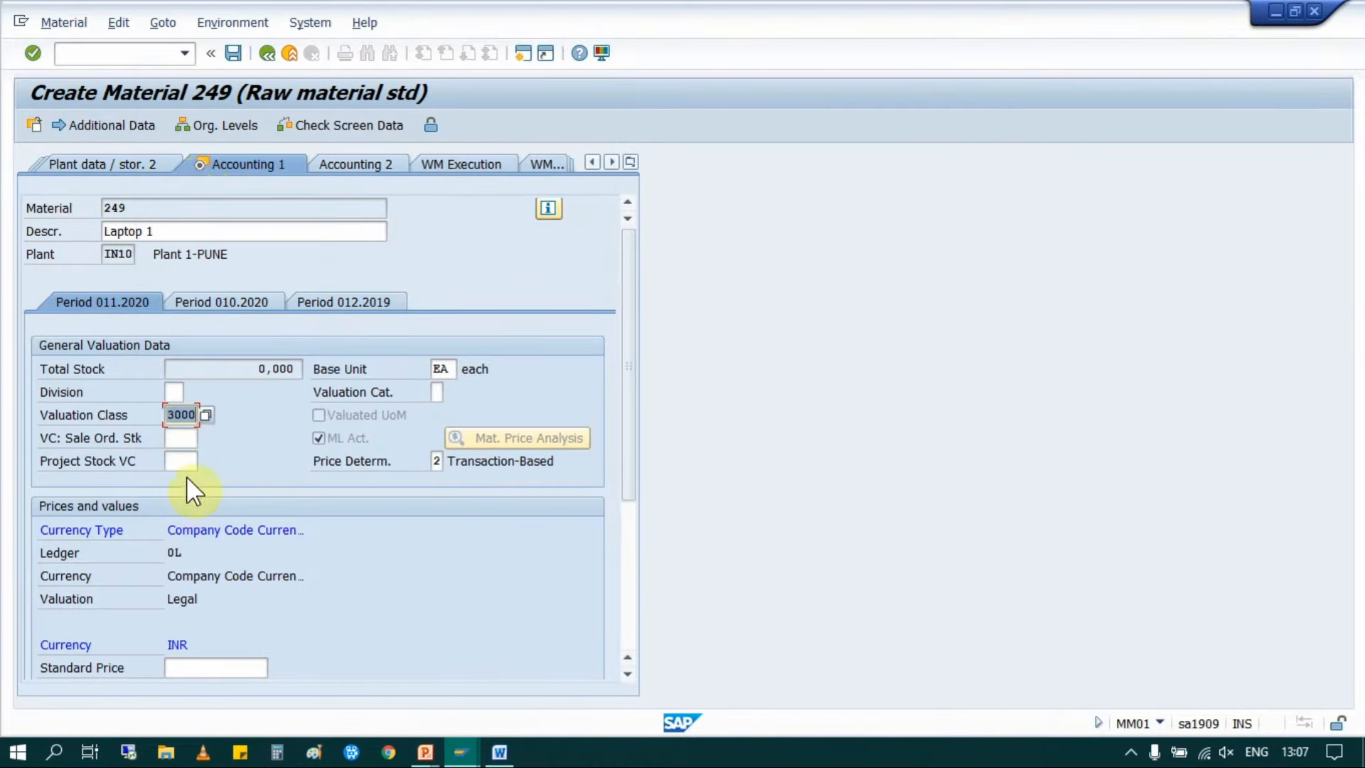
Step: Set the standard price of the material to 10000 INR in the prices and values section
{"action": "scroll", "coordinate": [253, 582], "scroll_direction": "down", "scroll_amount": 3}
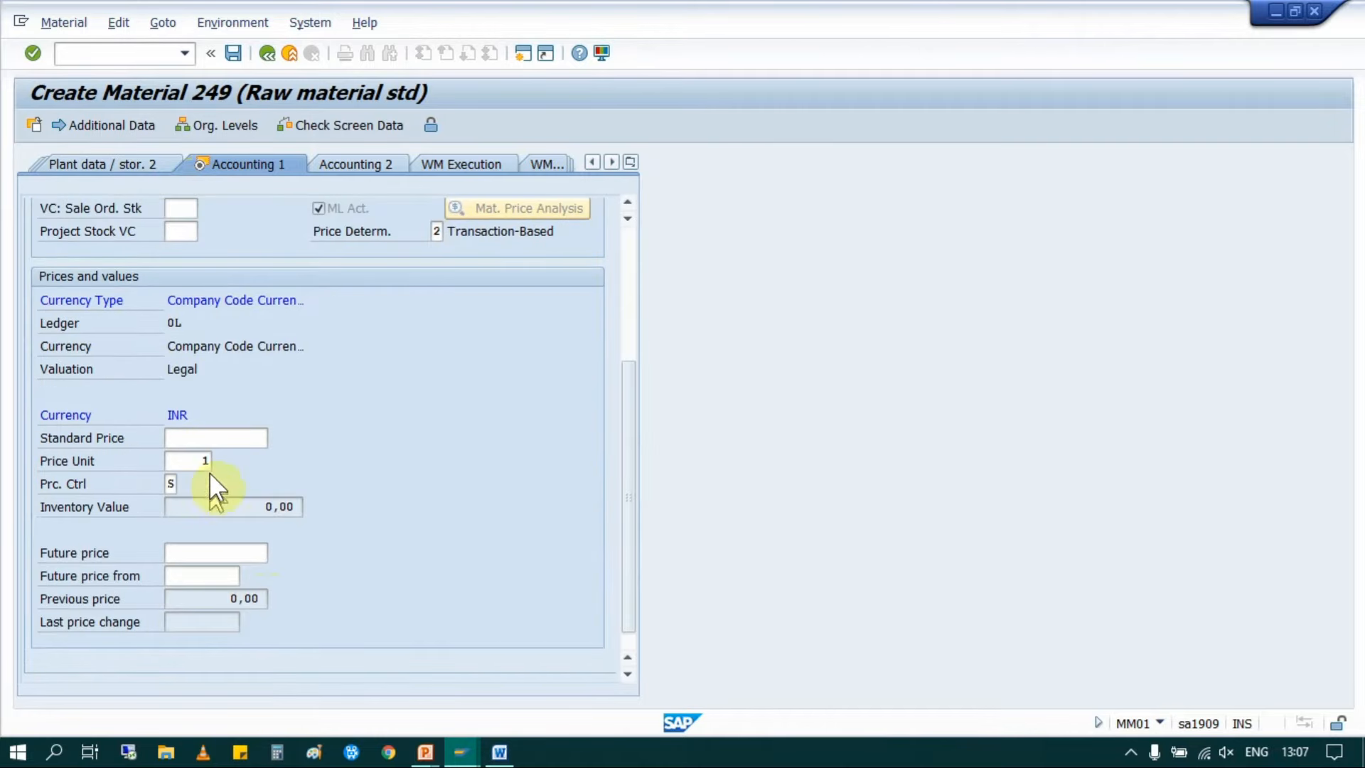
{"action": "left_click", "coordinate": [194, 436]}
{"action": "type", "text": "1"}
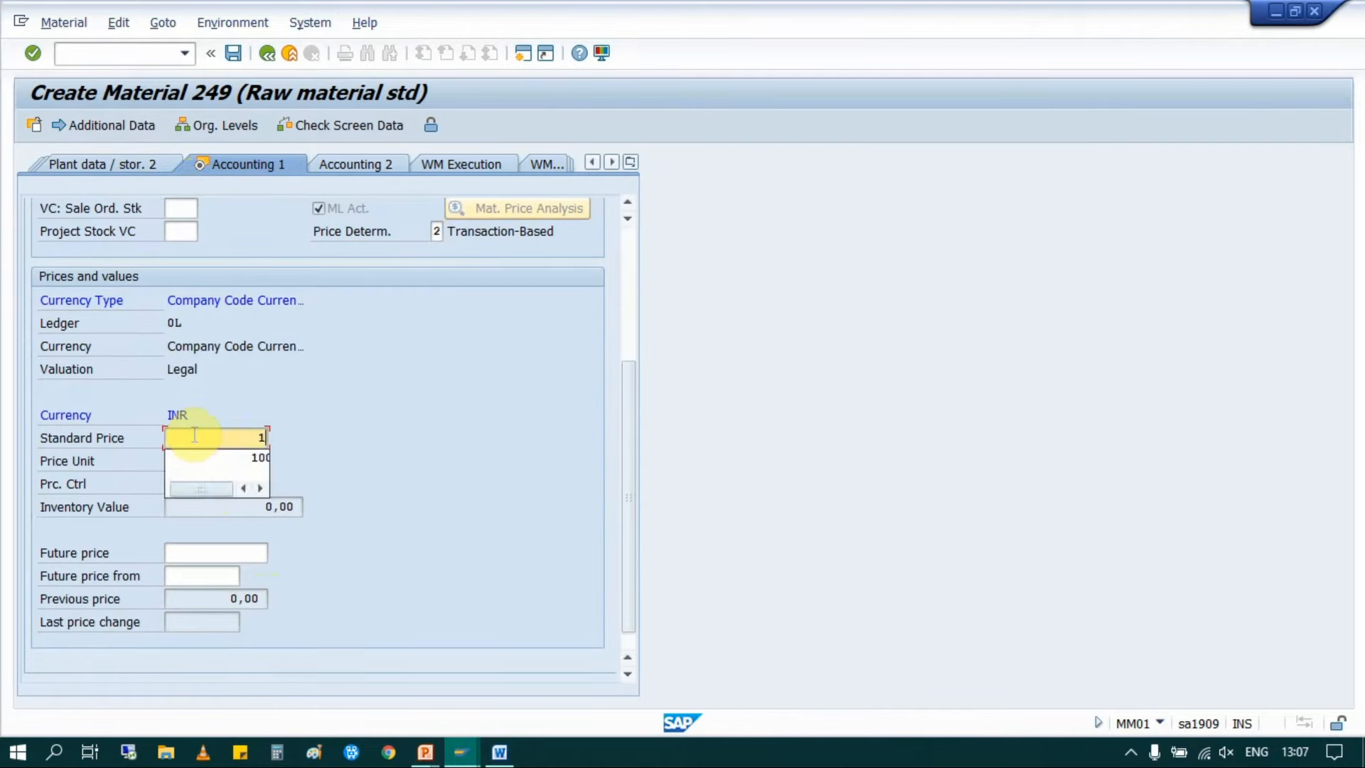
{"action": "type", "text": "0000"}
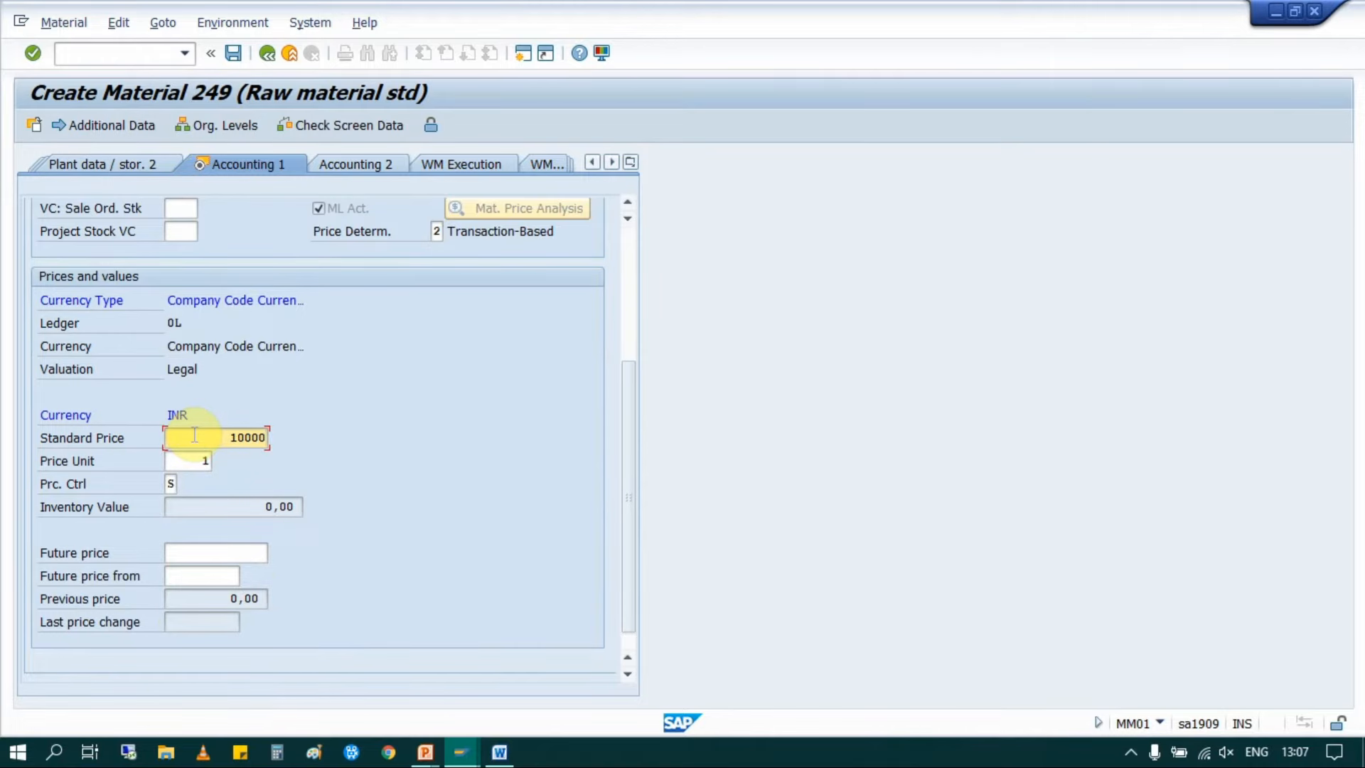
Step: Set the price control of the material to V (moving average price/periodic unit price) from the list of price control indicators
{"action": "left_click", "coordinate": [99, 486]}
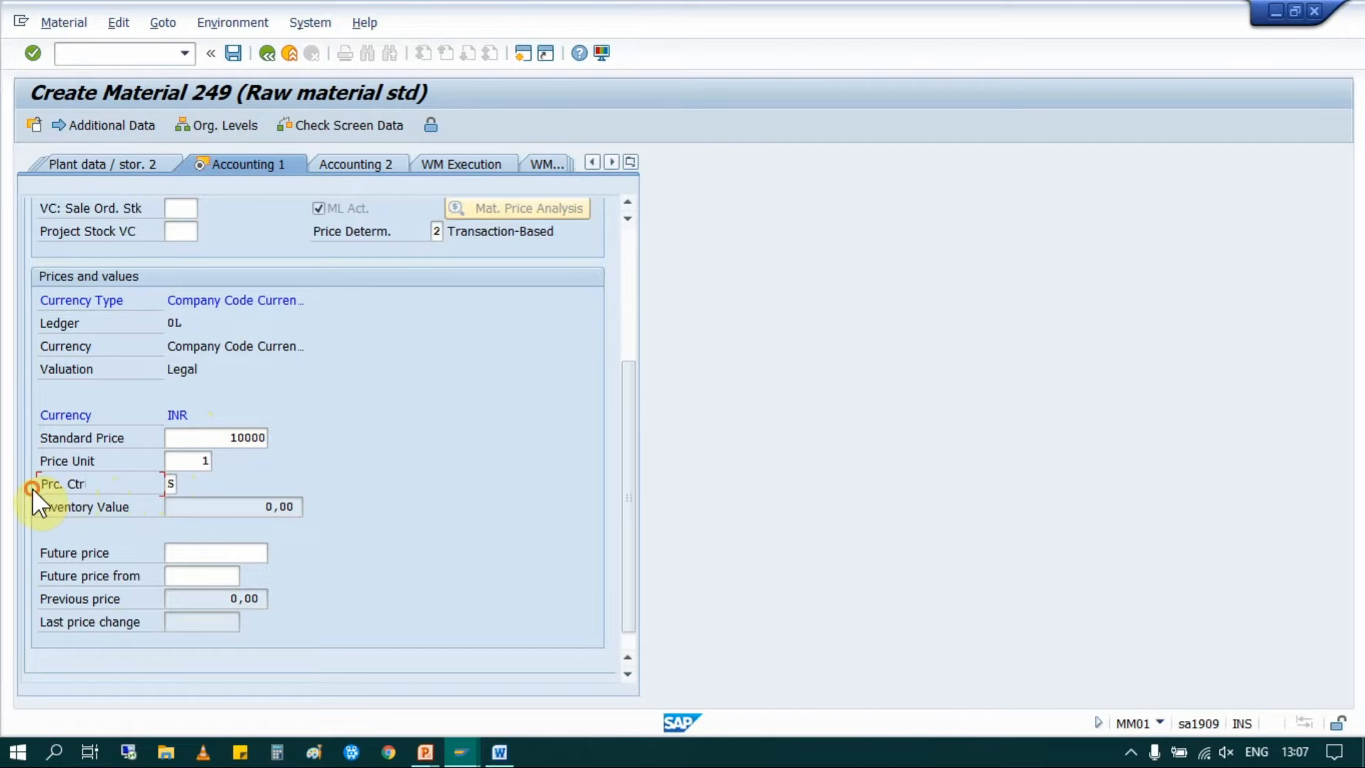
{"action": "left_click", "coordinate": [172, 484]}
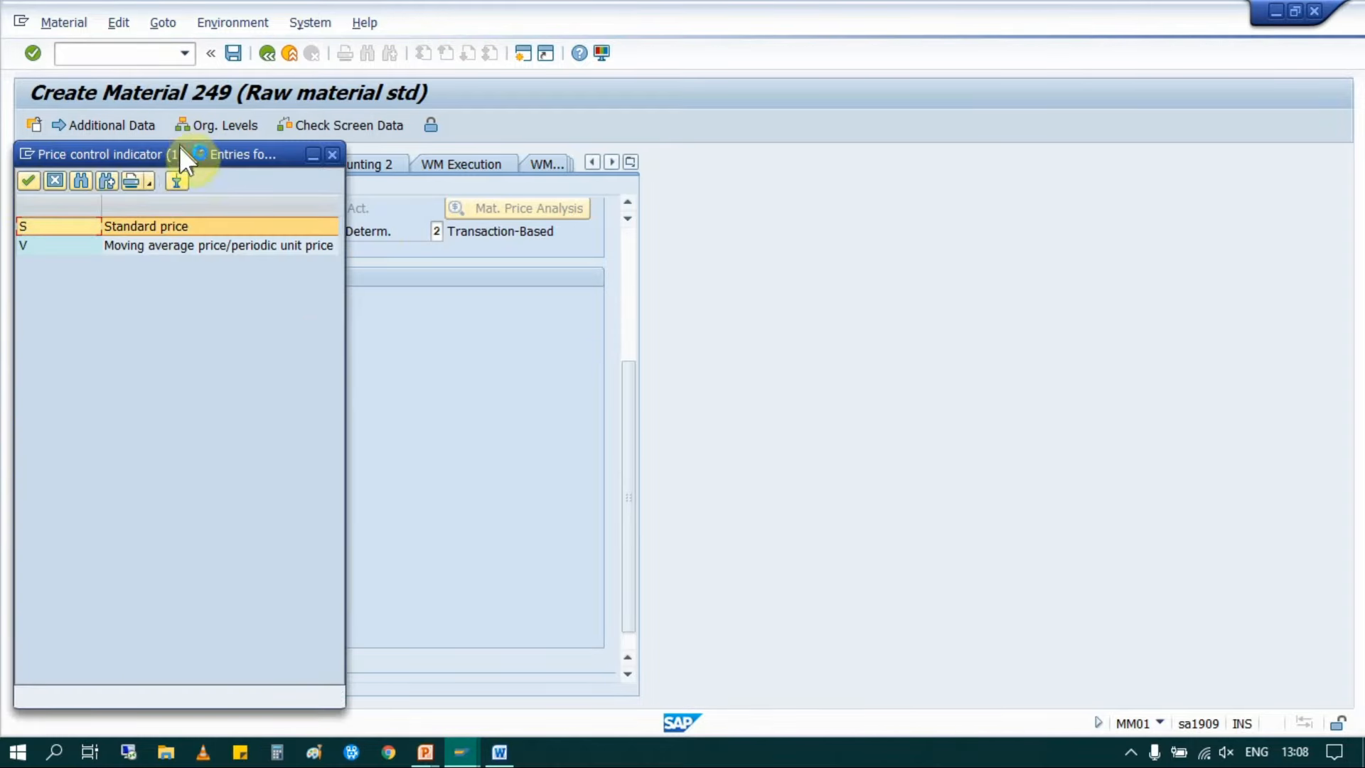
{"action": "left_click_drag", "start_coordinate": [189, 155], "coordinate": [709, 99]}
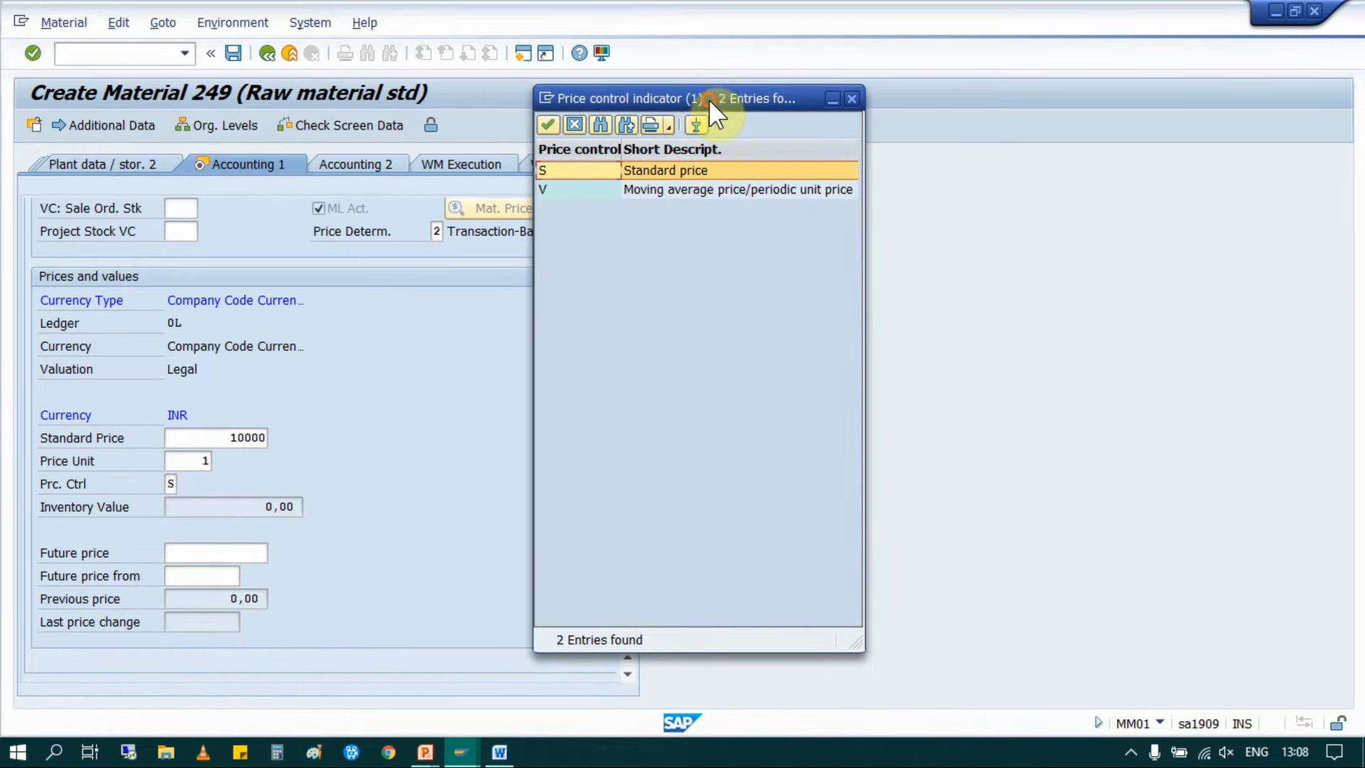
{"action": "left_click", "coordinate": [671, 192]}
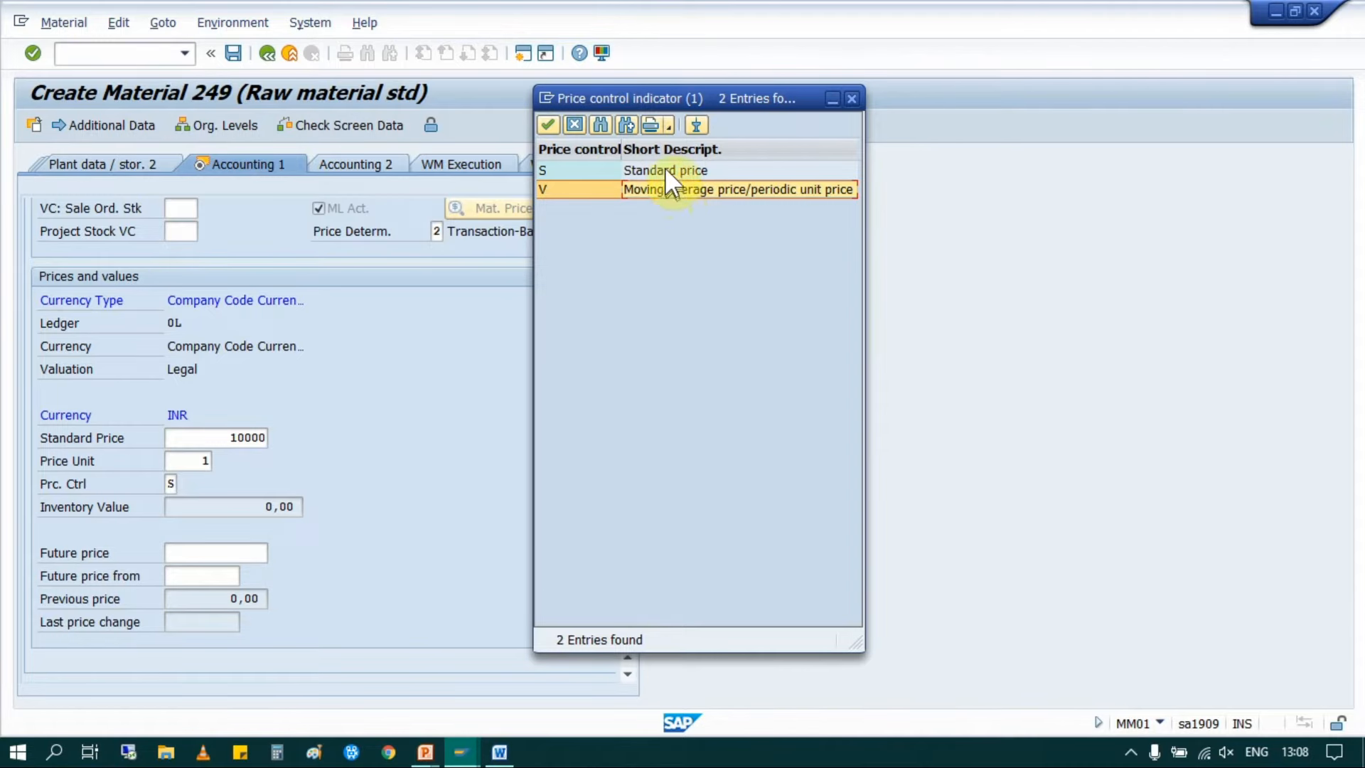
{"action": "left_click", "coordinate": [664, 165]}
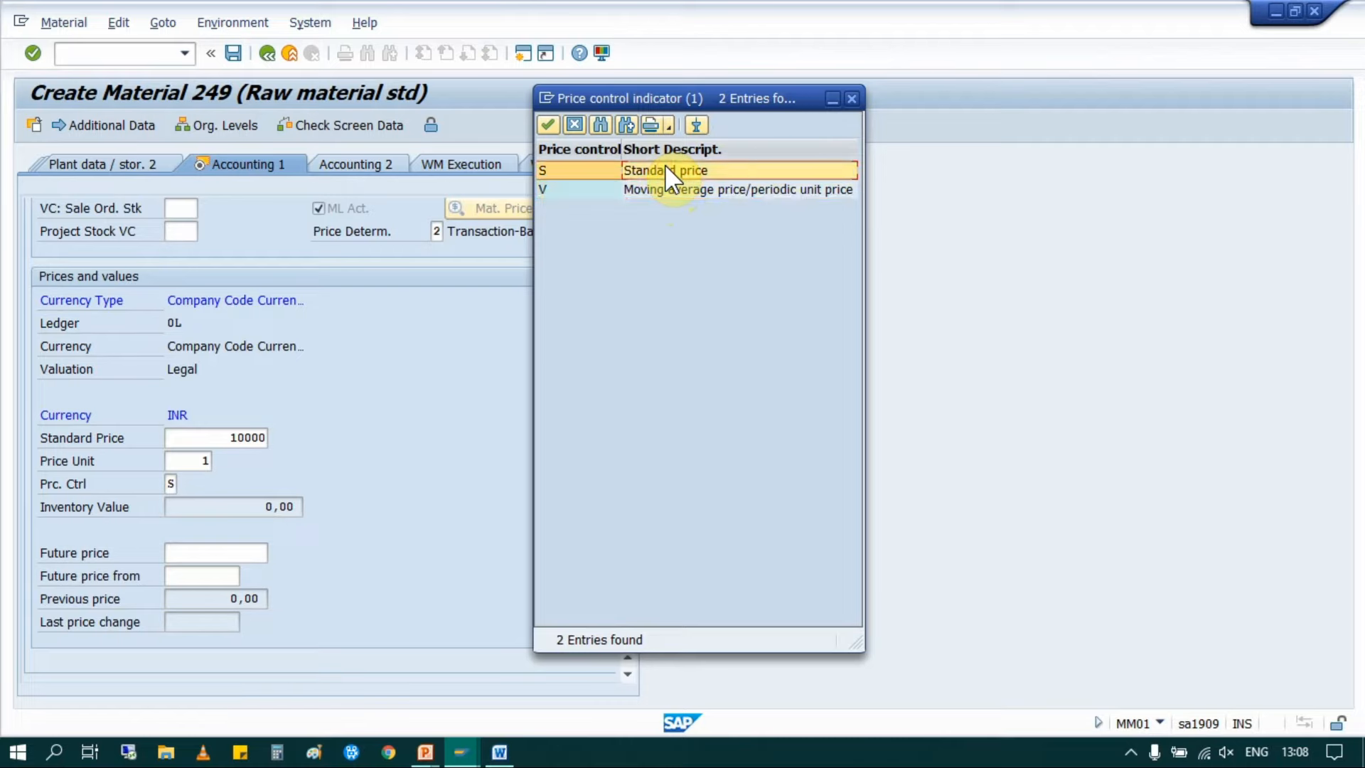
{"action": "left_click", "coordinate": [664, 190]}
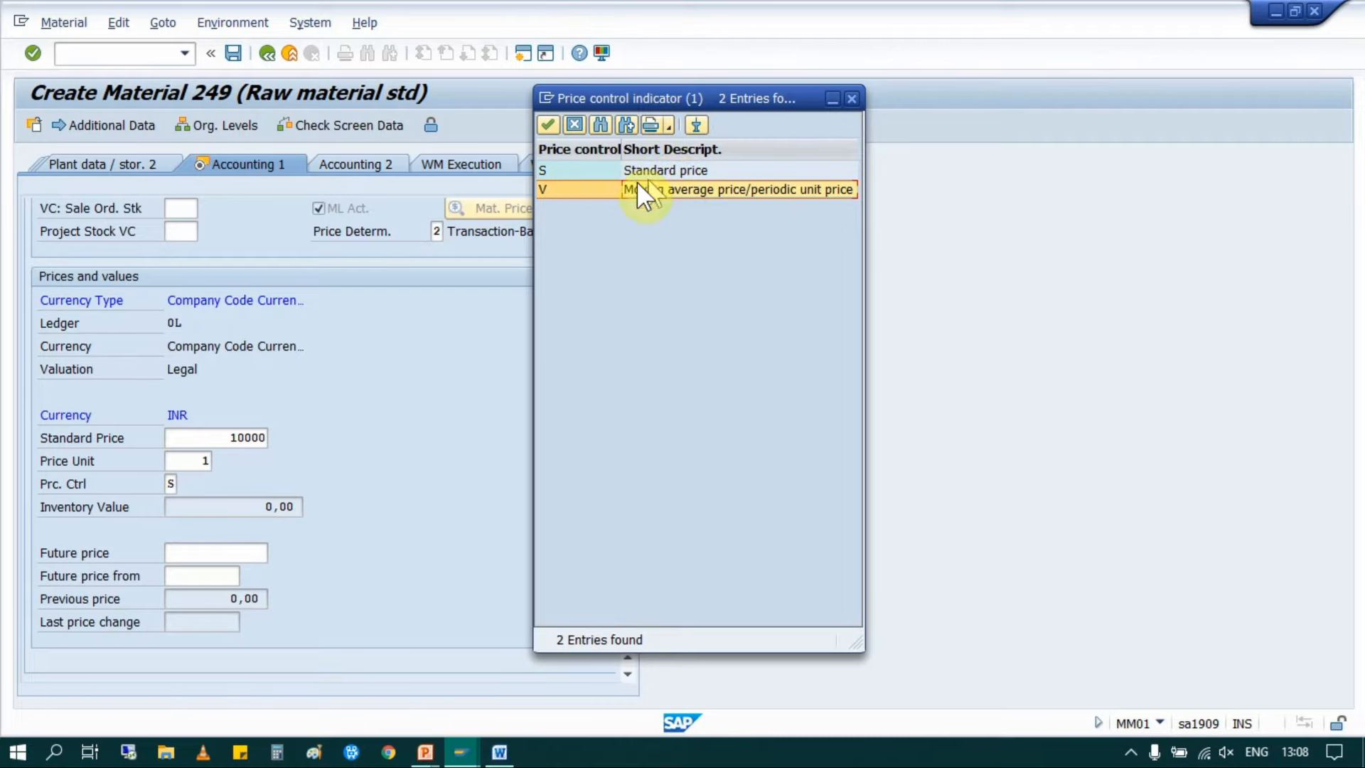
{"action": "double_click", "coordinate": [684, 186]}
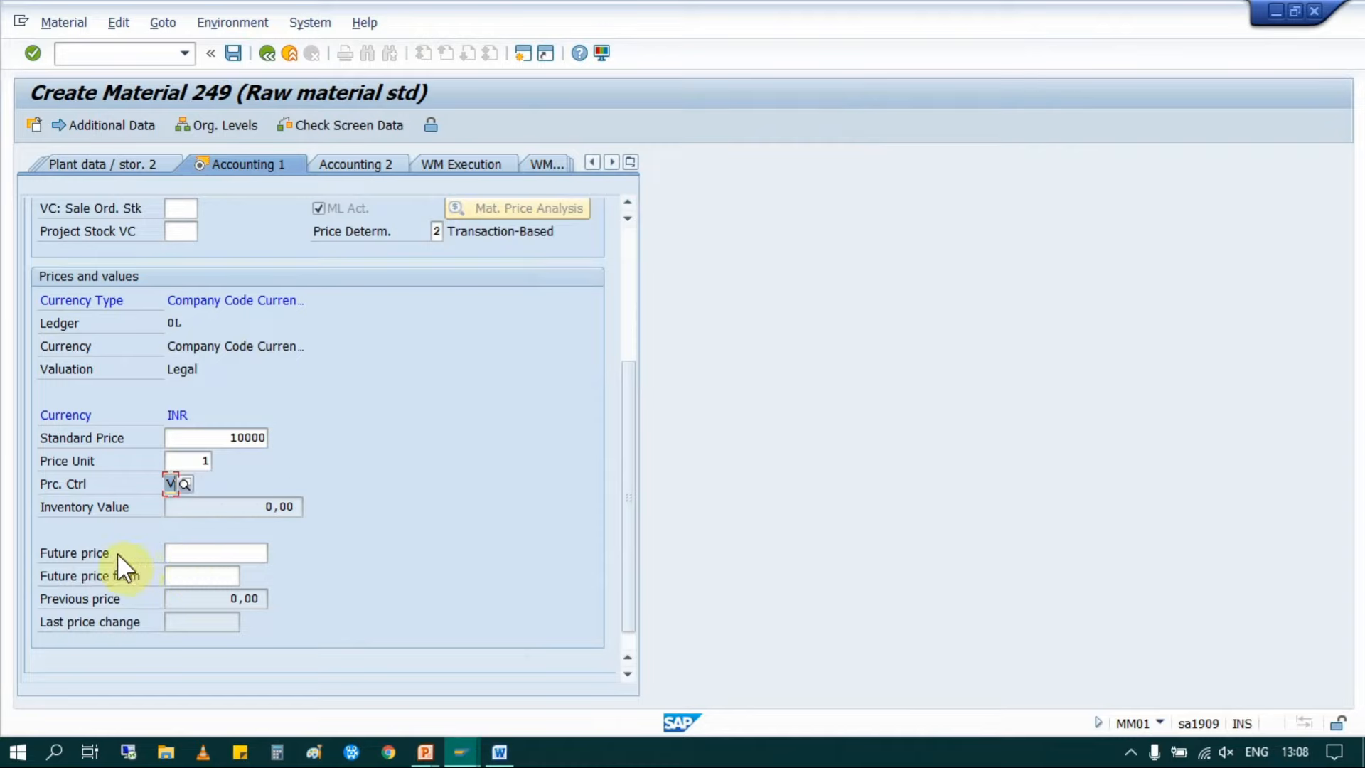
Step: Review the future price fields and the general valuation data, and confirm the accounting entries
{"action": "left_click", "coordinate": [200, 577]}
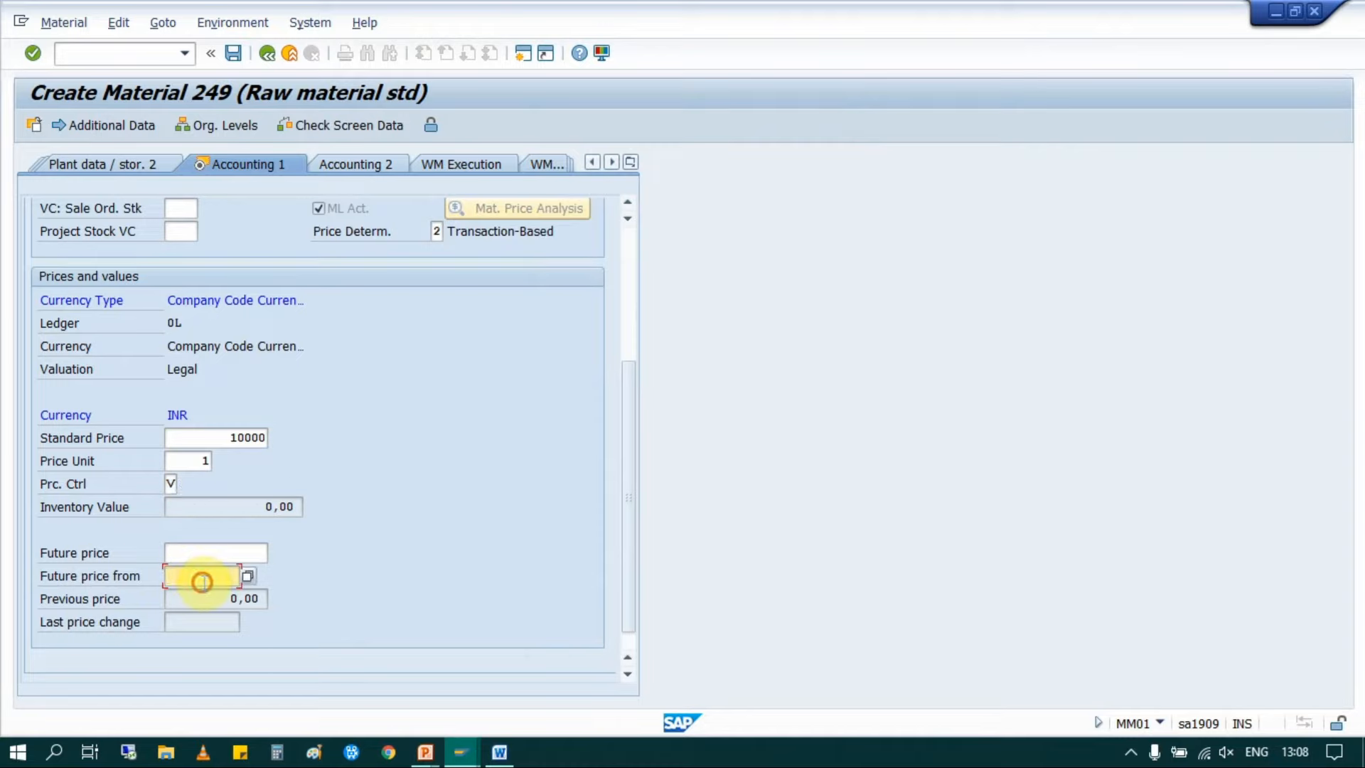
{"action": "left_click", "coordinate": [224, 555]}
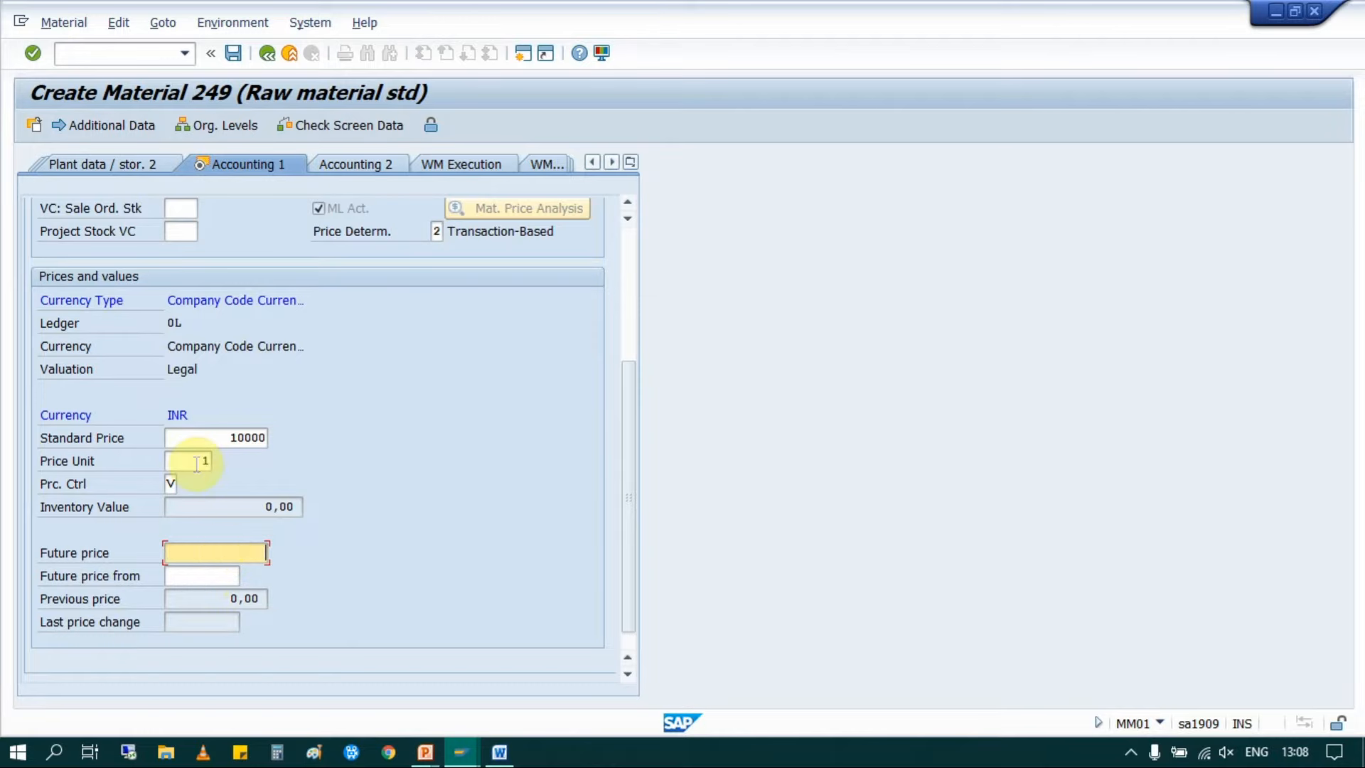
{"action": "scroll", "coordinate": [268, 390], "scroll_direction": "up", "scroll_amount": 3}
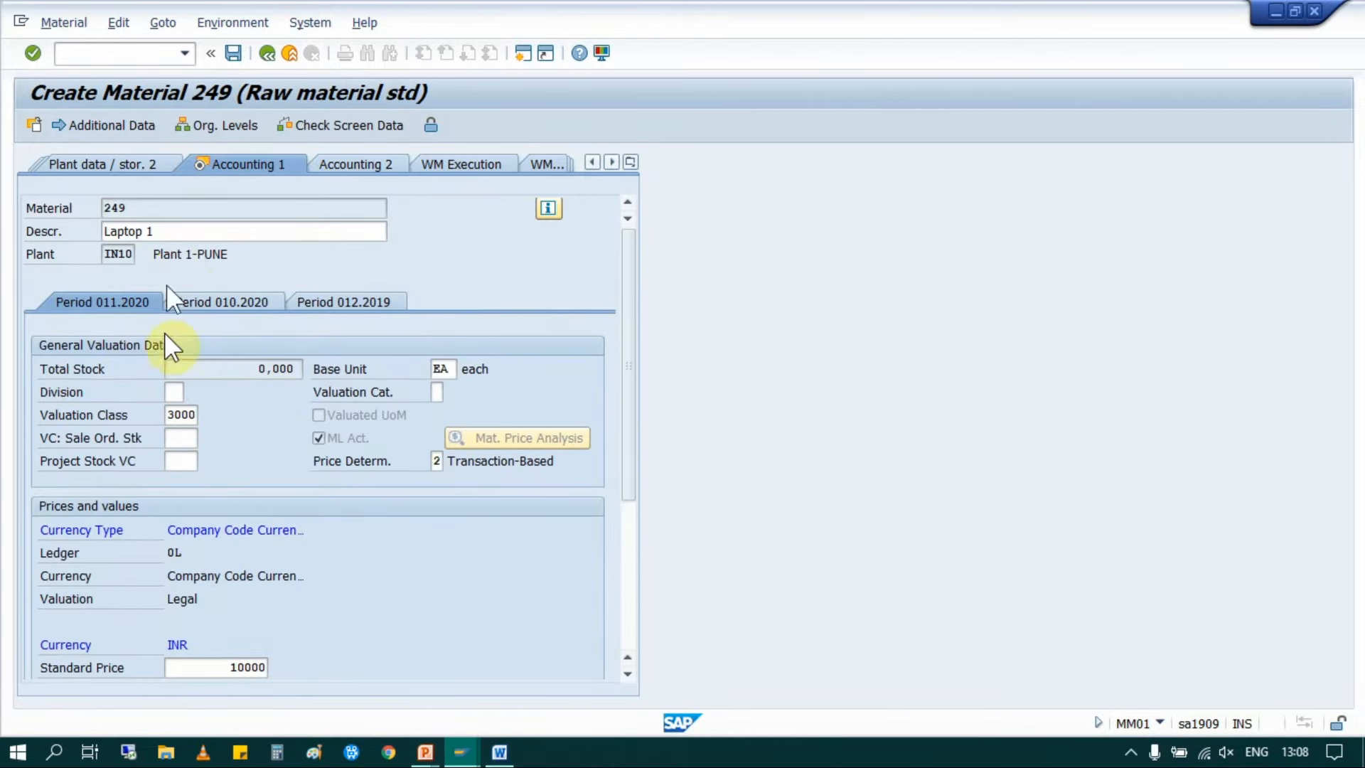
{"action": "scroll", "coordinate": [181, 420], "scroll_direction": "down", "scroll_amount": 3}
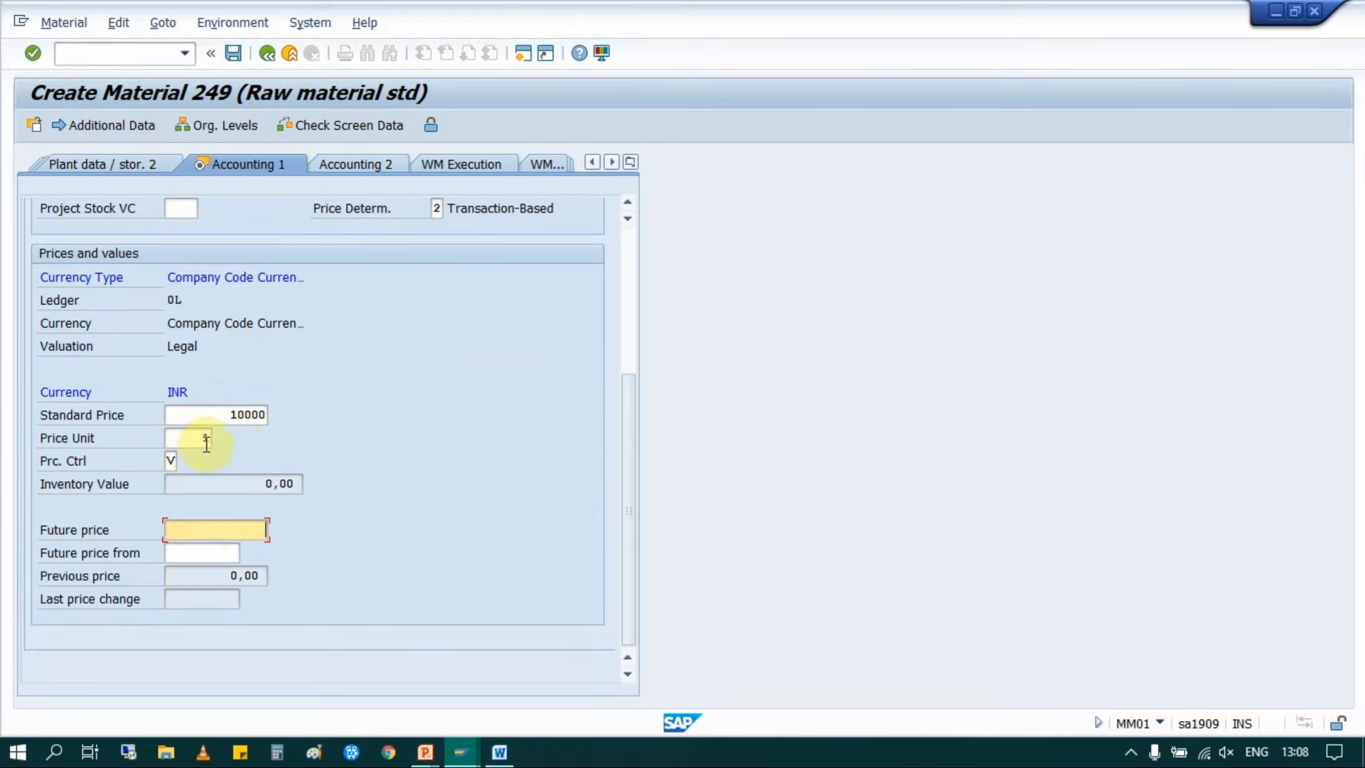
{"action": "key", "text": "Return"}
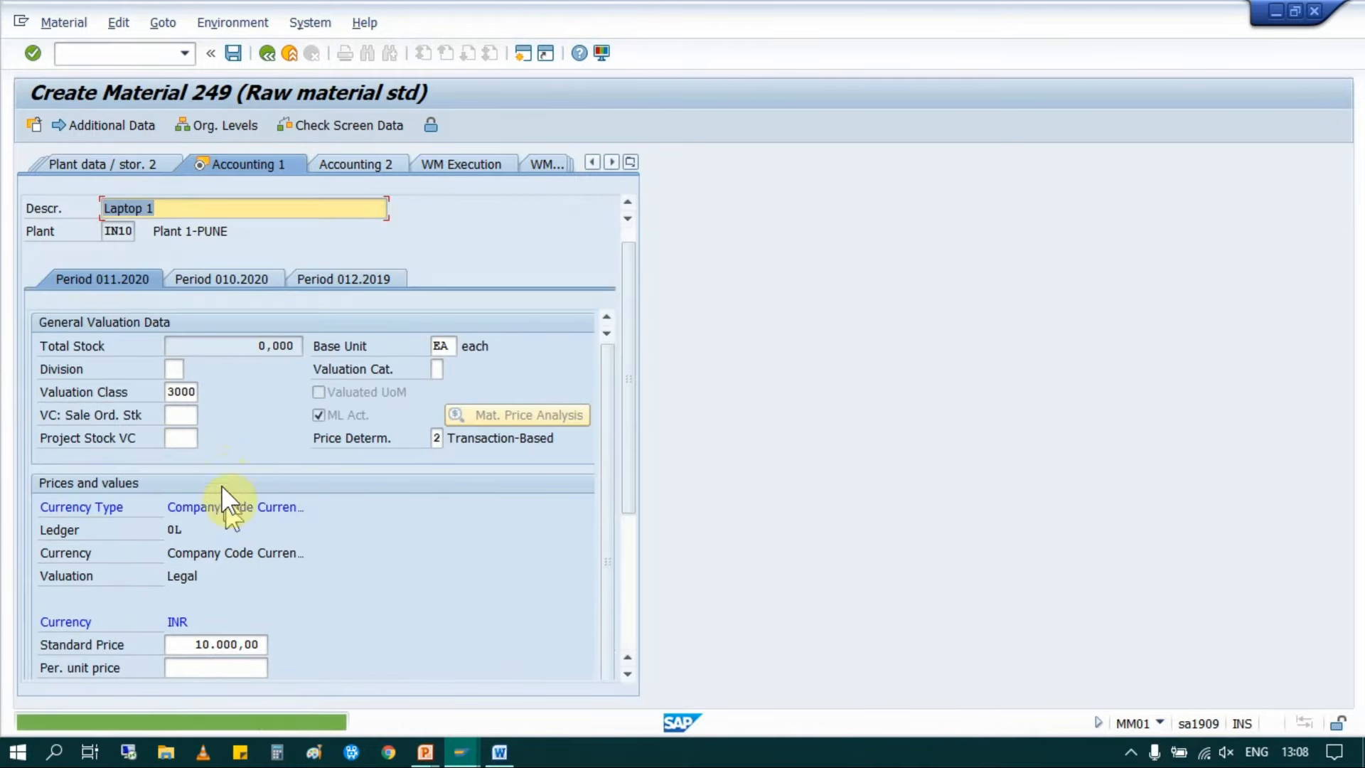
{"action": "scroll", "coordinate": [256, 540], "scroll_direction": "down", "scroll_amount": 2}
{"action": "scroll", "coordinate": [270, 576], "scroll_direction": "down", "scroll_amount": 2}
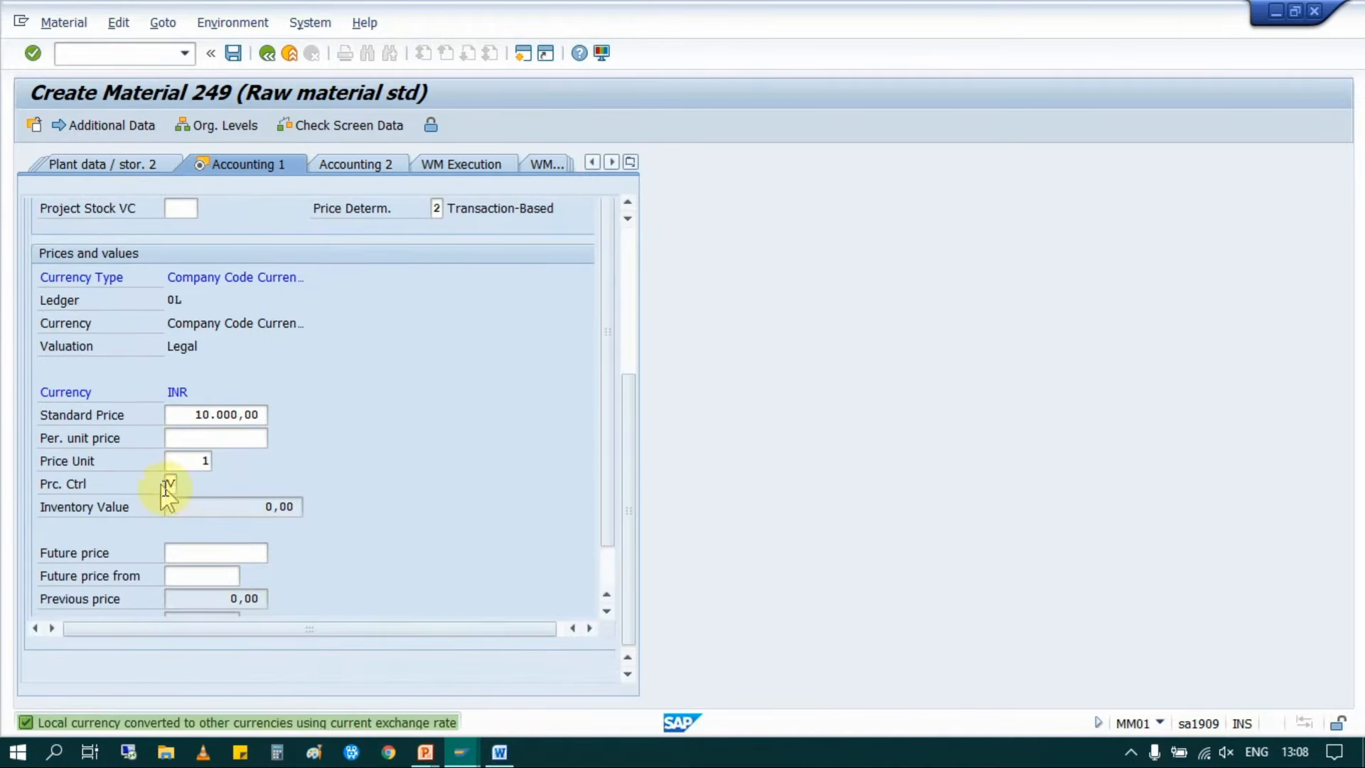
Step: Enter 1 as the periodic unit price in the prices and values section
{"action": "left_click", "coordinate": [206, 435]}
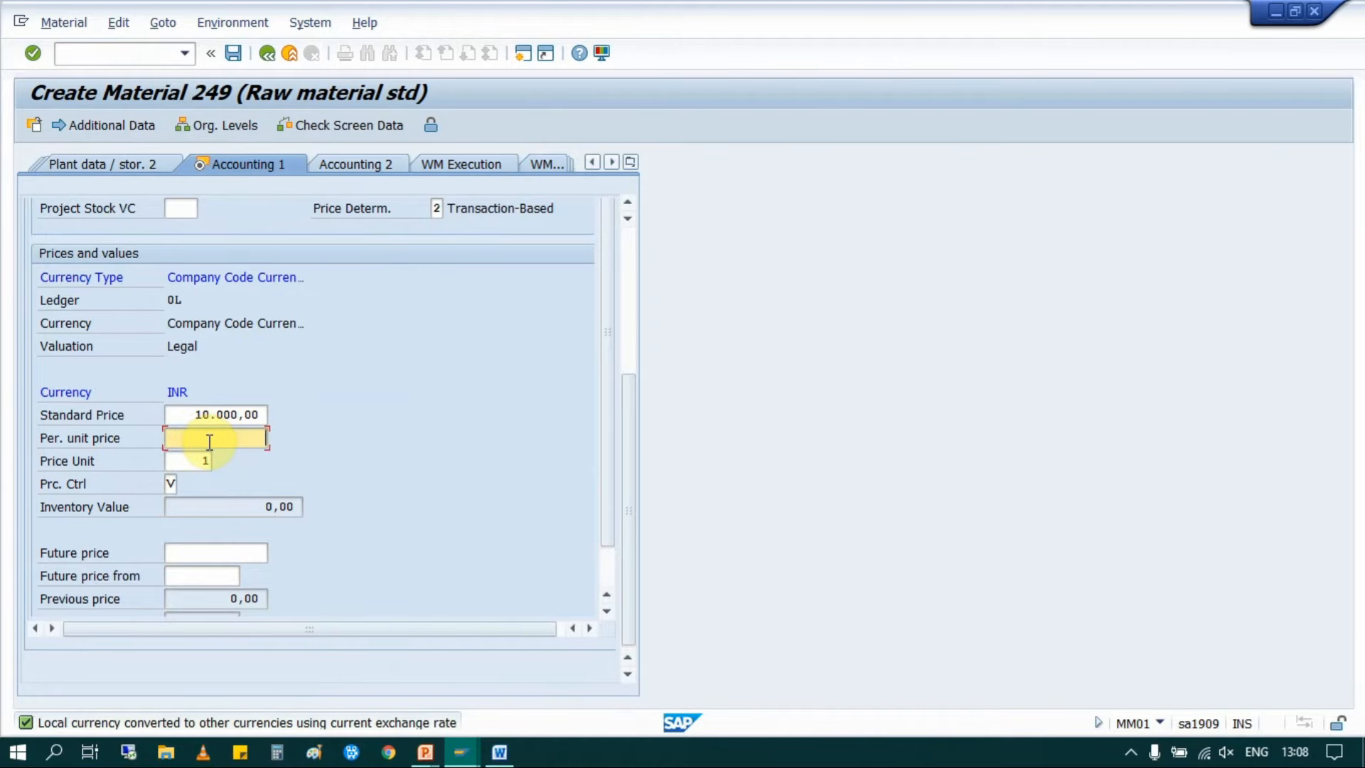
{"action": "left_click_drag", "start_coordinate": [180, 416], "coordinate": [288, 413]}
{"action": "left_click", "coordinate": [242, 437]}
{"action": "type", "text": "1"}
{"action": "key", "text": "Escape"}
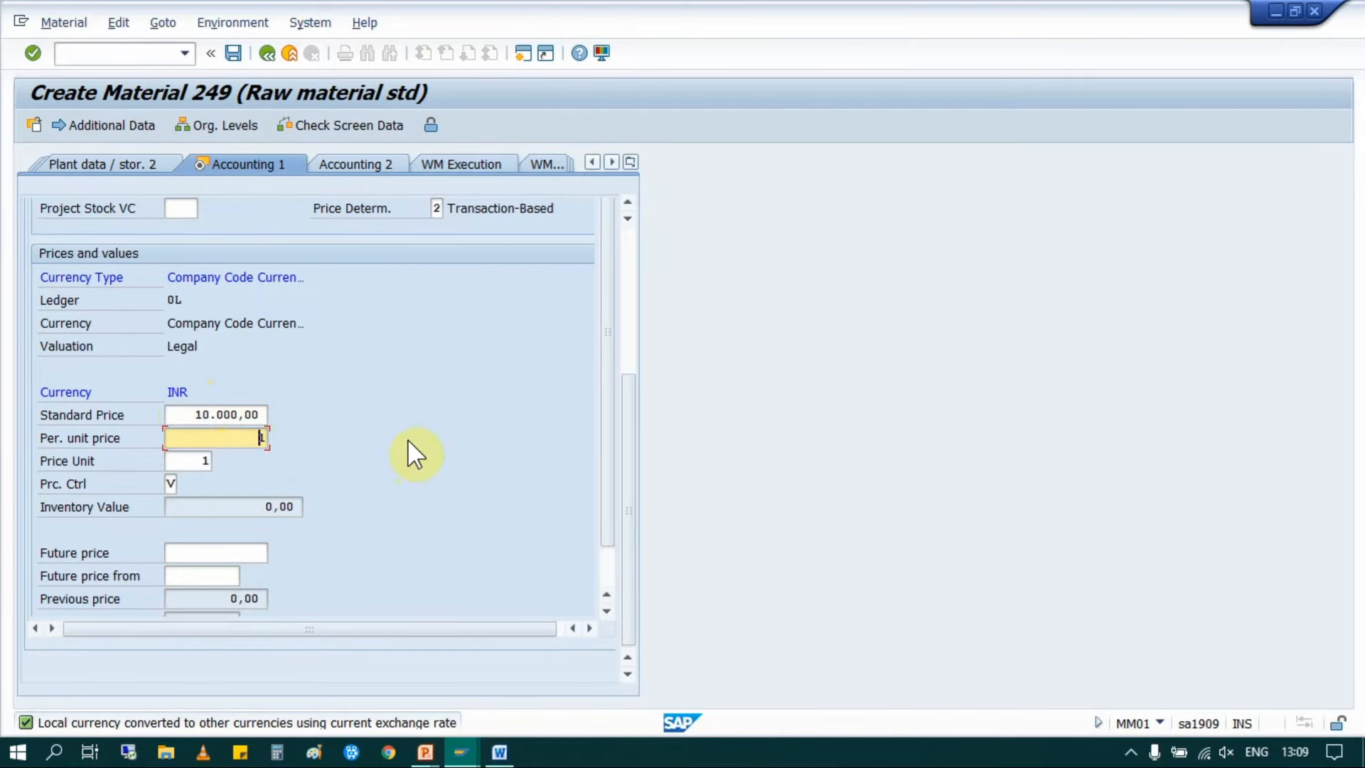
Step: Open the additional data of the material and review its English description line
{"action": "scroll", "coordinate": [398, 433], "scroll_direction": "up", "scroll_amount": 4}
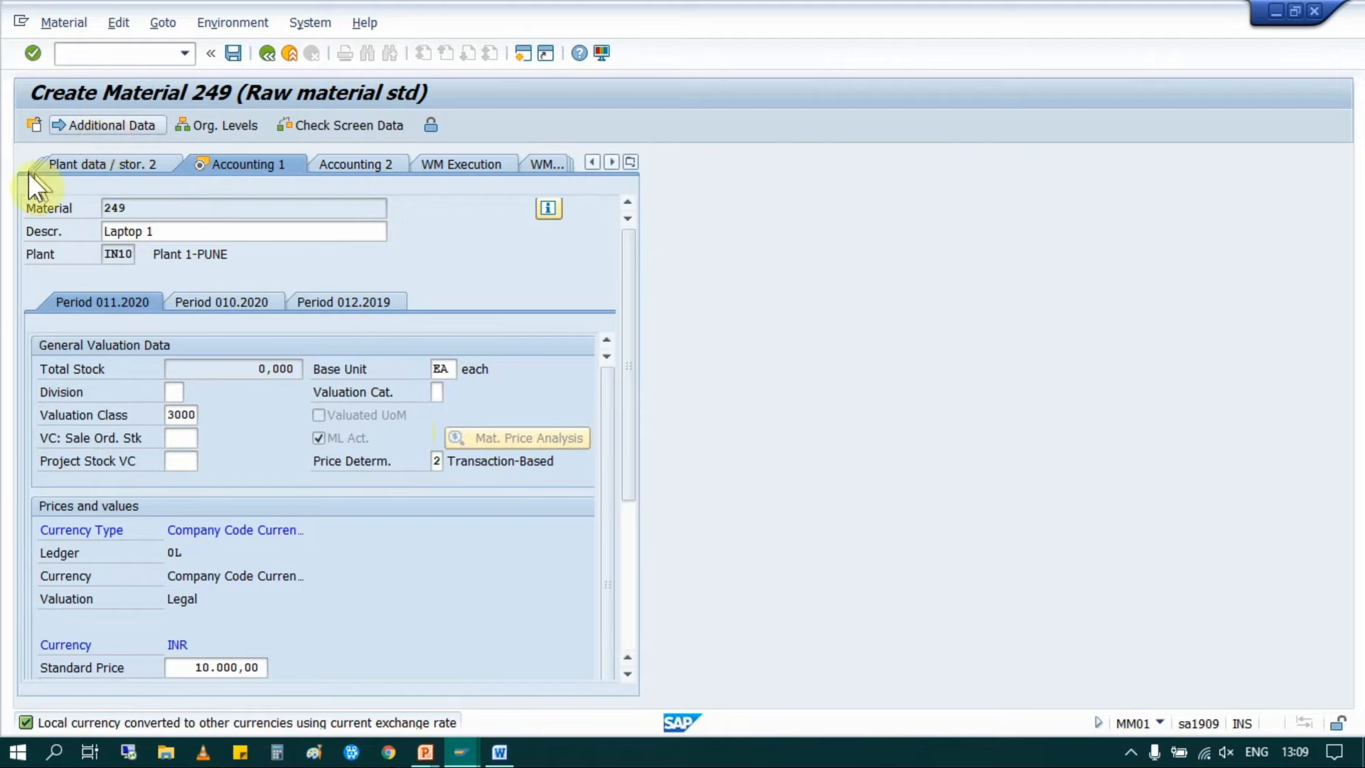
{"action": "left_click", "coordinate": [138, 126]}
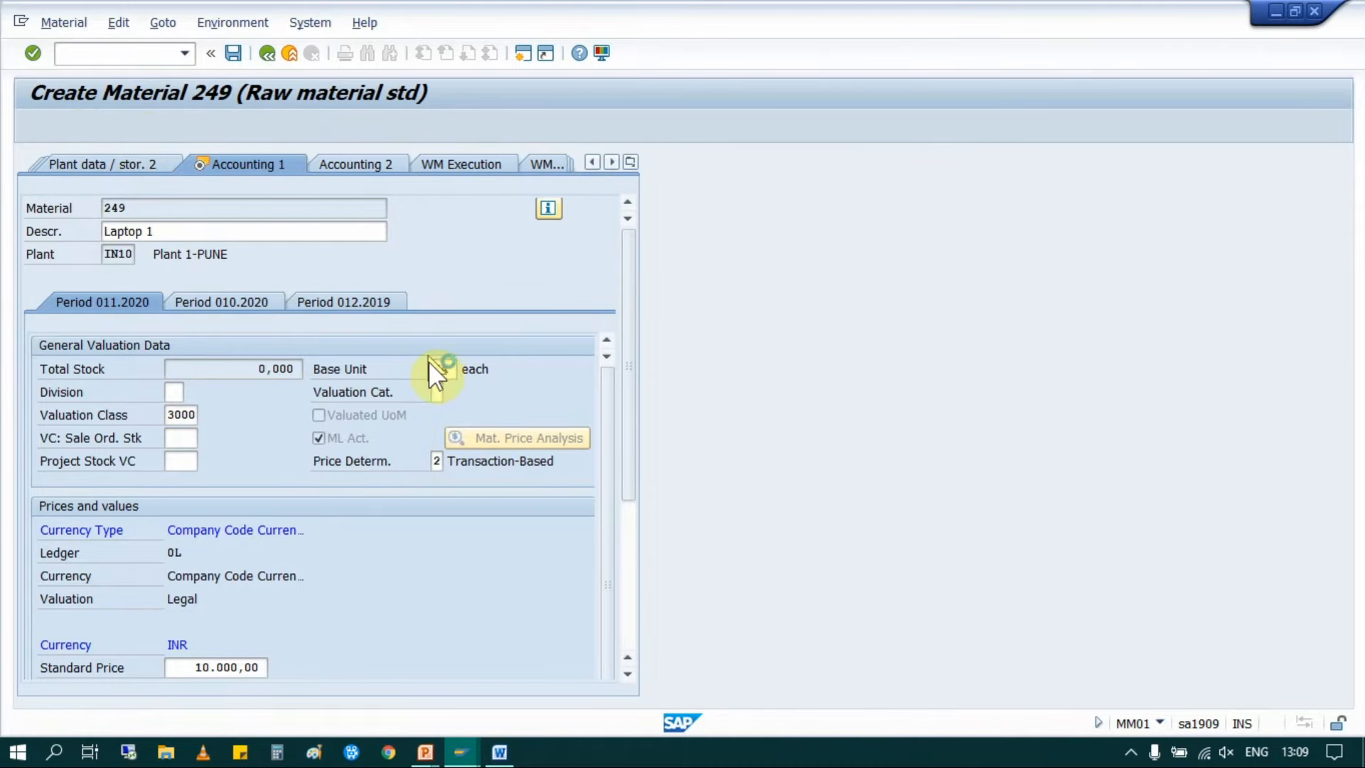
{"action": "left_click", "coordinate": [187, 274]}
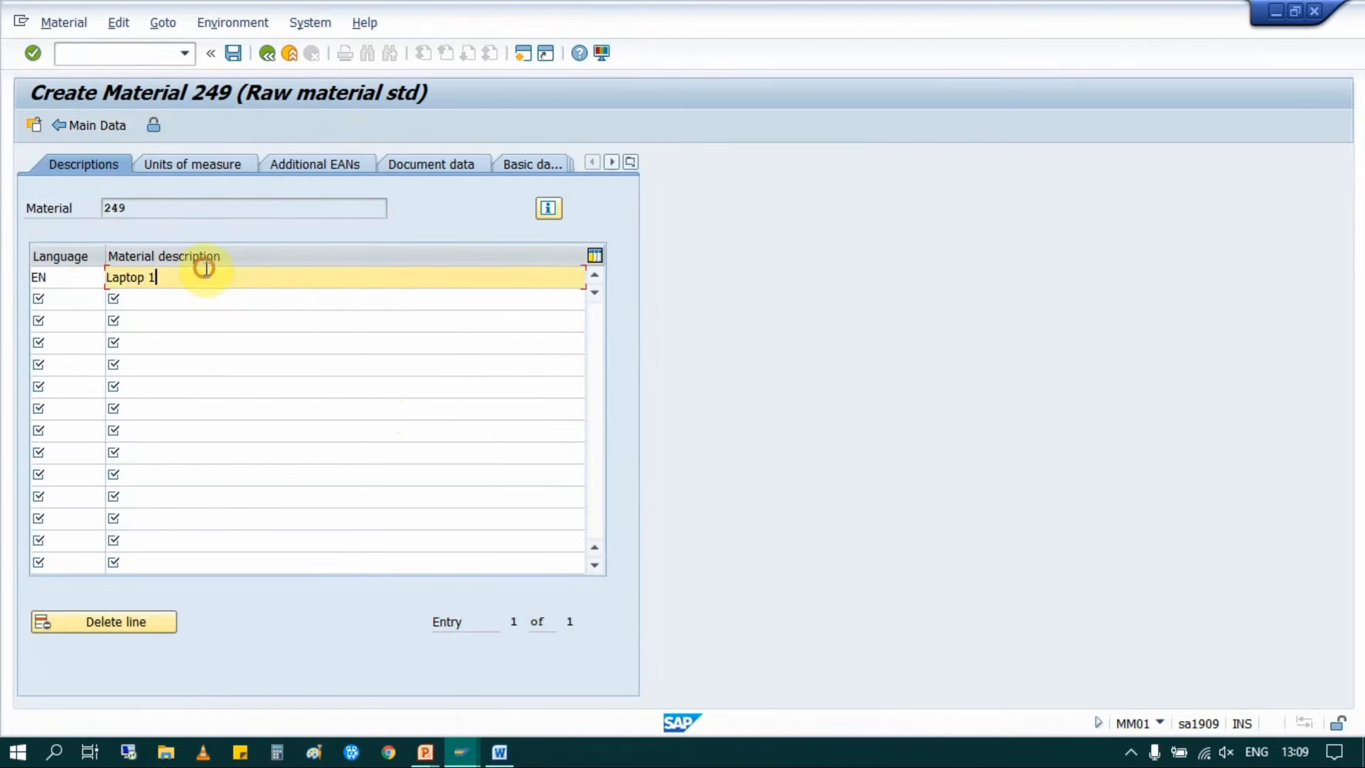
{"action": "left_click", "coordinate": [80, 299]}
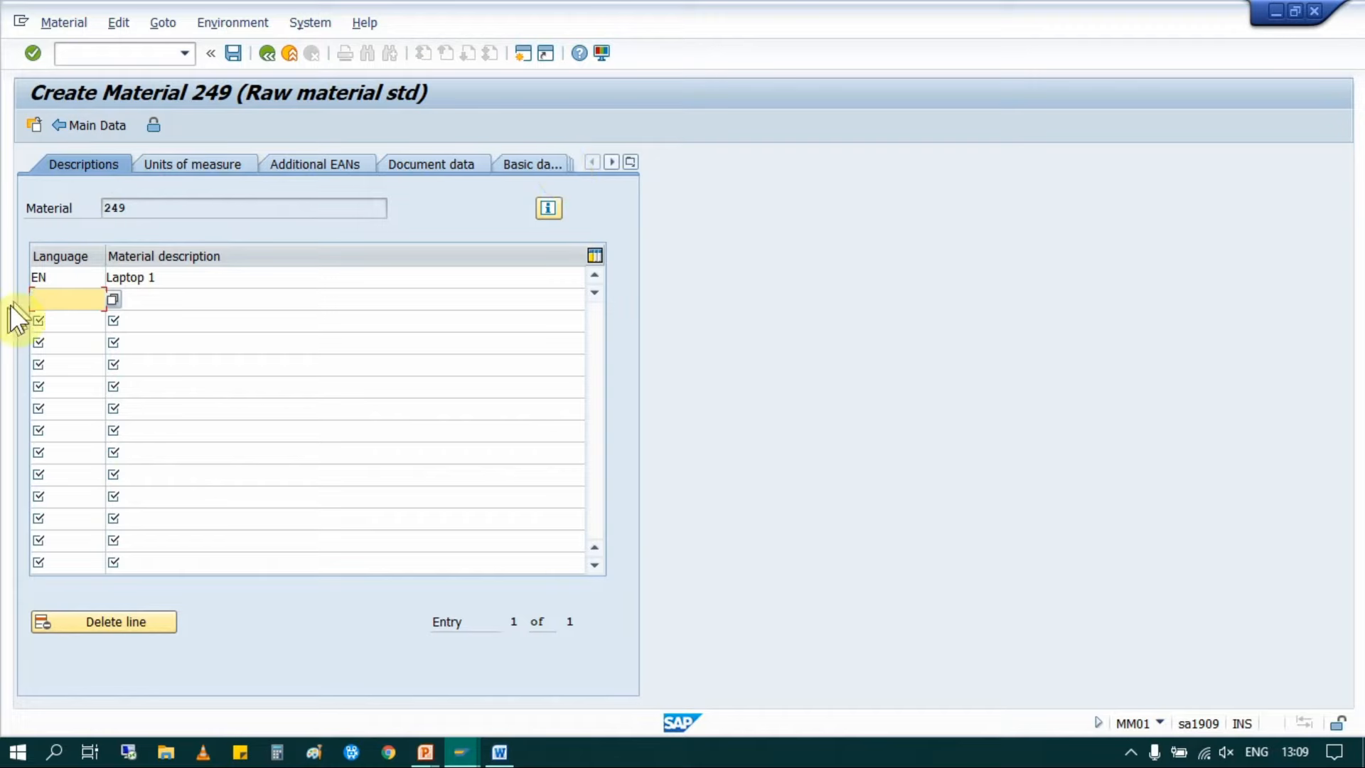
{"action": "left_click", "coordinate": [189, 280]}
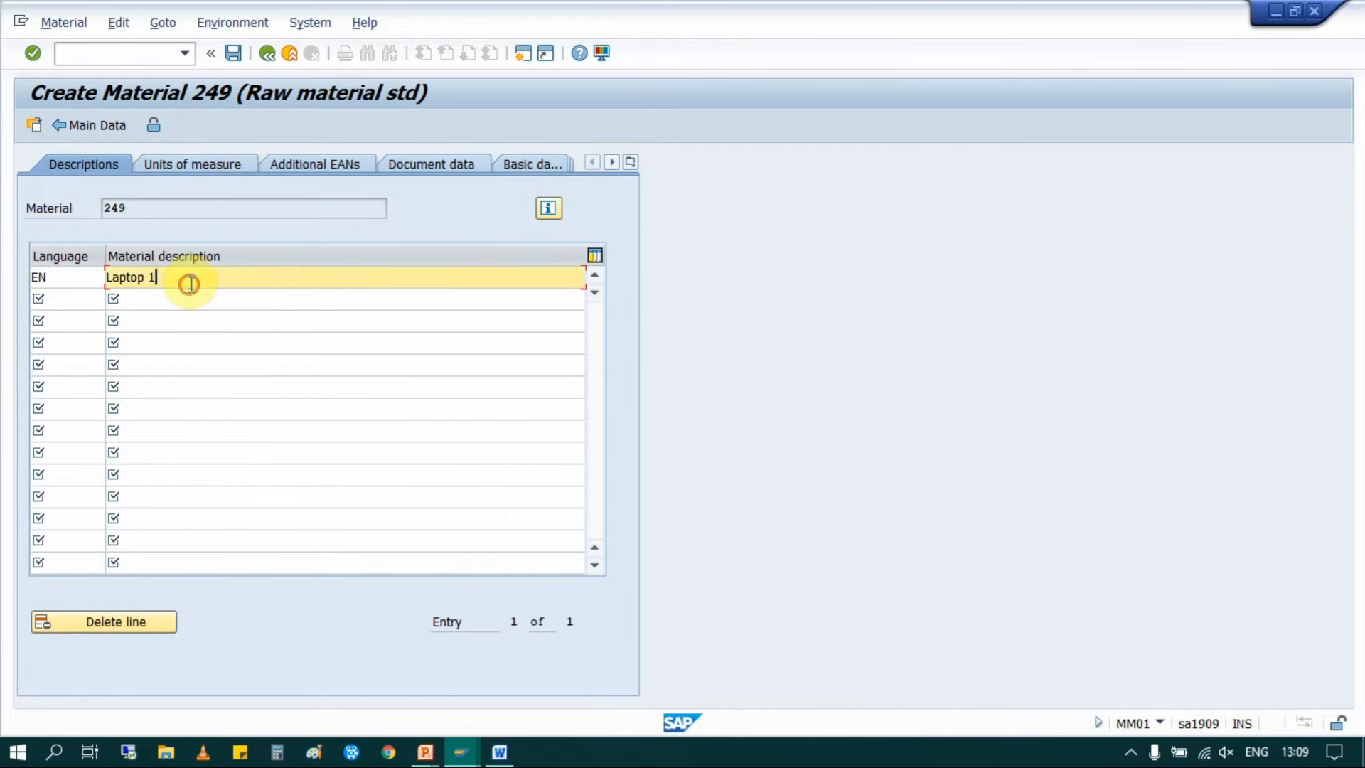
{"action": "left_click_drag", "start_coordinate": [187, 277], "coordinate": [63, 279]}
Step: Add an Arabic (AR) description line with the text Laptop 1 to the material
{"action": "left_click", "coordinate": [82, 299]}
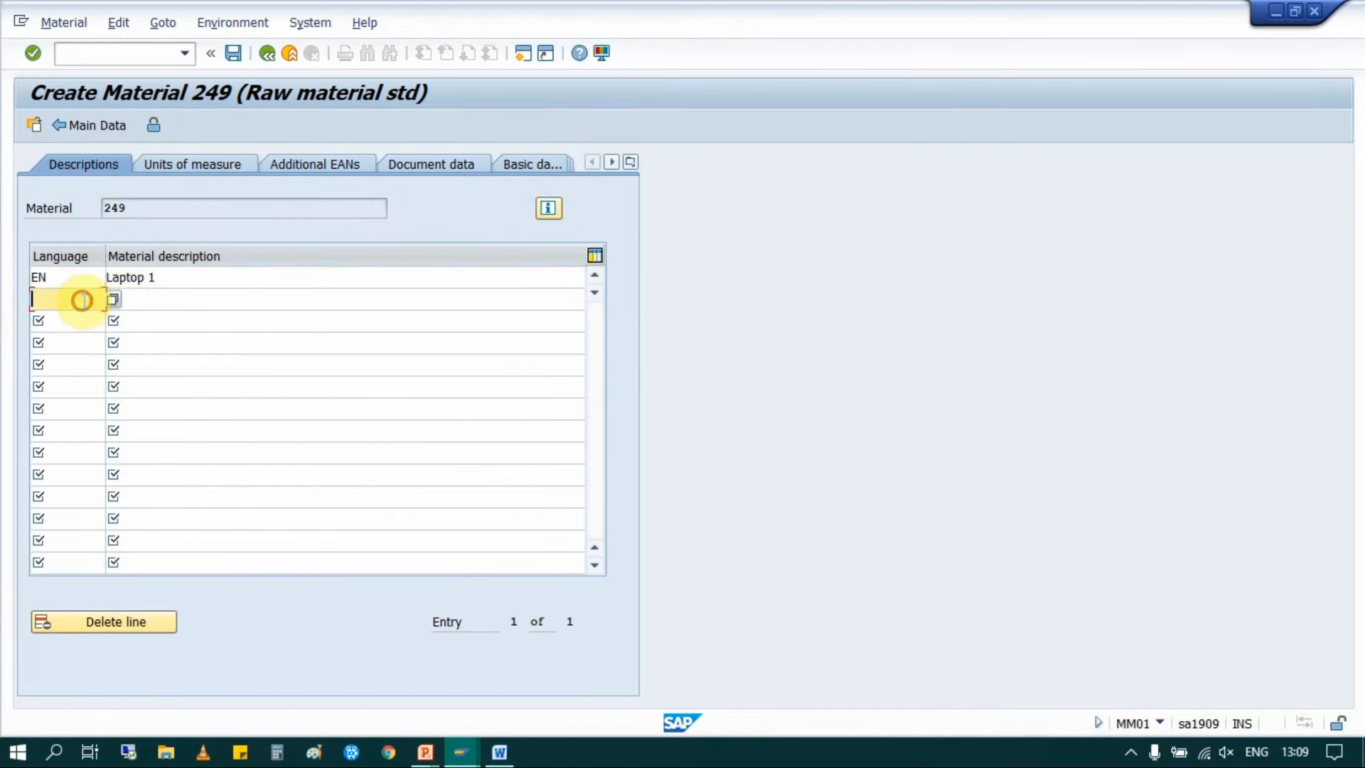
{"action": "left_click", "coordinate": [113, 297]}
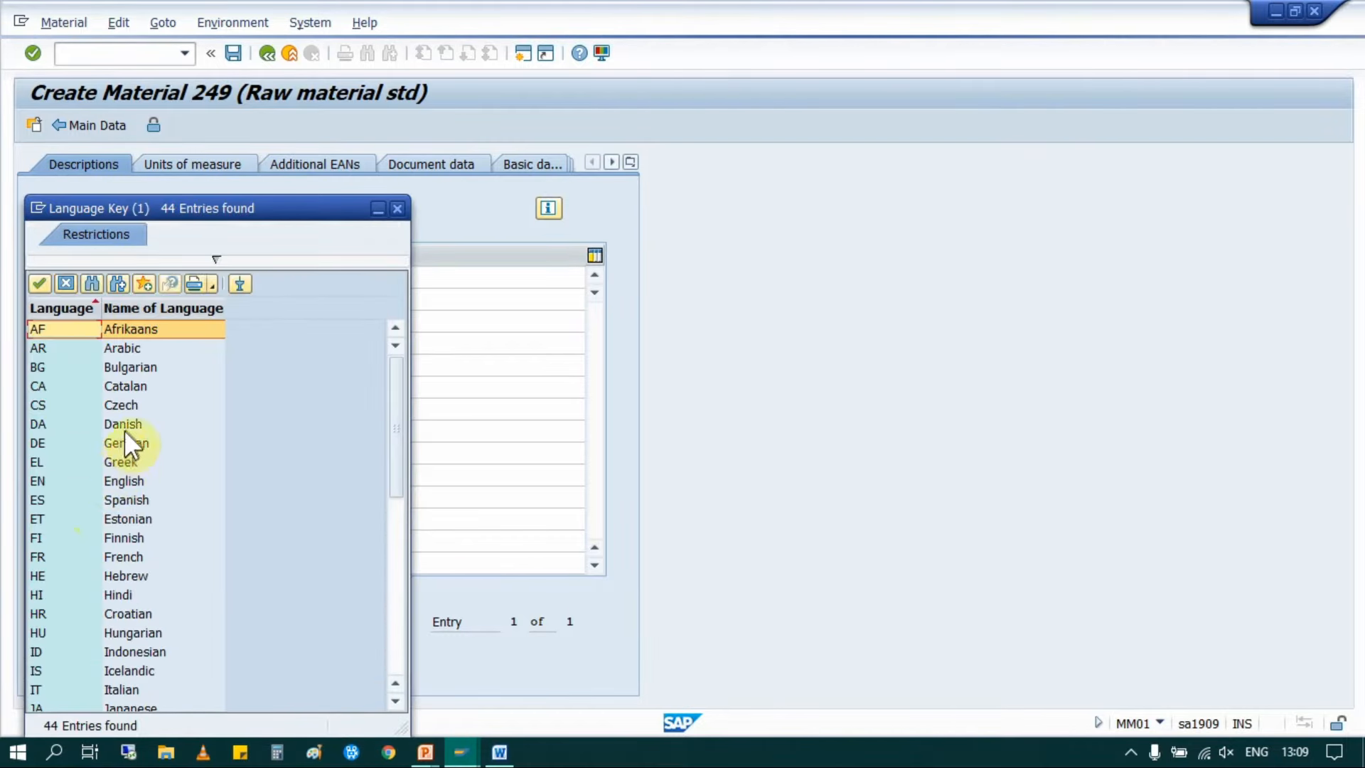
{"action": "double_click", "coordinate": [129, 346]}
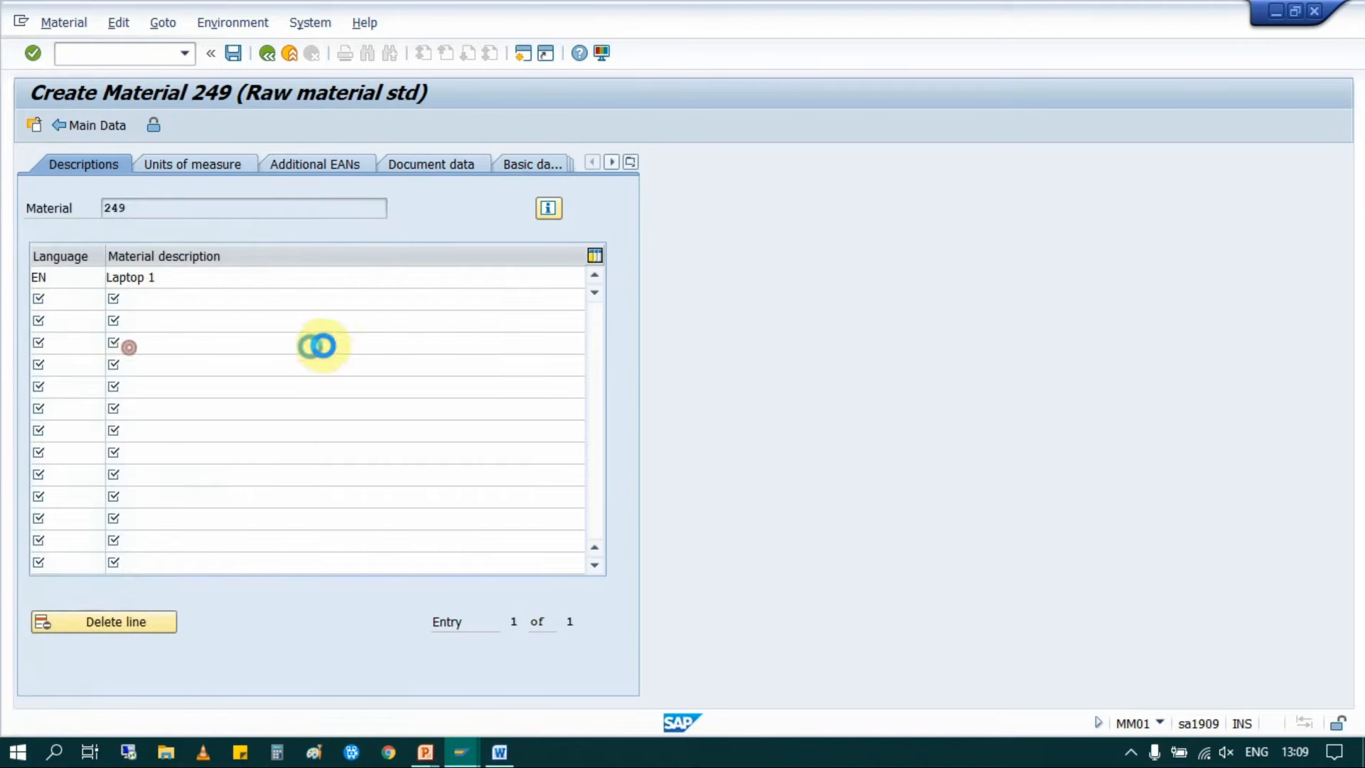
{"action": "left_click", "coordinate": [218, 298]}
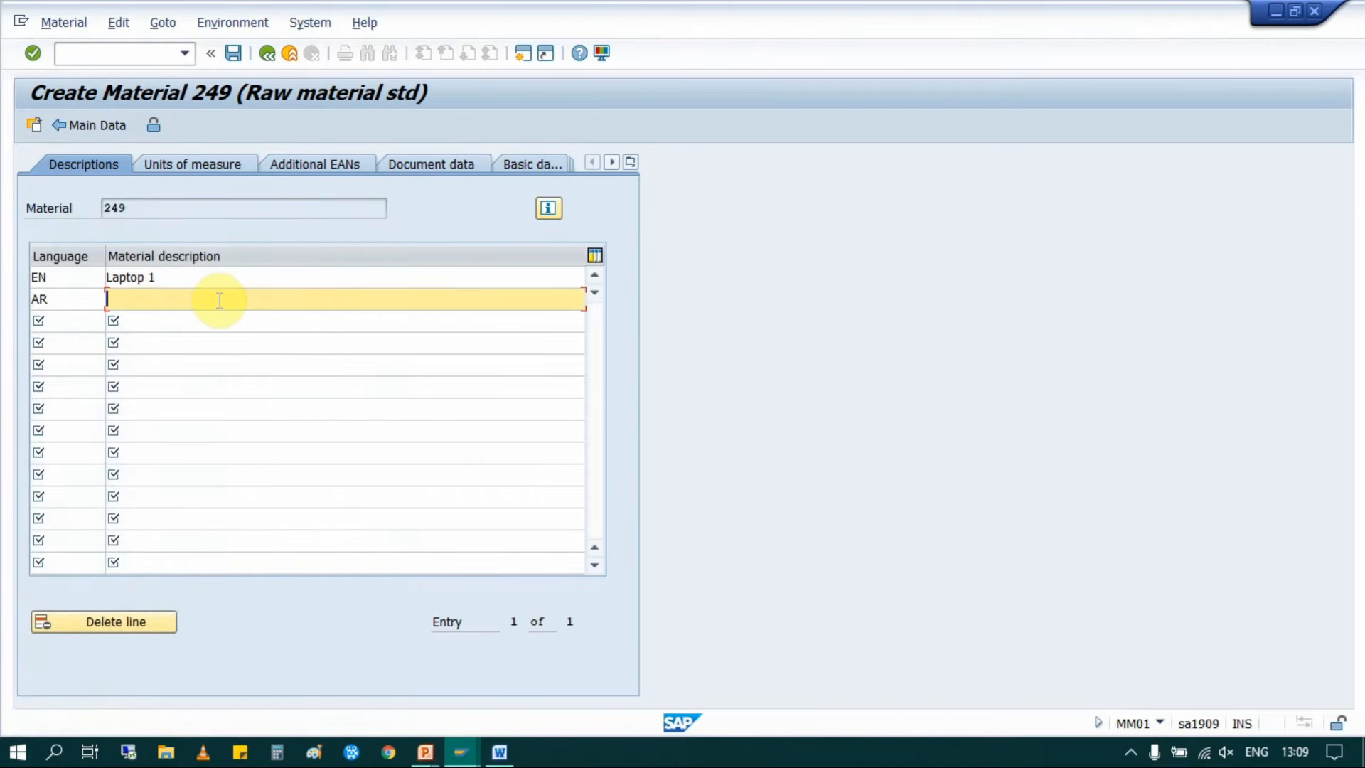
{"action": "type", "text": "Laptop 1"}
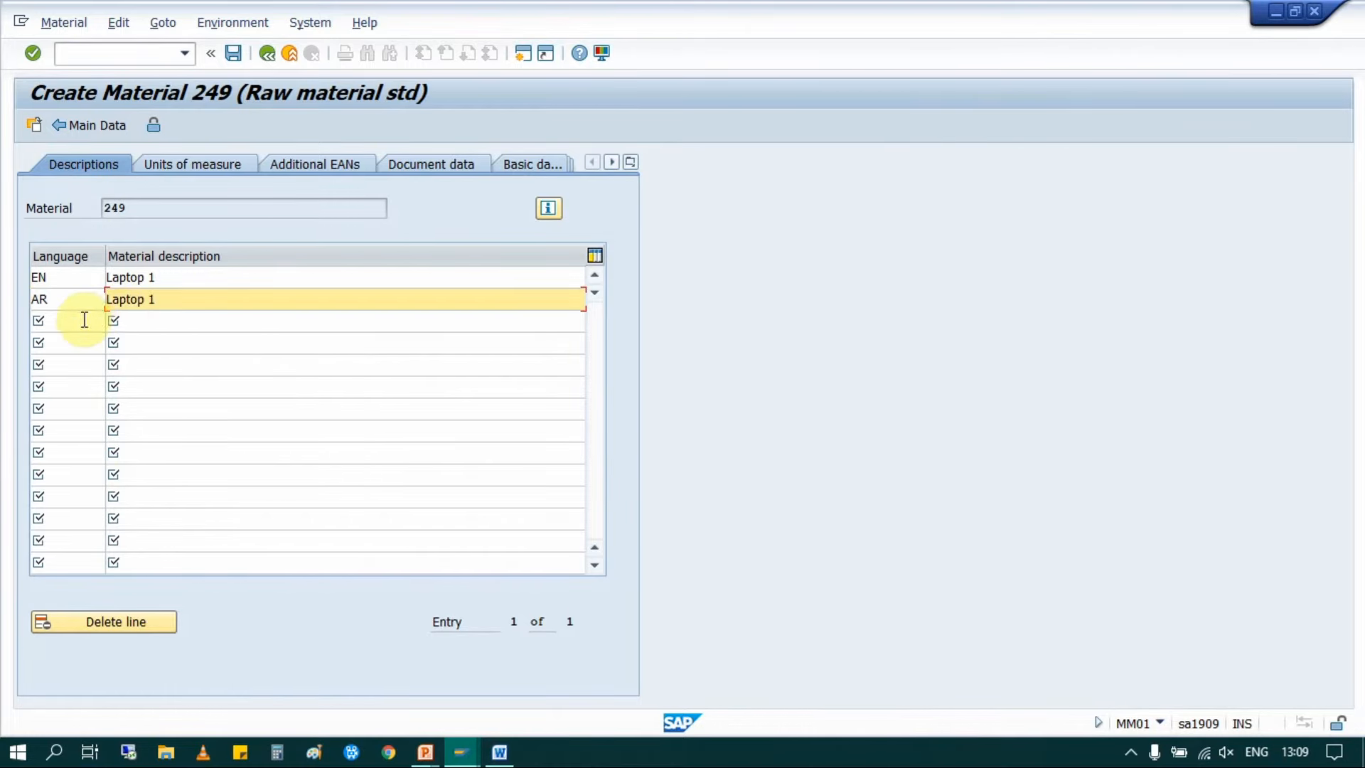
Step: Add a German (DE) description line with the text Laptop 123456789 below the Arabic one
{"action": "left_click", "coordinate": [83, 320]}
{"action": "left_click", "coordinate": [112, 321]}
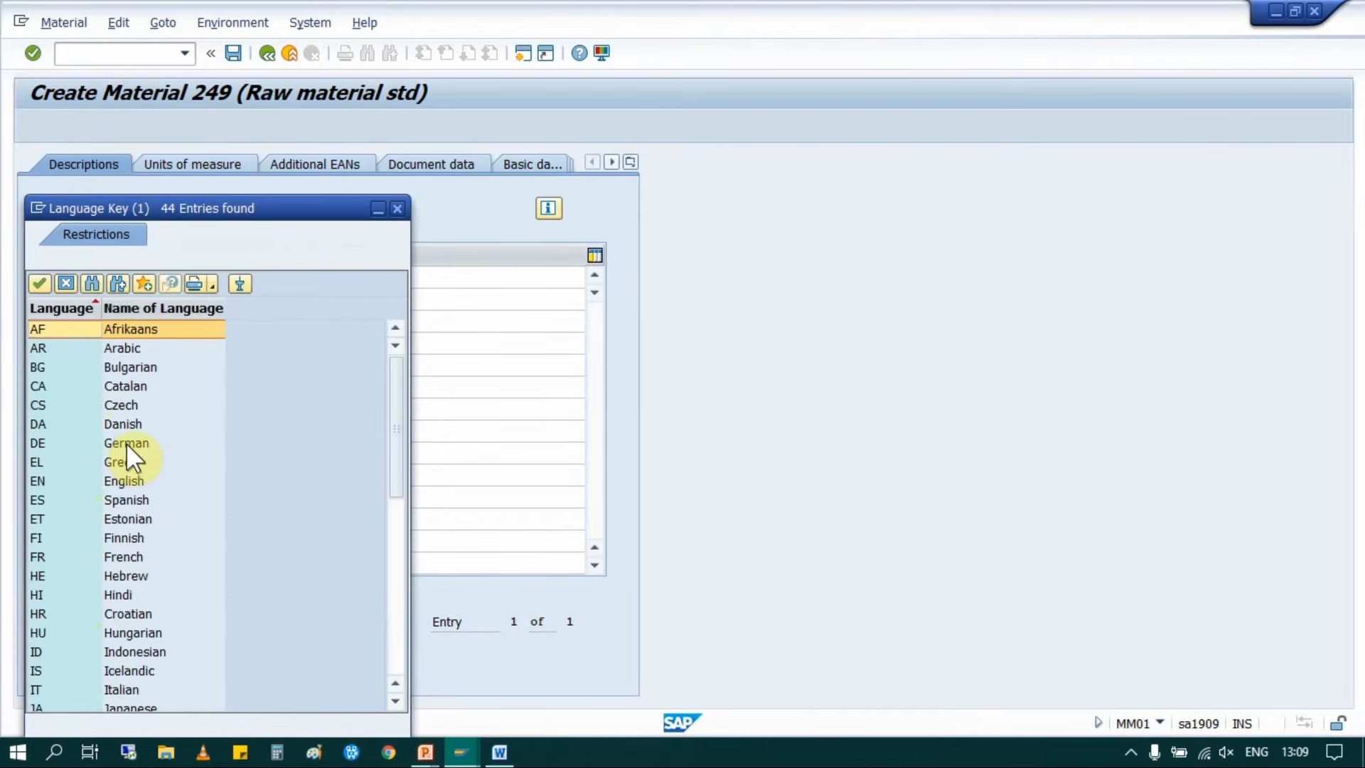
{"action": "double_click", "coordinate": [131, 441]}
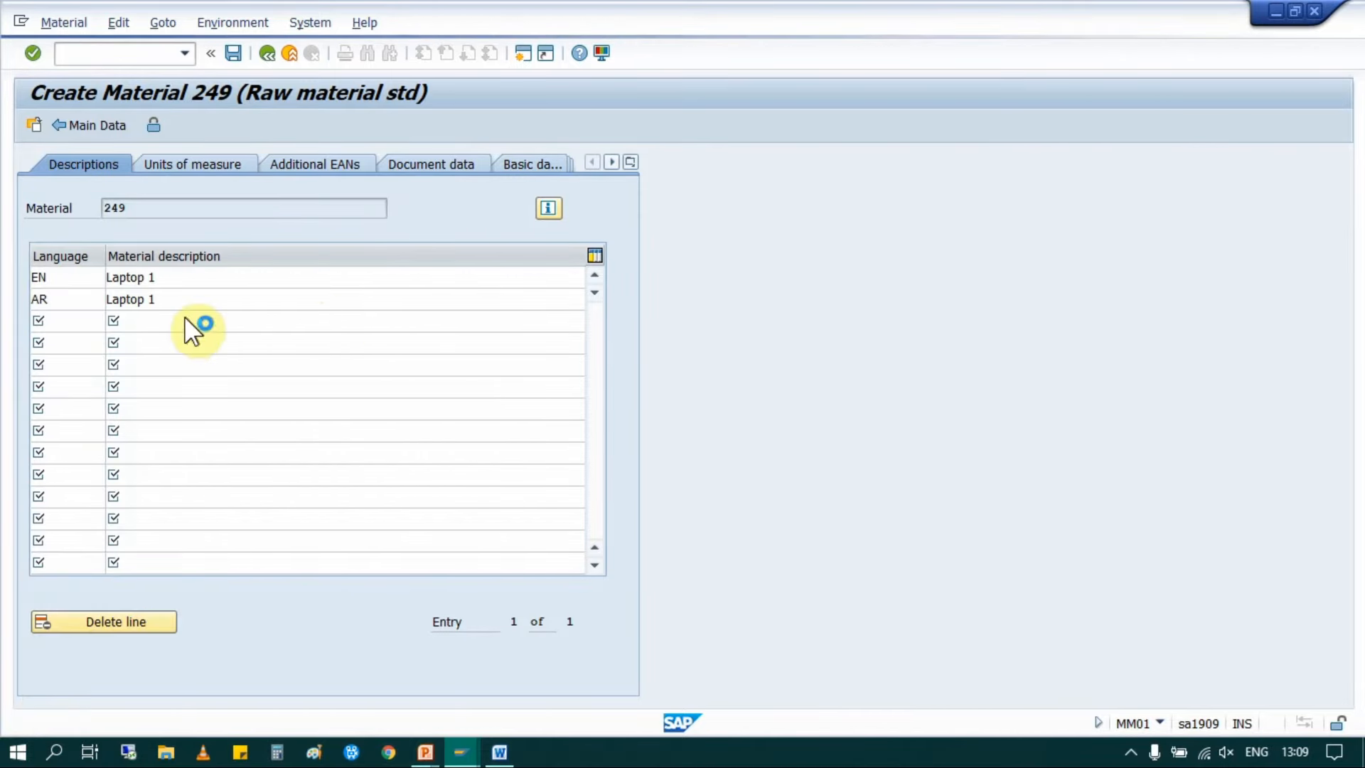
{"action": "left_click", "coordinate": [184, 317]}
{"action": "type", "text": "Lapto"}
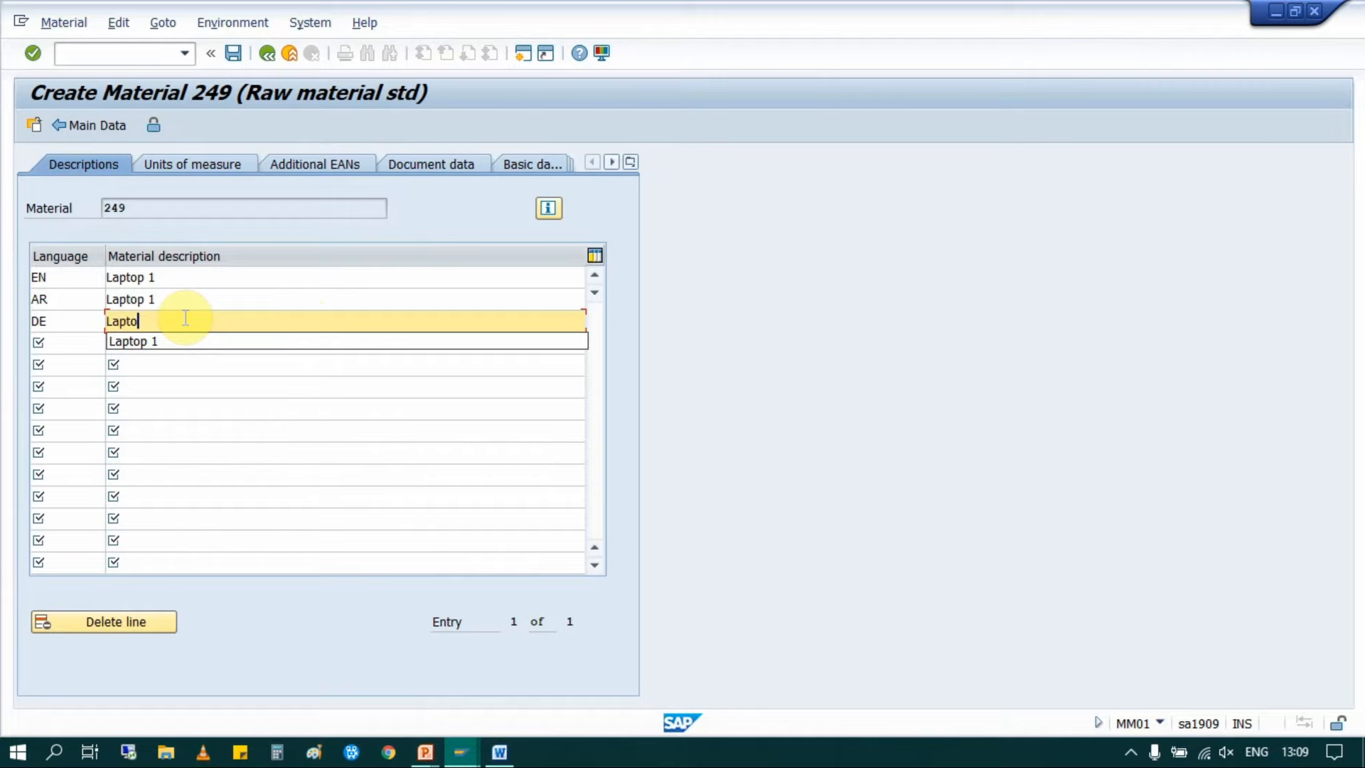
{"action": "type", "text": "p 123456789ihgvcv"}
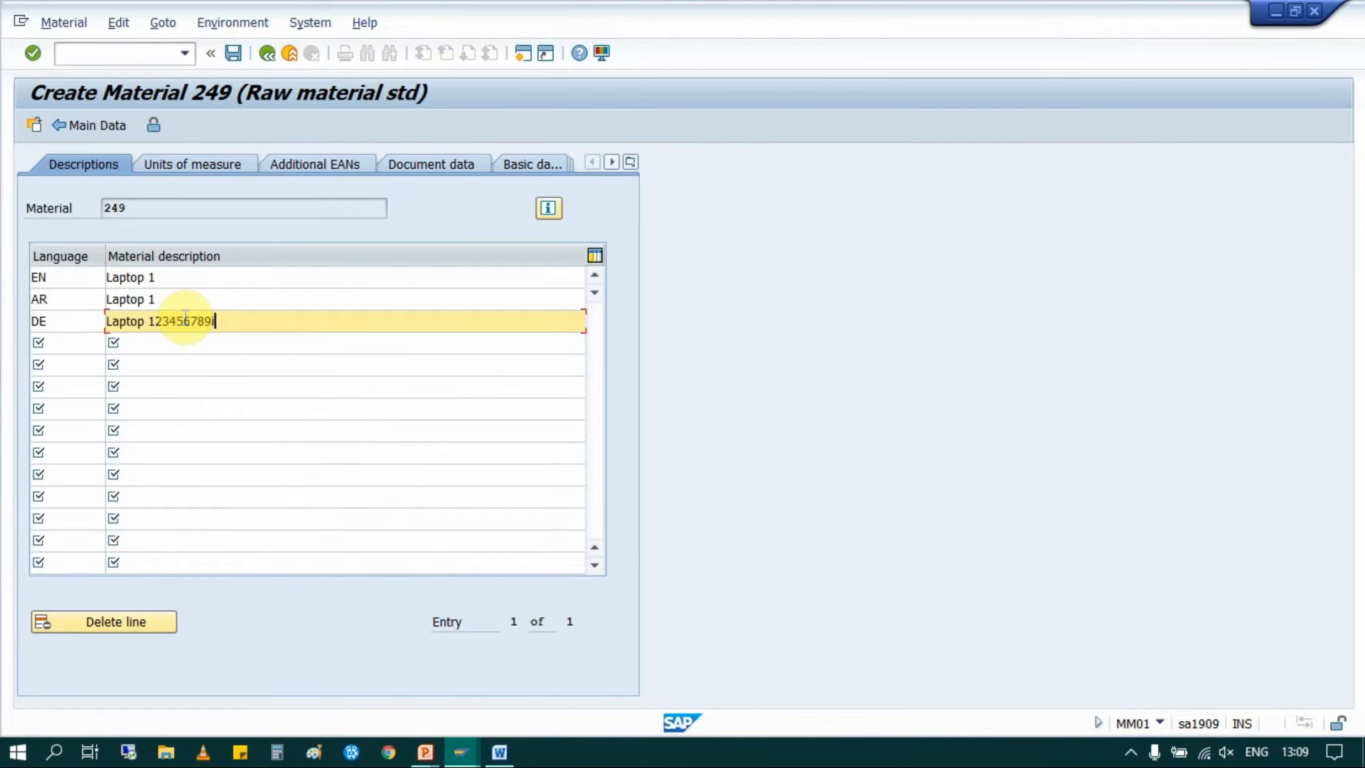
{"action": "key", "text": "BackSpace"}
{"action": "key", "text": "BackSpace"}
{"action": "key", "text": "BackSpace"}
{"action": "key", "text": "BackSpace"}
{"action": "key", "text": "BackSpace"}
{"action": "key", "text": "BackSpace"}
{"action": "left_click", "coordinate": [798, 403]}
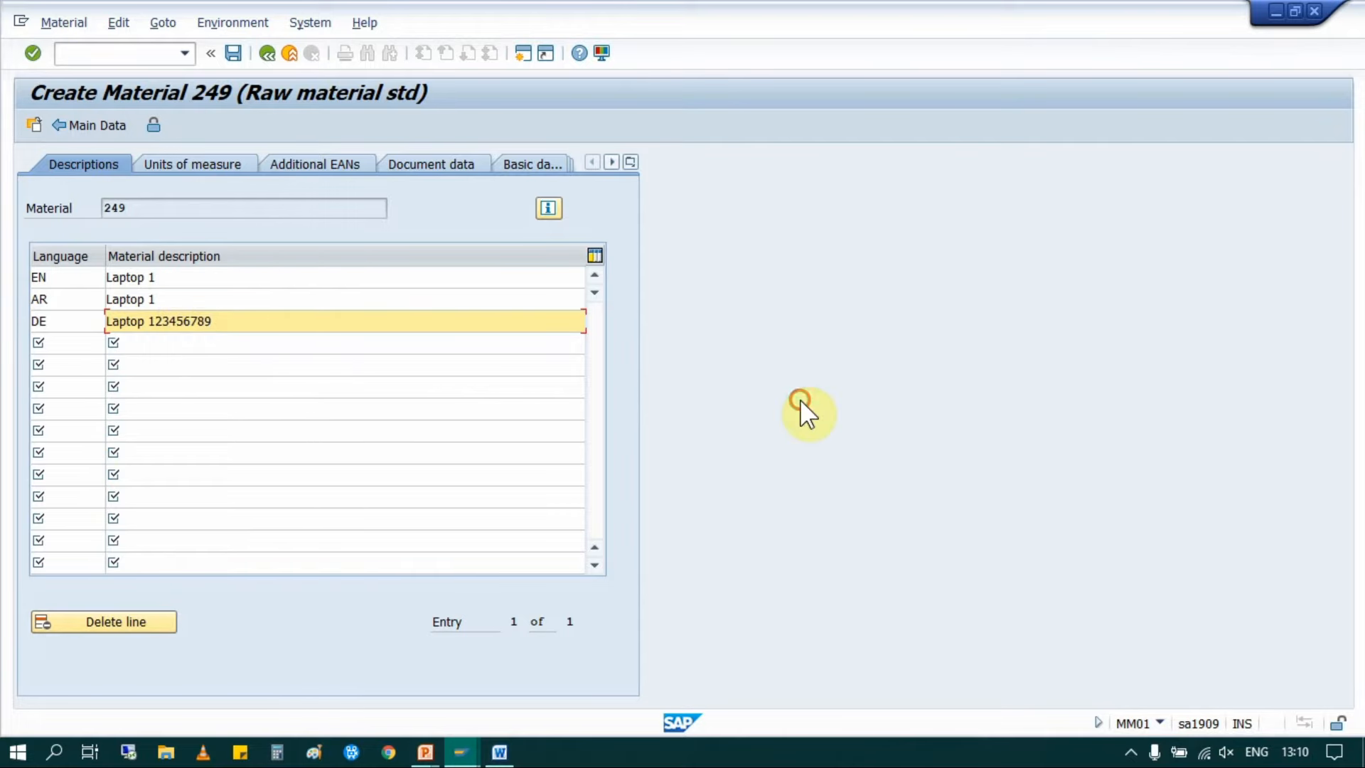
Step: Add an alternative unit of measure for the material in which 1 BAG equals 10 EA
{"action": "left_click", "coordinate": [183, 165]}
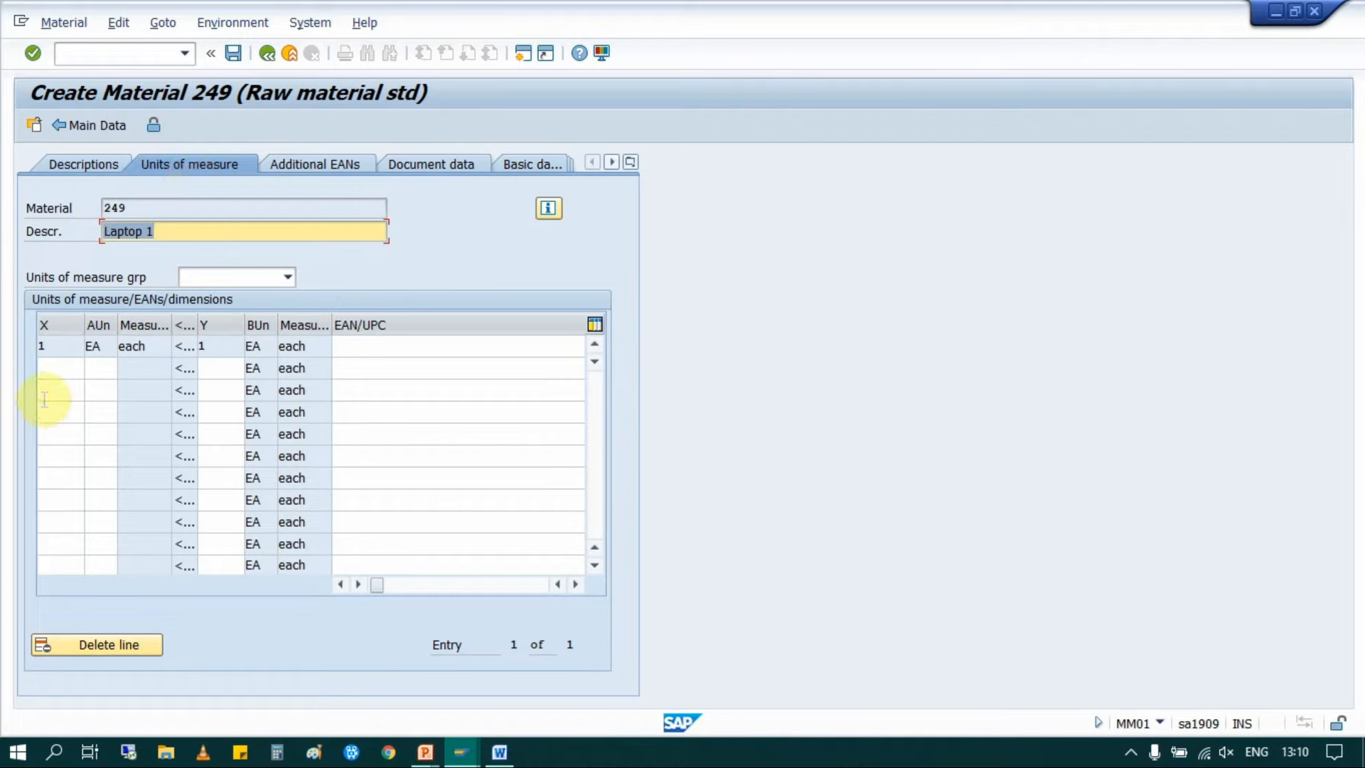
{"action": "left_click", "coordinate": [58, 366]}
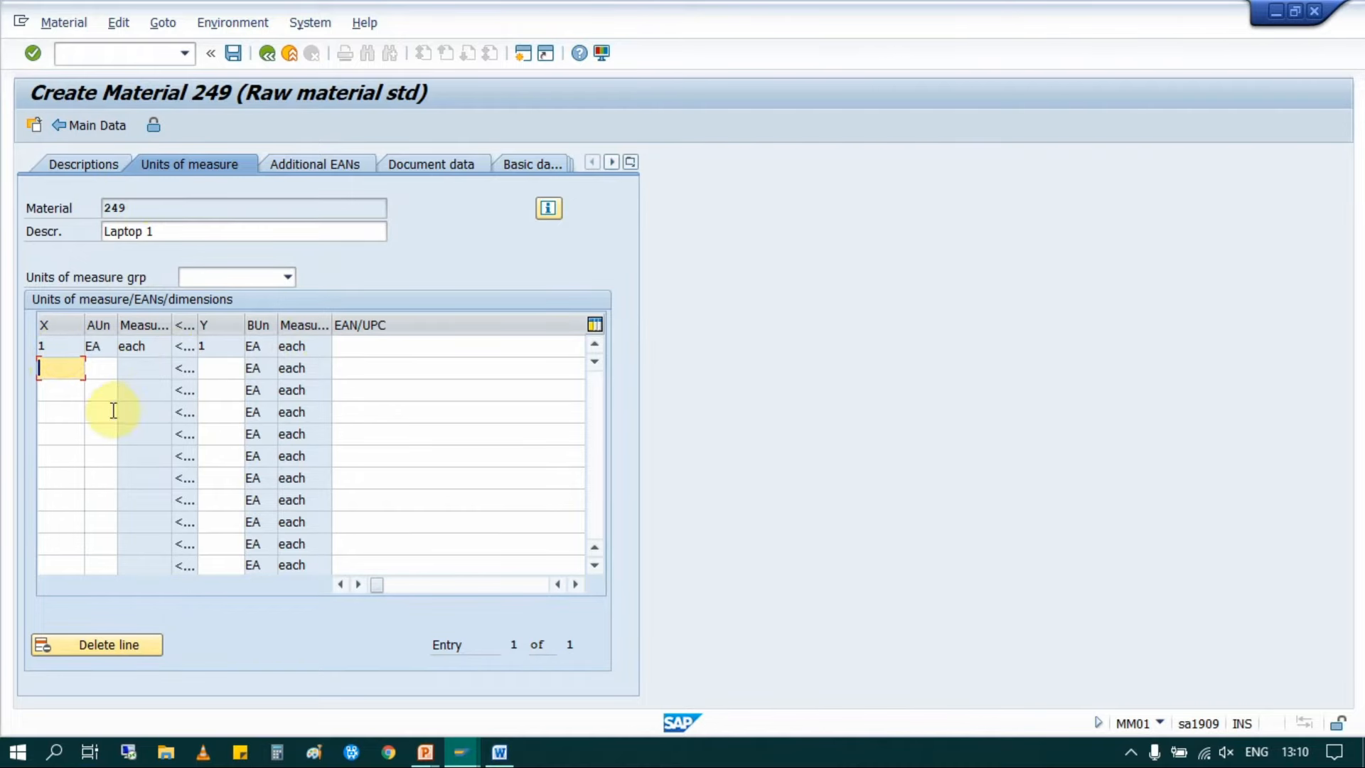
{"action": "type", "text": "1"}
{"action": "left_click", "coordinate": [91, 366]}
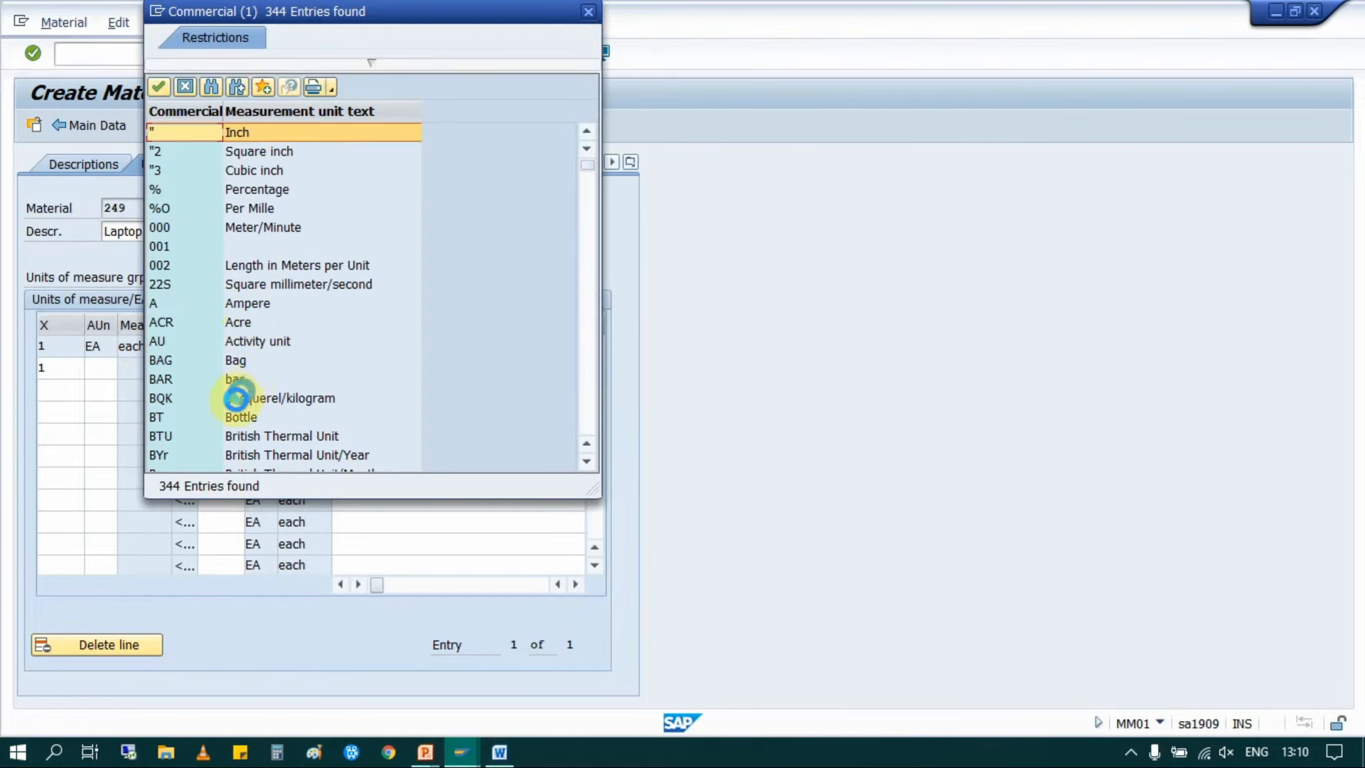
{"action": "left_click", "coordinate": [215, 361]}
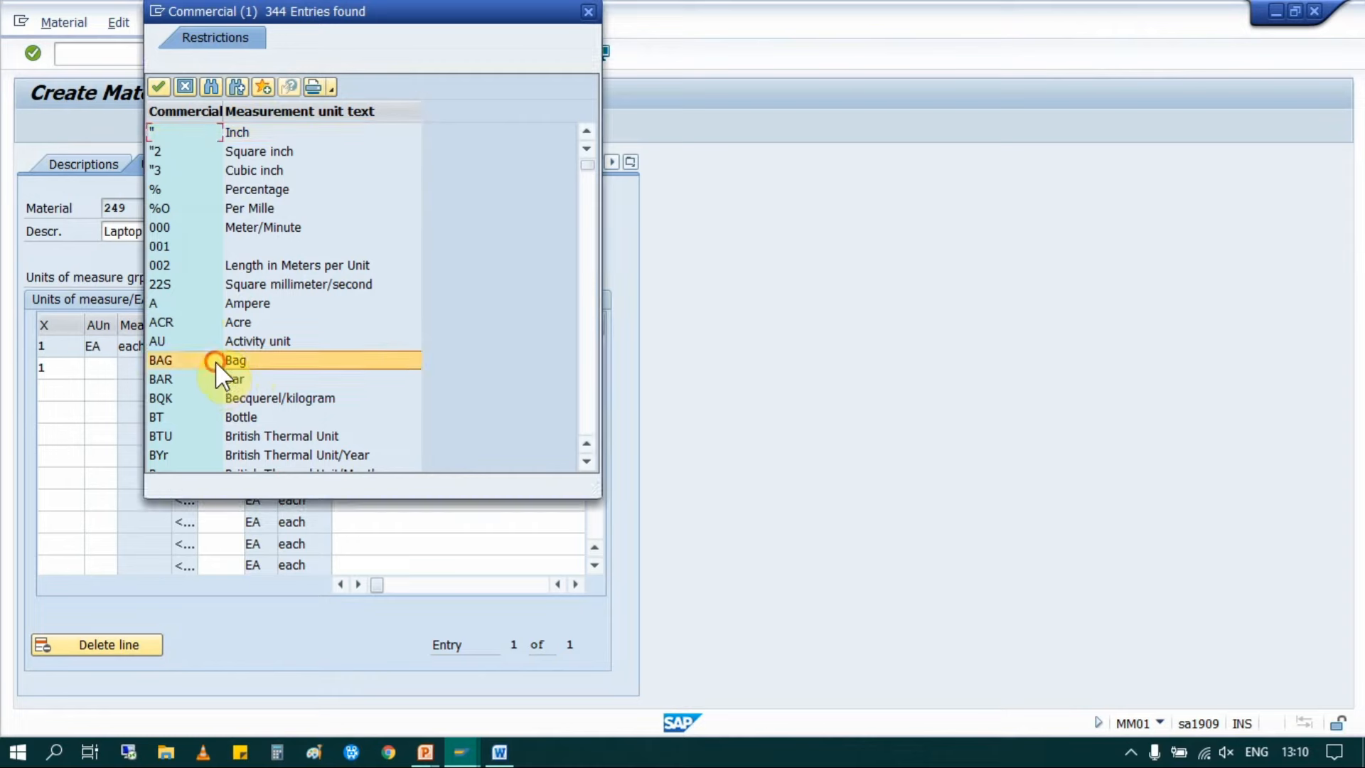
{"action": "scroll", "coordinate": [222, 356], "scroll_direction": "down", "scroll_amount": 3}
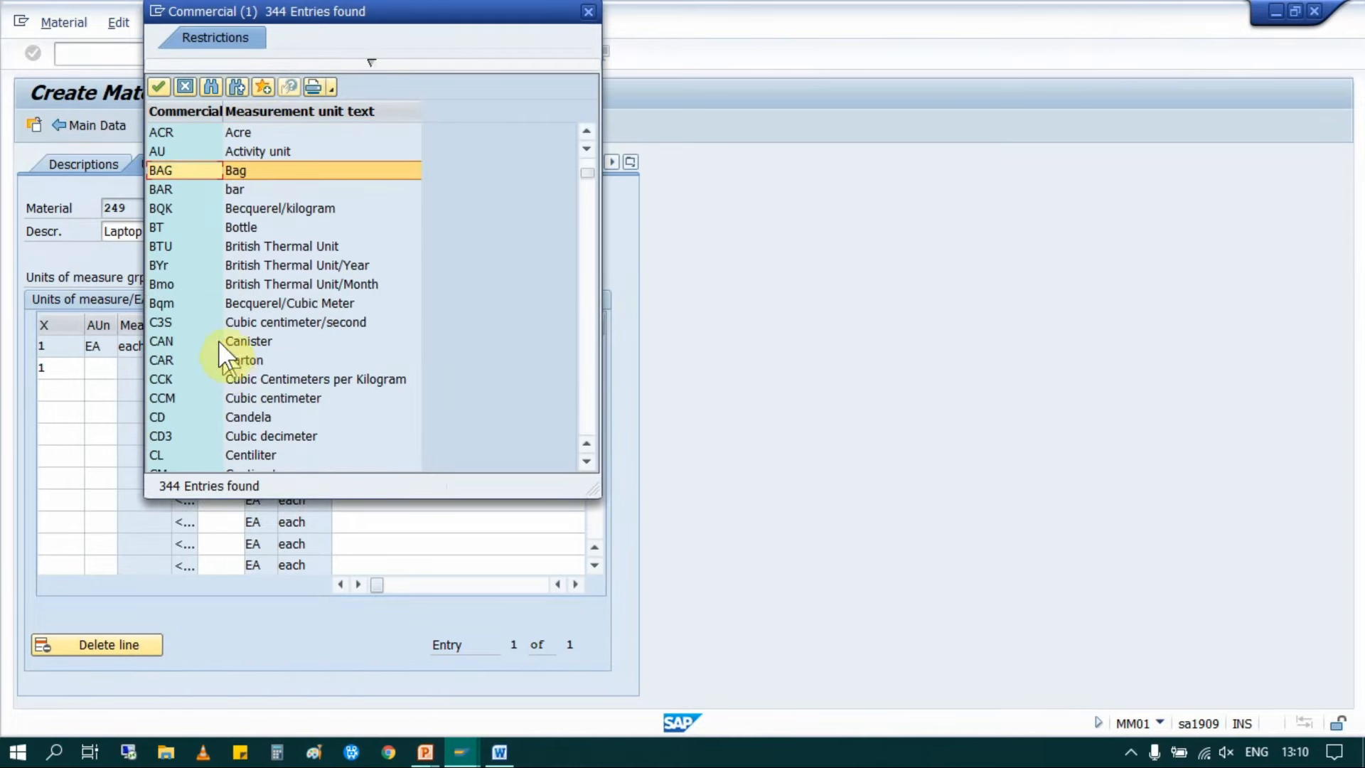
{"action": "double_click", "coordinate": [235, 169]}
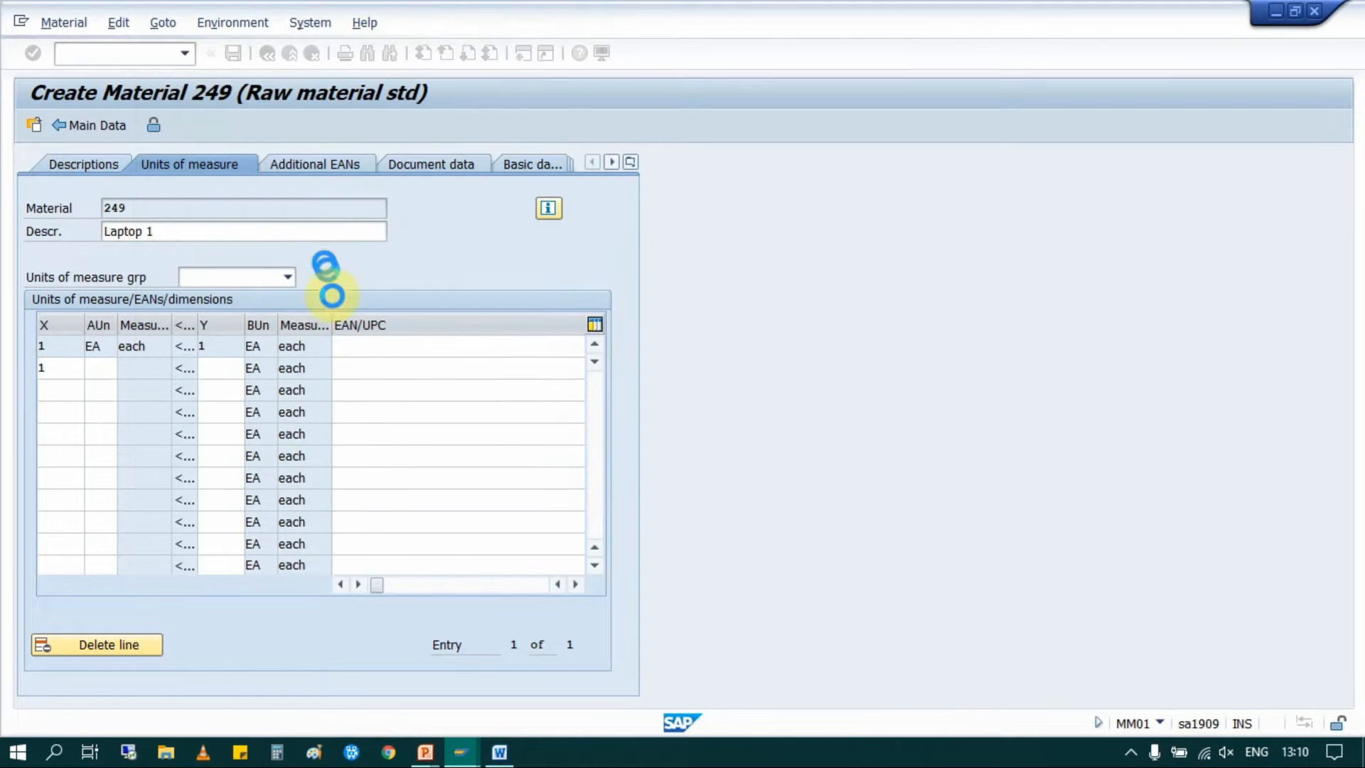
{"action": "left_click", "coordinate": [219, 368]}
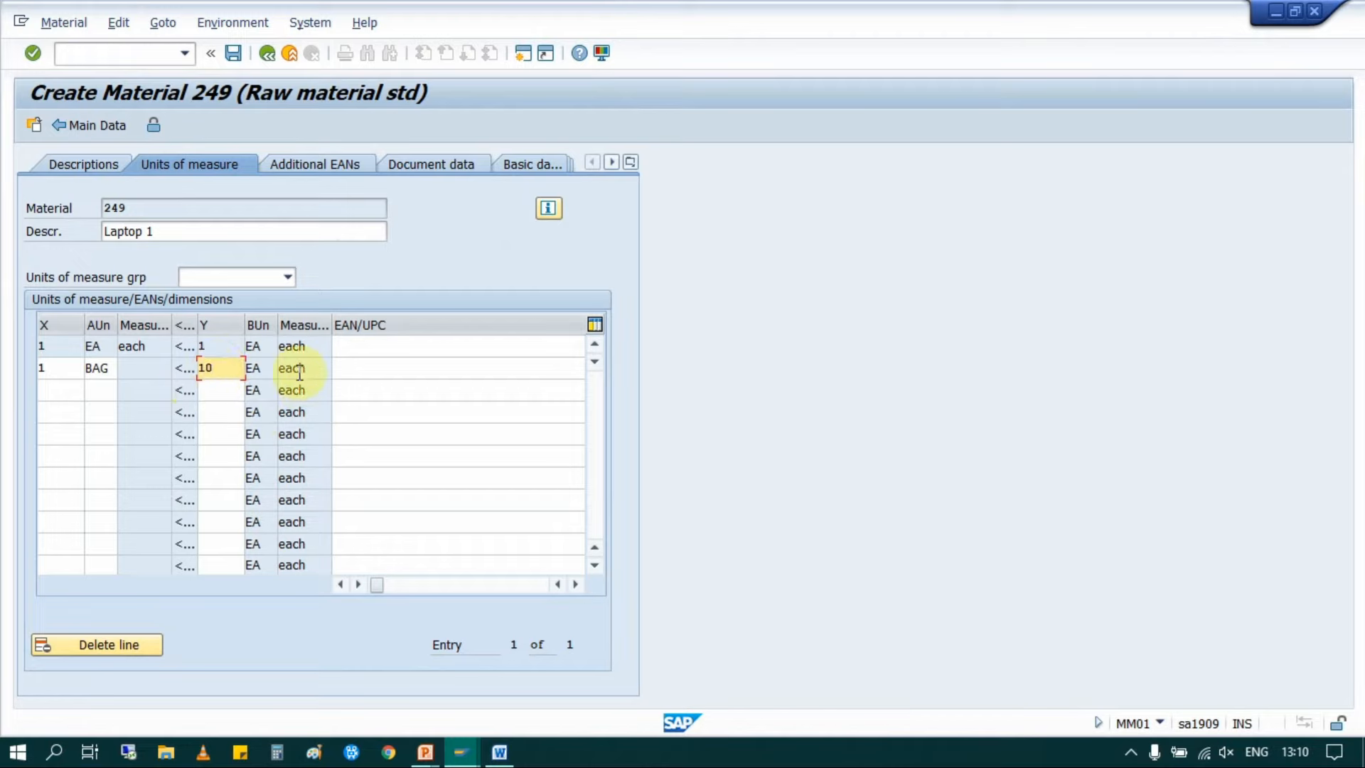
{"action": "left_click", "coordinate": [382, 376]}
{"action": "key", "text": "Return"}
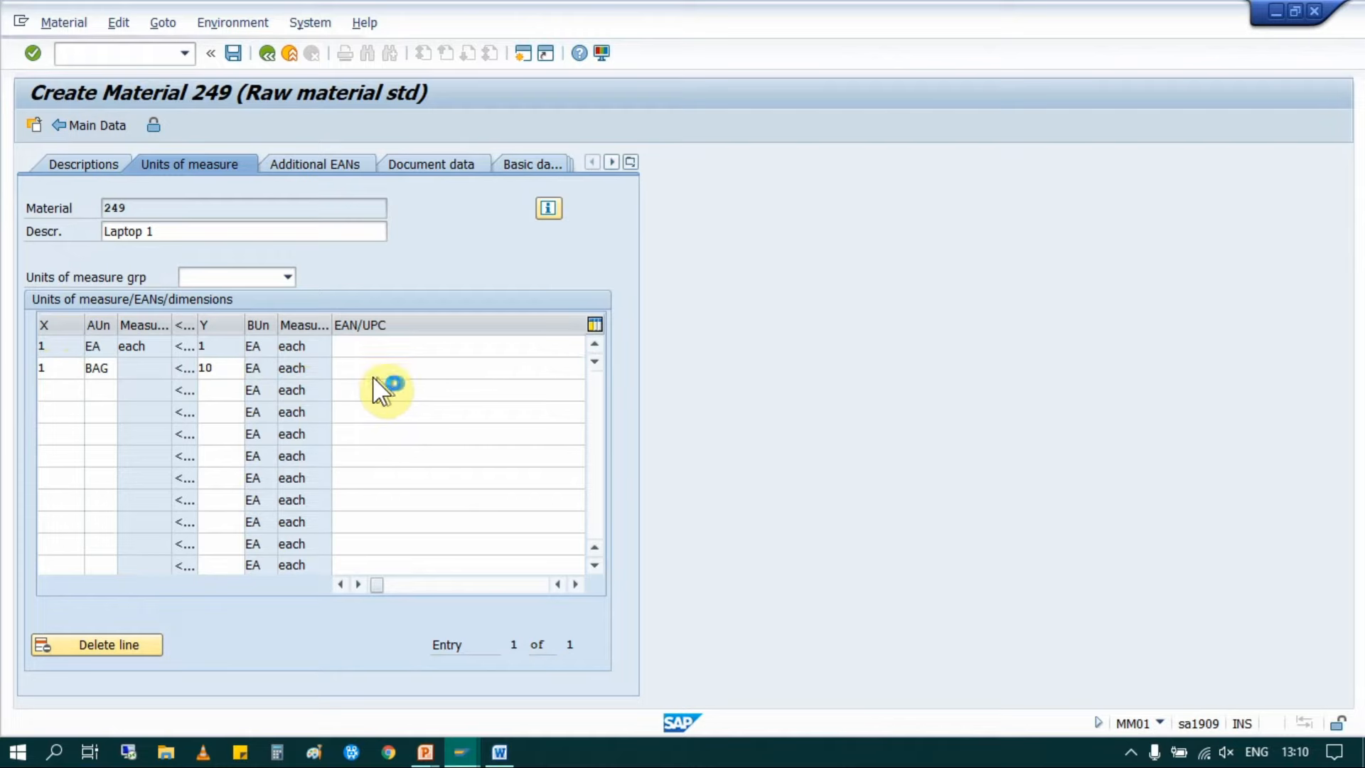
{"action": "left_click", "coordinate": [62, 389]}
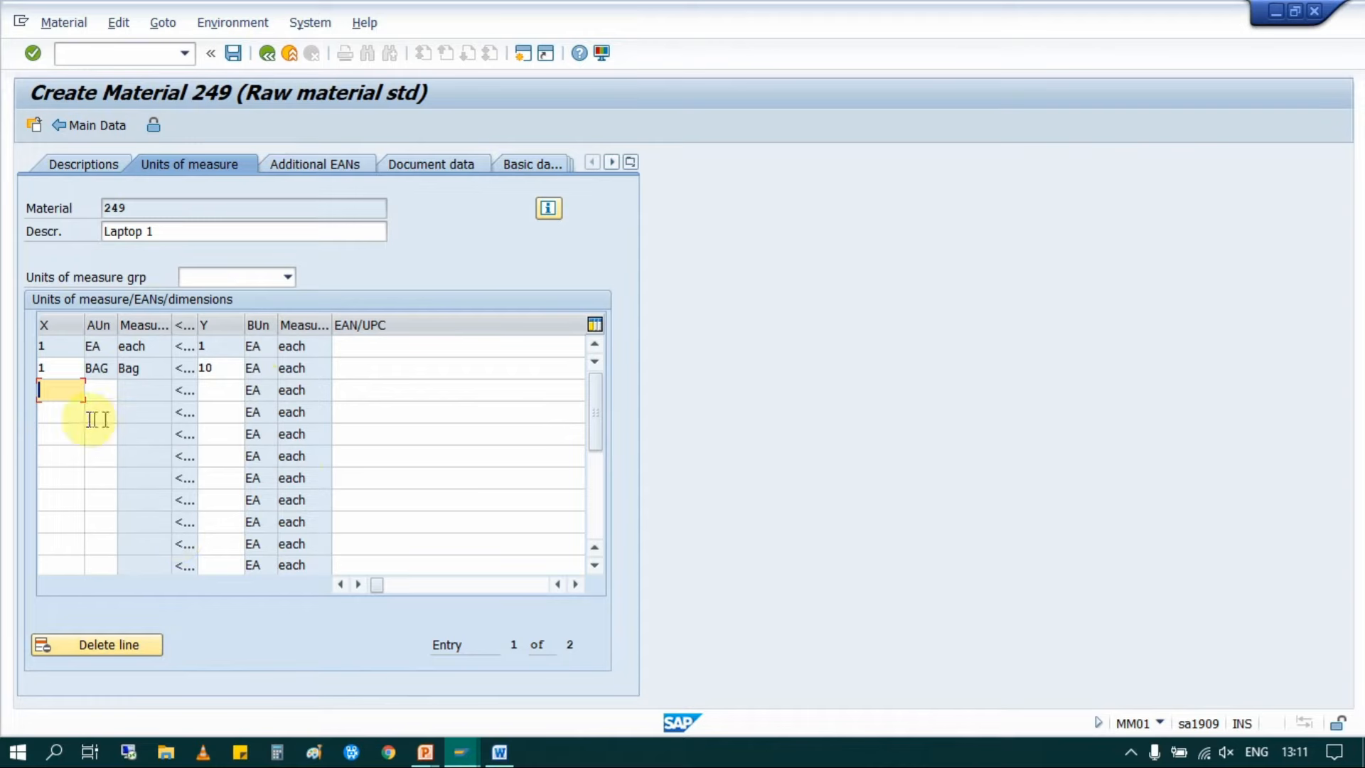
Step: Review the additional EANs and basic data text of the material, and return to its units of measure
{"action": "left_click", "coordinate": [323, 164]}
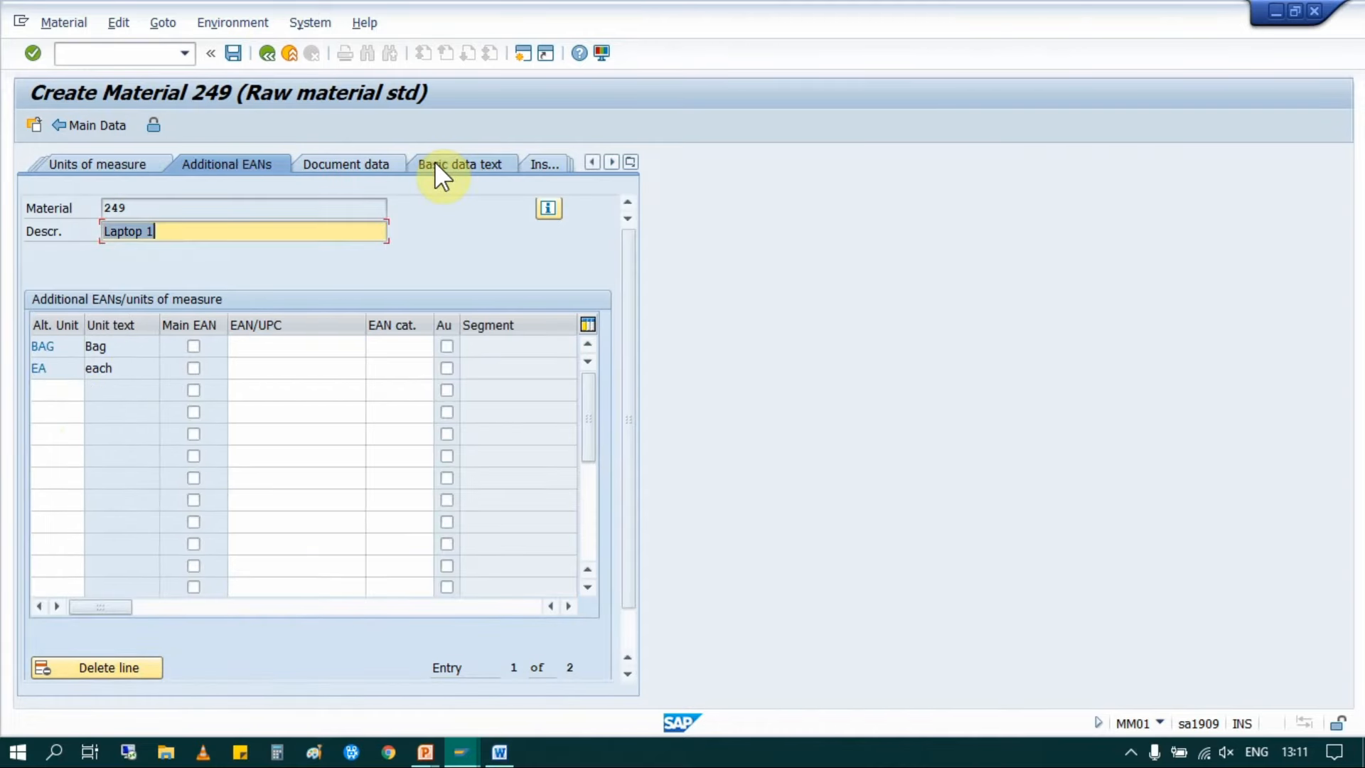
{"action": "left_click", "coordinate": [435, 163]}
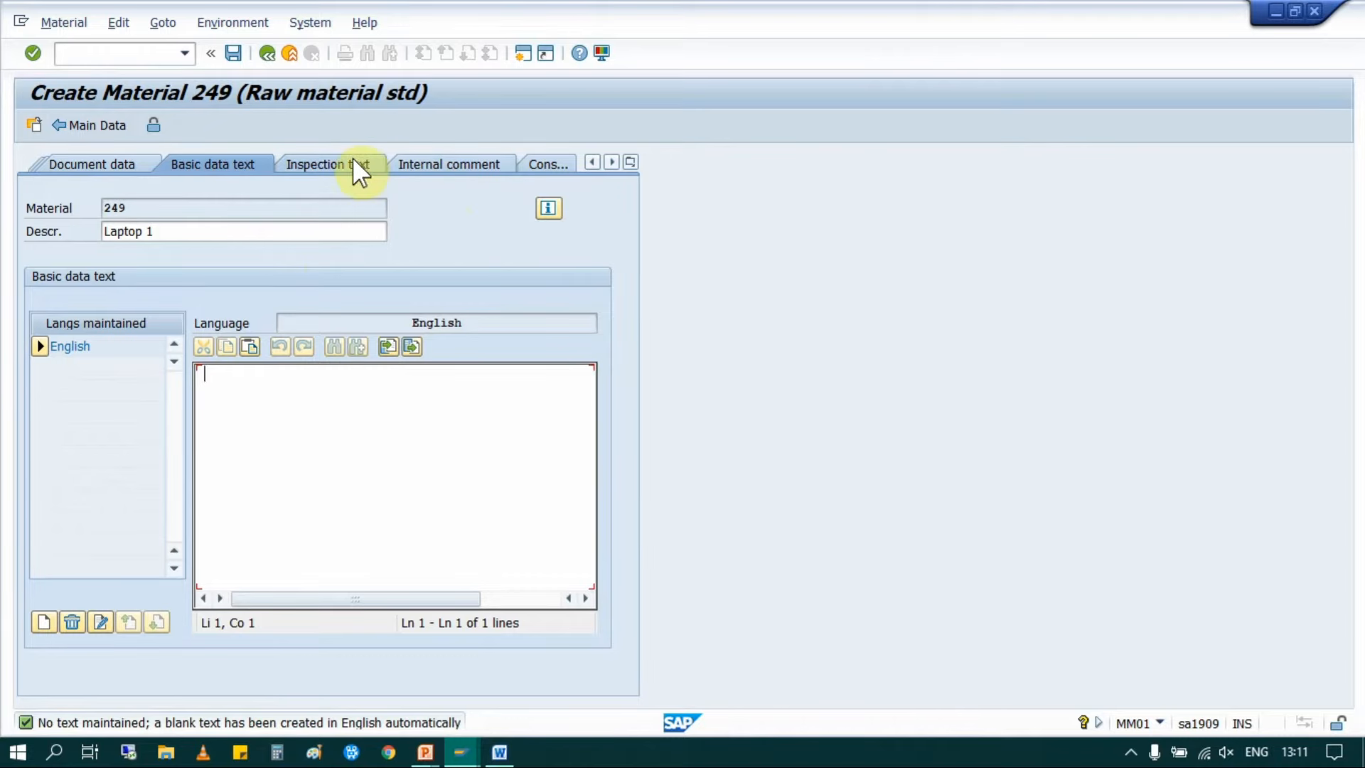
{"action": "left_click", "coordinate": [630, 163]}
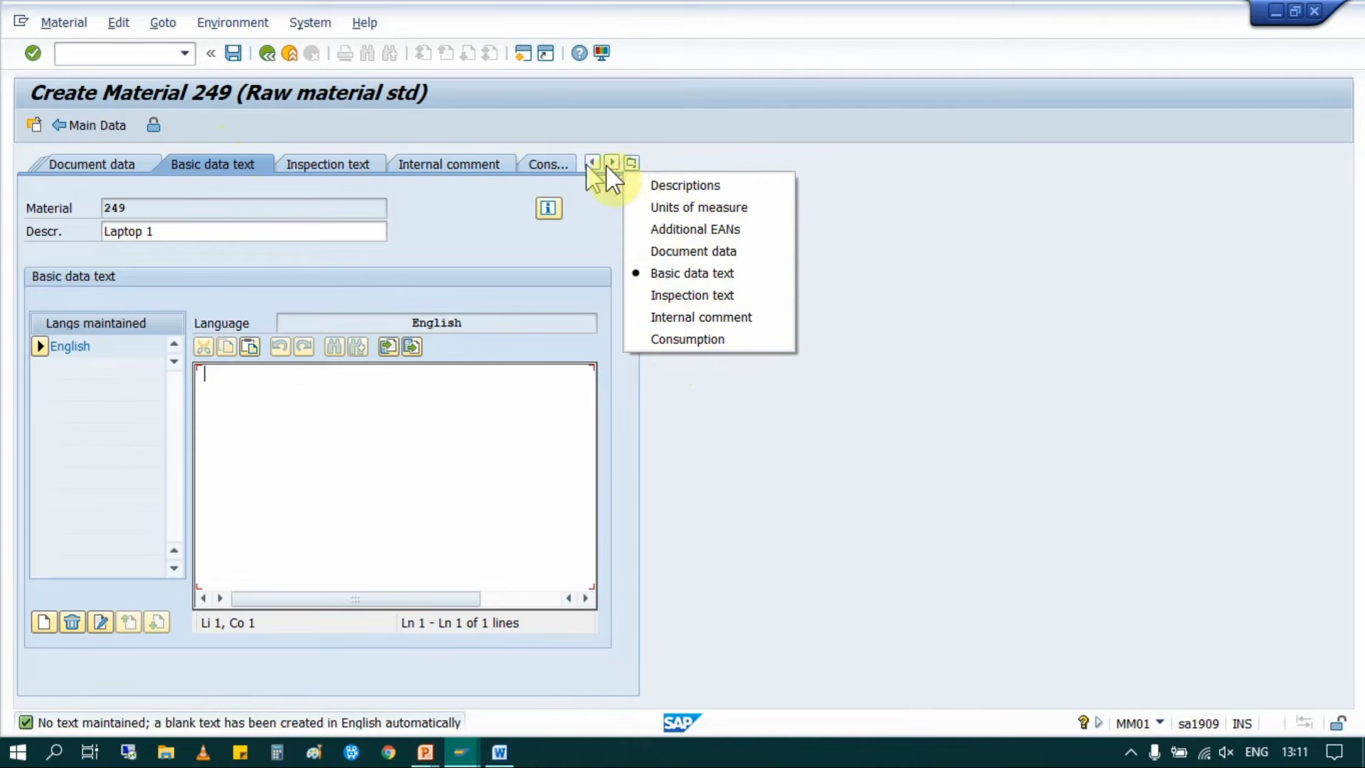
{"action": "left_click", "coordinate": [688, 210]}
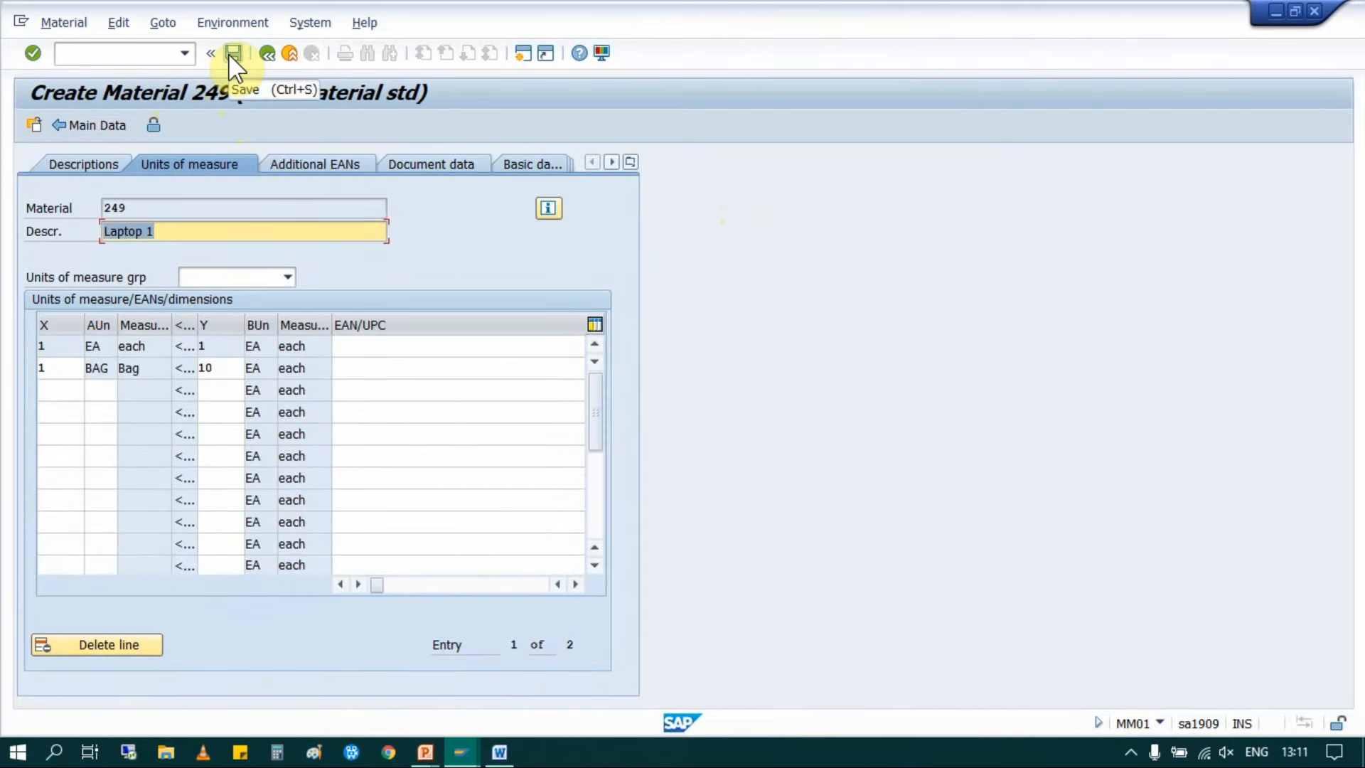
Step: Return to the main data, check the accounting prices and save the new material
{"action": "left_click", "coordinate": [67, 126]}
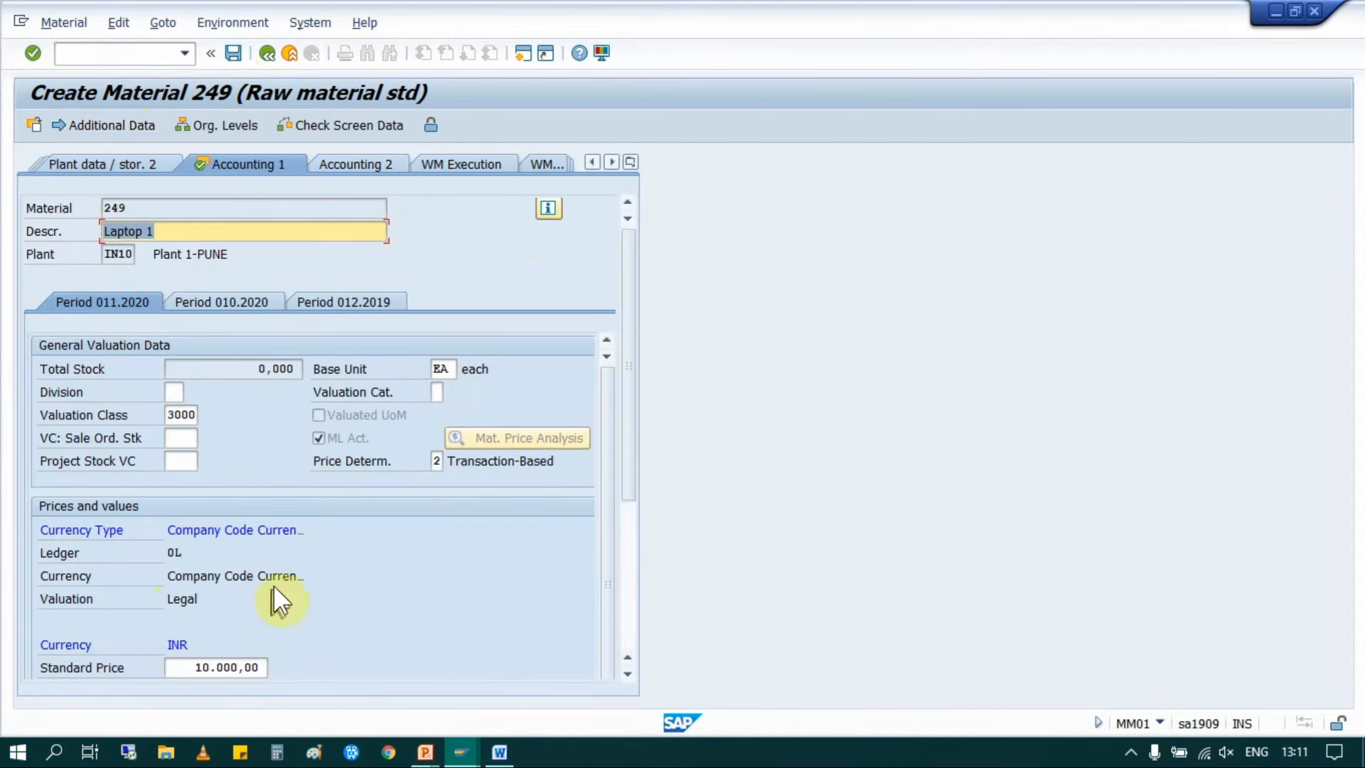
{"action": "scroll", "coordinate": [276, 563], "scroll_direction": "down", "scroll_amount": 3}
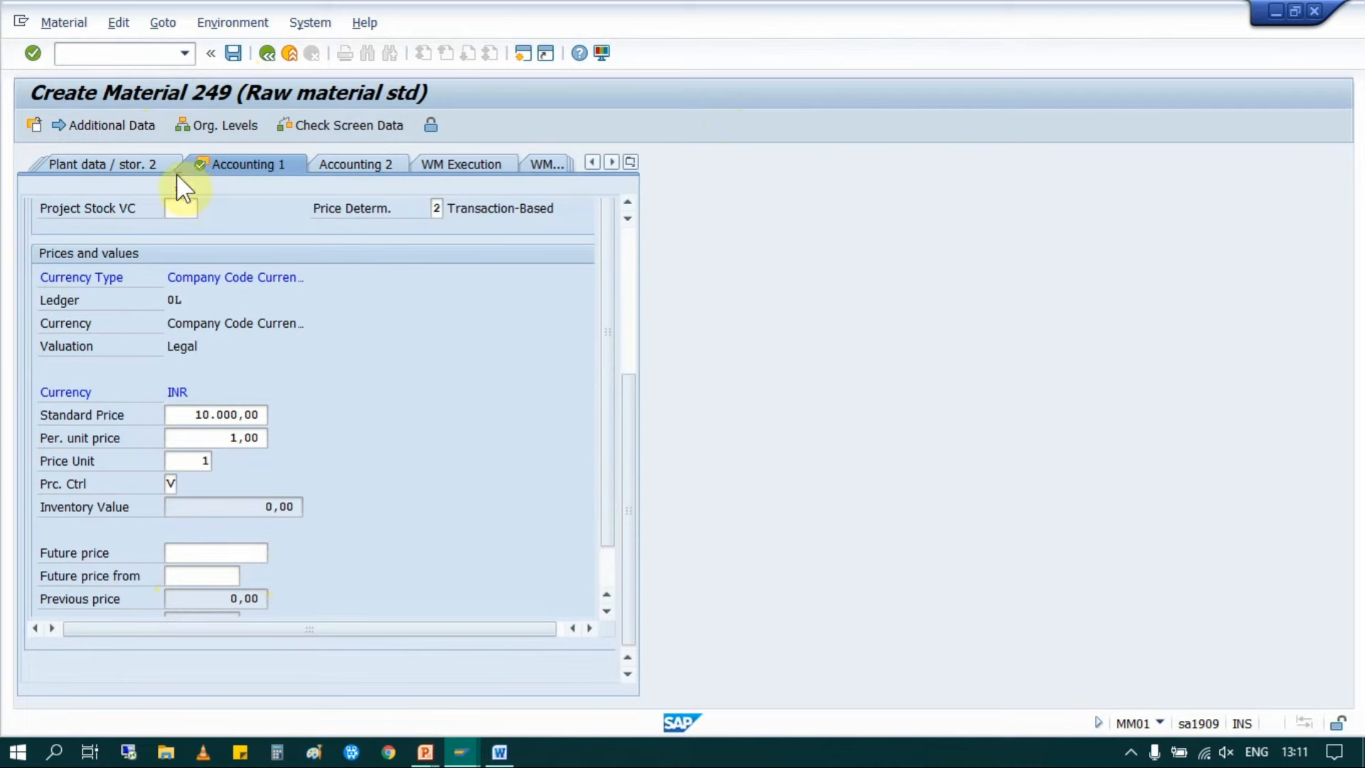
{"action": "left_click", "coordinate": [231, 54]}
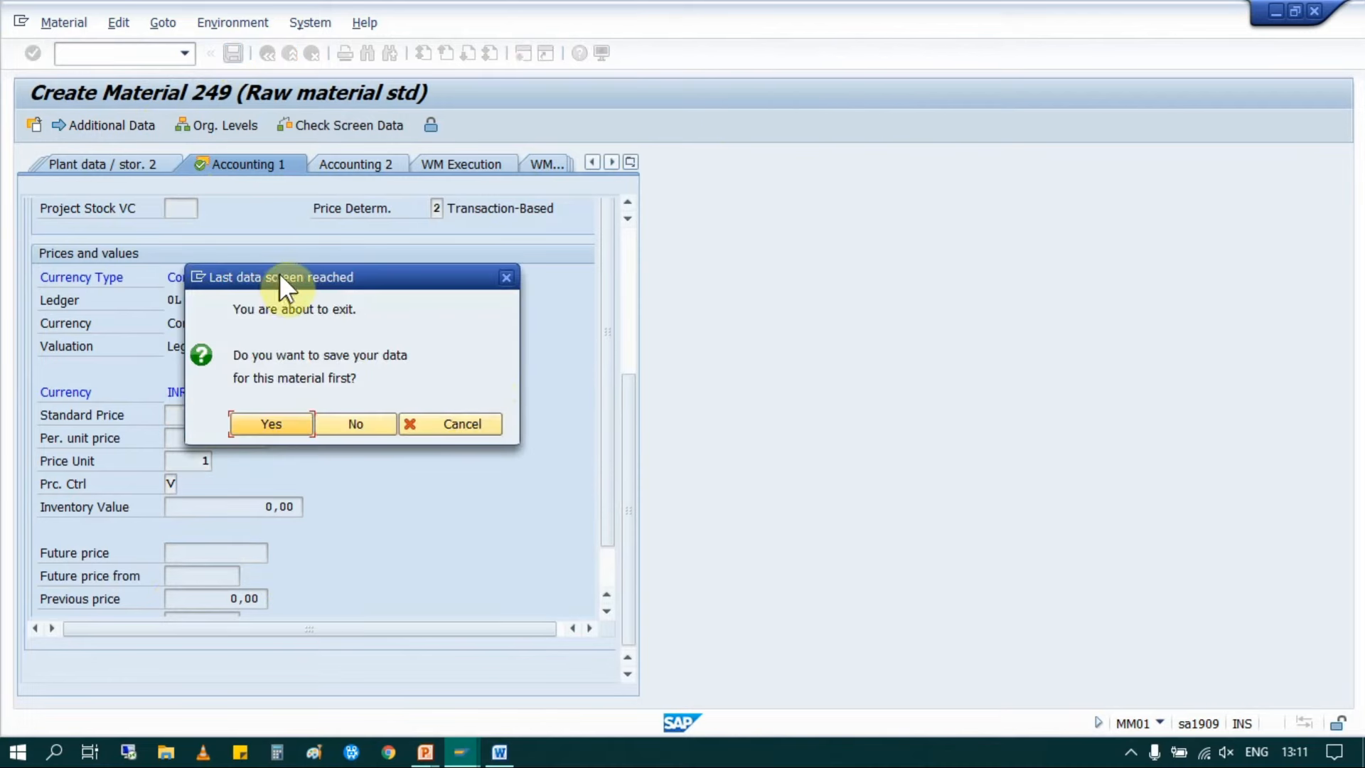
{"action": "left_click", "coordinate": [259, 424]}
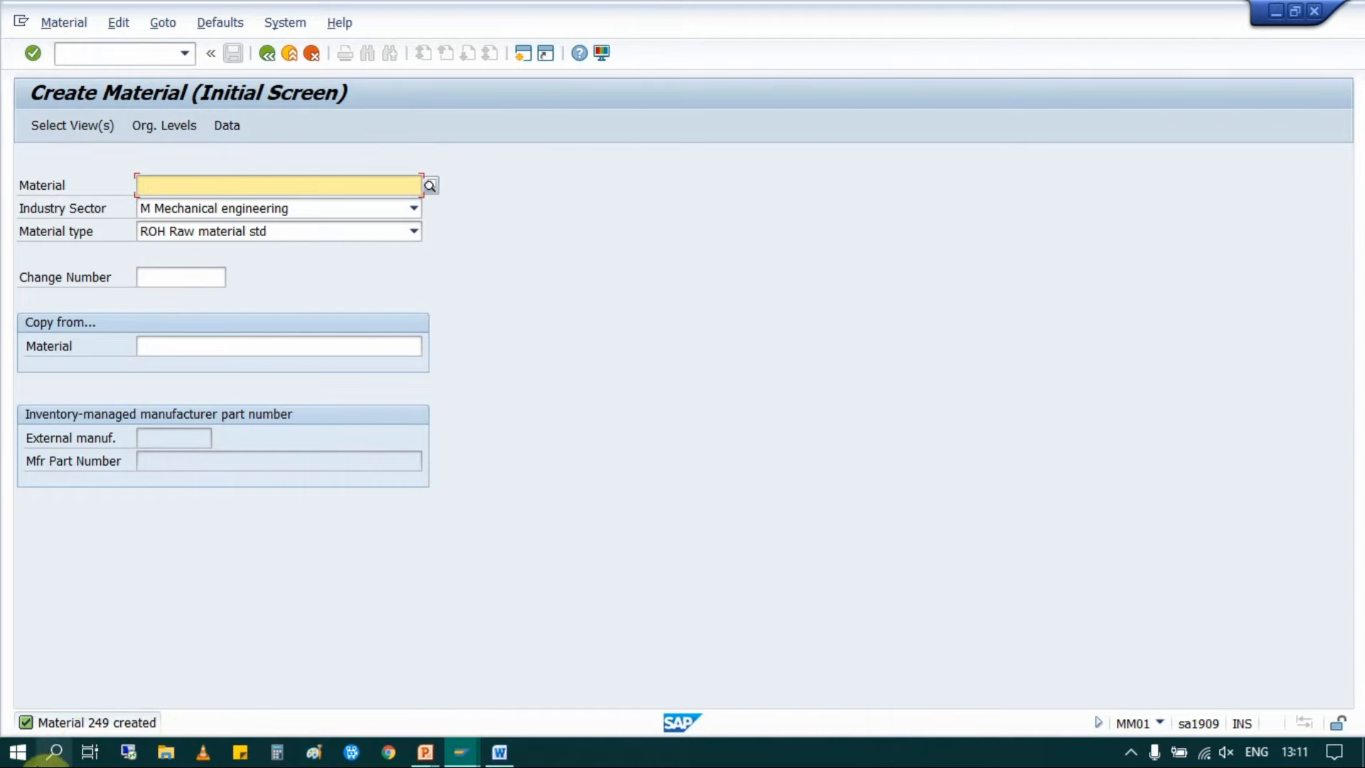
Step: Read the details of the material creation message and check the slide listing the material master transaction codes
{"action": "key", "text": "F1"}
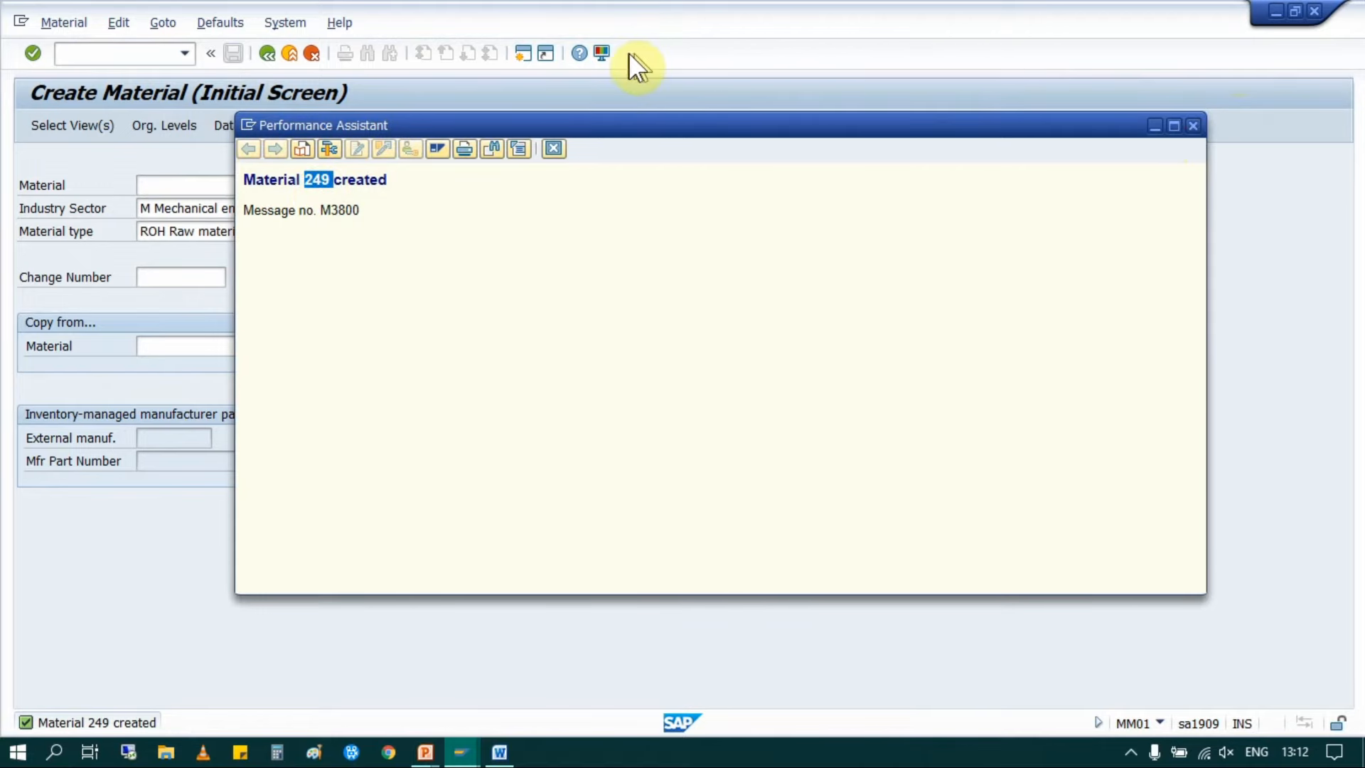
{"action": "key", "text": "Escape"}
{"action": "key", "text": "alt+Tab"}
{"action": "key", "text": "alt+Tab"}
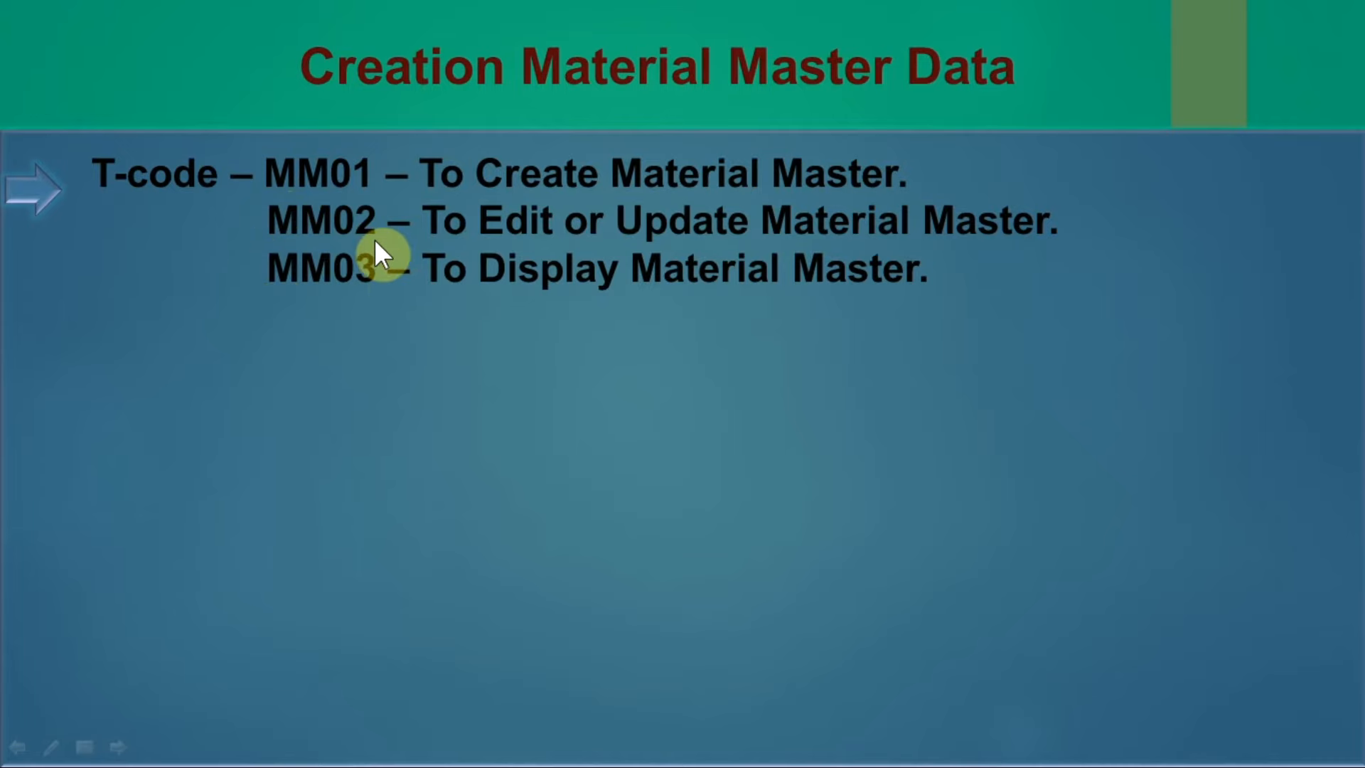
{"action": "key", "text": "alt+Tab"}
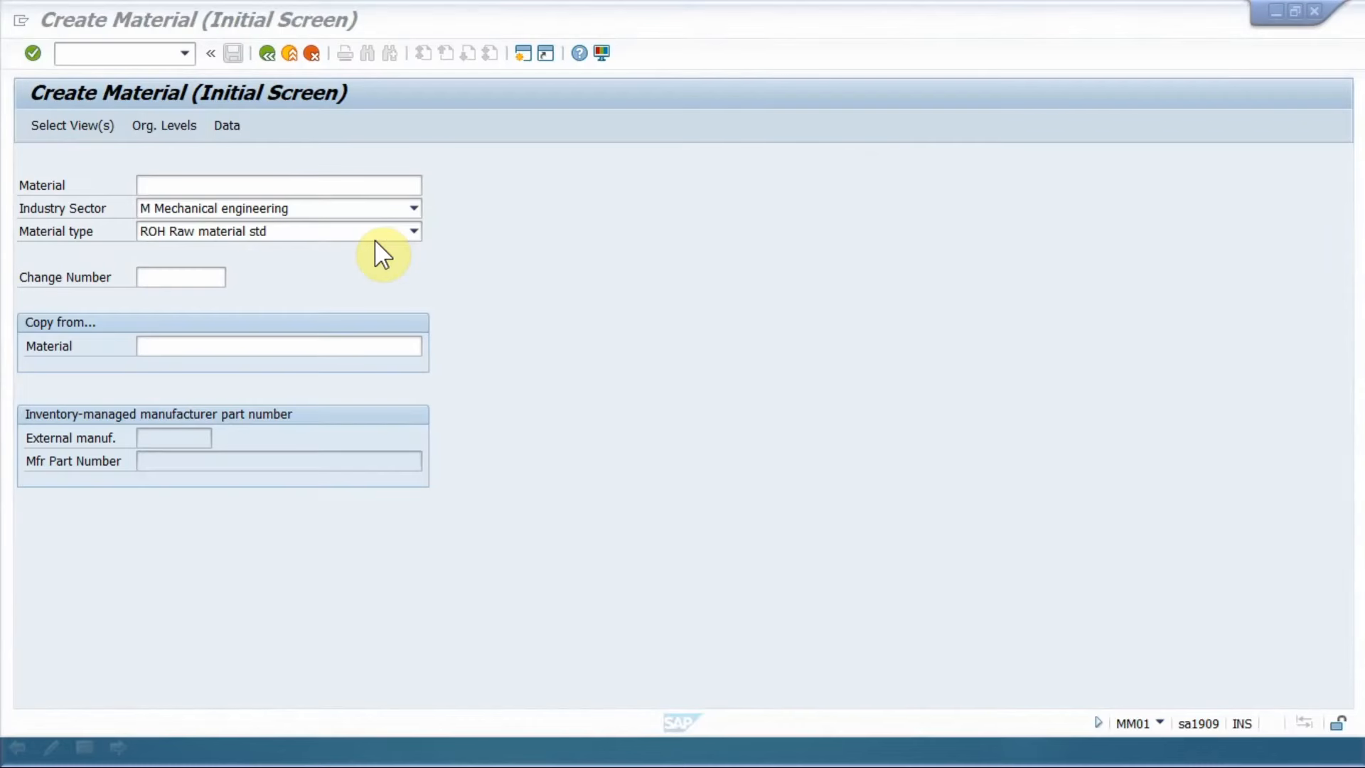
Step: Leave material creation and start transaction MM02 to change a material
{"action": "left_click", "coordinate": [290, 53]}
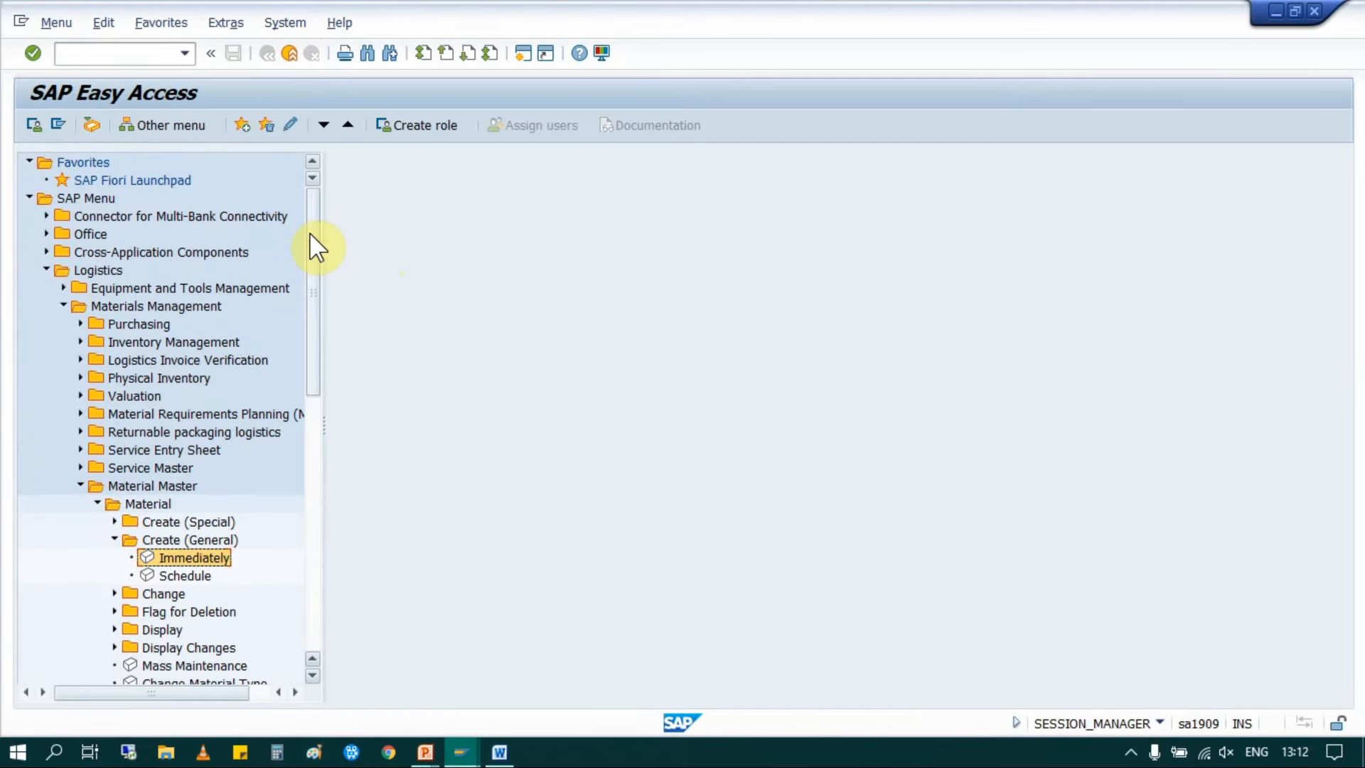
{"action": "left_click", "coordinate": [119, 53]}
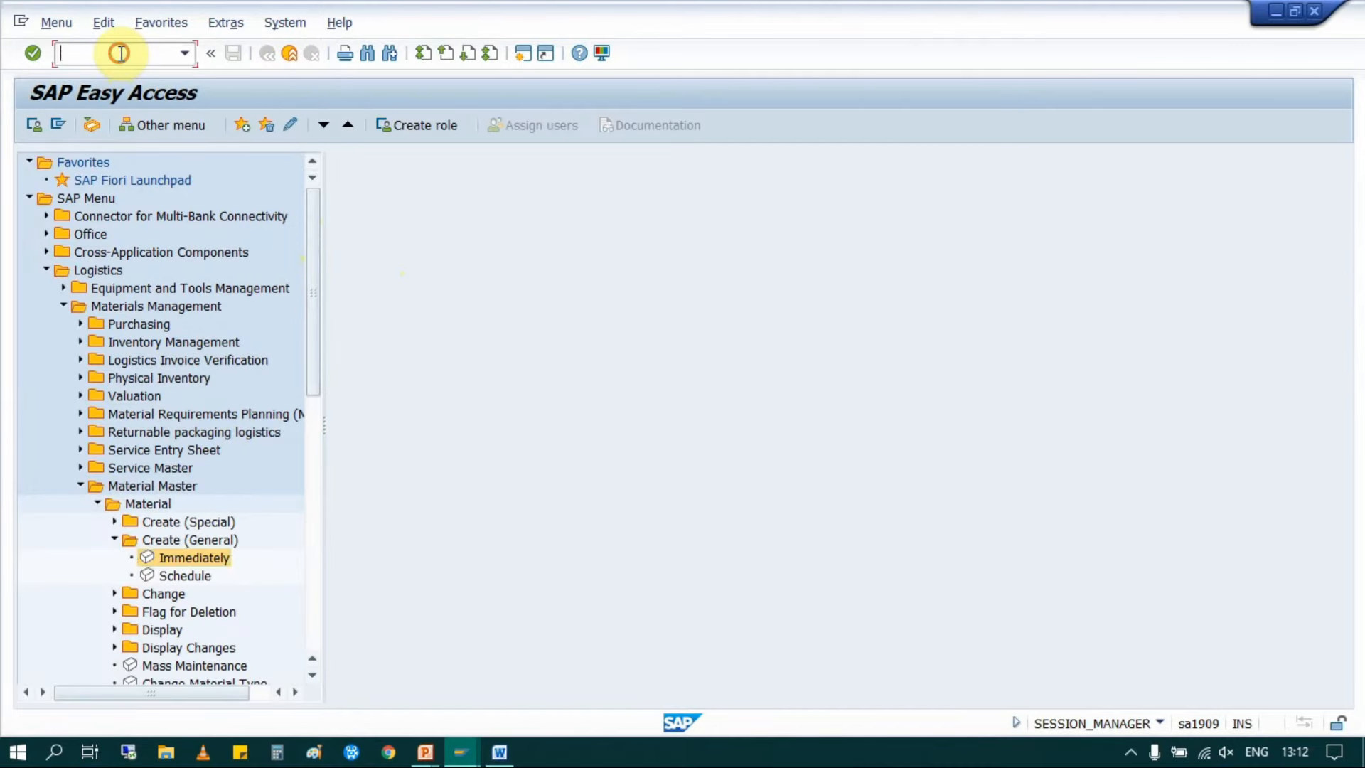
{"action": "type", "text": "MM02"}
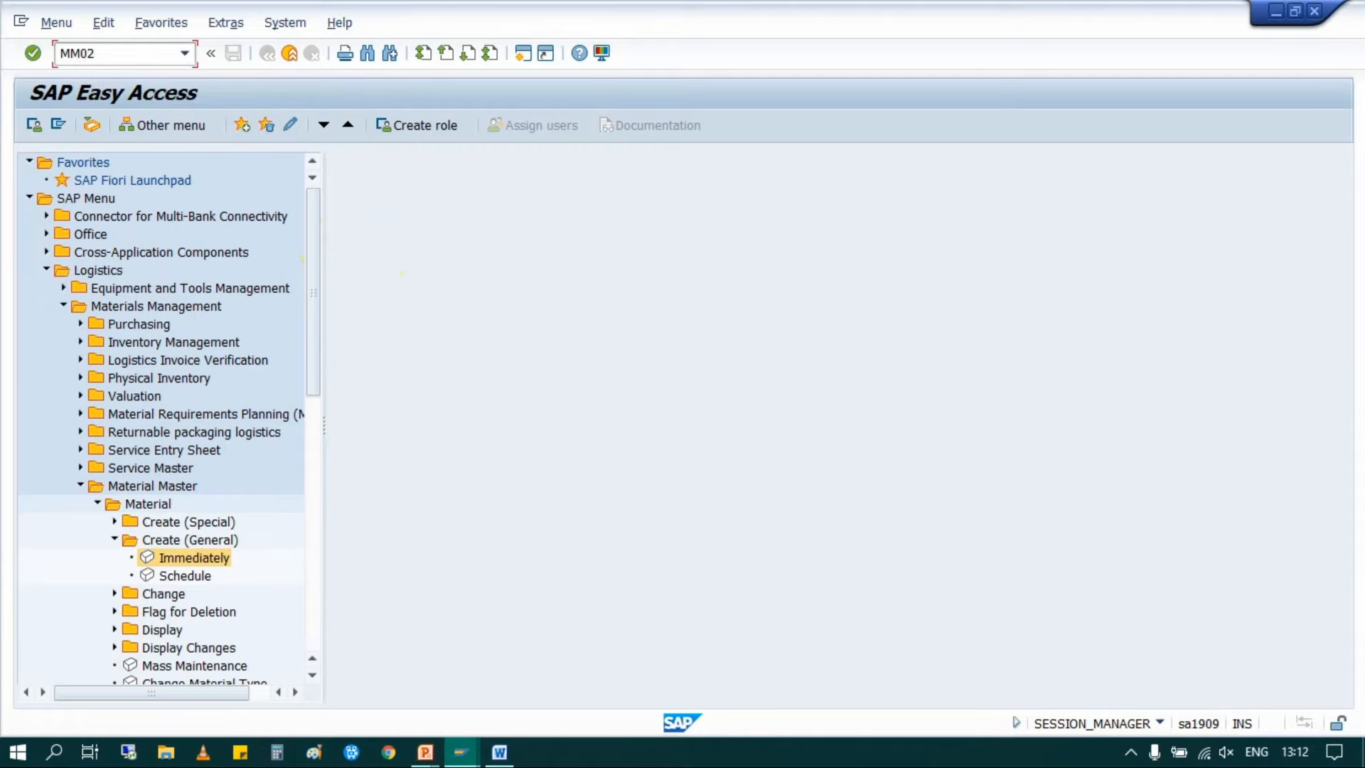
{"action": "key", "text": "Return"}
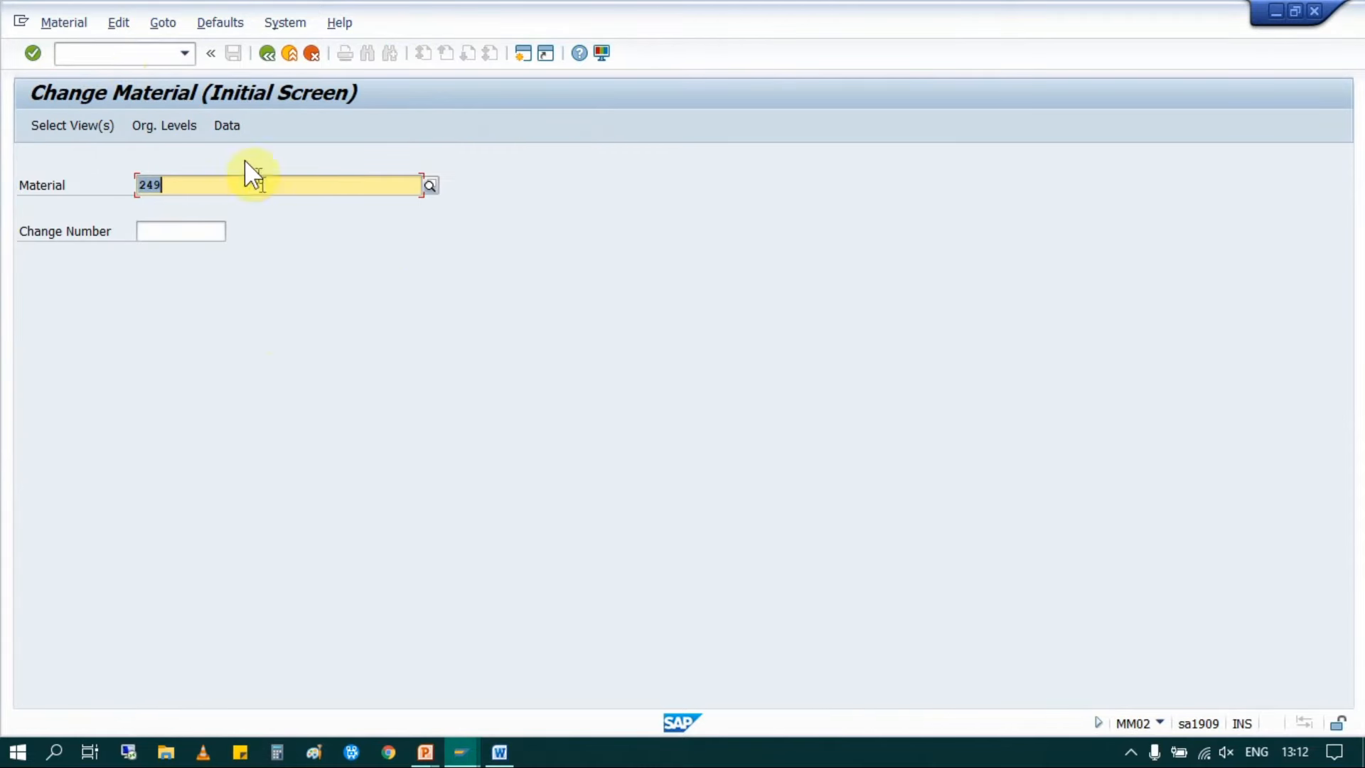
Step: Open material 249 for change with only Basic Data 1 selected, deselecting Purchasing, General Plant Data / Storage 1 and Accounting 1
{"action": "left_click", "coordinate": [200, 176]}
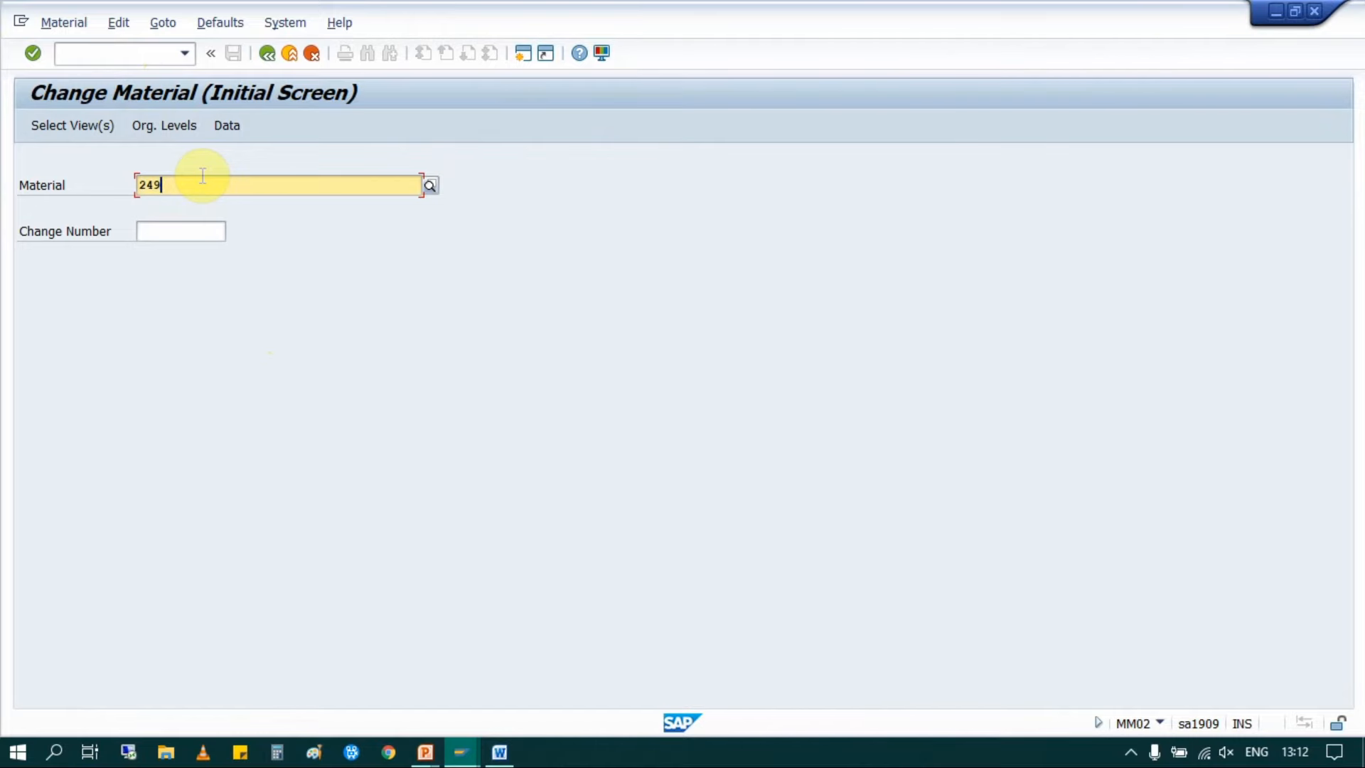
{"action": "key", "text": "Return"}
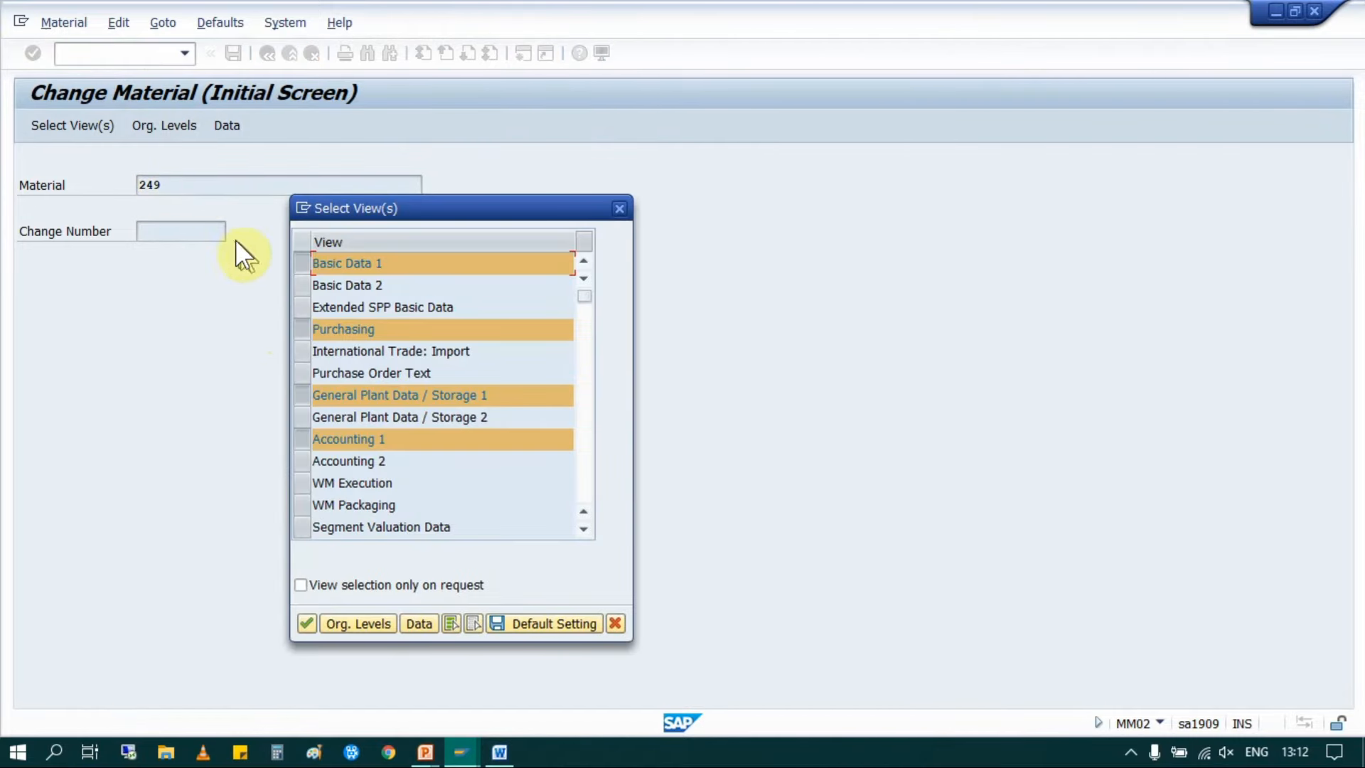
{"action": "scroll", "coordinate": [369, 446], "scroll_direction": "down", "scroll_amount": 2}
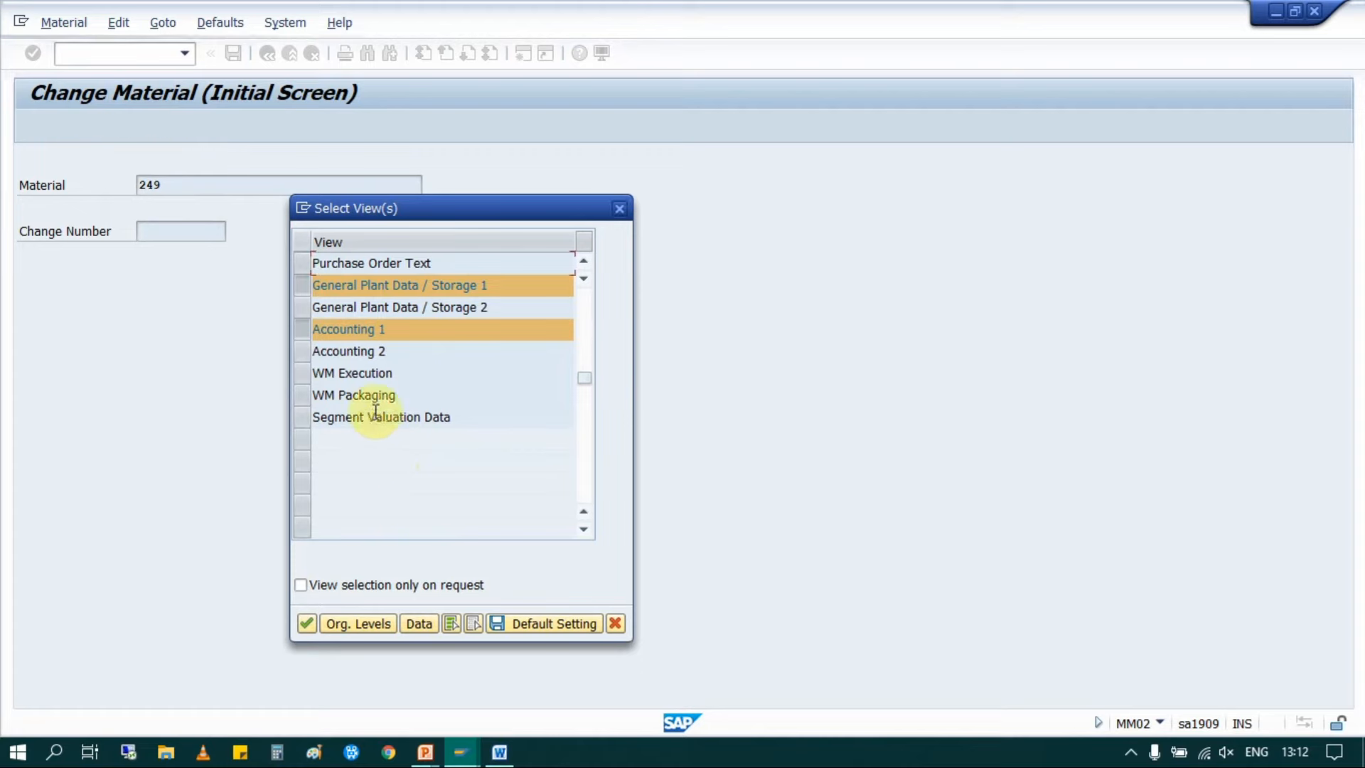
{"action": "scroll", "coordinate": [384, 423], "scroll_direction": "up", "scroll_amount": 2}
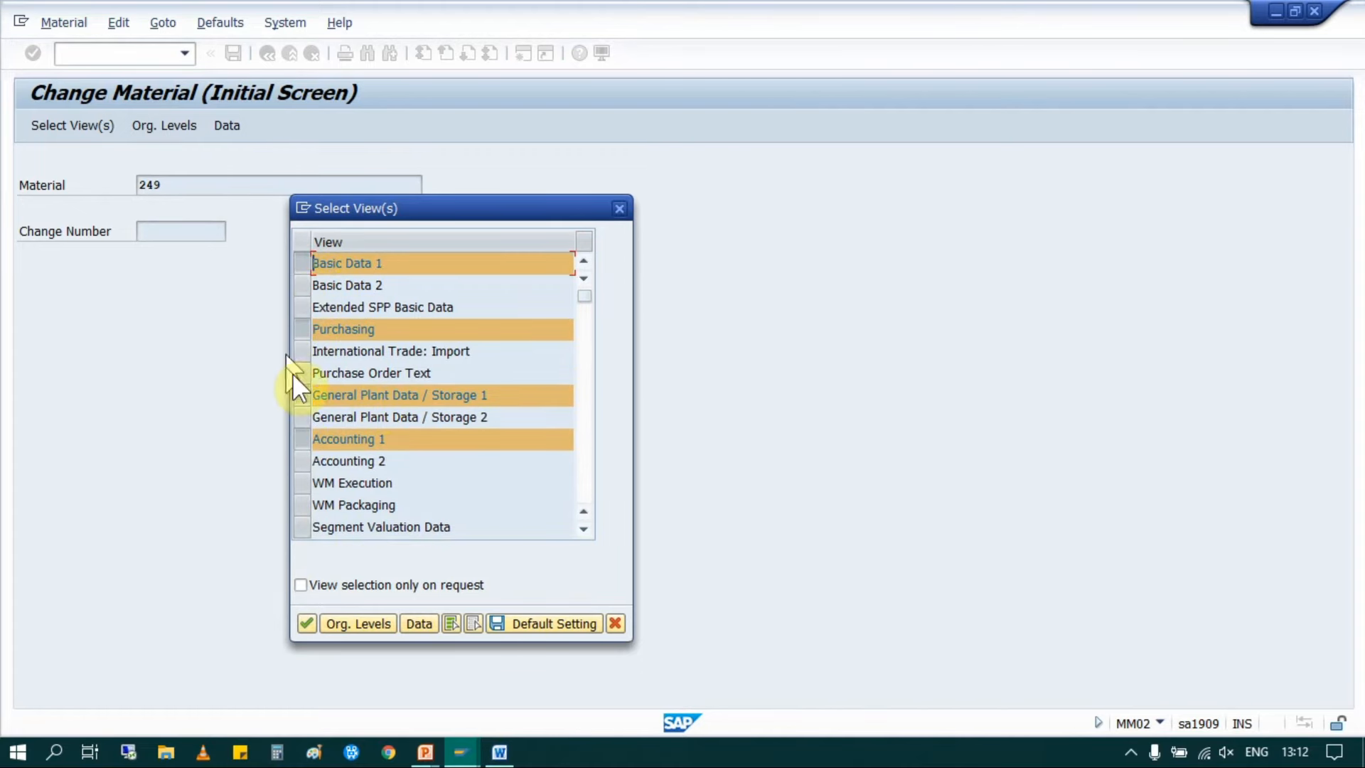
{"action": "left_click", "coordinate": [310, 328]}
{"action": "left_click", "coordinate": [301, 396]}
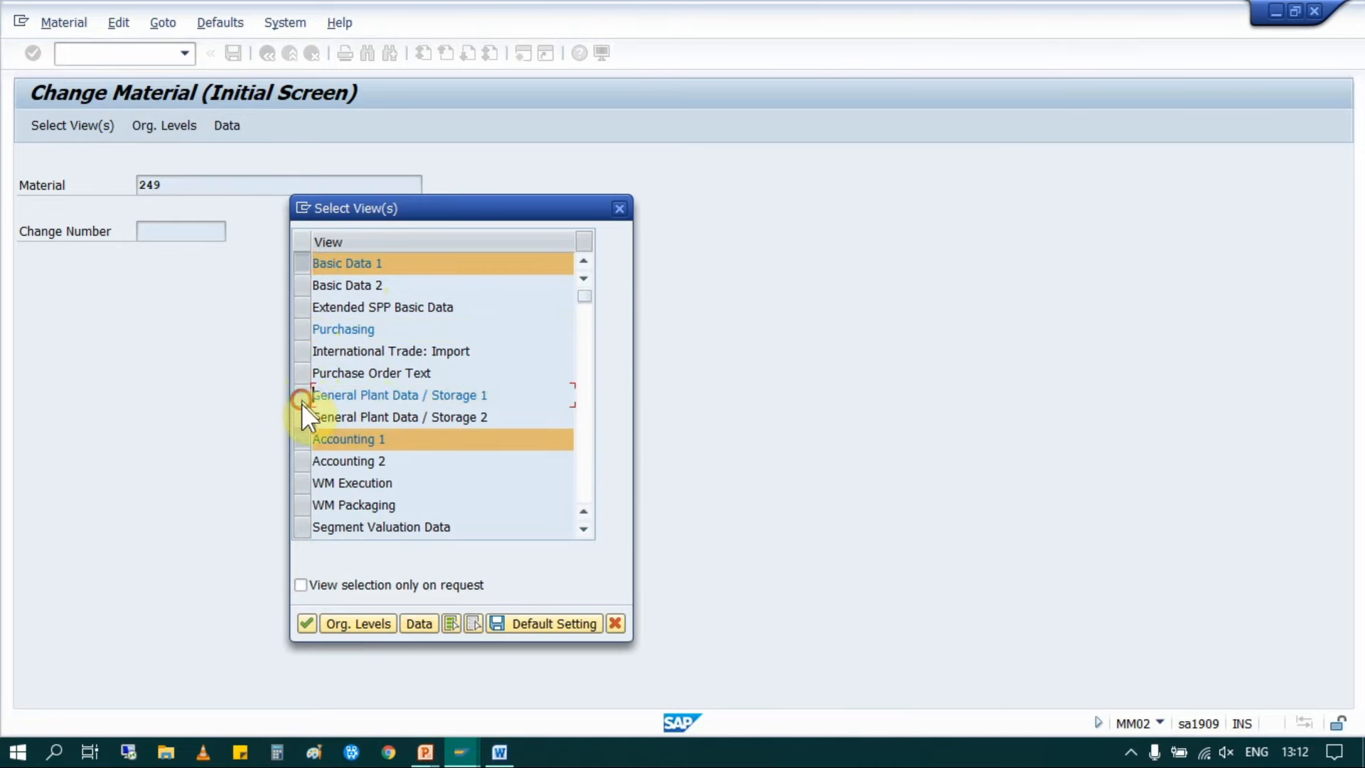
{"action": "left_click", "coordinate": [310, 438]}
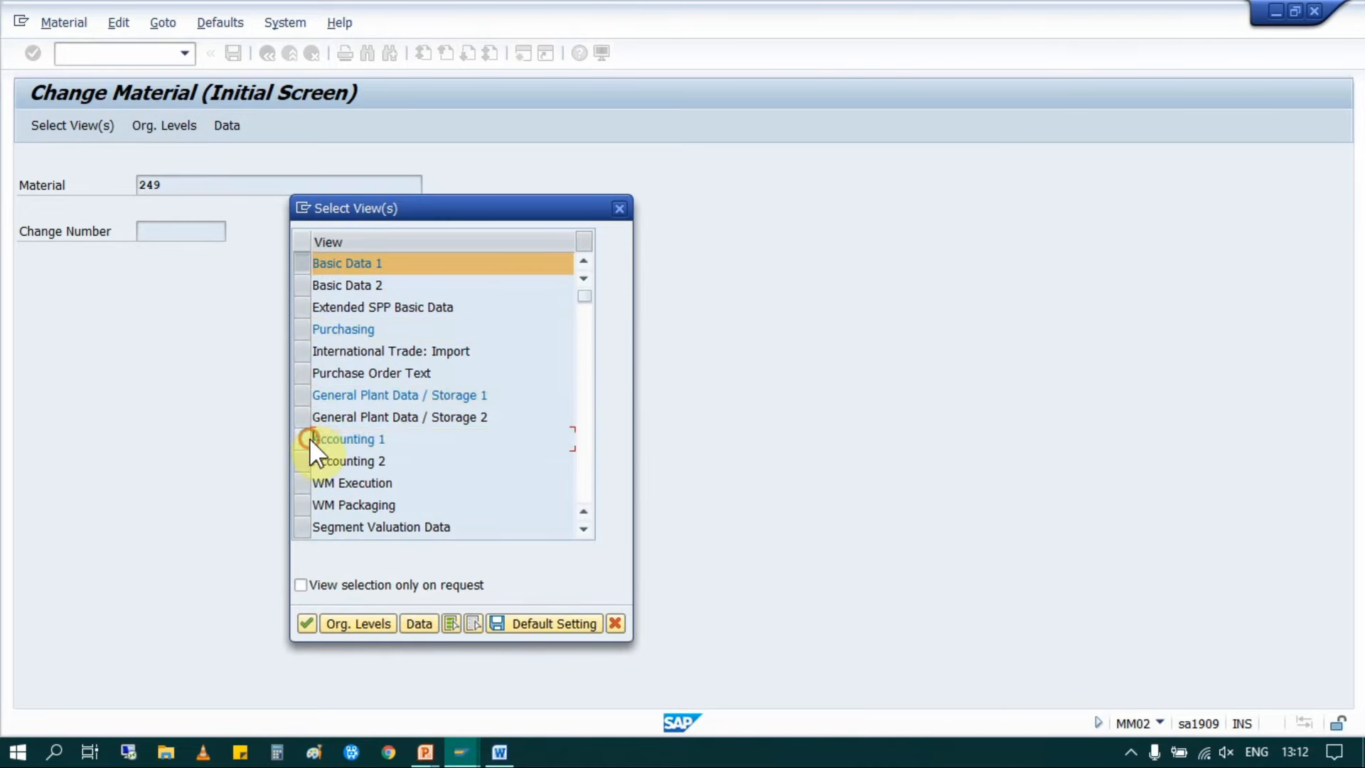
{"action": "left_click", "coordinate": [305, 624]}
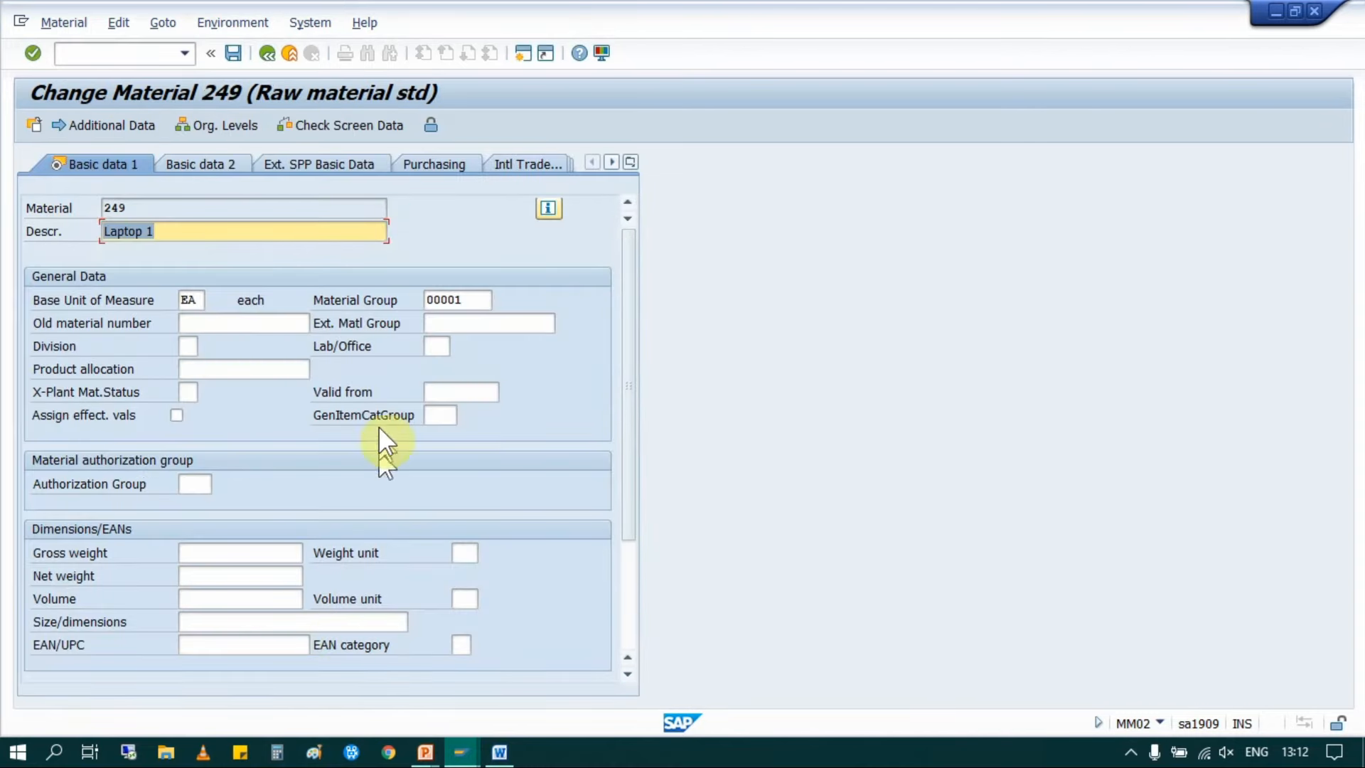
Step: Edit the material group in the basic data of material 249, save the material and leave the transaction
{"action": "left_click", "coordinate": [472, 299]}
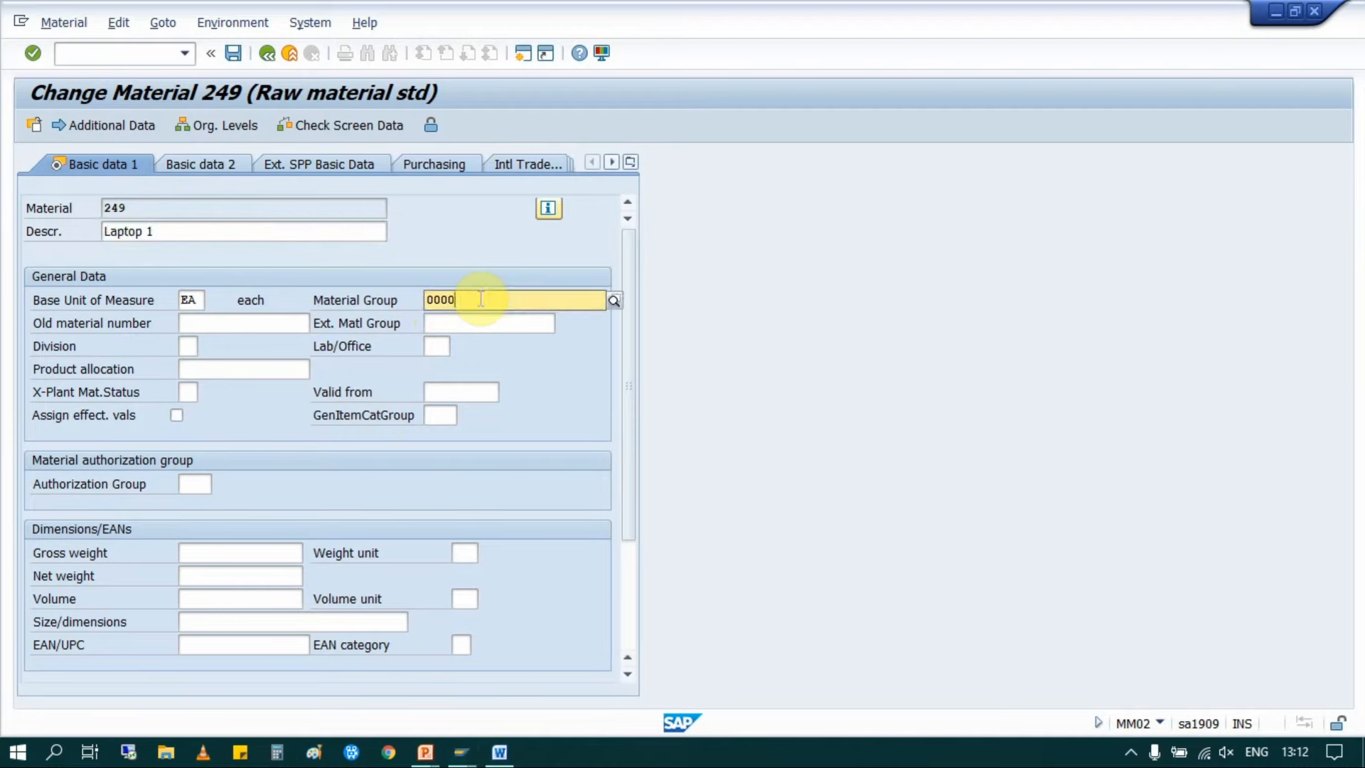
{"action": "double_click", "coordinate": [481, 300]}
{"action": "key", "text": "Return"}
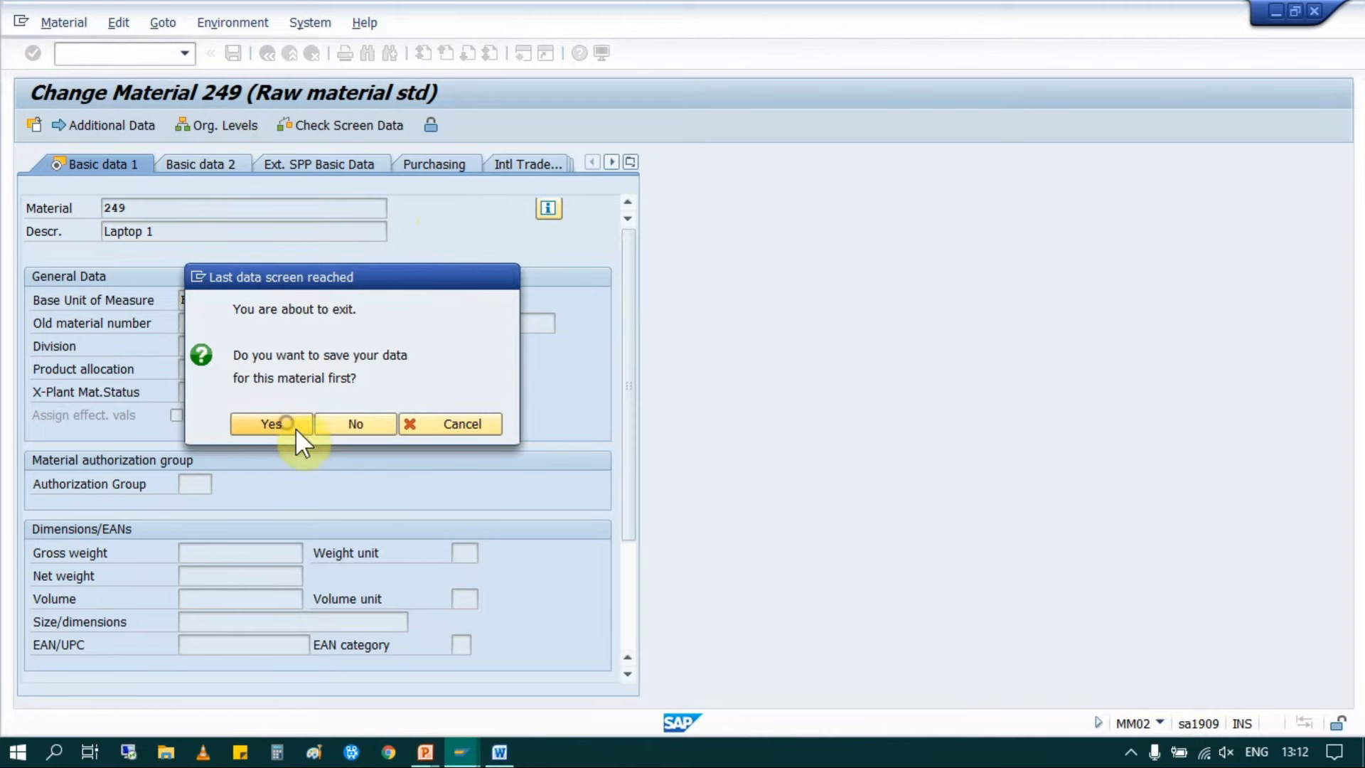
{"action": "left_click", "coordinate": [293, 425]}
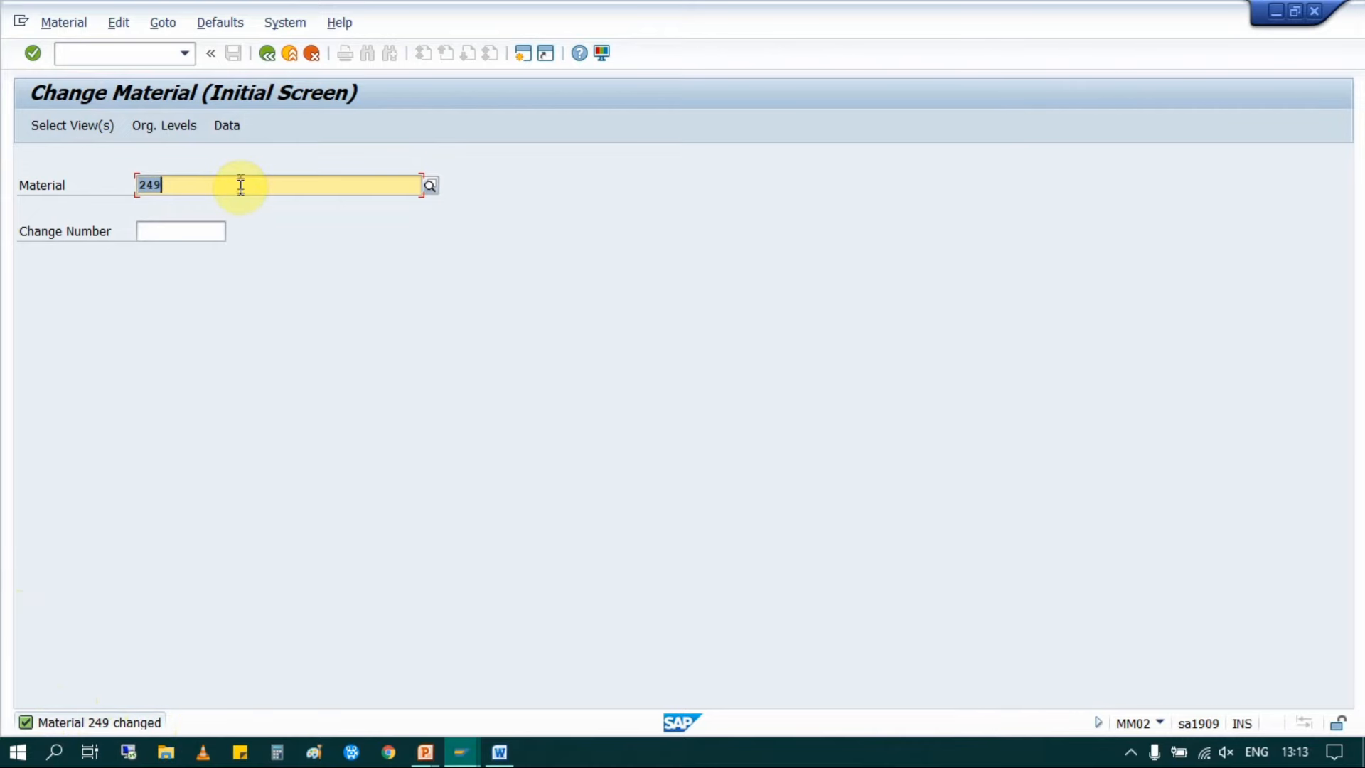
{"action": "left_click", "coordinate": [296, 62]}
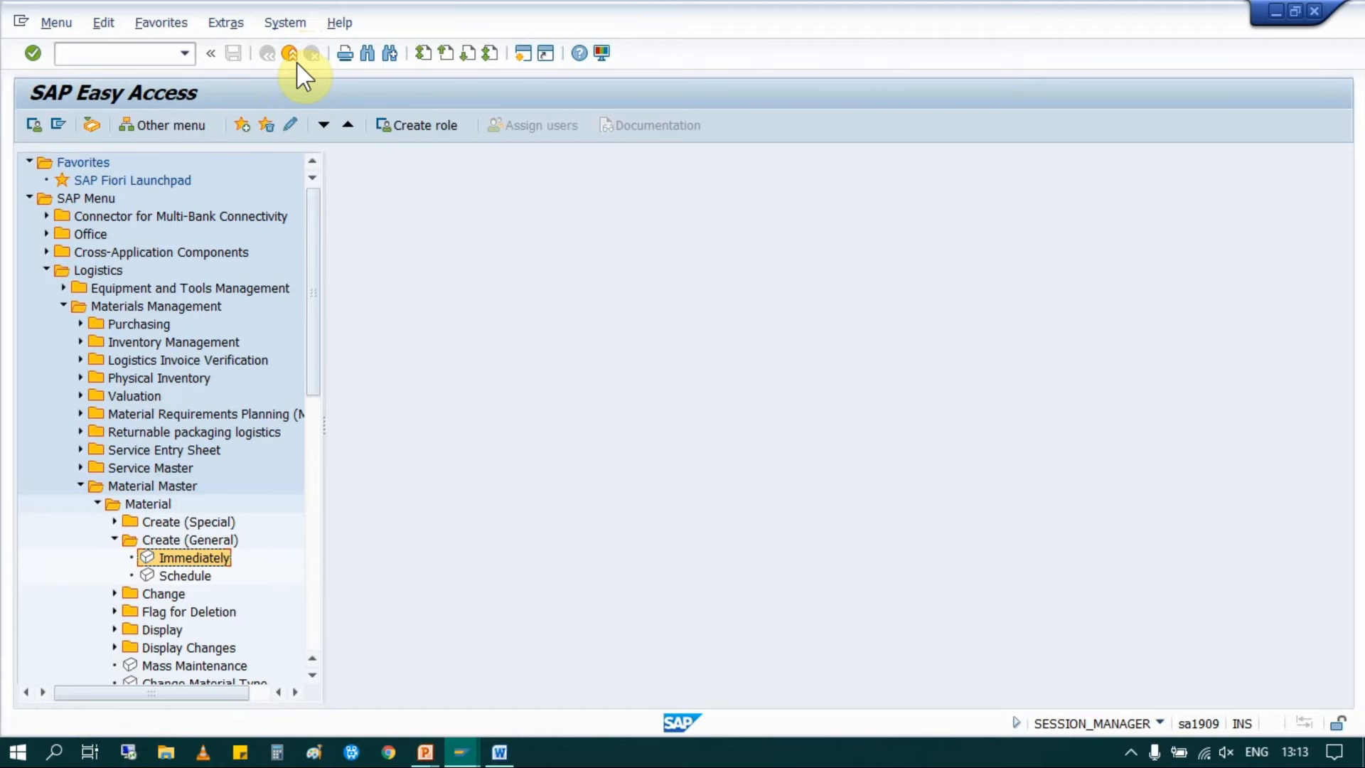
Step: Start transaction MM03 and open material 249 for display with the preselected views
{"action": "left_click", "coordinate": [138, 49]}
{"action": "type", "text": "MM03"}
{"action": "key", "text": "Return"}
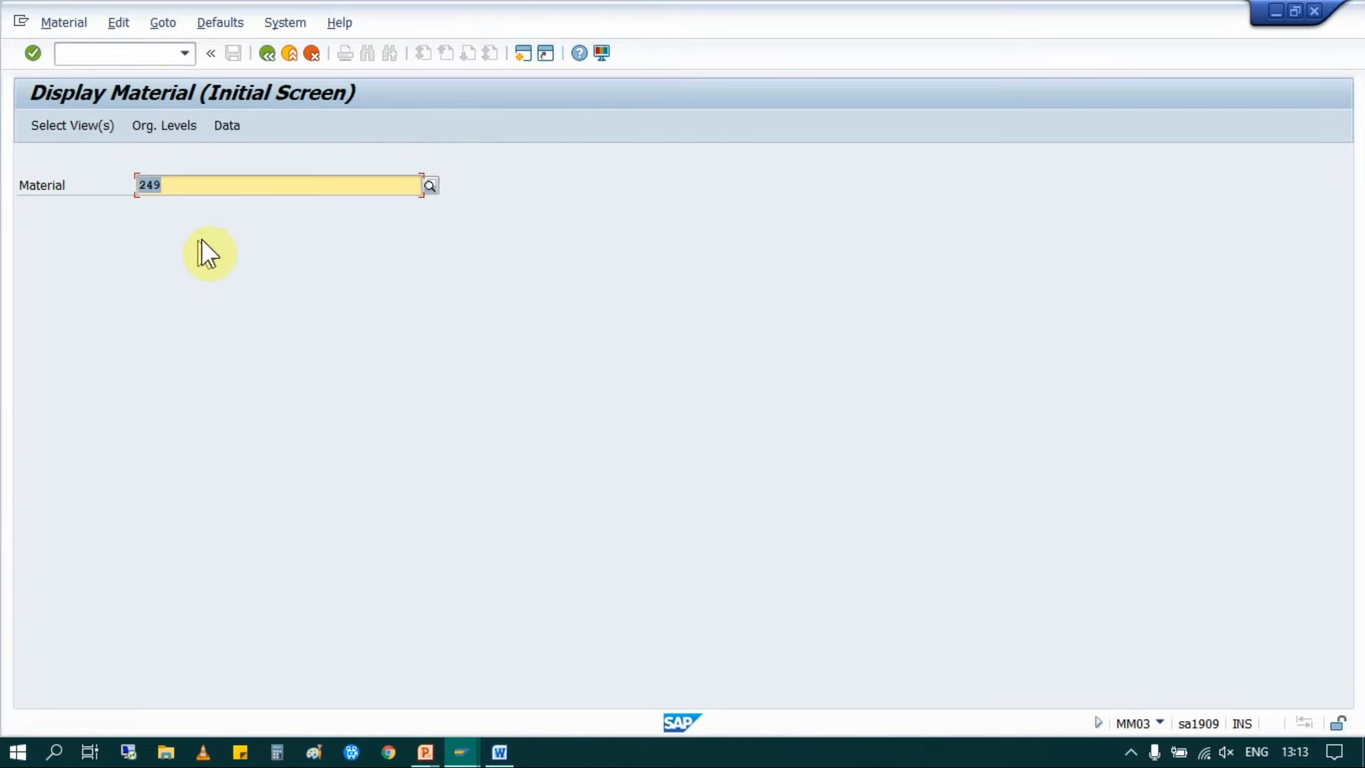
{"action": "key", "text": "Return"}
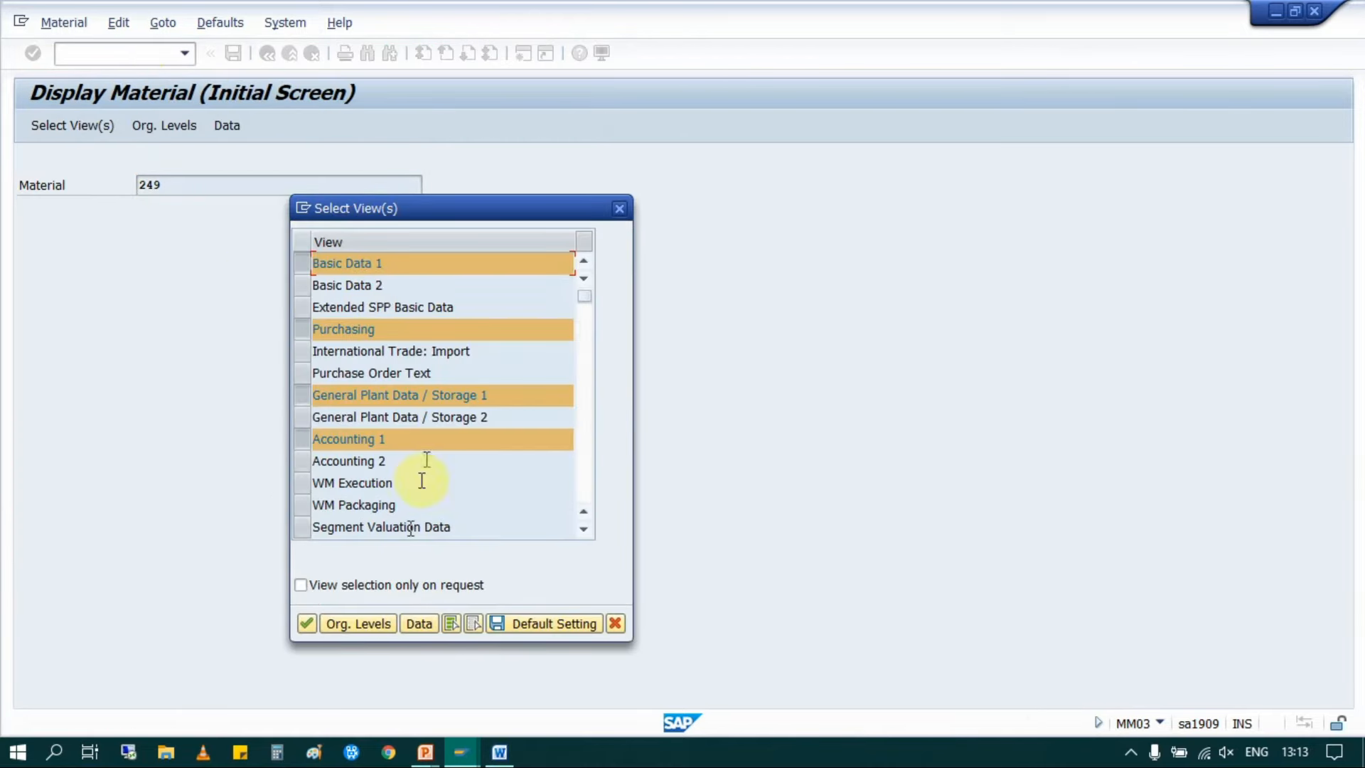
{"action": "left_click_drag", "start_coordinate": [418, 203], "coordinate": [630, 168]}
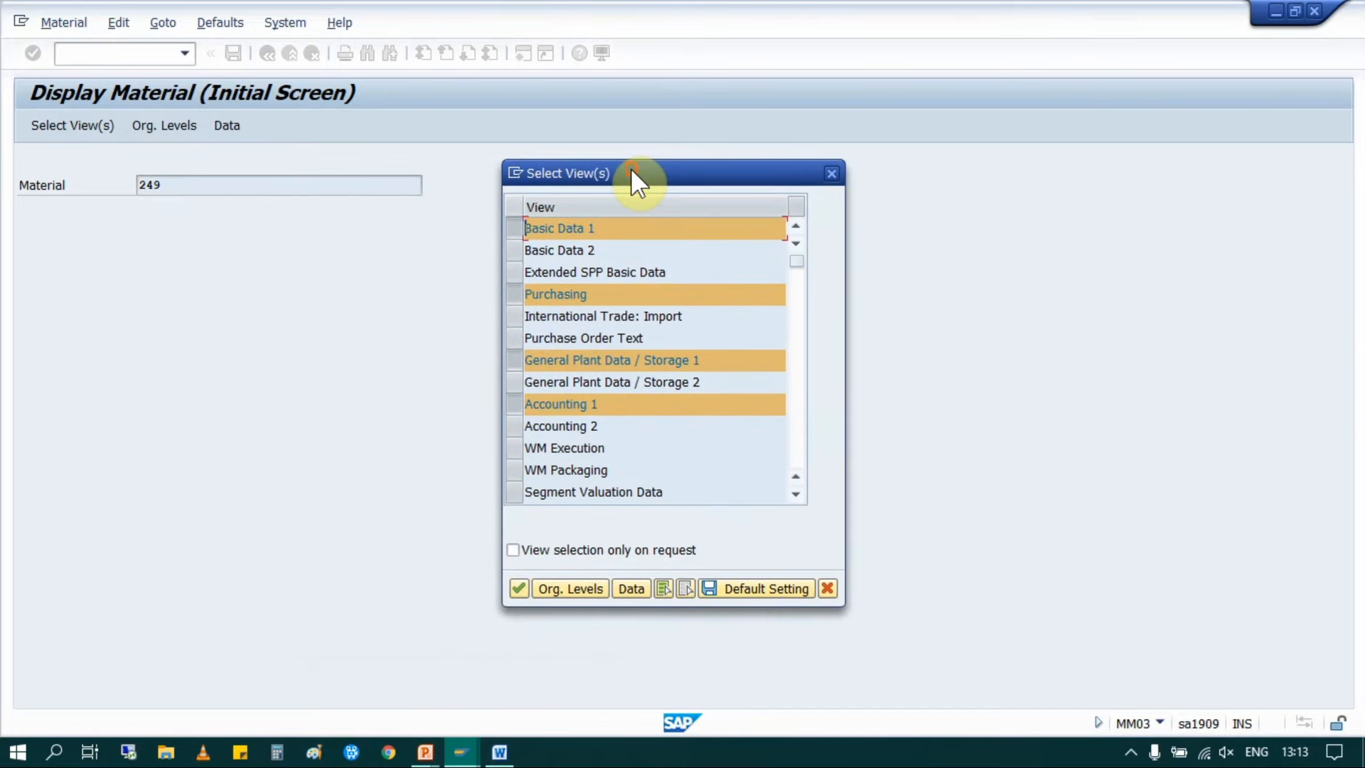
{"action": "left_click", "coordinate": [517, 587]}
Step: Set the organizational levels to plant IN10 without a storage location or valuation type and display the material
{"action": "left_click", "coordinate": [318, 241]}
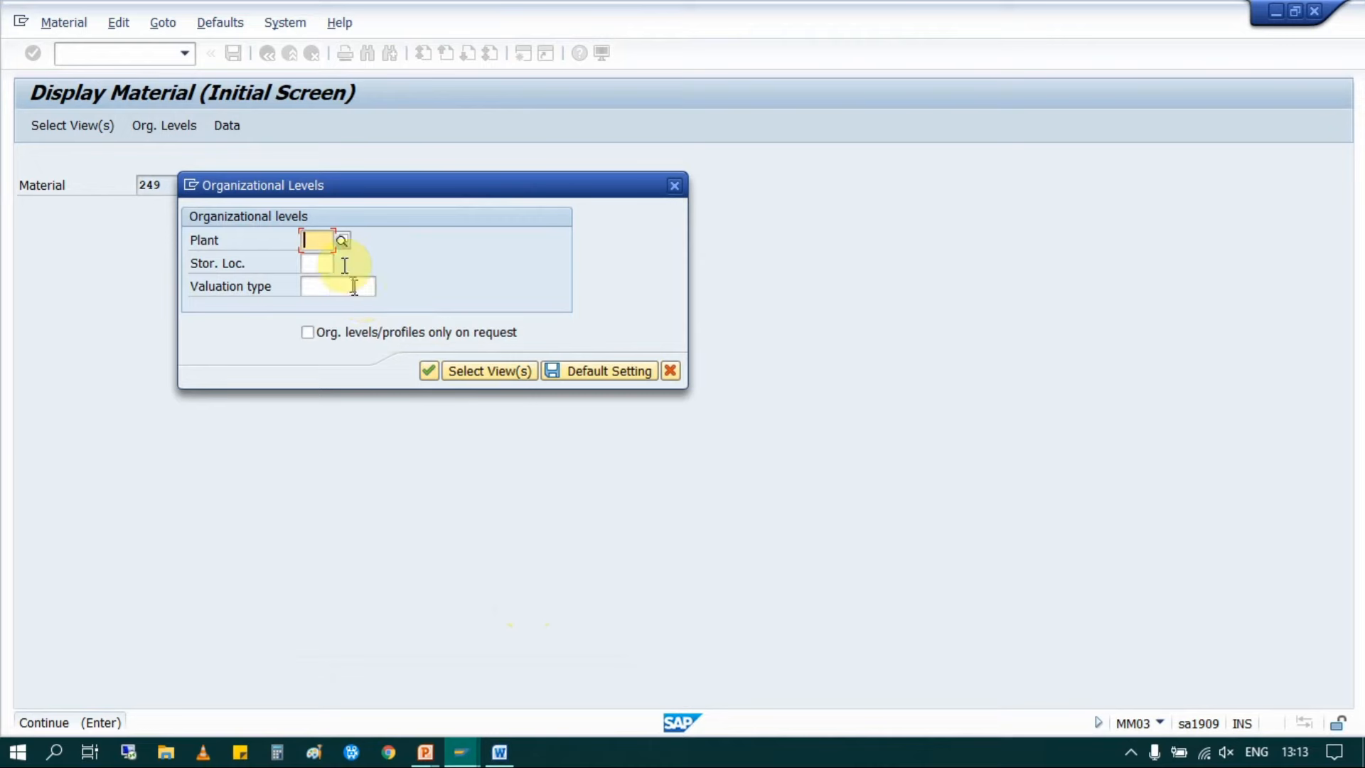
{"action": "left_click", "coordinate": [317, 260]}
{"action": "left_click", "coordinate": [320, 264]}
{"action": "left_click", "coordinate": [319, 284]}
{"action": "left_click", "coordinate": [428, 370]}
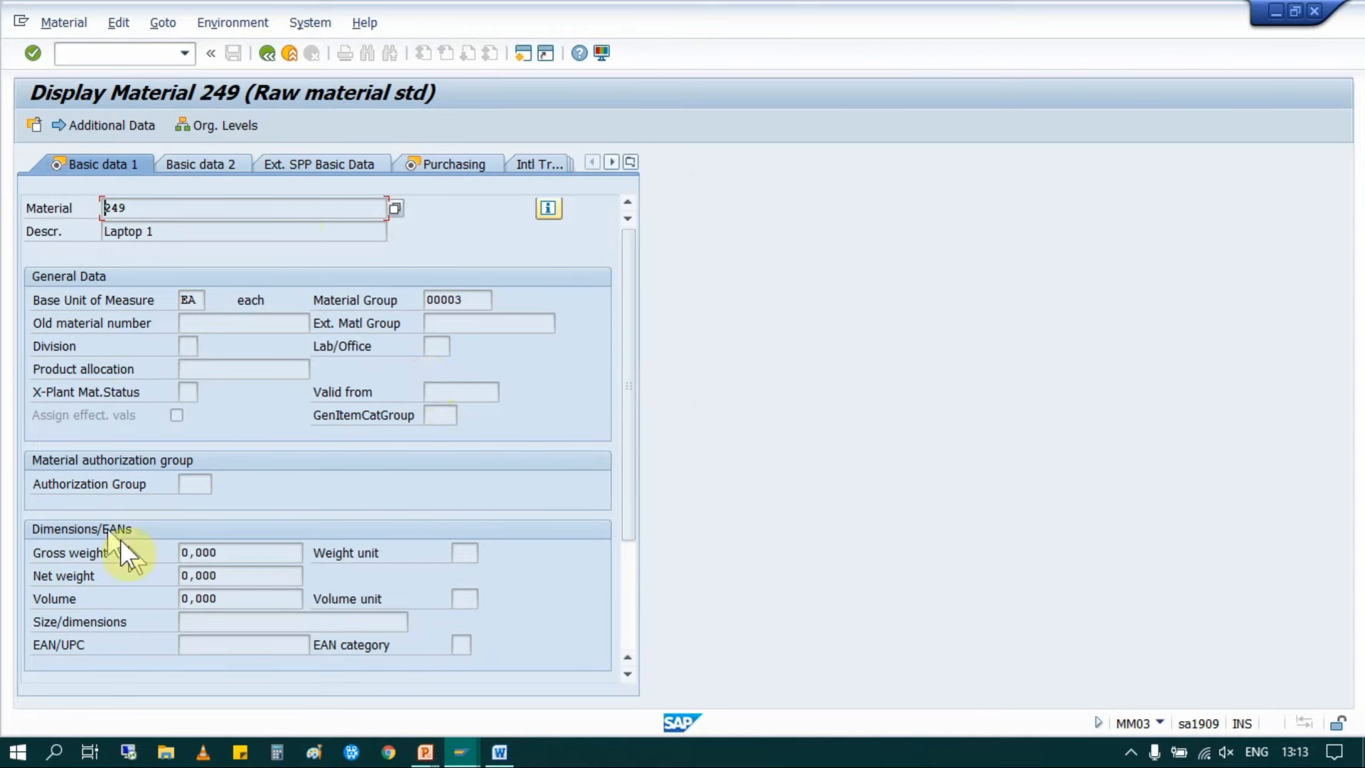
Step: Examine the Basic Data 1, Purchasing and Accounting 1 views of material 249, and leave the display transaction
{"action": "left_click", "coordinate": [244, 322]}
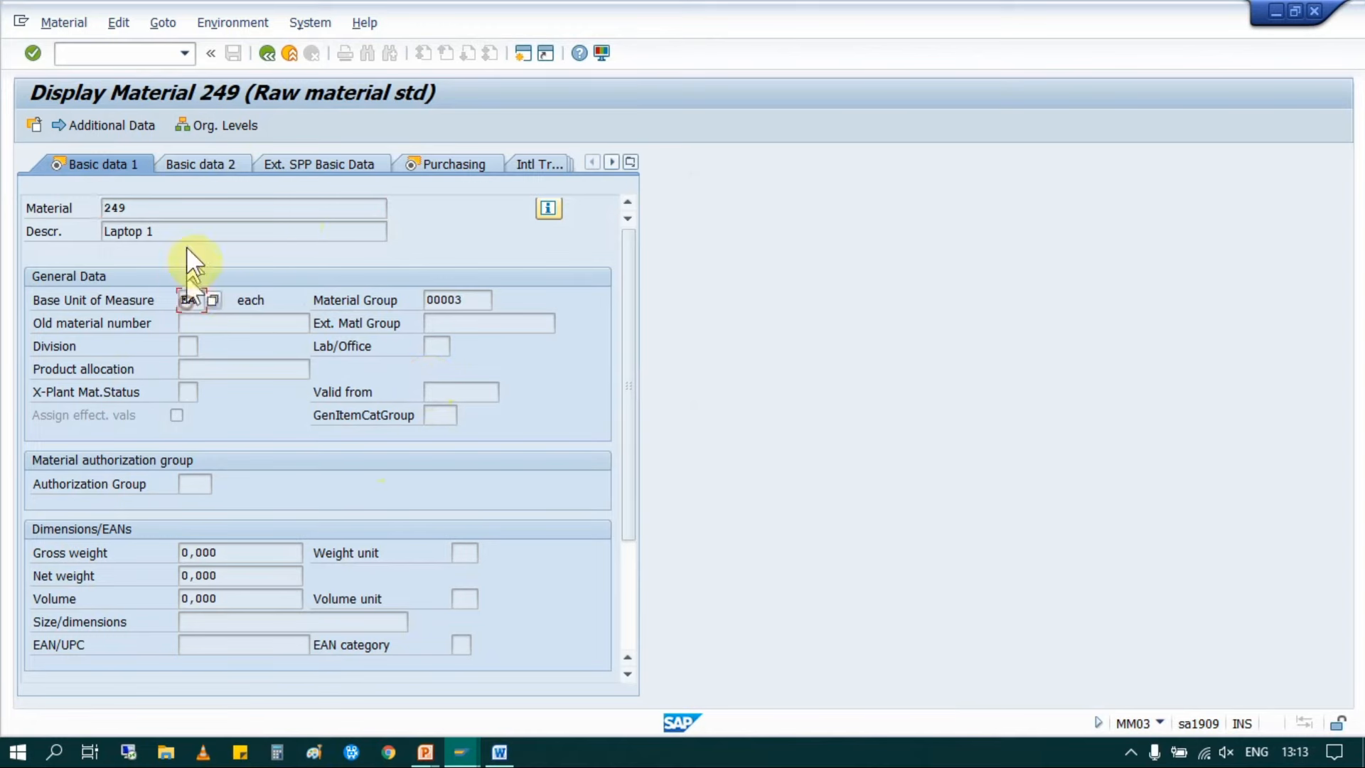
{"action": "left_click", "coordinate": [177, 207]}
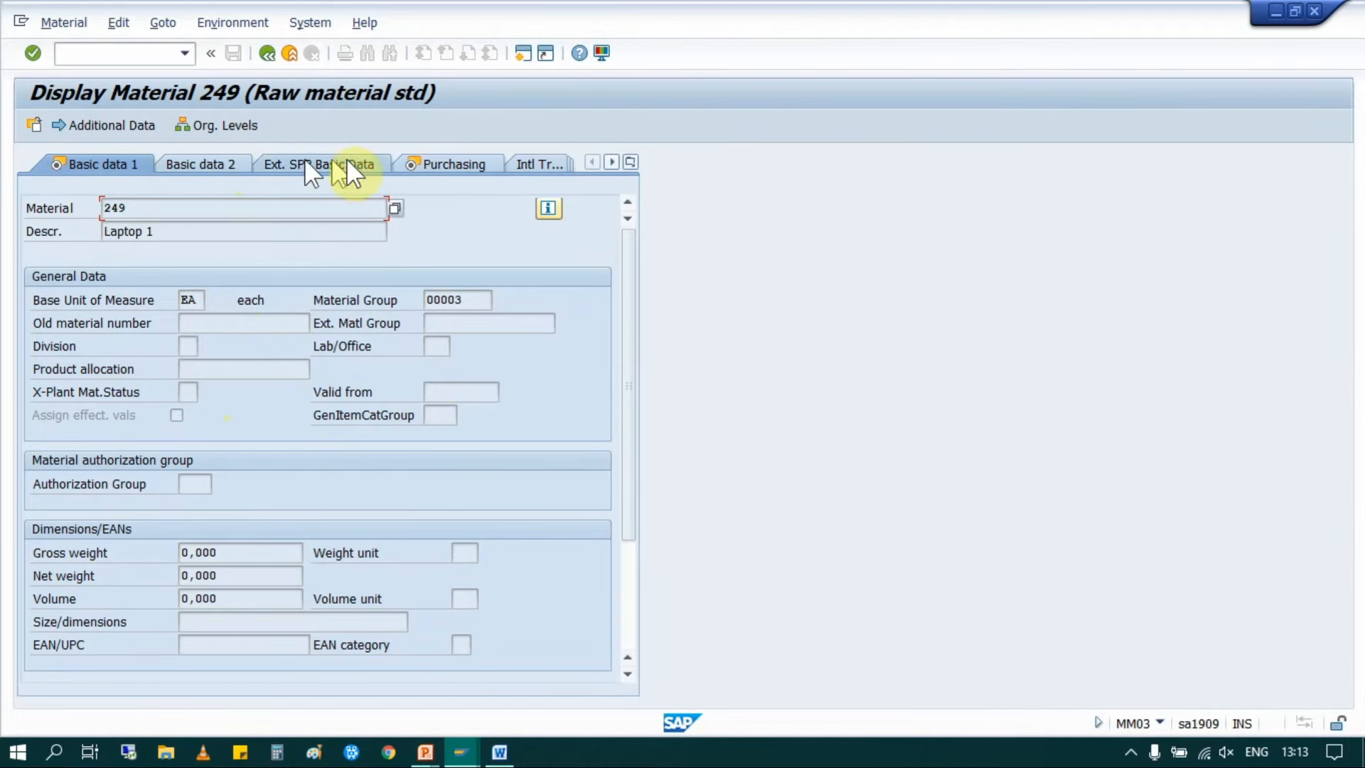
{"action": "left_click", "coordinate": [458, 164]}
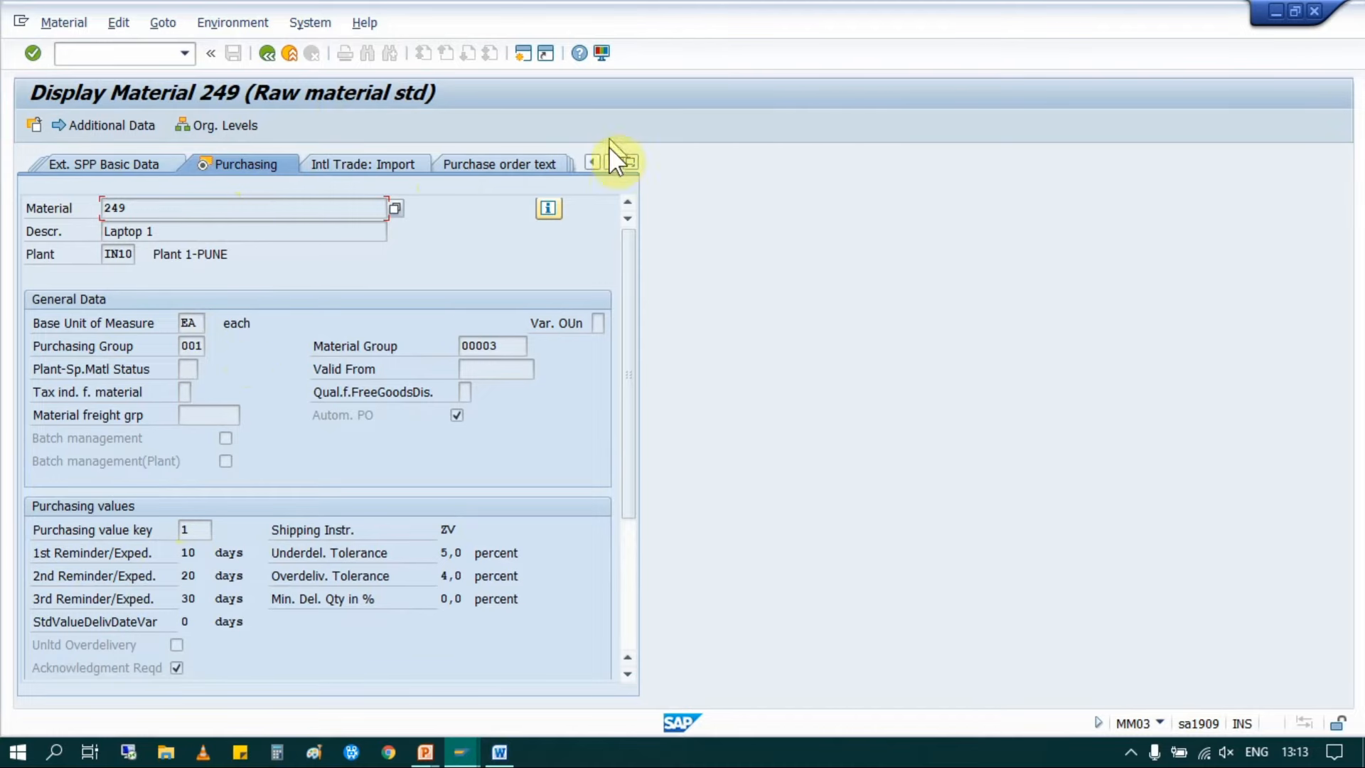
{"action": "left_click", "coordinate": [626, 161]}
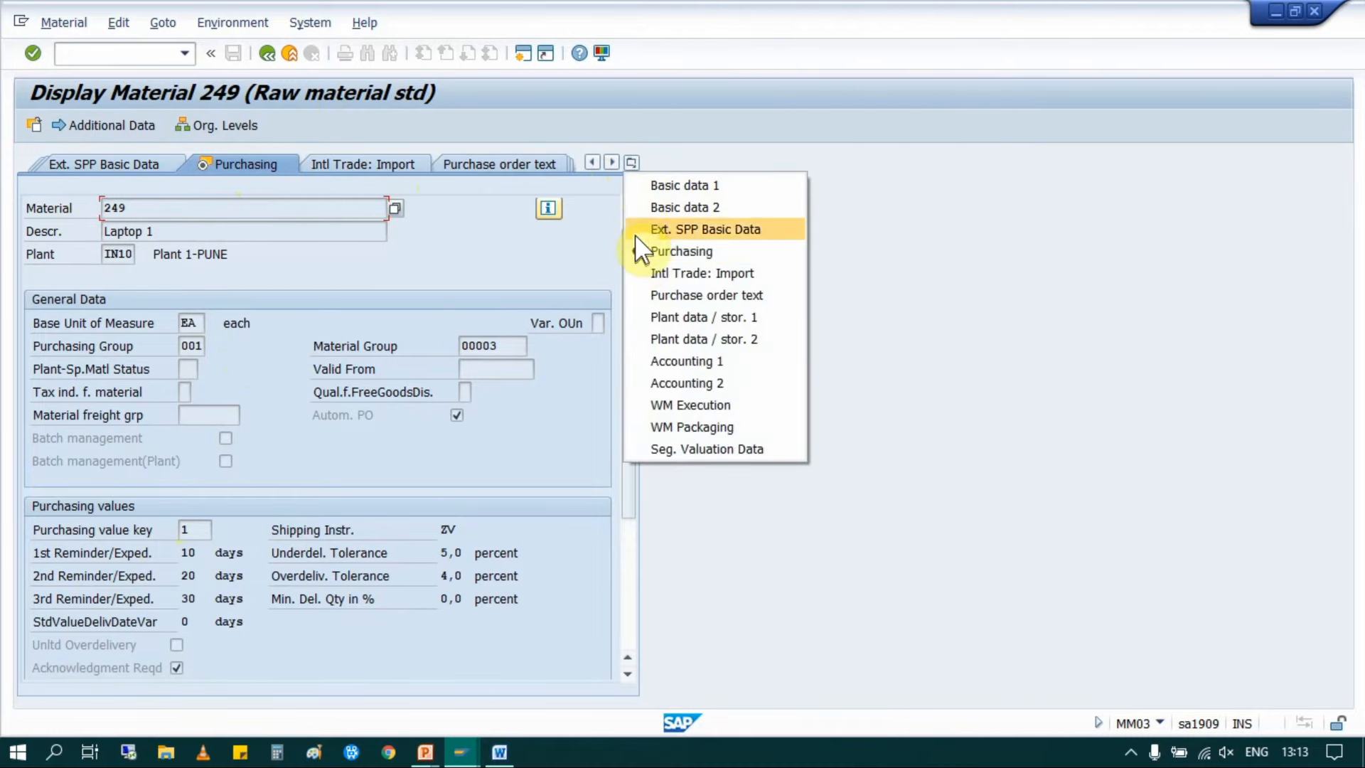
{"action": "left_click", "coordinate": [699, 361]}
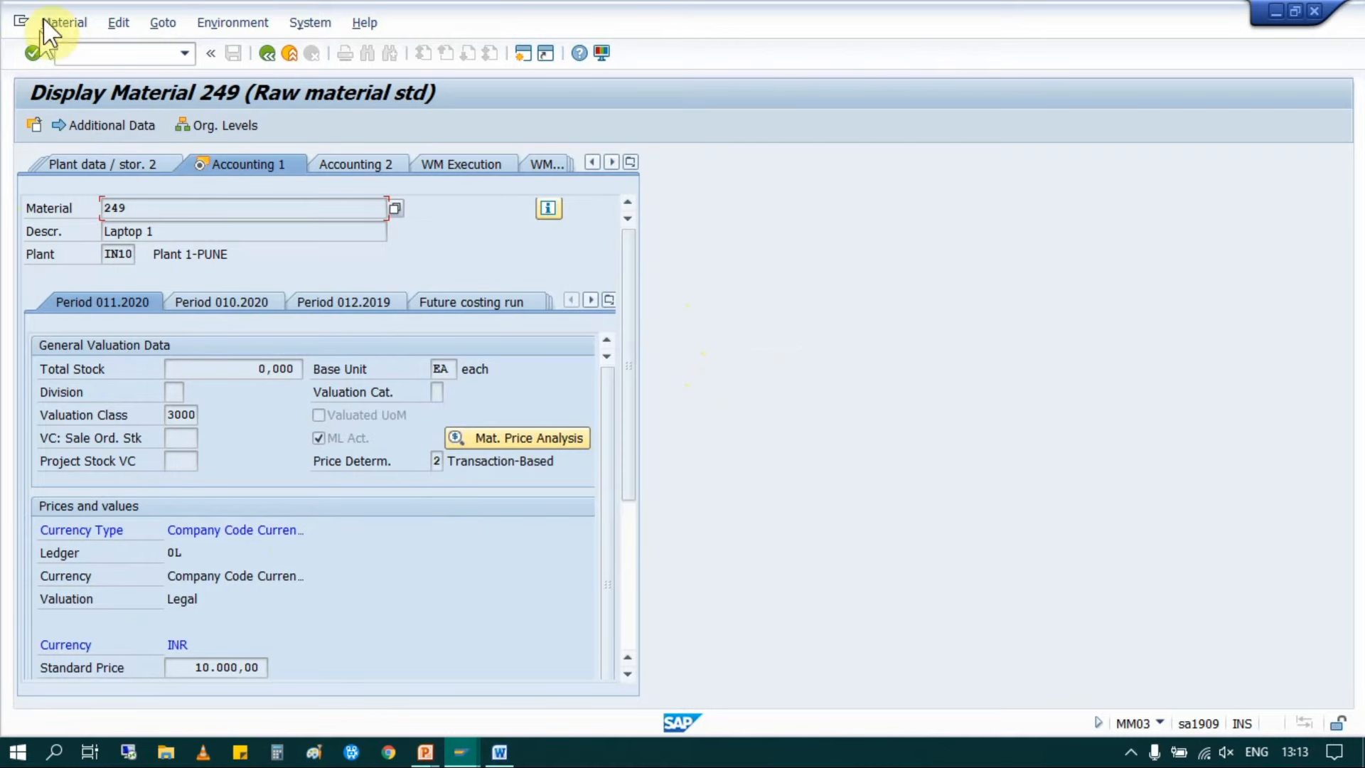
{"action": "left_click", "coordinate": [267, 55]}
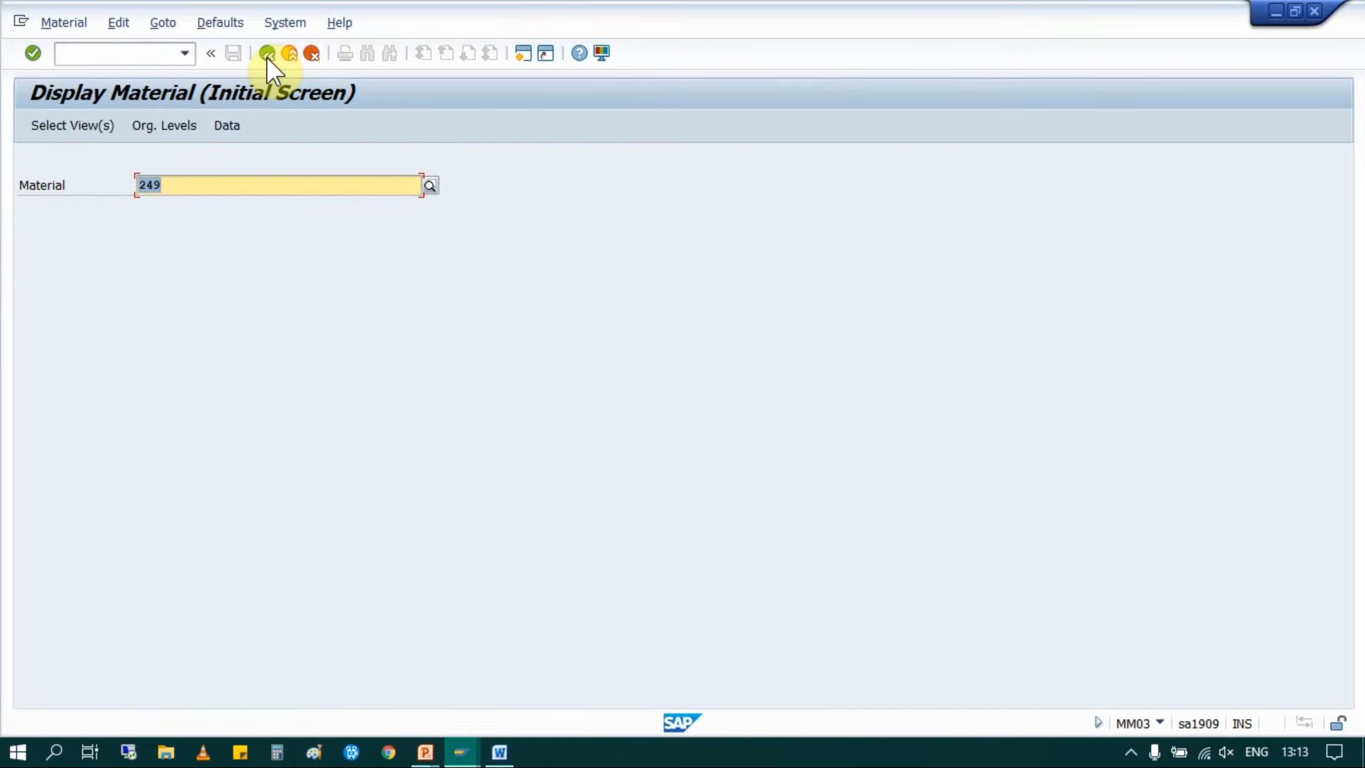
{"action": "left_click", "coordinate": [267, 54]}
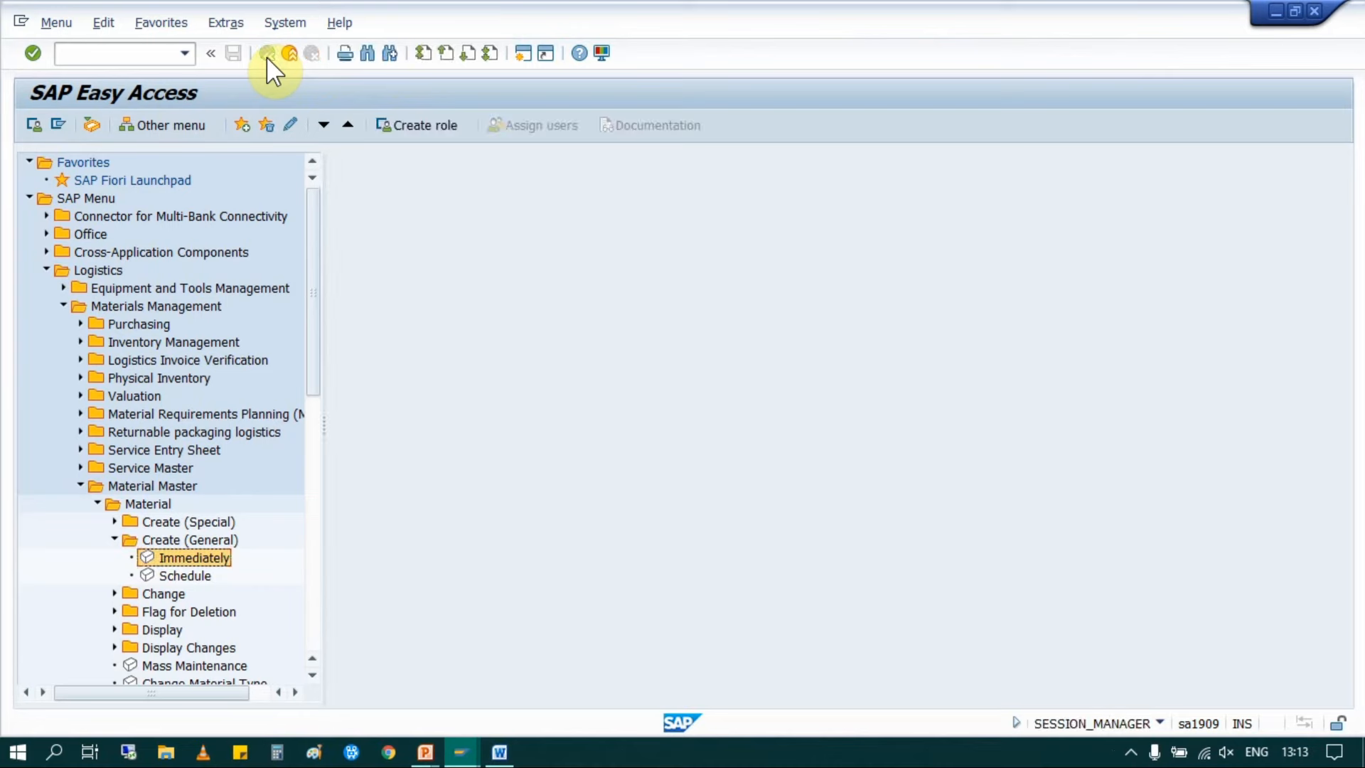
Step: Start transaction MM01 and set the default industry sector to 6 ELECTRONIC INDUSTRY
{"action": "left_click", "coordinate": [136, 52]}
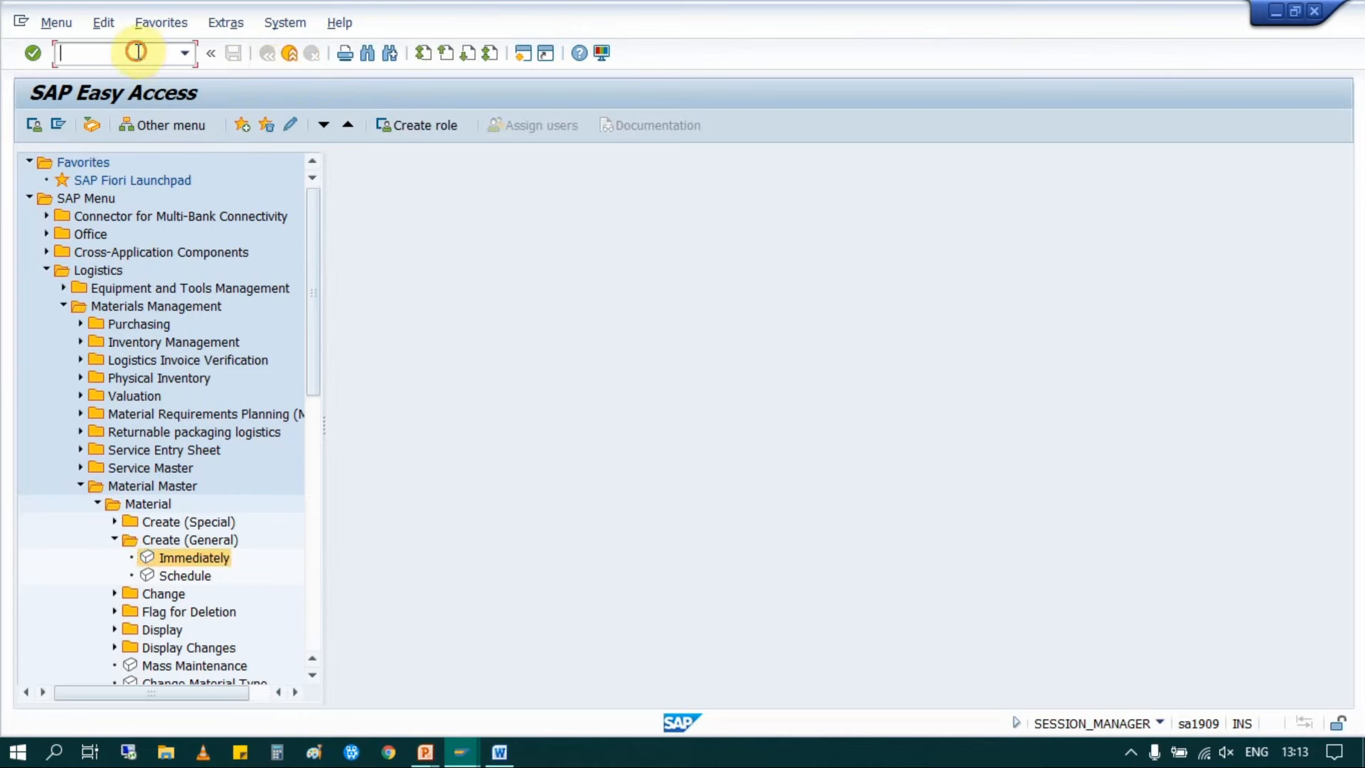
{"action": "type", "text": "MM01"}
{"action": "key", "text": "Return"}
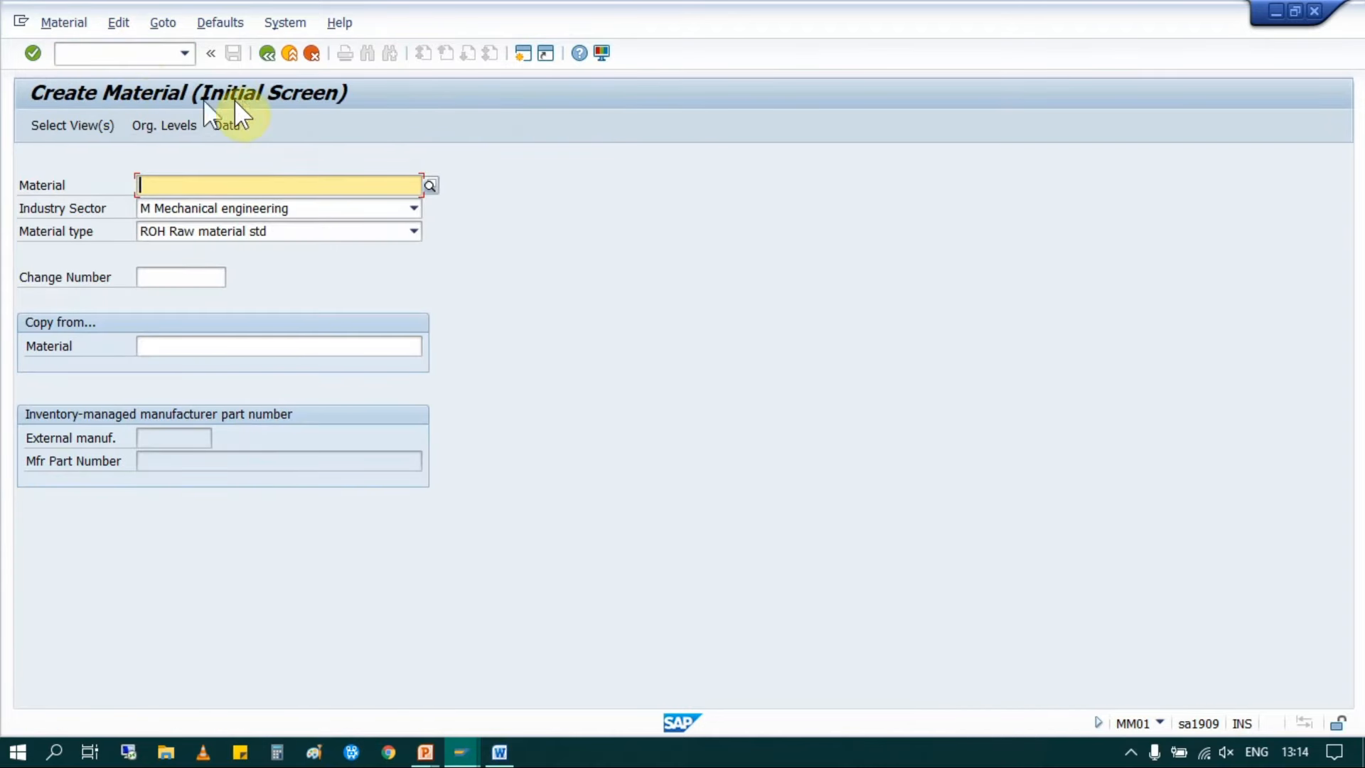
{"action": "left_click", "coordinate": [212, 24]}
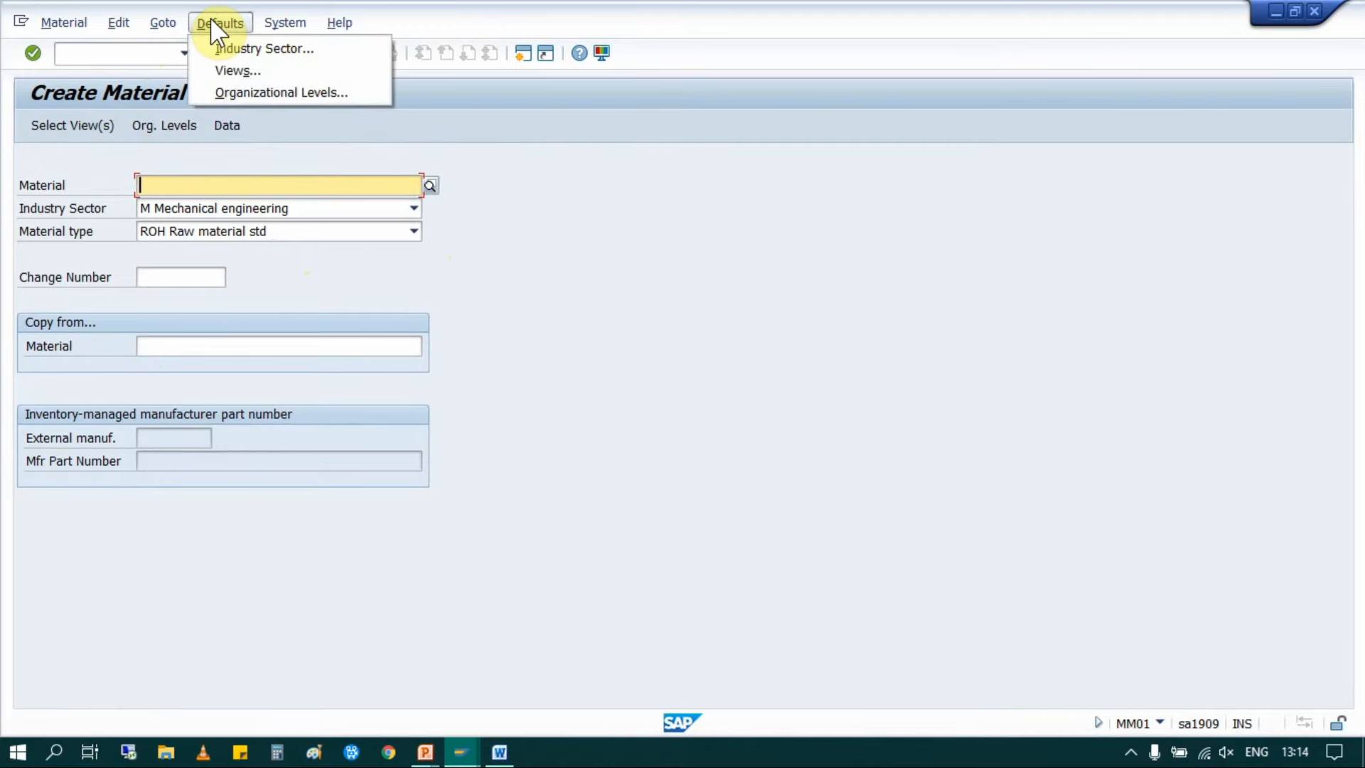
{"action": "left_click", "coordinate": [229, 48]}
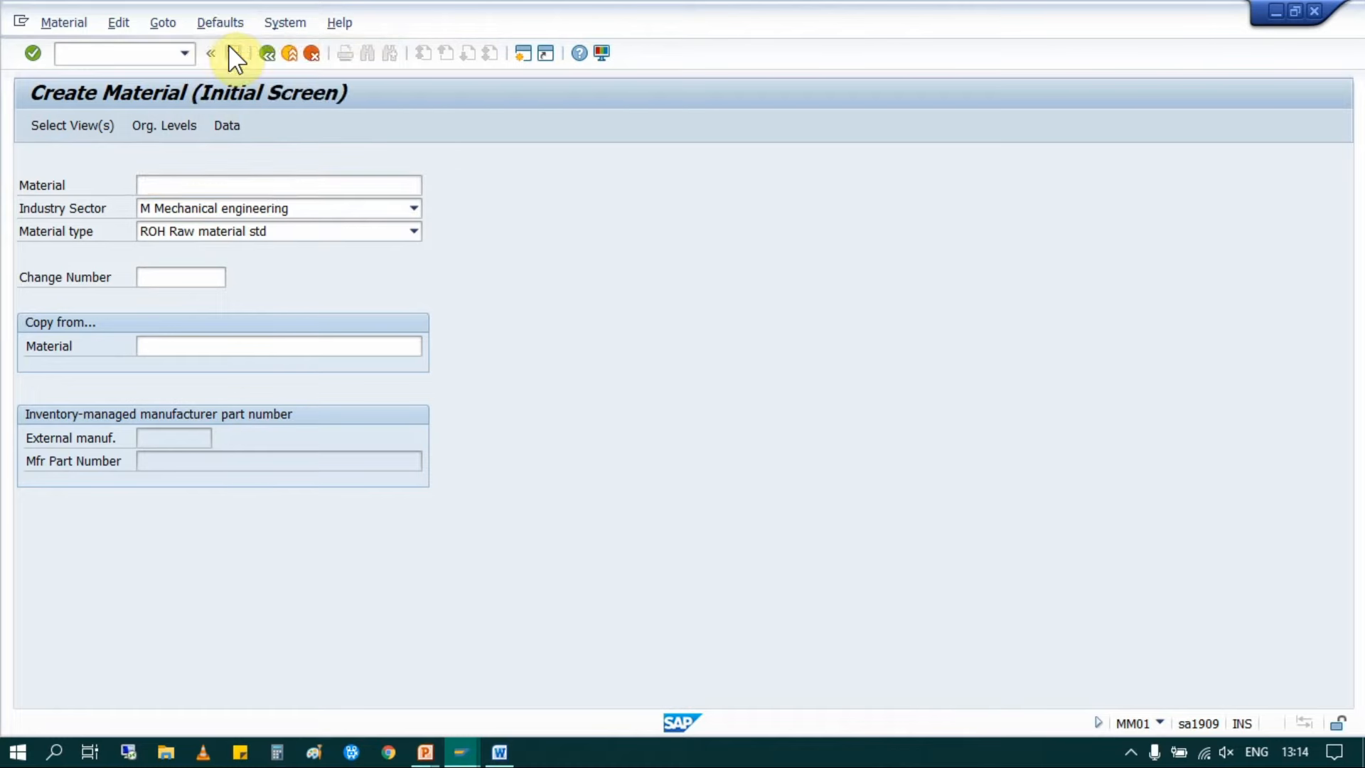
{"action": "left_click_drag", "start_coordinate": [426, 210], "coordinate": [751, 204]}
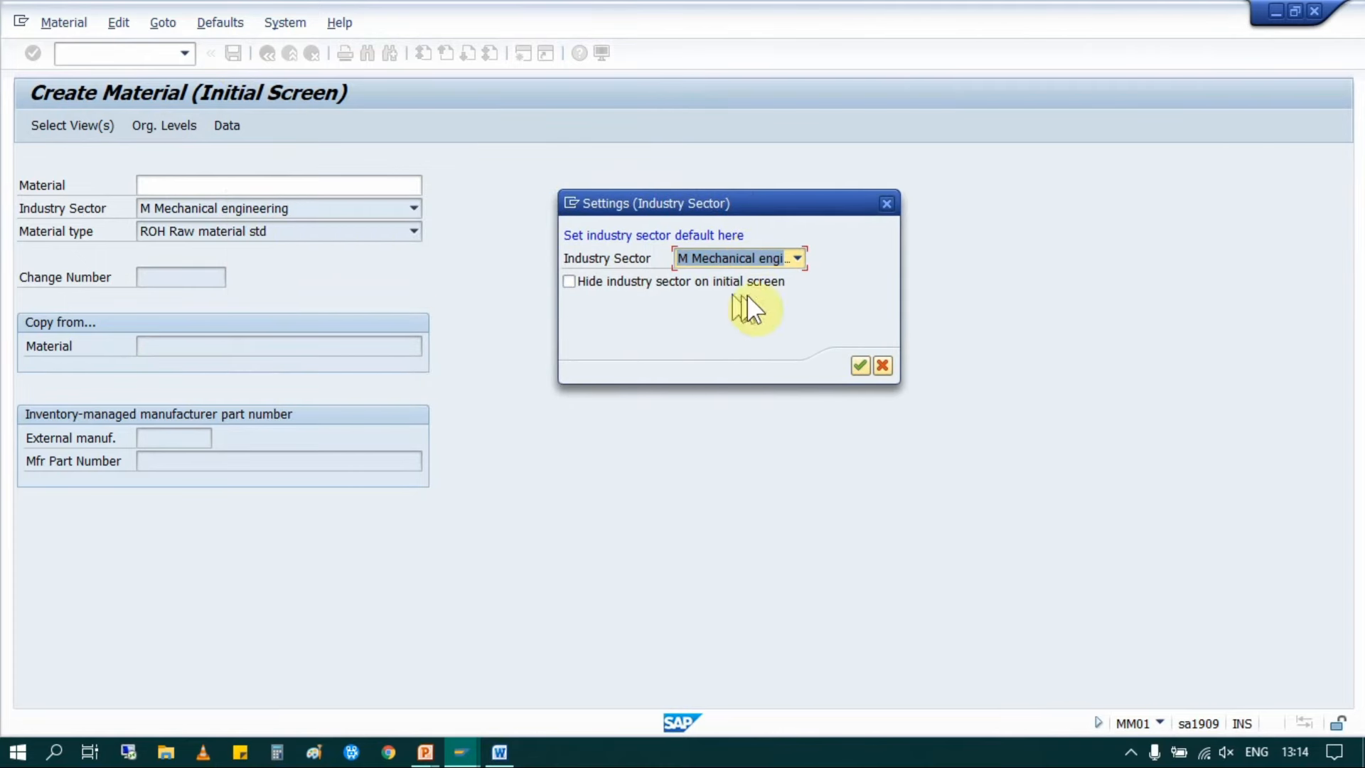
{"action": "left_click", "coordinate": [797, 257]}
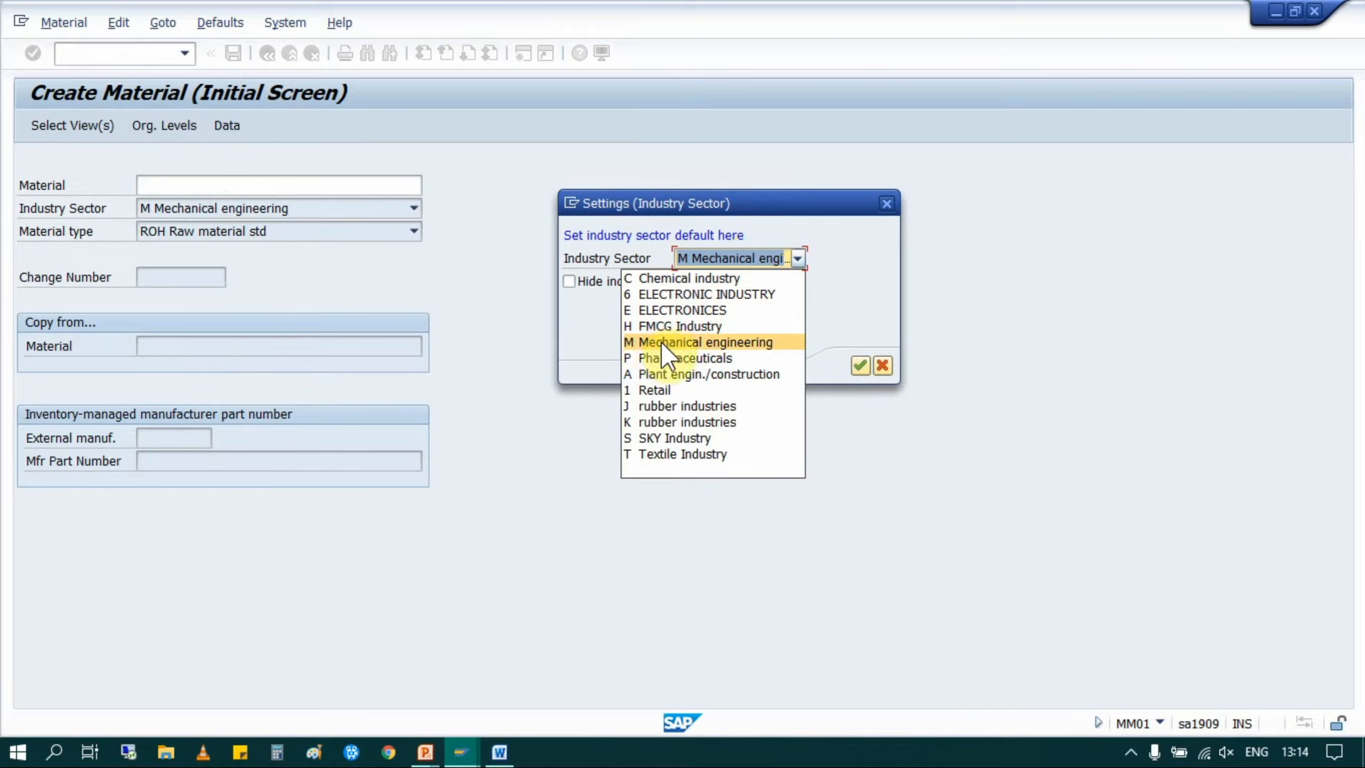
{"action": "left_click", "coordinate": [687, 294]}
{"action": "left_click", "coordinate": [860, 366]}
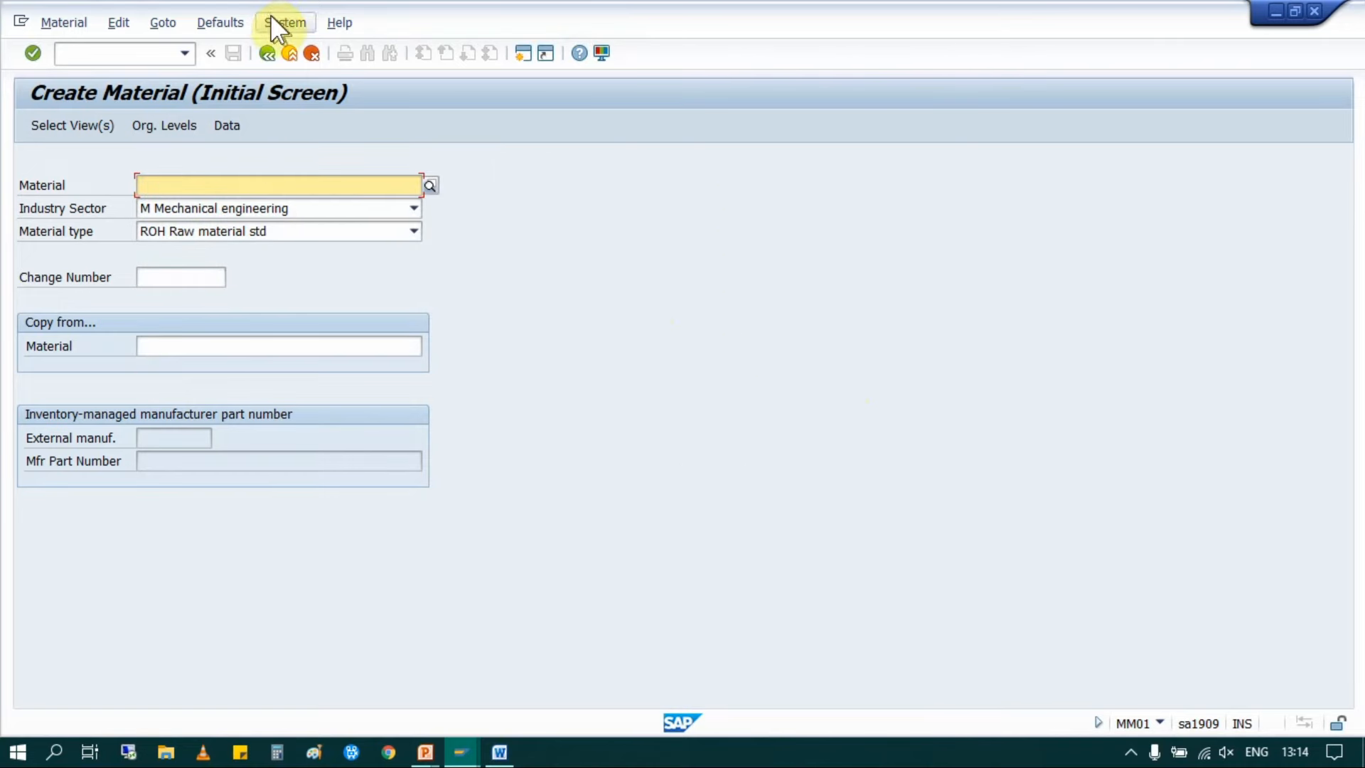
Step: Leave material creation and restart MM01 to check the default industry sector and material type
{"action": "left_click", "coordinate": [285, 50]}
{"action": "left_click", "coordinate": [117, 53]}
{"action": "type", "text": "MM01"}
{"action": "key", "text": "Return"}
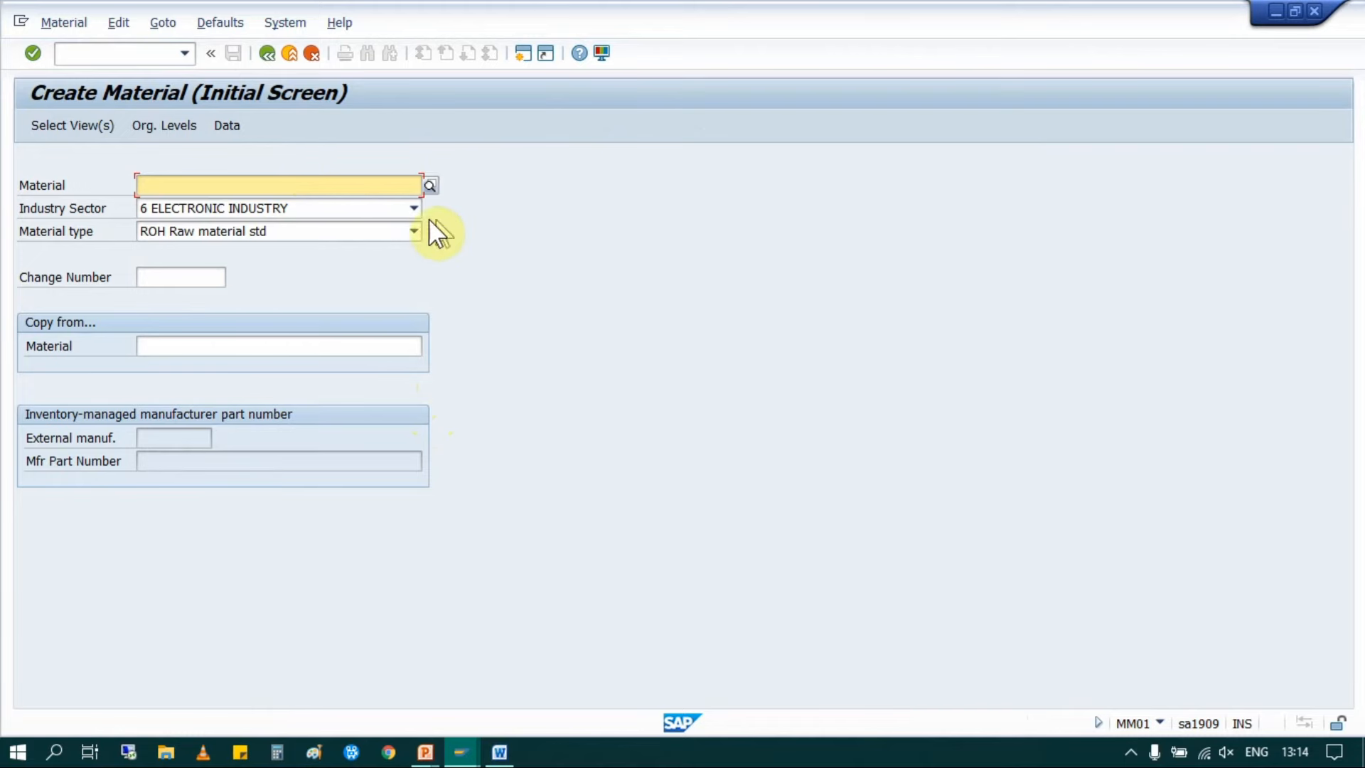
{"action": "left_click", "coordinate": [384, 232]}
{"action": "left_click", "coordinate": [643, 226]}
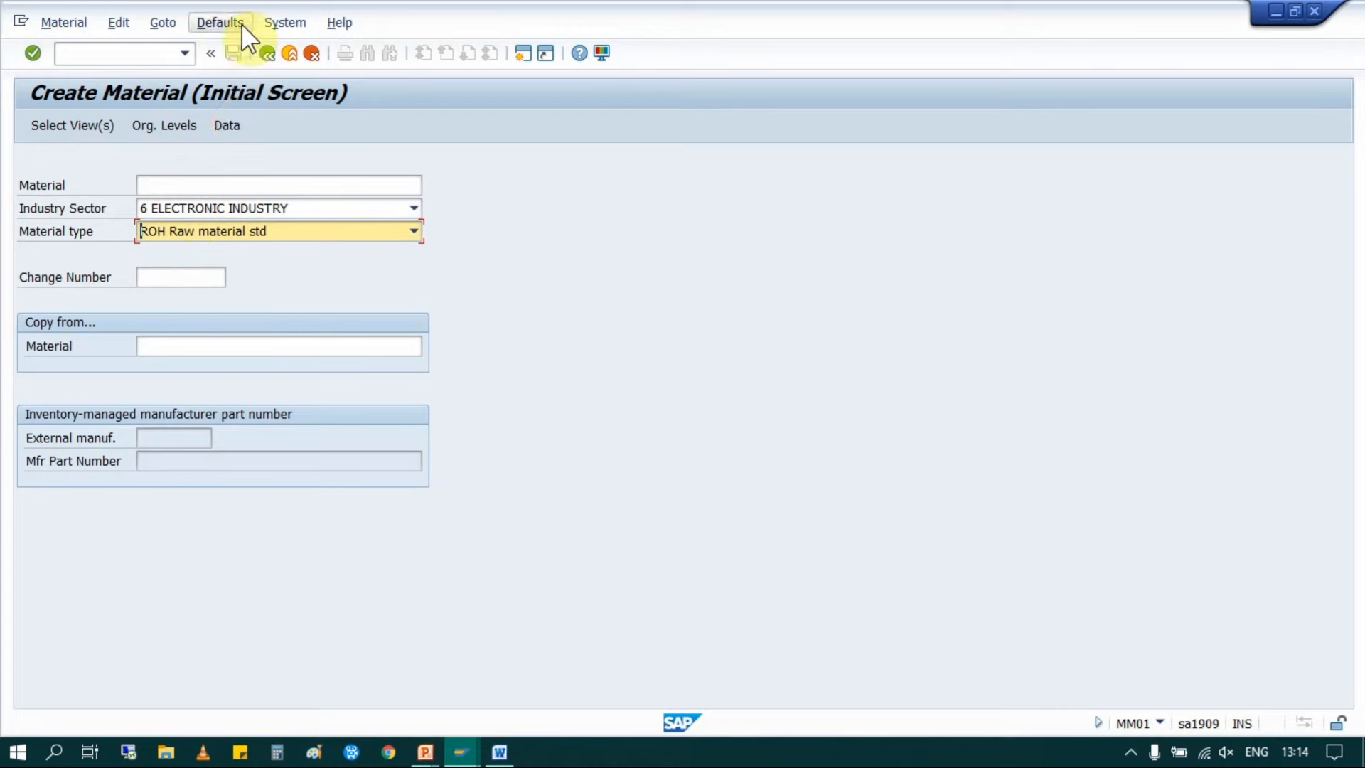
Step: Add General Plant Data / Storage 2 to the default views for material creation and confirm the settings
{"action": "left_click", "coordinate": [216, 24]}
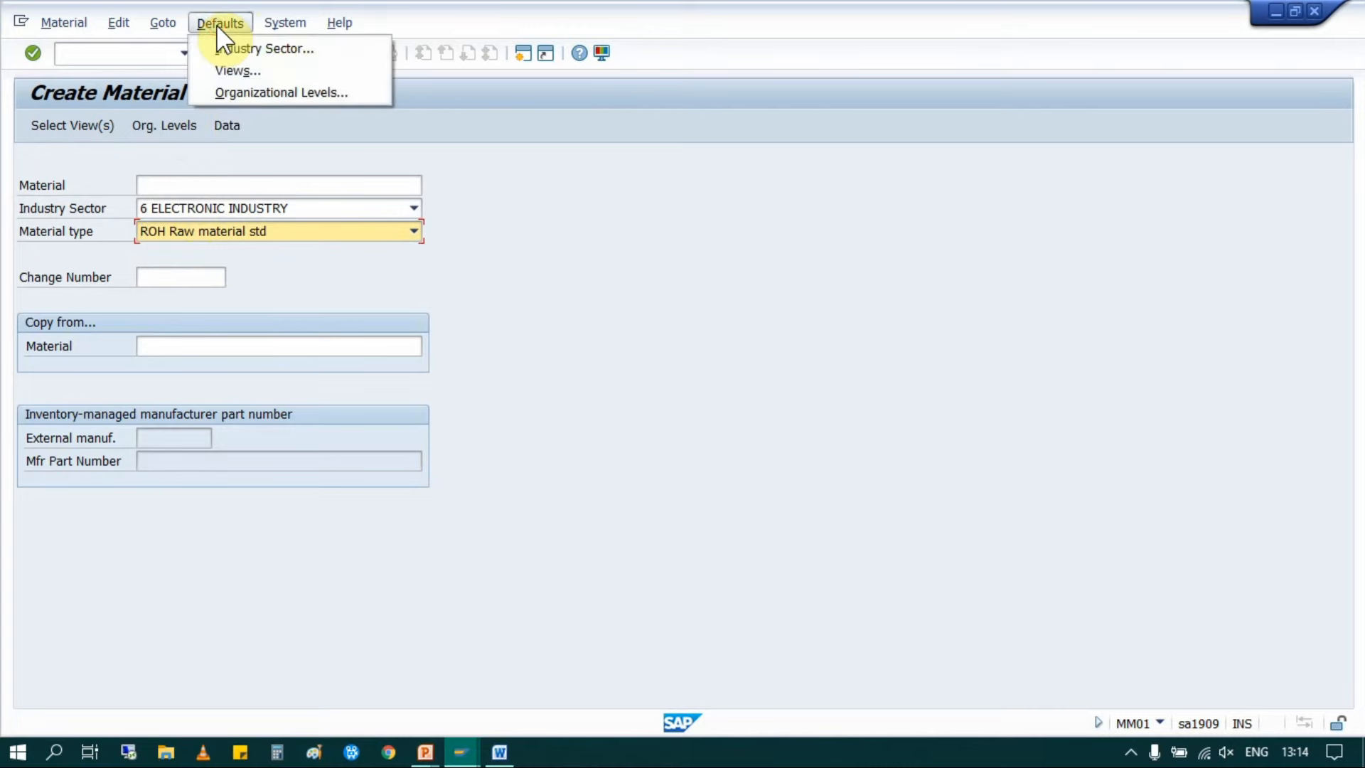
{"action": "left_click", "coordinate": [244, 64]}
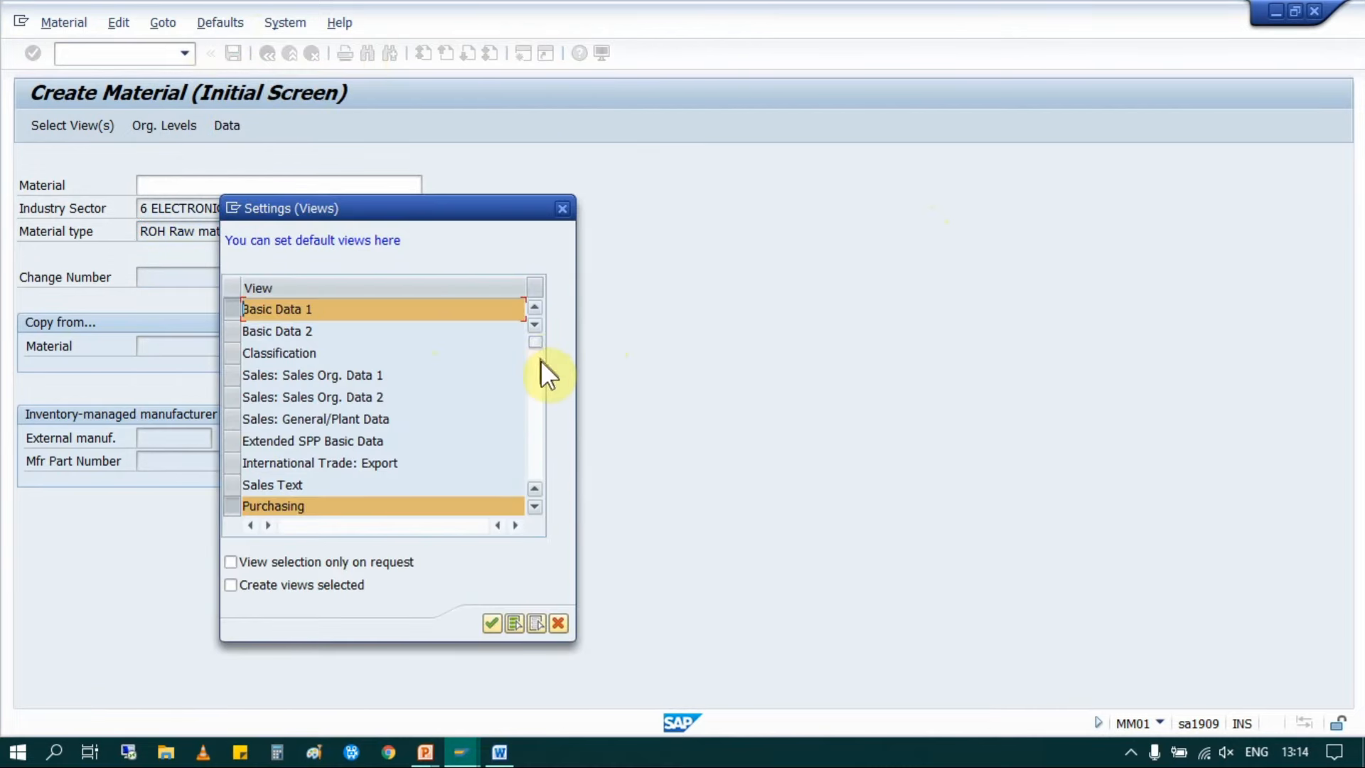
{"action": "scroll", "coordinate": [368, 352], "scroll_direction": "down", "scroll_amount": 2}
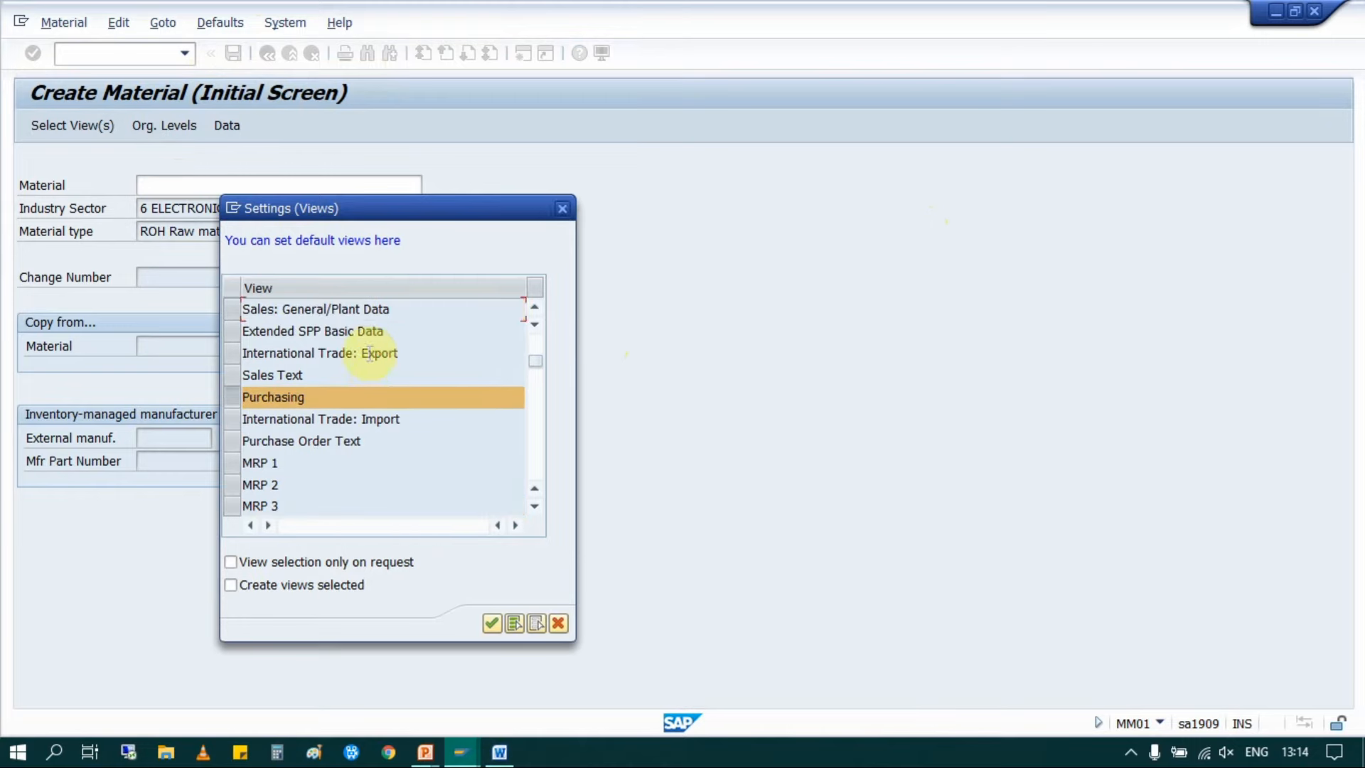
{"action": "scroll", "coordinate": [323, 435], "scroll_direction": "down", "scroll_amount": 2}
{"action": "scroll", "coordinate": [325, 437], "scroll_direction": "down", "scroll_amount": 4}
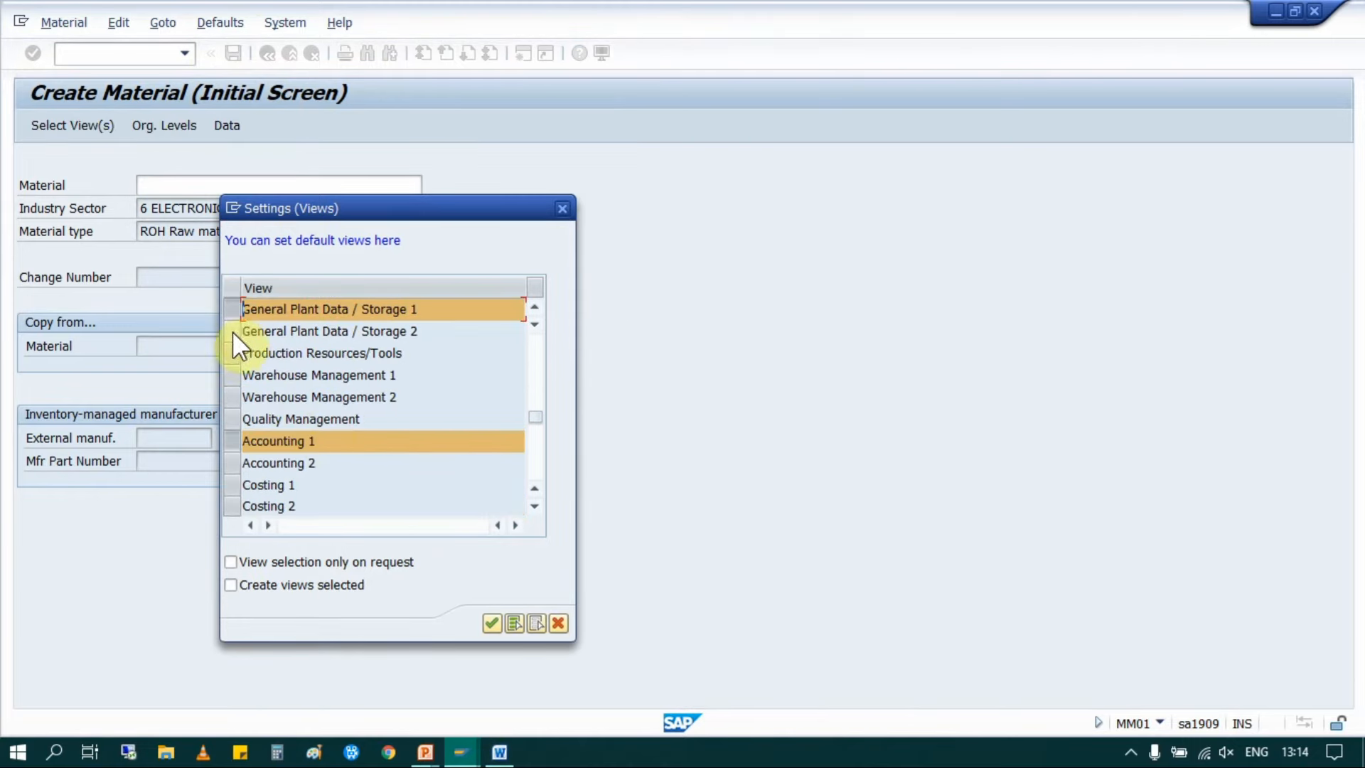
{"action": "left_click", "coordinate": [232, 331]}
{"action": "left_click", "coordinate": [232, 354]}
{"action": "left_click", "coordinate": [232, 352]}
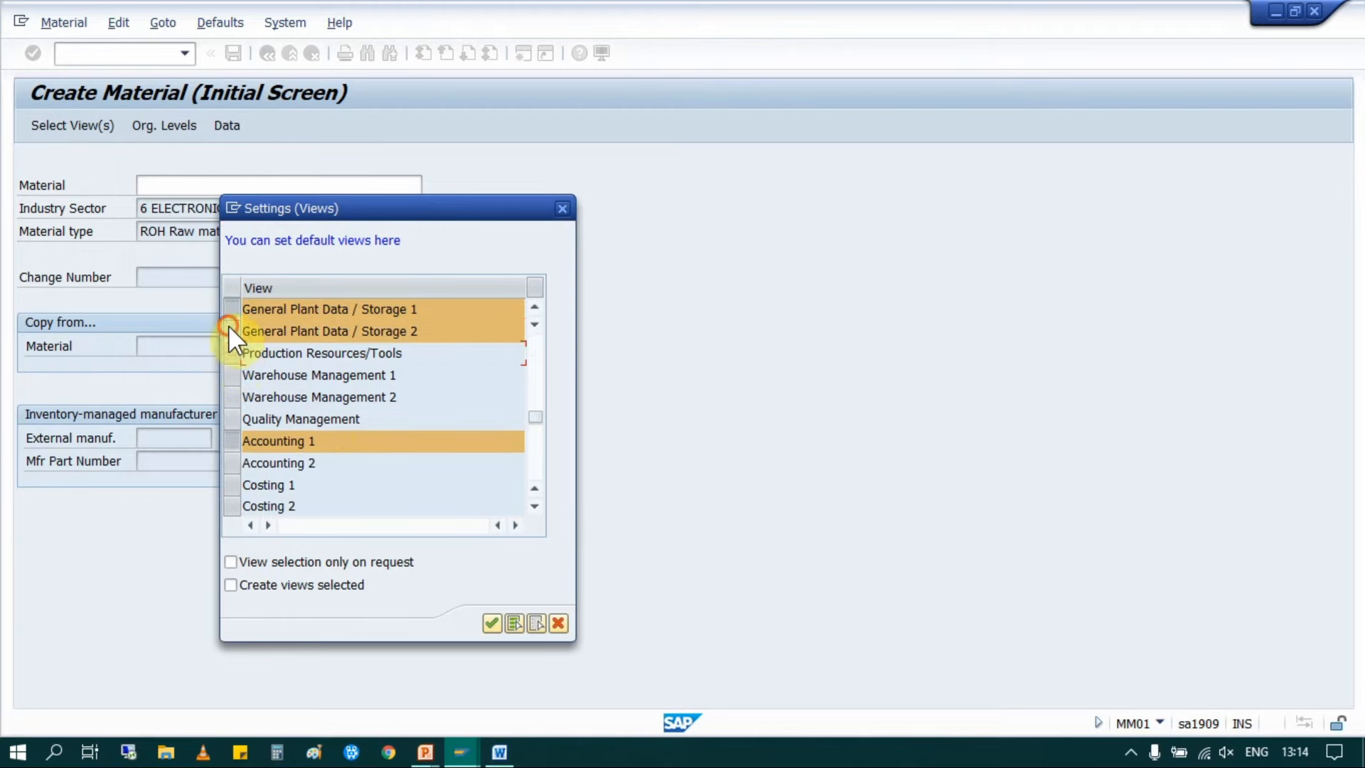
{"action": "left_click", "coordinate": [230, 328]}
{"action": "left_click", "coordinate": [233, 330]}
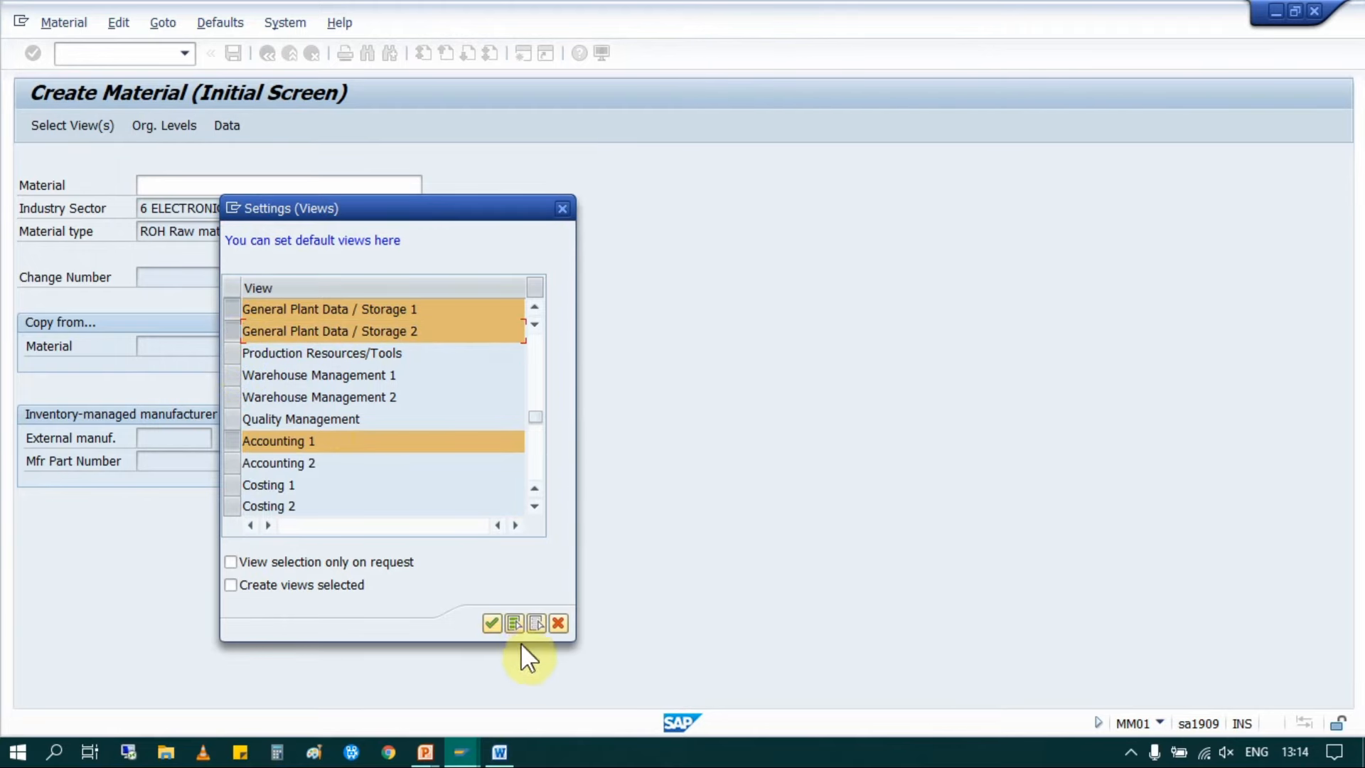
{"action": "left_click", "coordinate": [486, 619]}
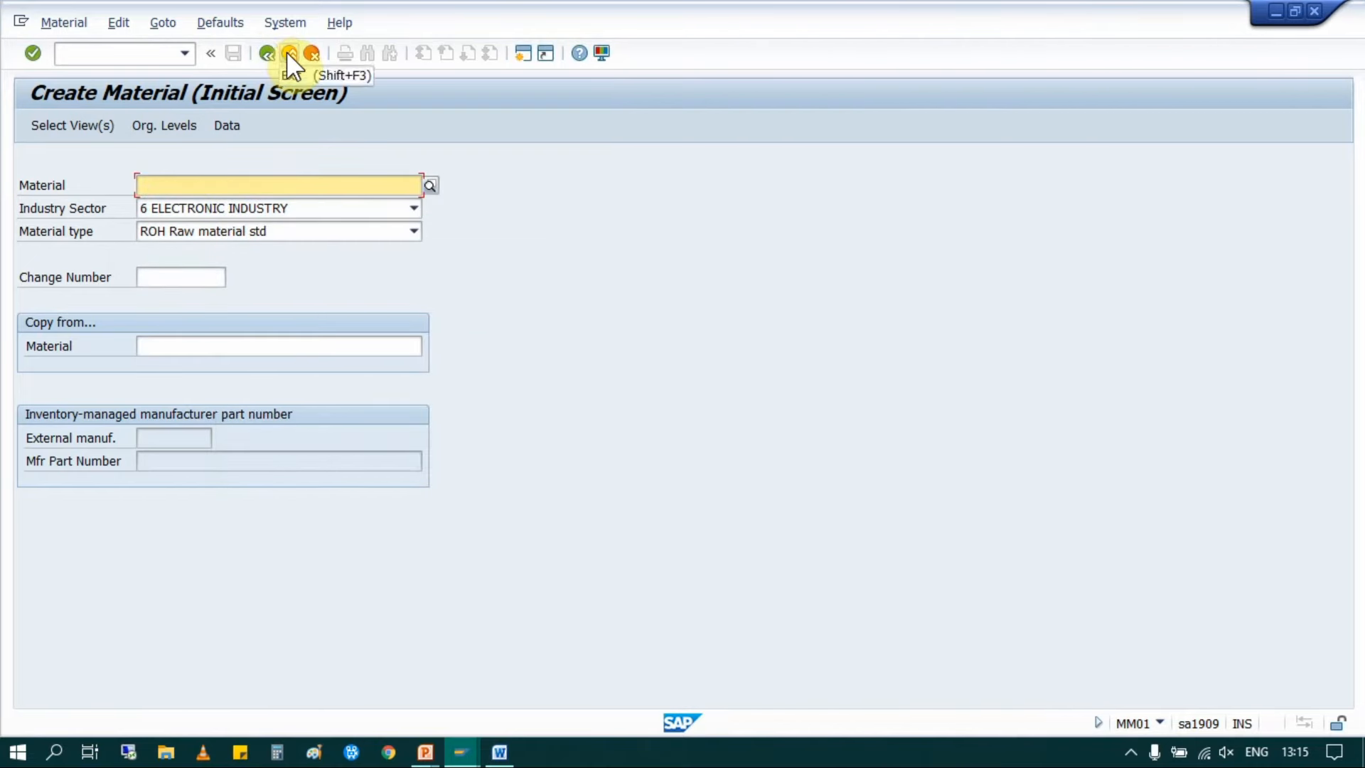
Step: Leave material creation, restart MM01 and open the view selection for a new raw material
{"action": "left_click", "coordinate": [287, 52]}
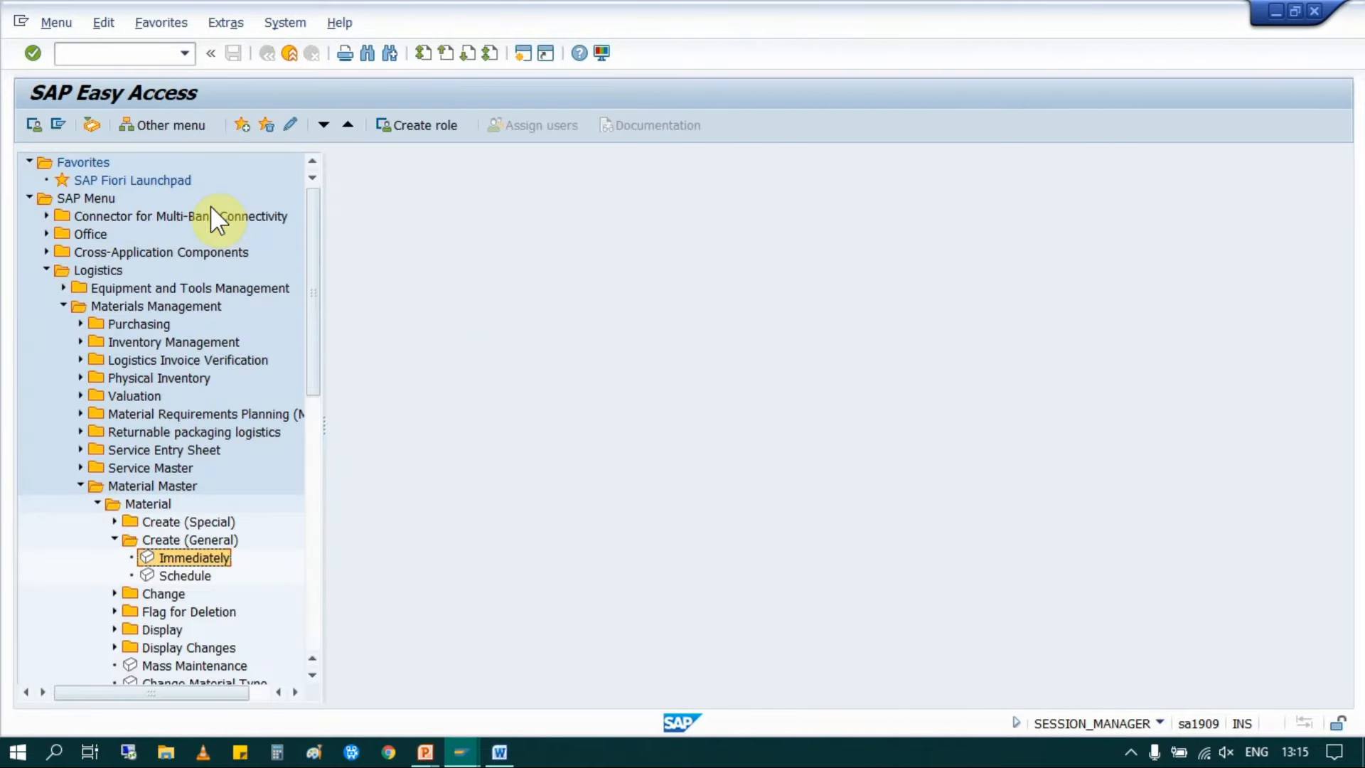
{"action": "left_click", "coordinate": [114, 54]}
{"action": "type", "text": "MM03"}
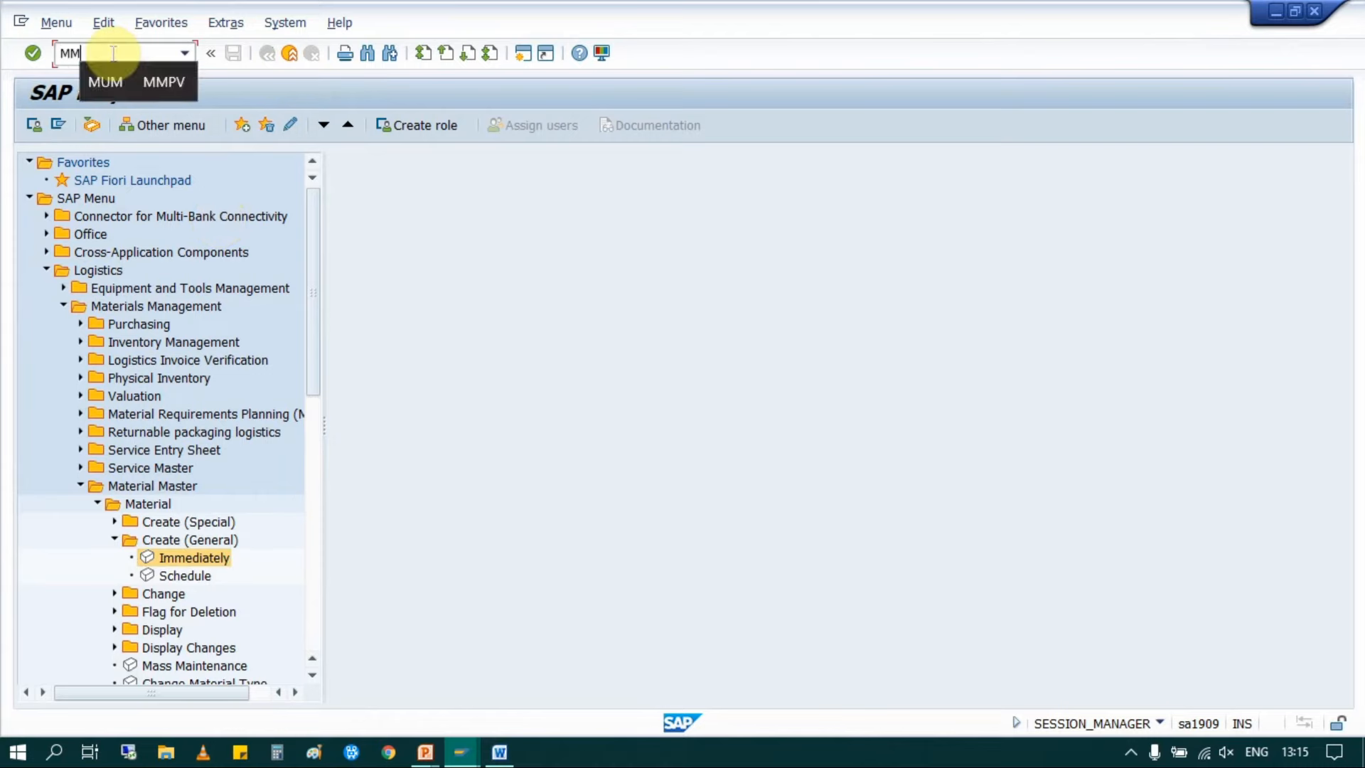
{"action": "key", "text": "Return"}
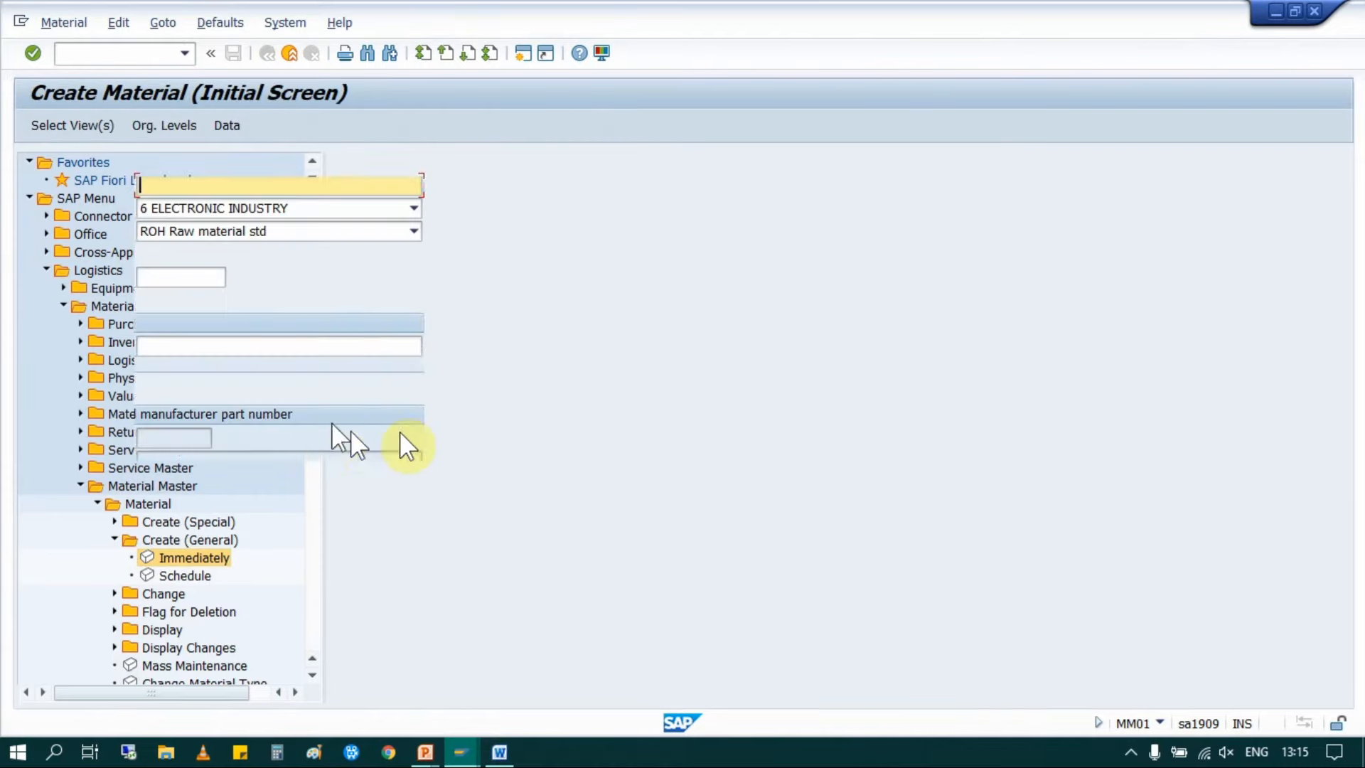
{"action": "key", "text": "Return"}
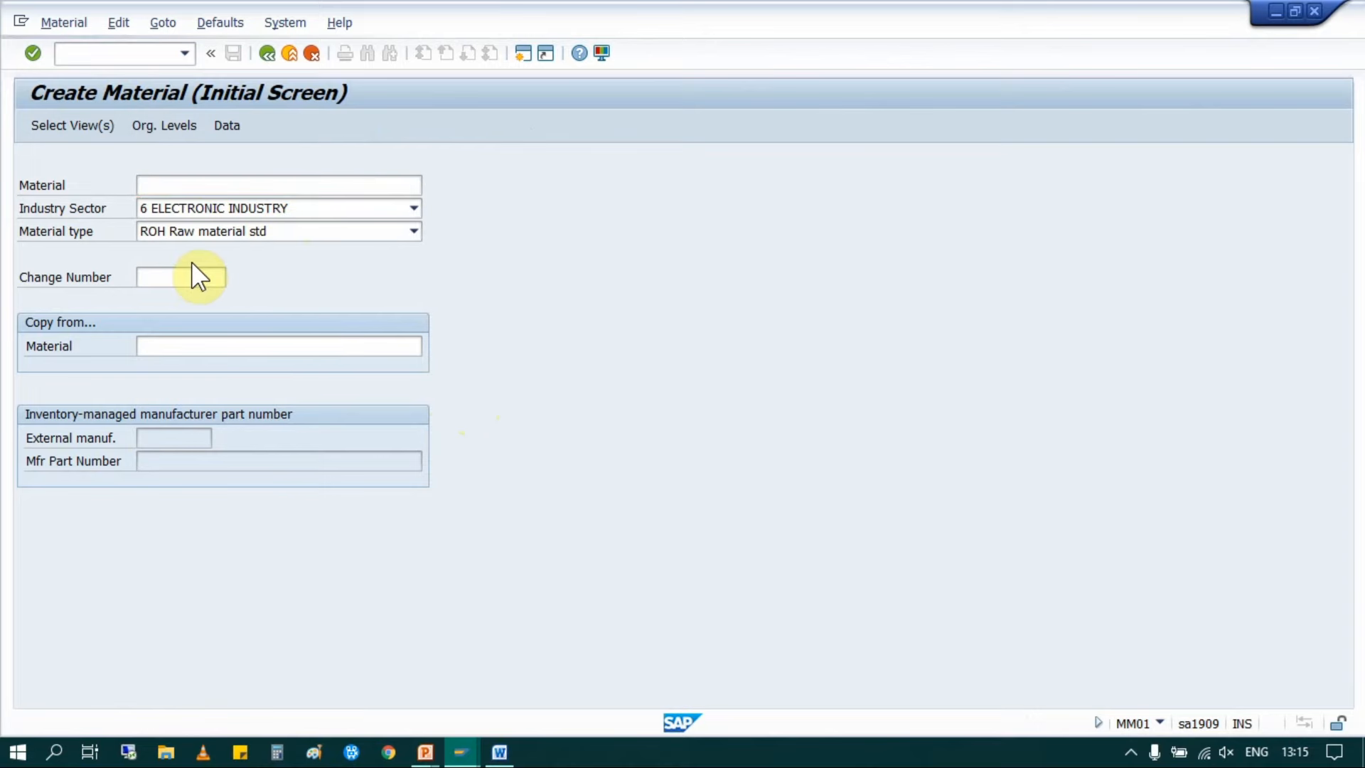
Step: Remove General Plant Data / Storage 2 from the selected views and save the selection as the default setting
{"action": "left_click_drag", "start_coordinate": [475, 184], "coordinate": [698, 92]}
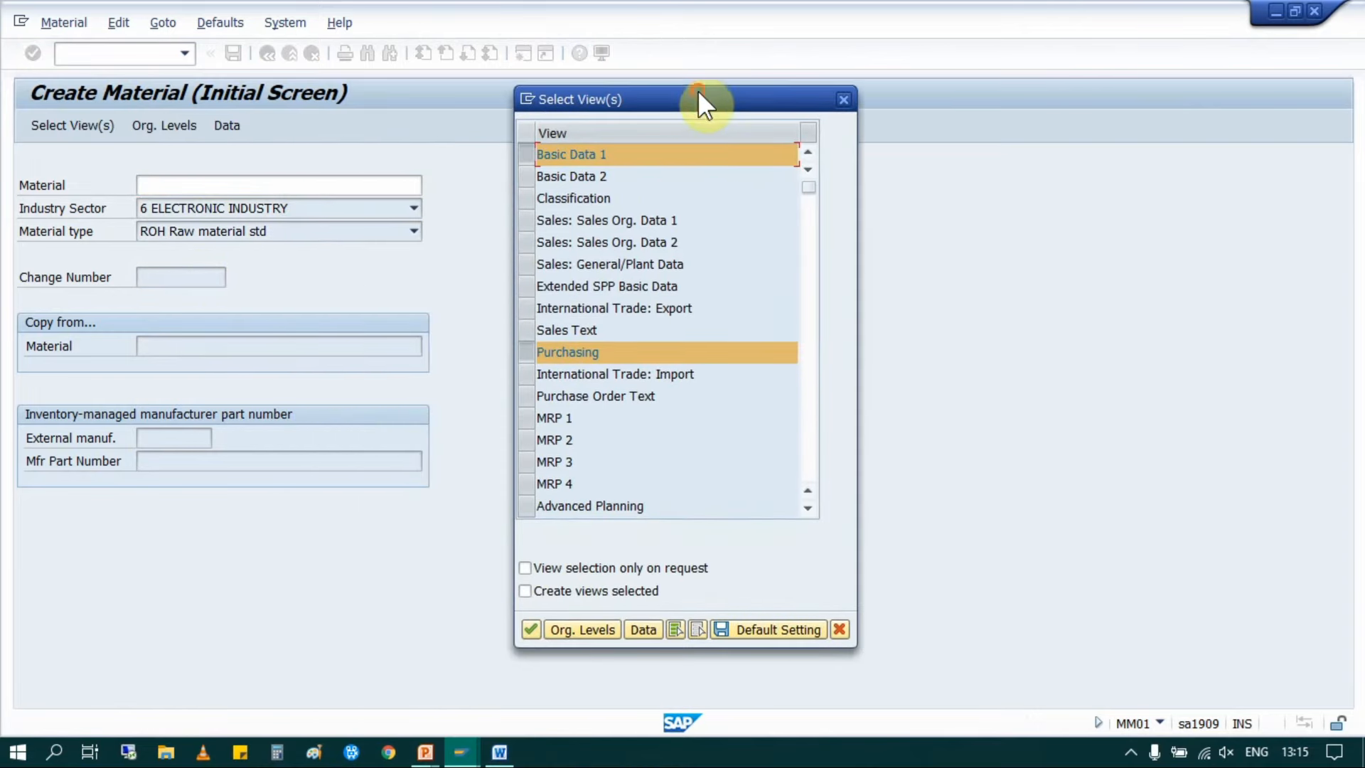
{"action": "scroll", "coordinate": [668, 241], "scroll_direction": "down", "scroll_amount": 5}
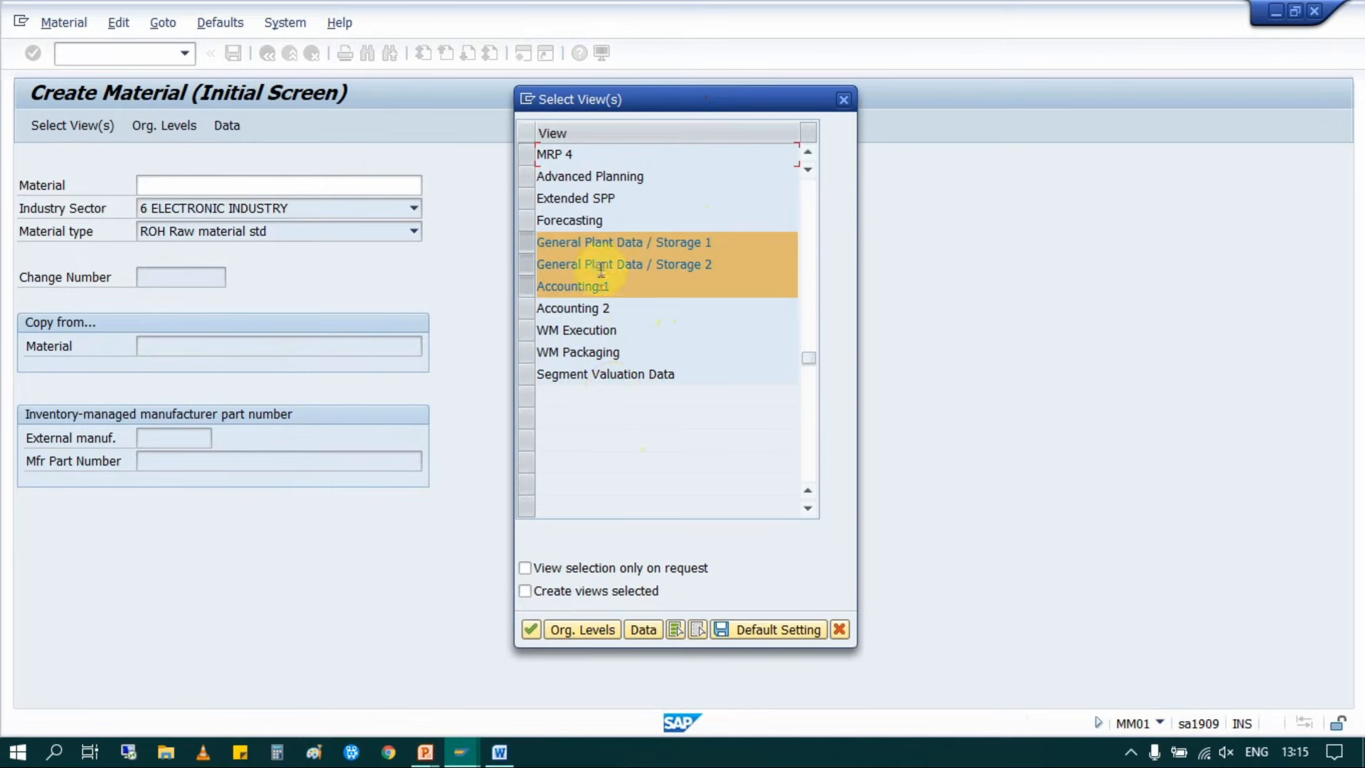
{"action": "left_click", "coordinate": [527, 264]}
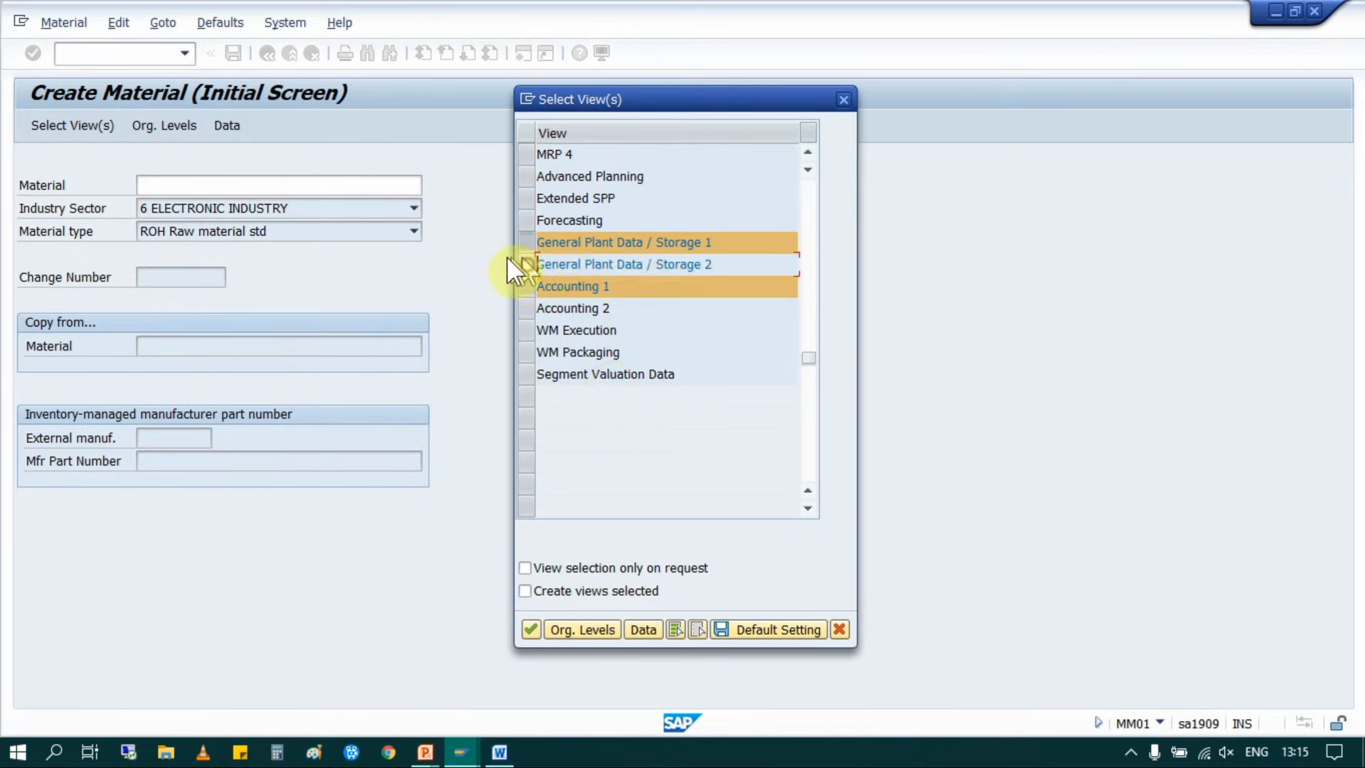
{"action": "left_click", "coordinate": [783, 629]}
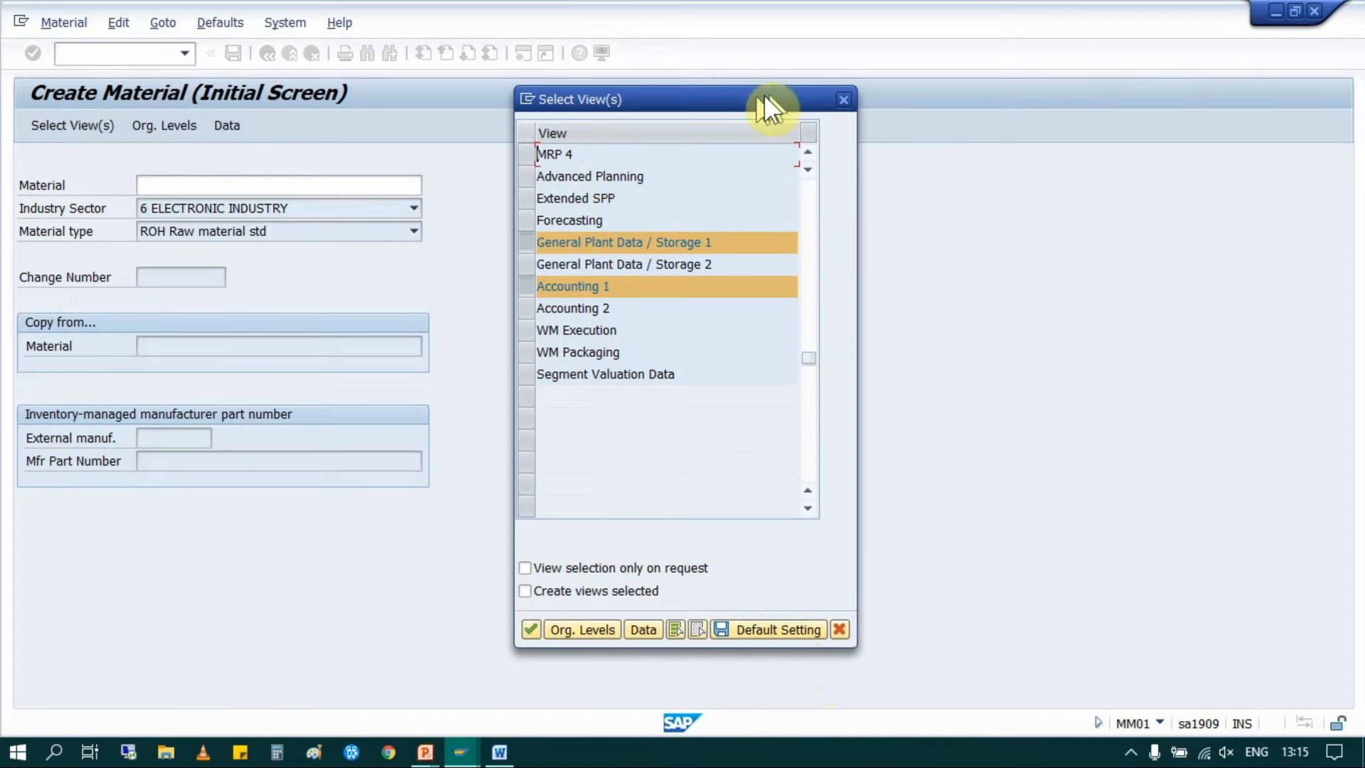
{"action": "left_click", "coordinate": [844, 99]}
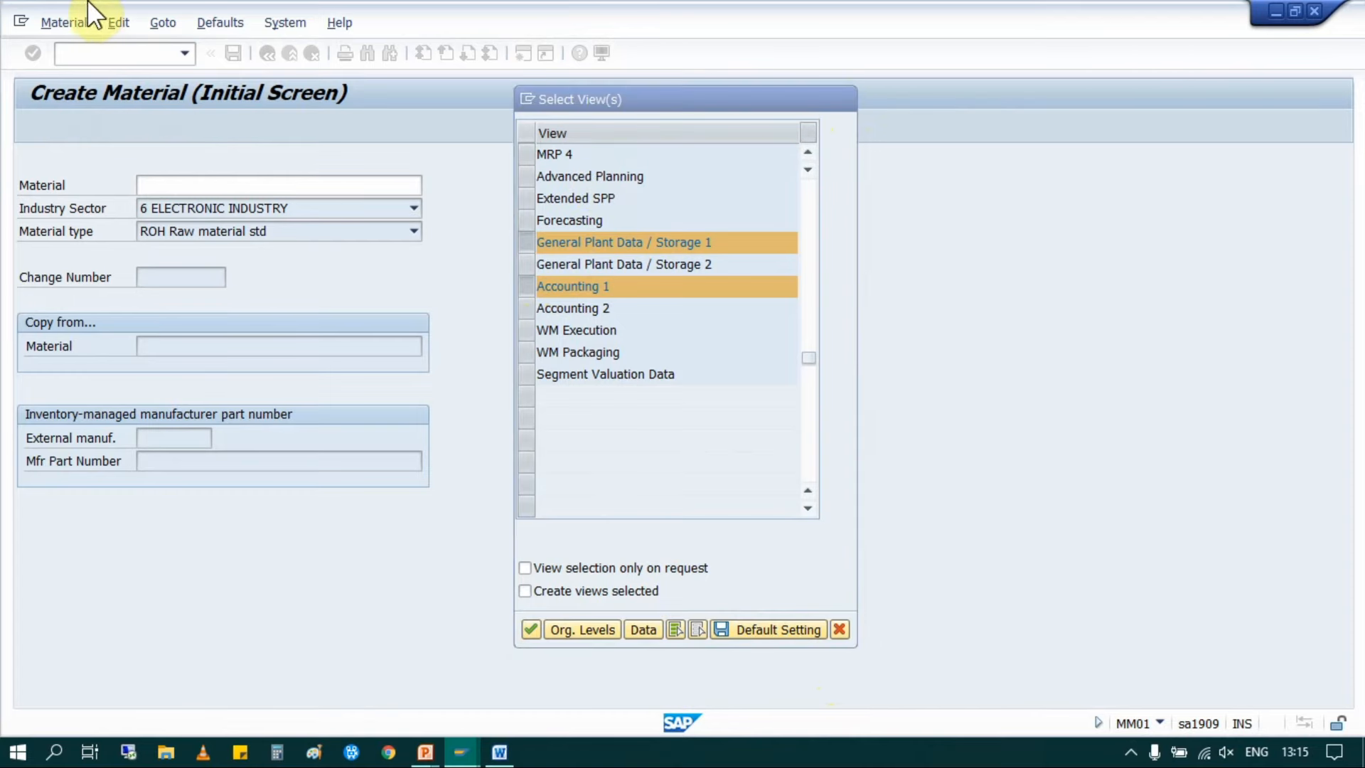
Step: Set the default organizational levels for material creation to plant IN10 and storage location RMSL, and confirm
{"action": "left_click", "coordinate": [209, 18]}
{"action": "left_click", "coordinate": [246, 92]}
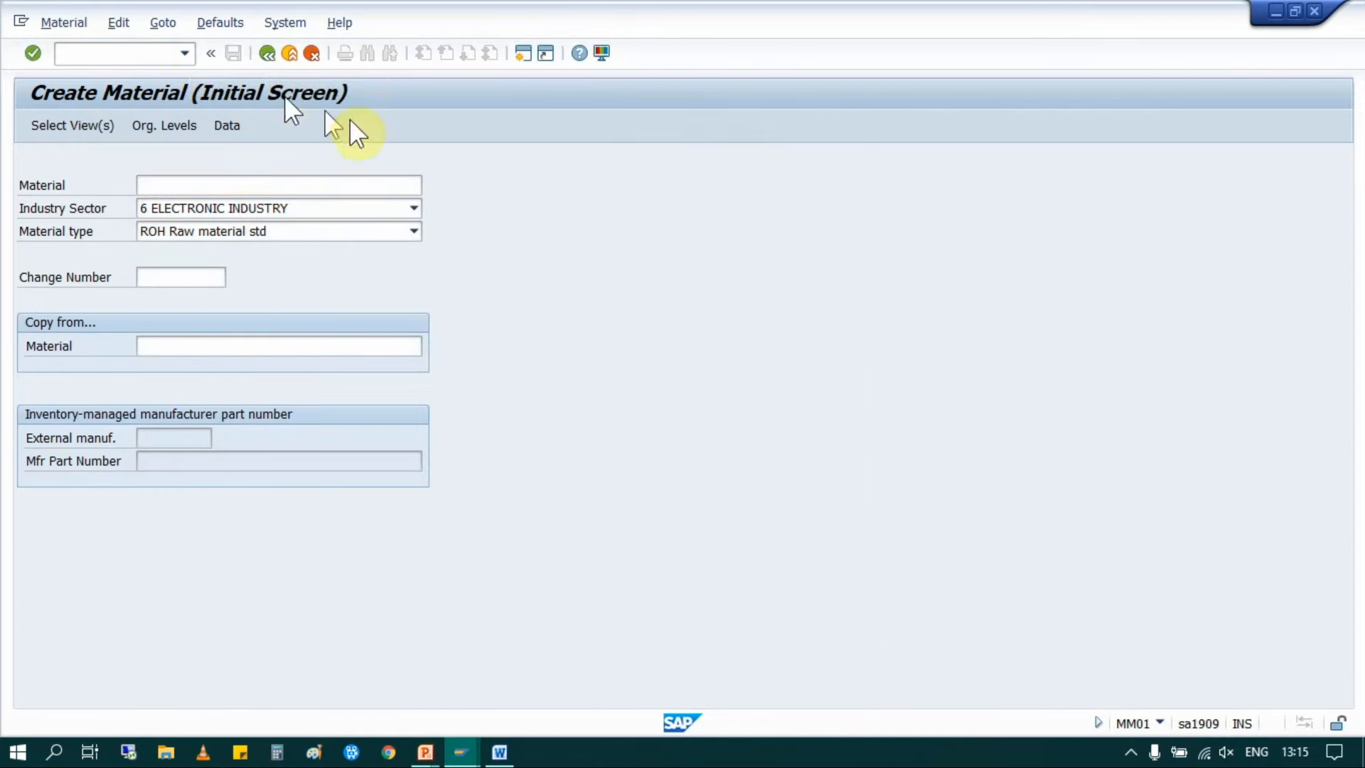
{"action": "left_click_drag", "start_coordinate": [387, 181], "coordinate": [857, 126]}
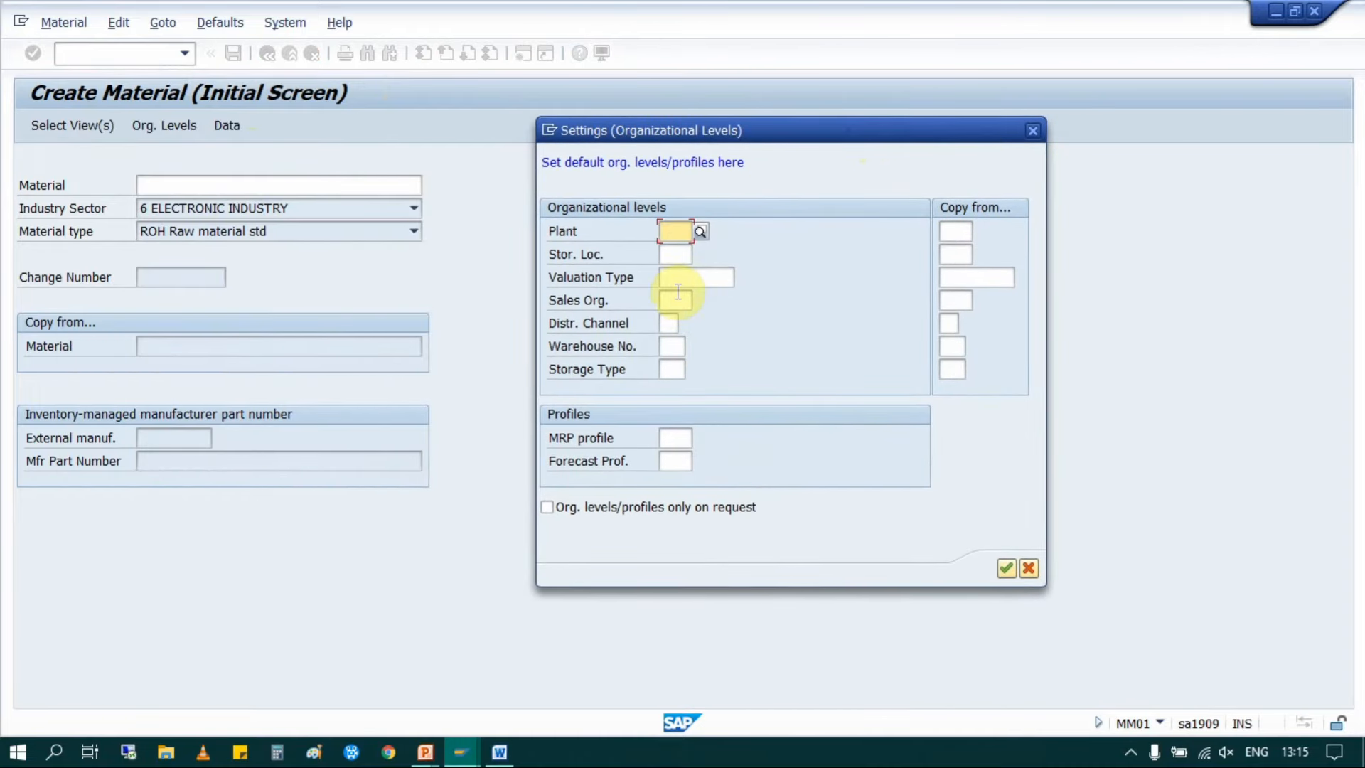
{"action": "left_click", "coordinate": [675, 254]}
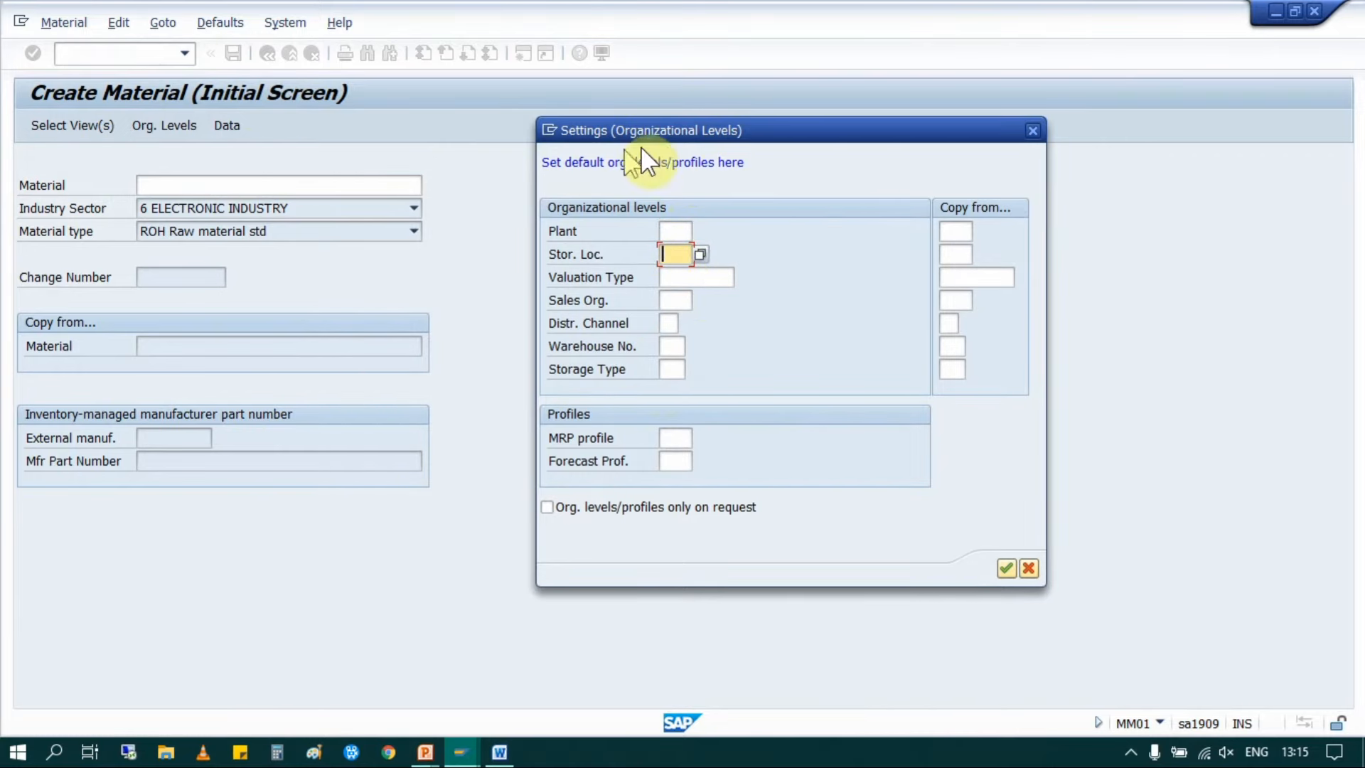
{"action": "left_click", "coordinate": [675, 231]}
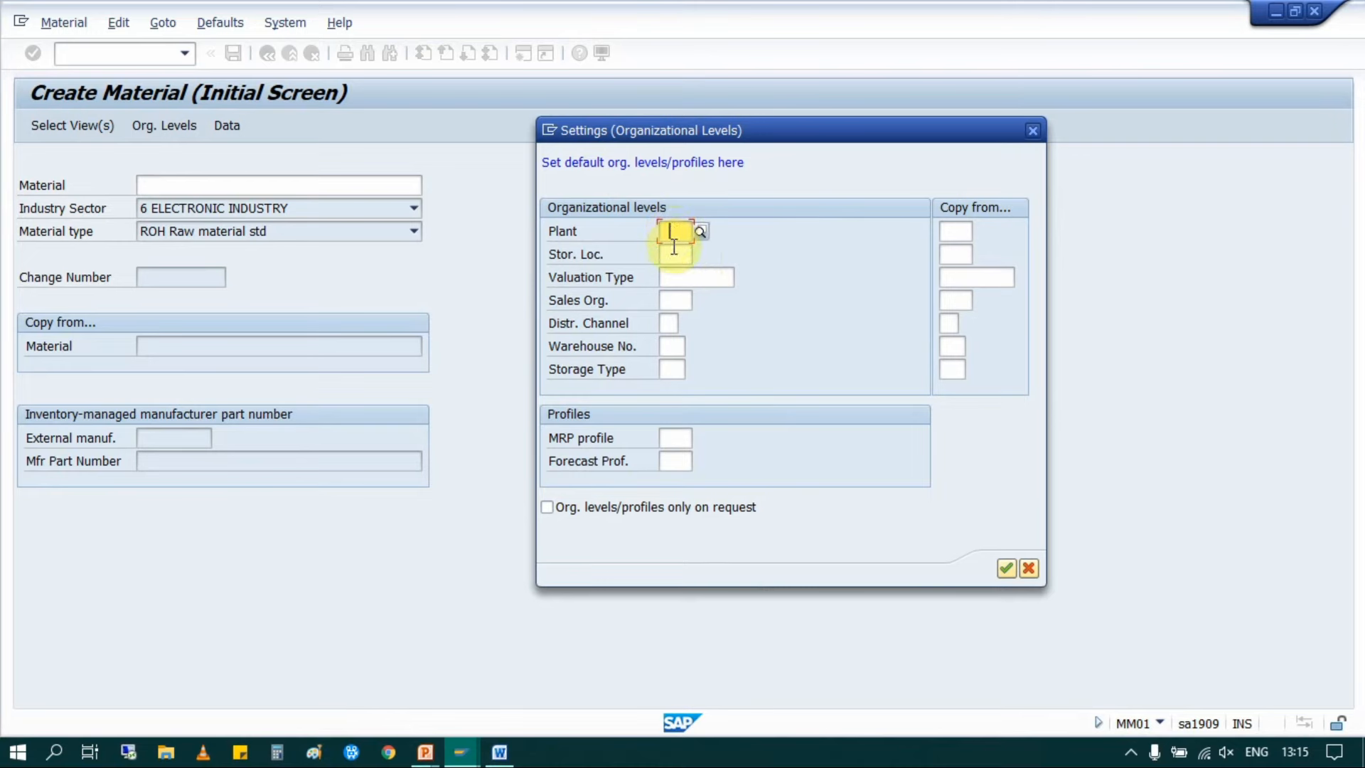
{"action": "type", "text": "IN10"}
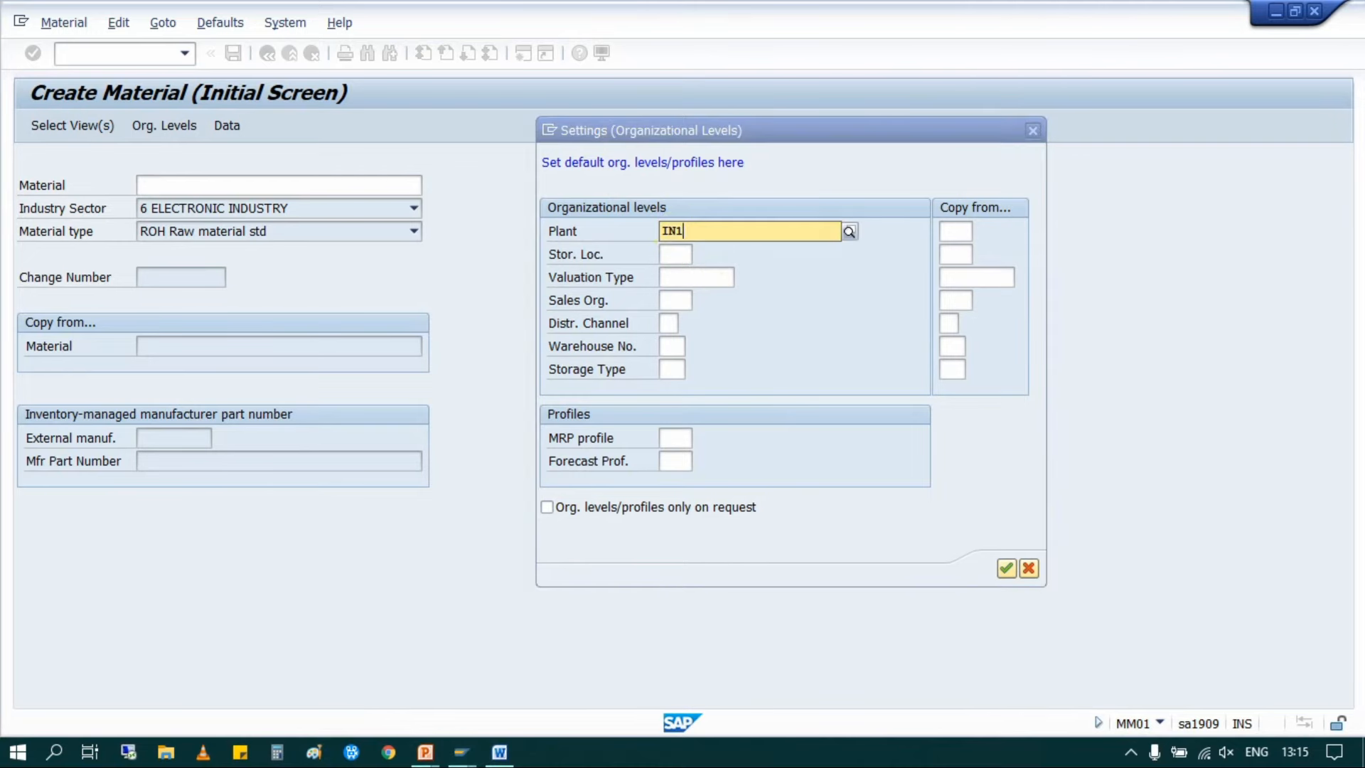
{"action": "key", "text": "Return"}
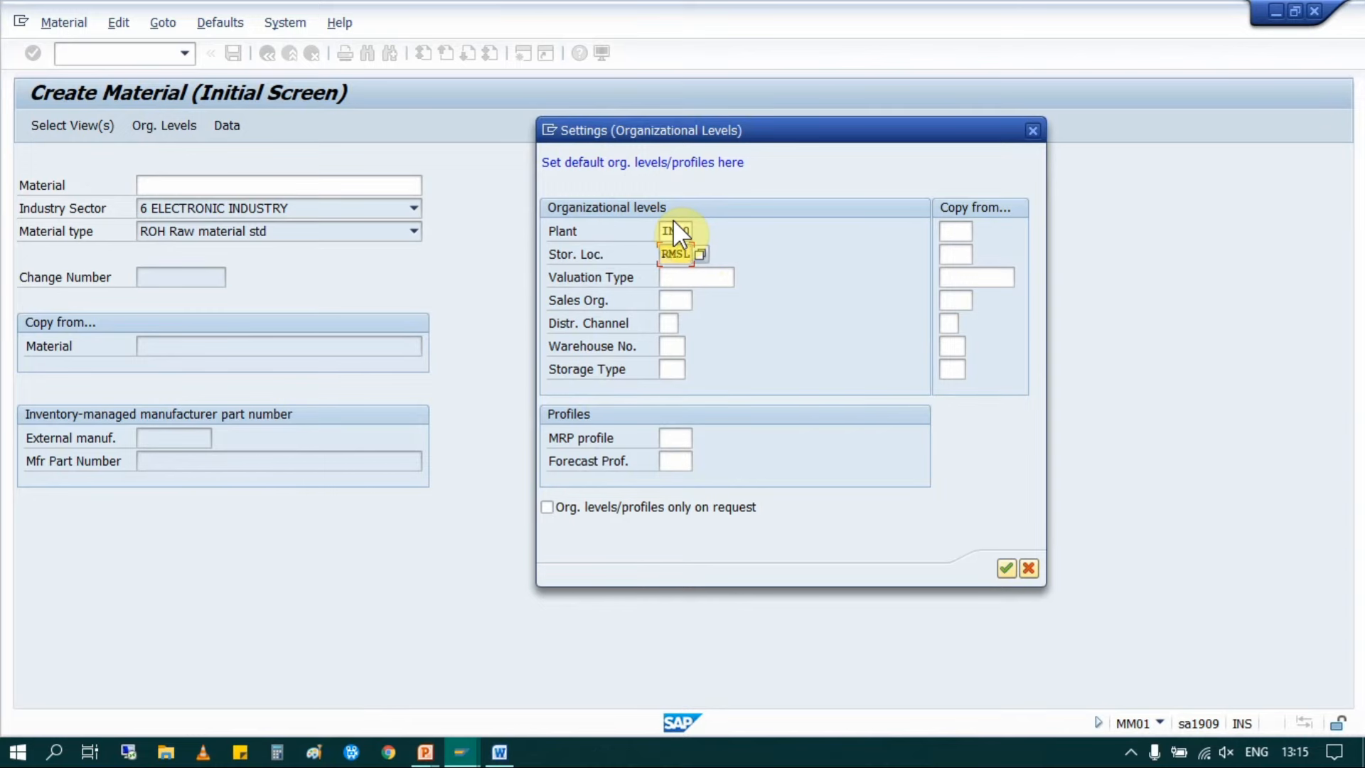
{"action": "left_click", "coordinate": [1005, 568]}
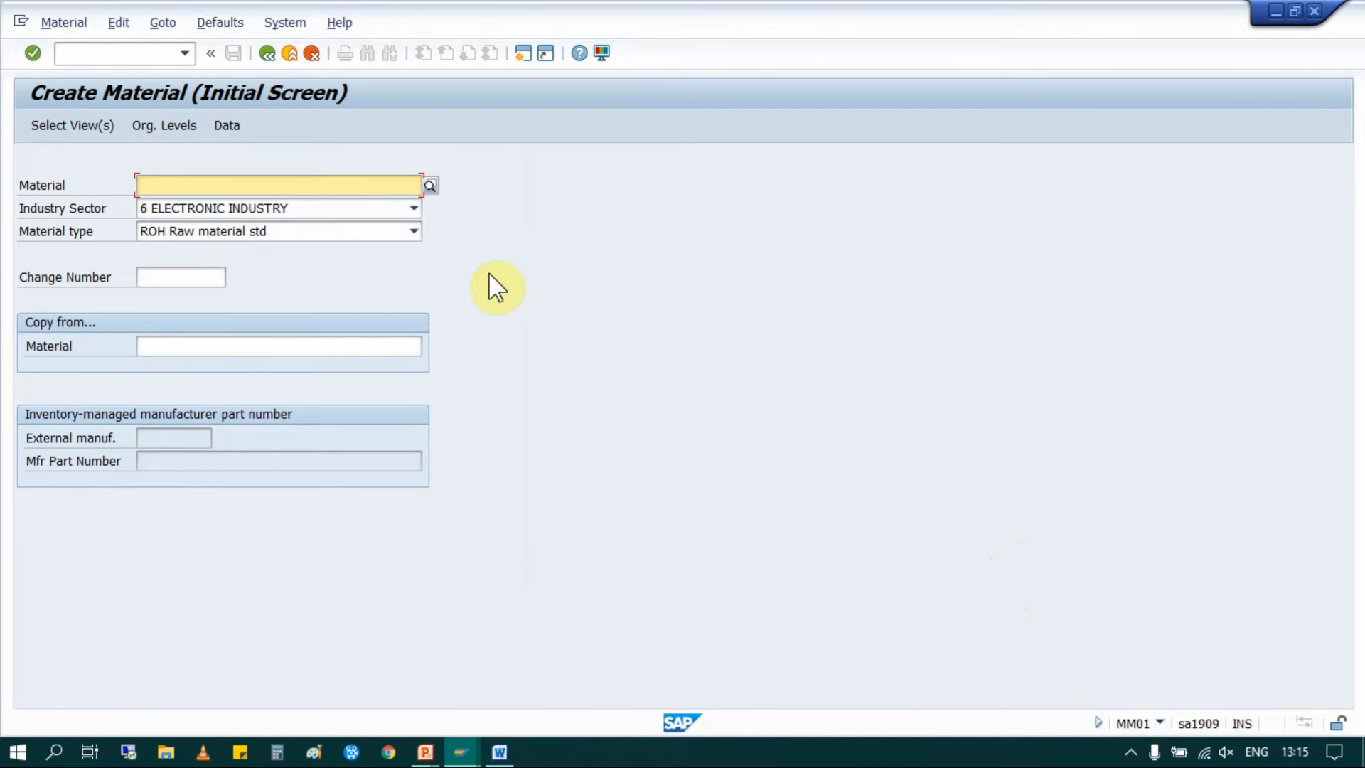
Step: Check the default views and organizational levels for a new raw material, cancel, and leave MM01
{"action": "key", "text": "Return"}
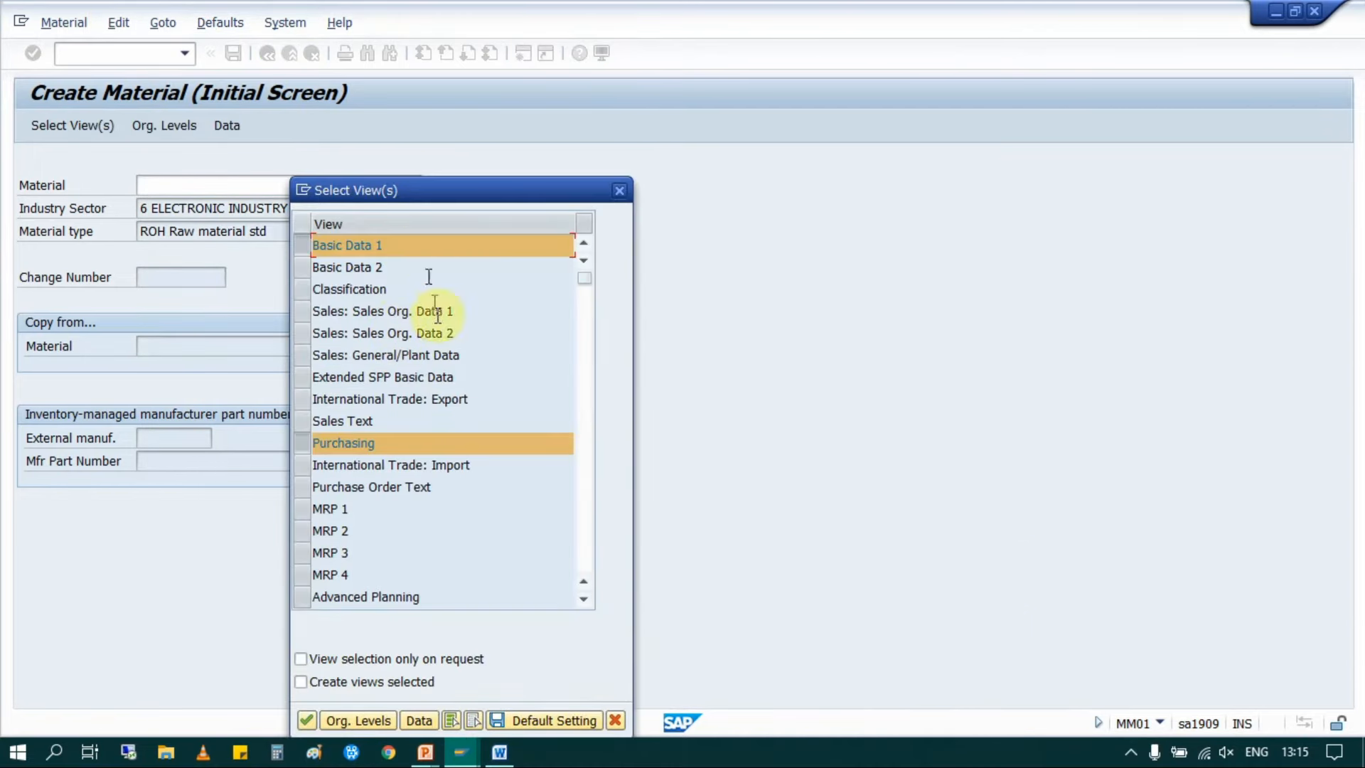
{"action": "left_click", "coordinate": [311, 719]}
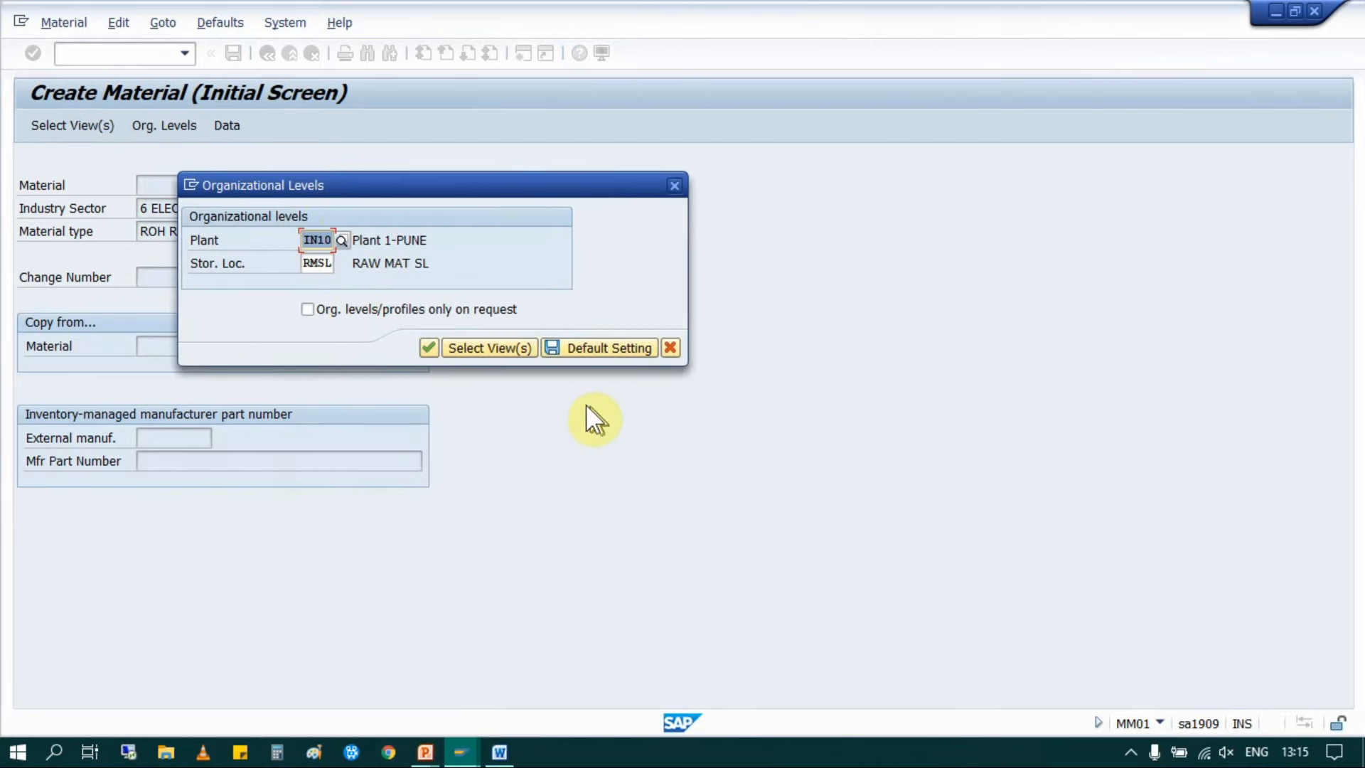
{"action": "left_click", "coordinate": [669, 348]}
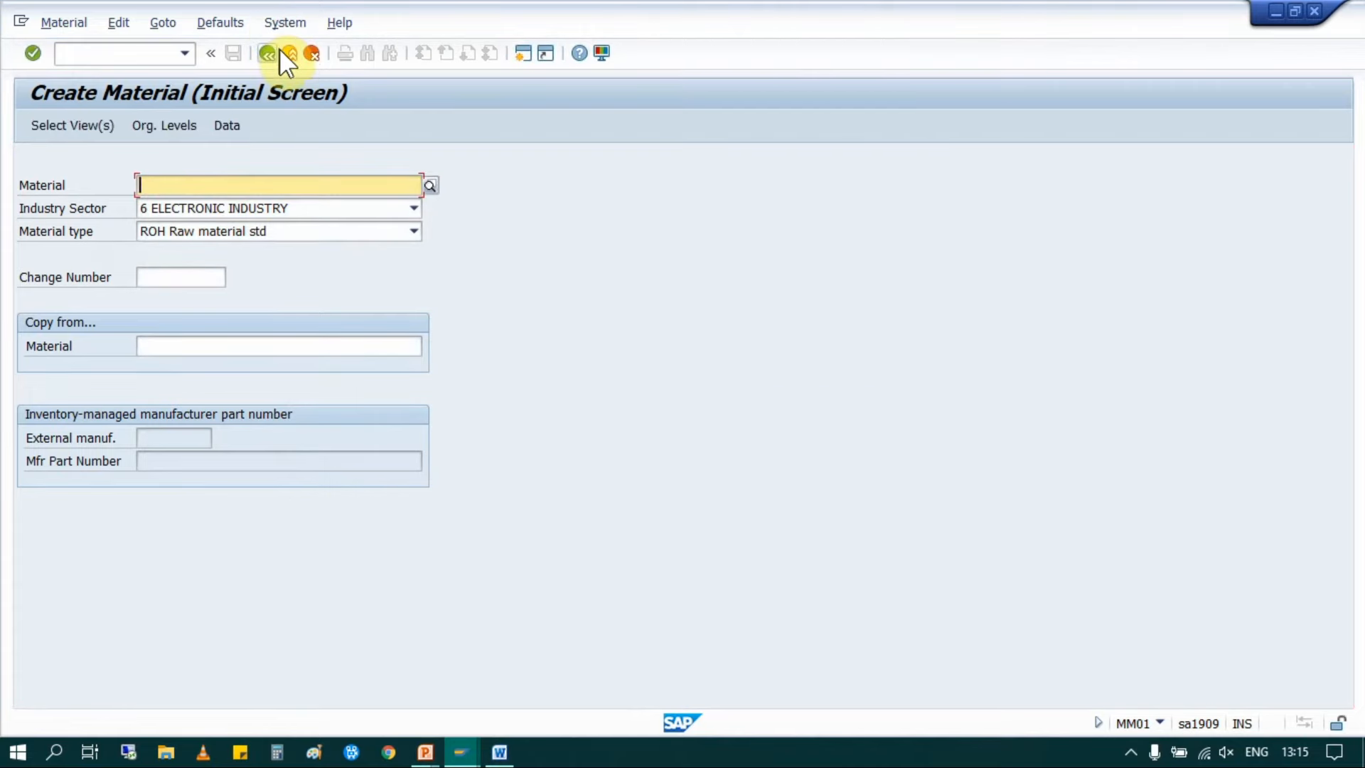
{"action": "left_click", "coordinate": [284, 51]}
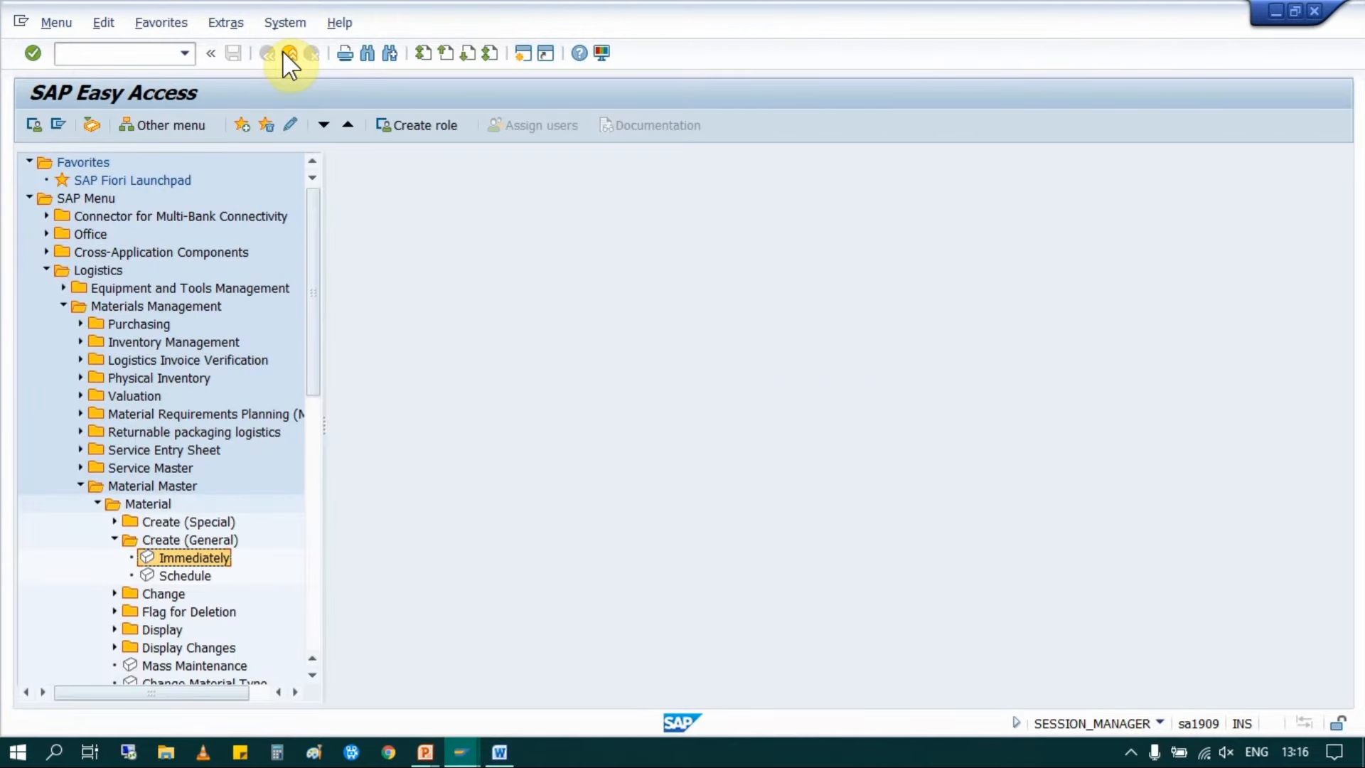
{"action": "key", "text": "alt+Tab"}
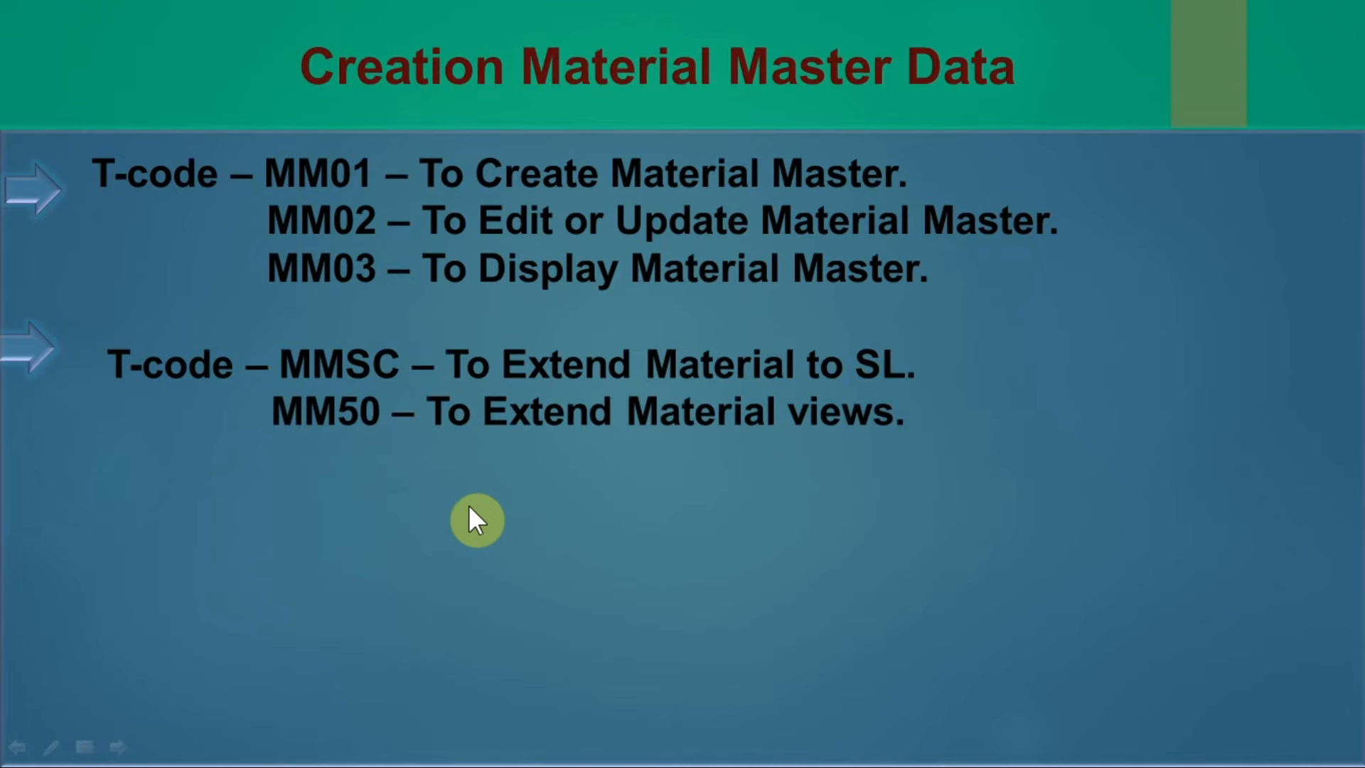
{"action": "key", "text": "alt+Tab"}
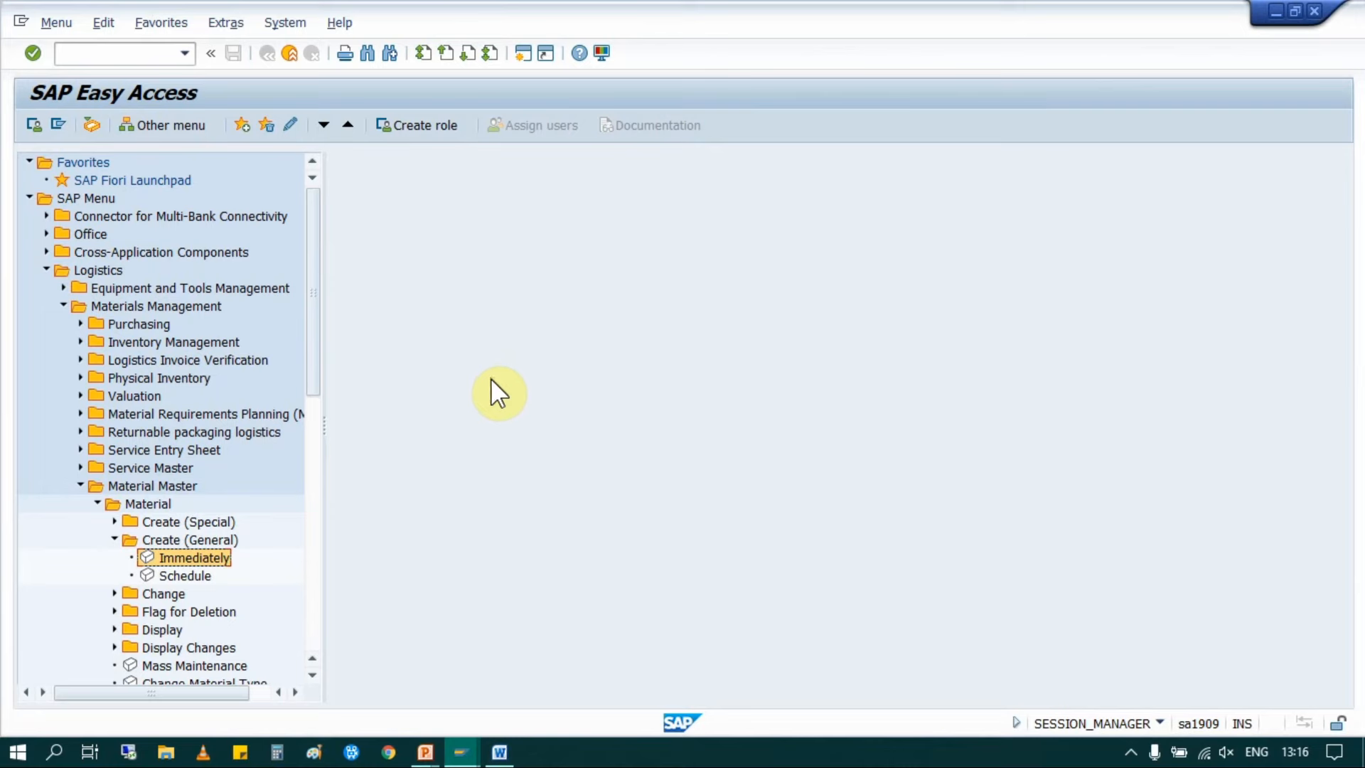
Step: Start MM01 for existing material 249, accept the industry sector from its master record, and confirm the preselected views
{"action": "left_click", "coordinate": [116, 52]}
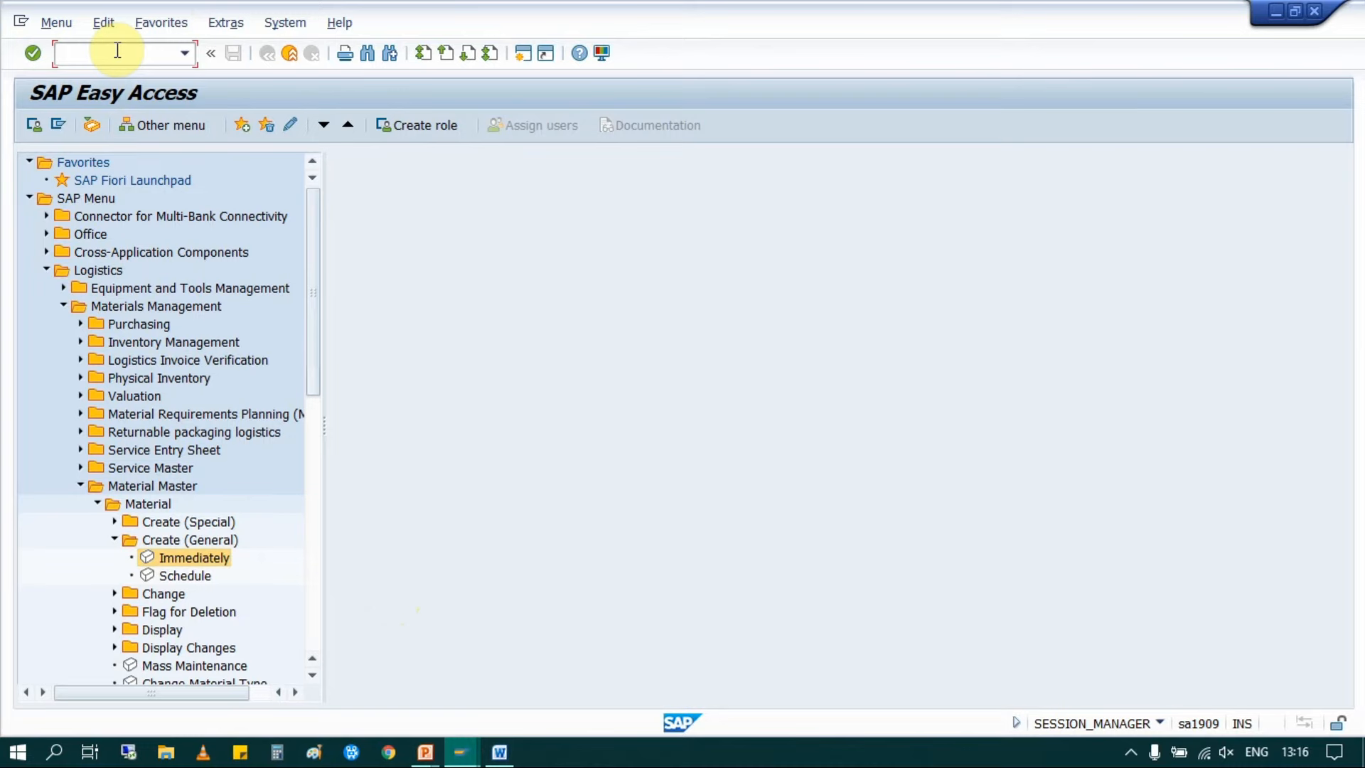
{"action": "type", "text": "MM01"}
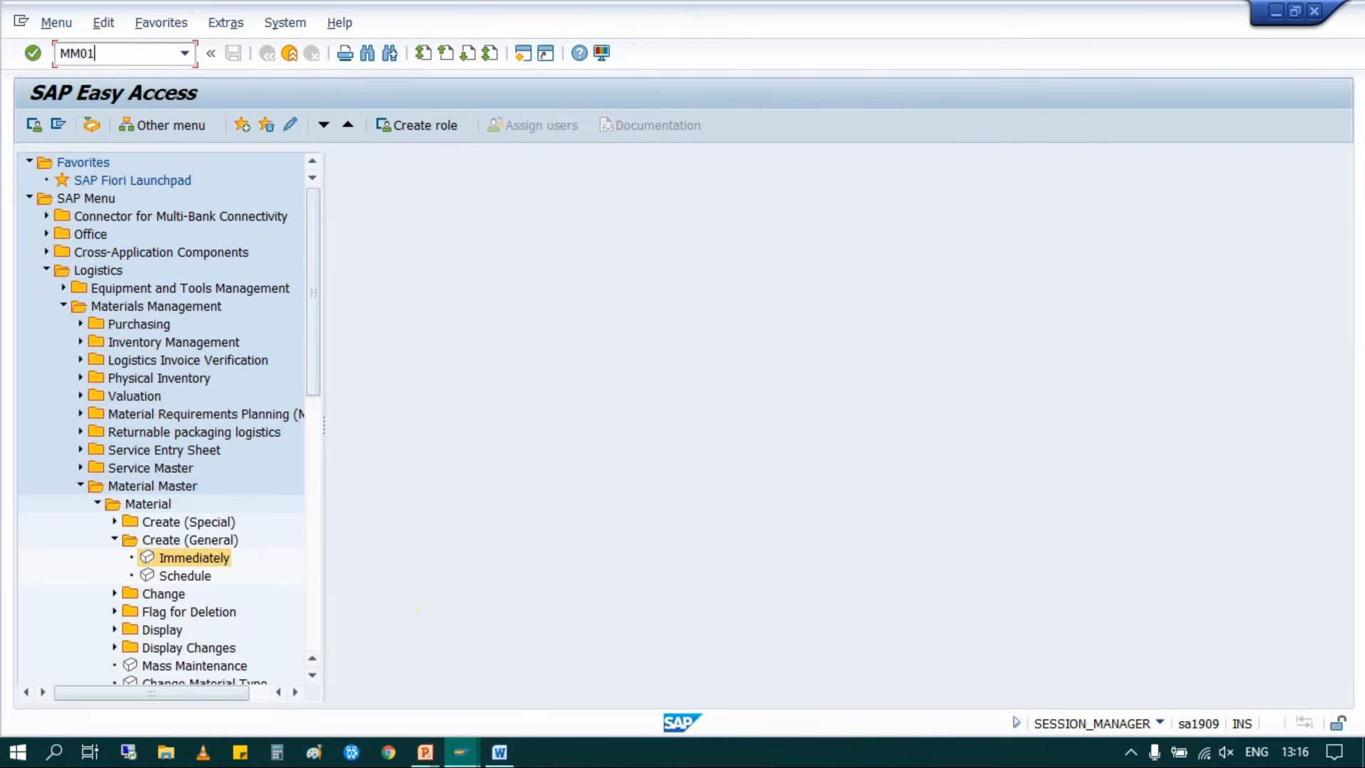
{"action": "key", "text": "Return"}
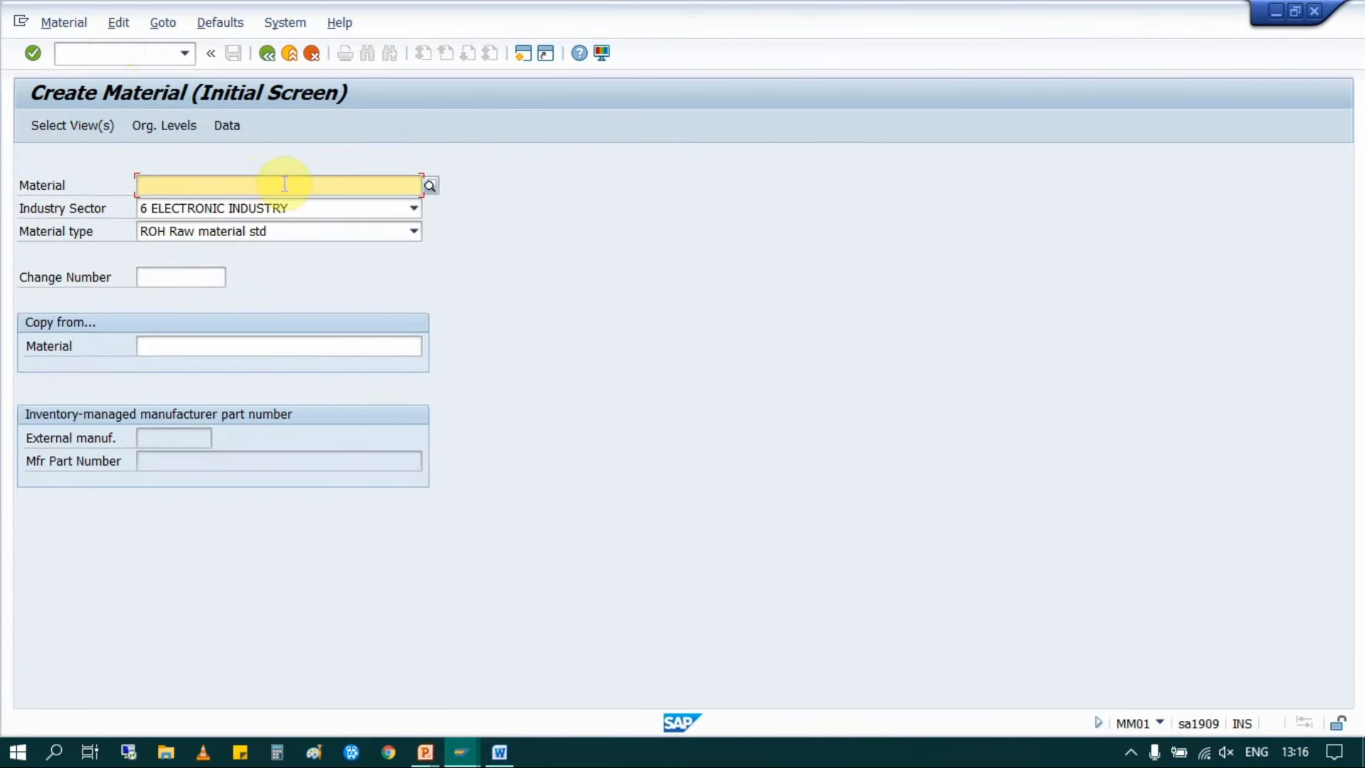
{"action": "type", "text": "249"}
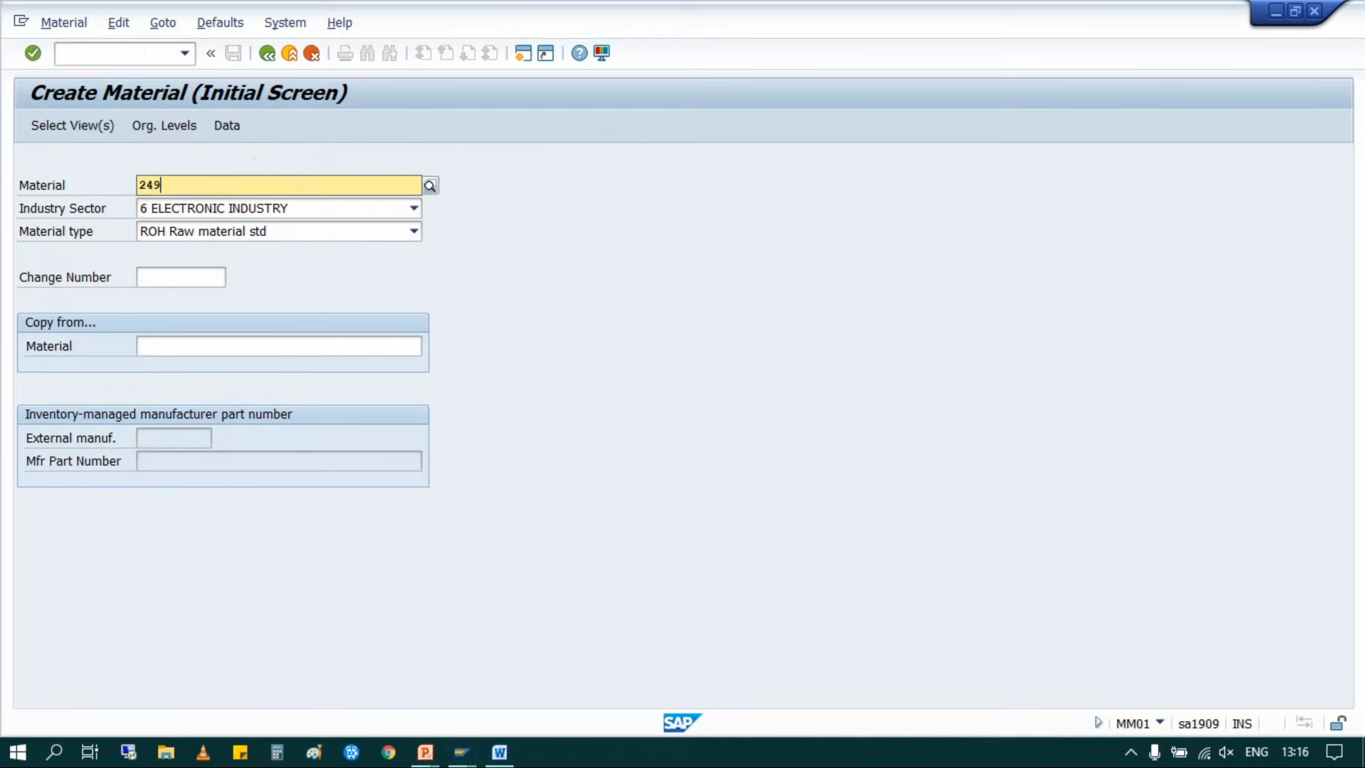
{"action": "left_click", "coordinate": [288, 185]}
{"action": "key", "text": "Return"}
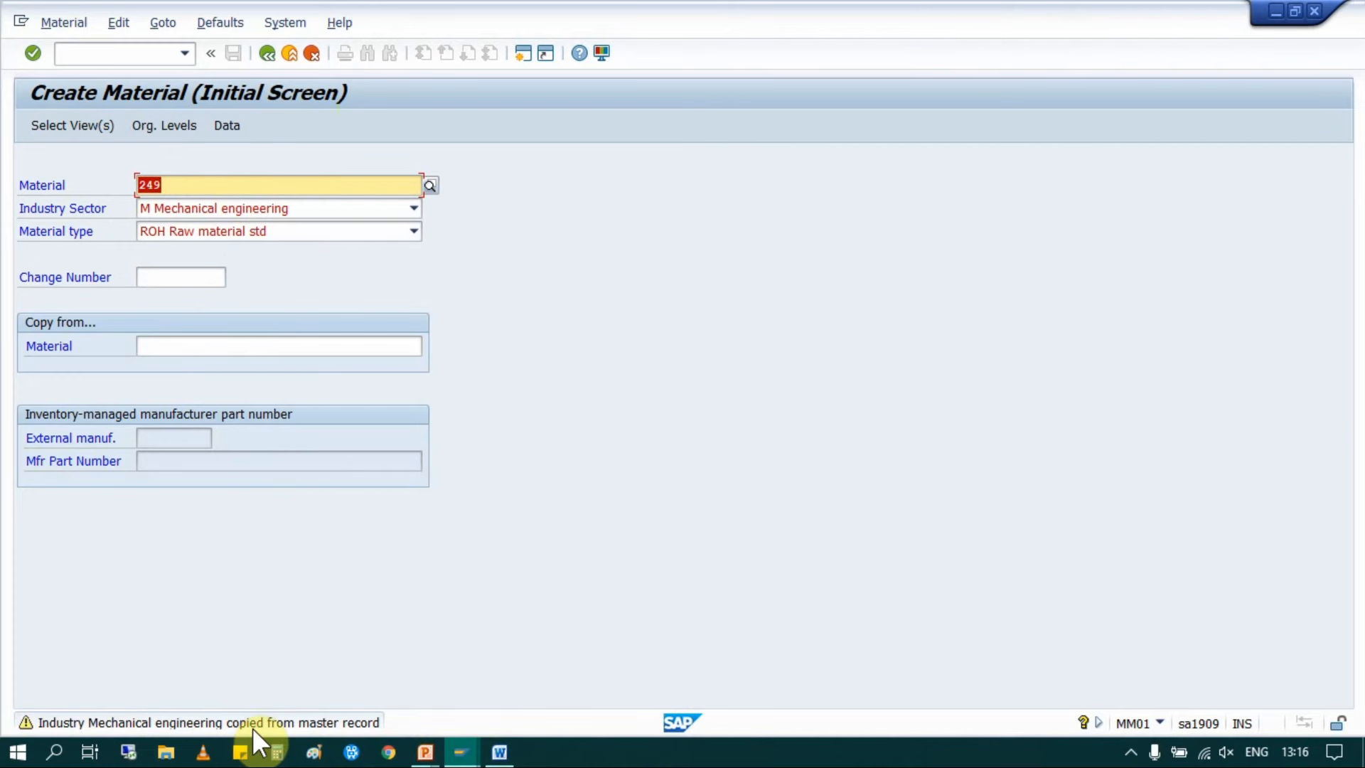
{"action": "key", "text": "Return"}
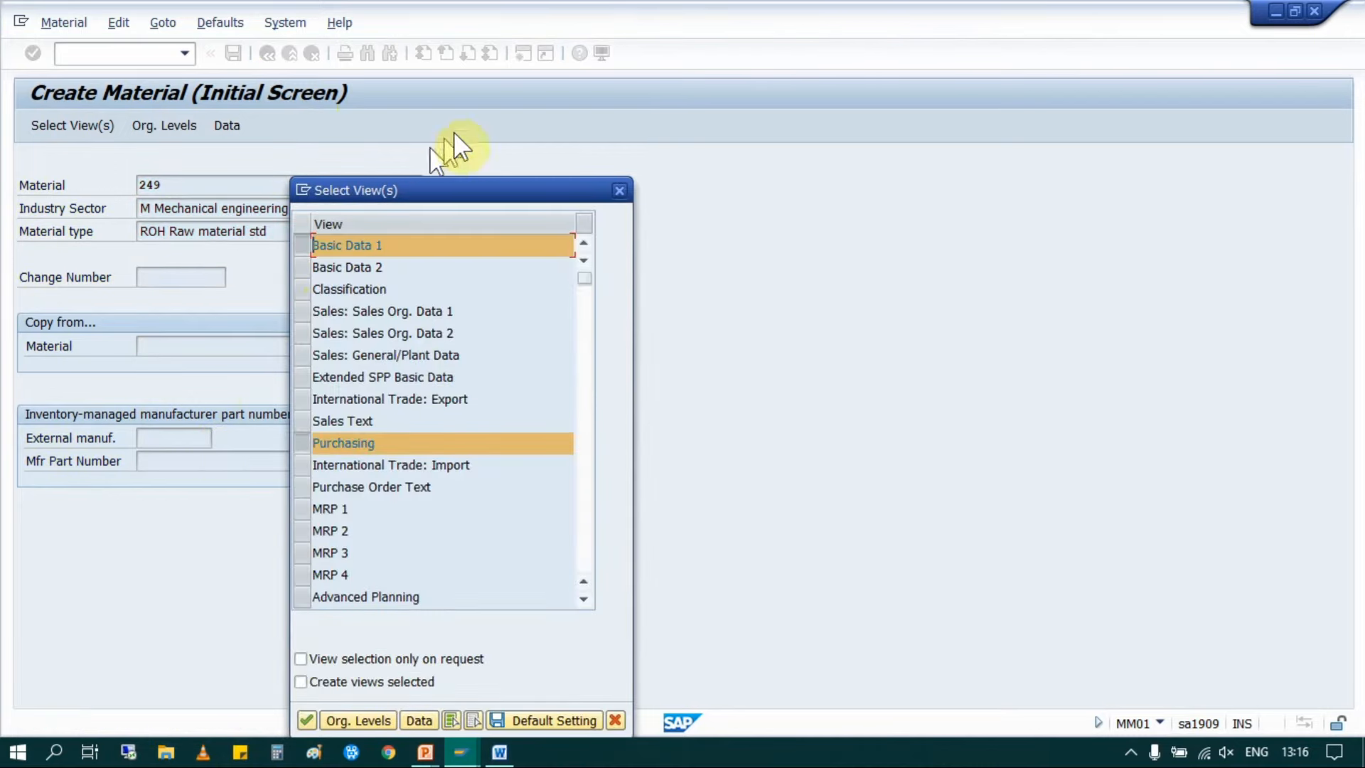
{"action": "left_click_drag", "start_coordinate": [458, 189], "coordinate": [751, 49]}
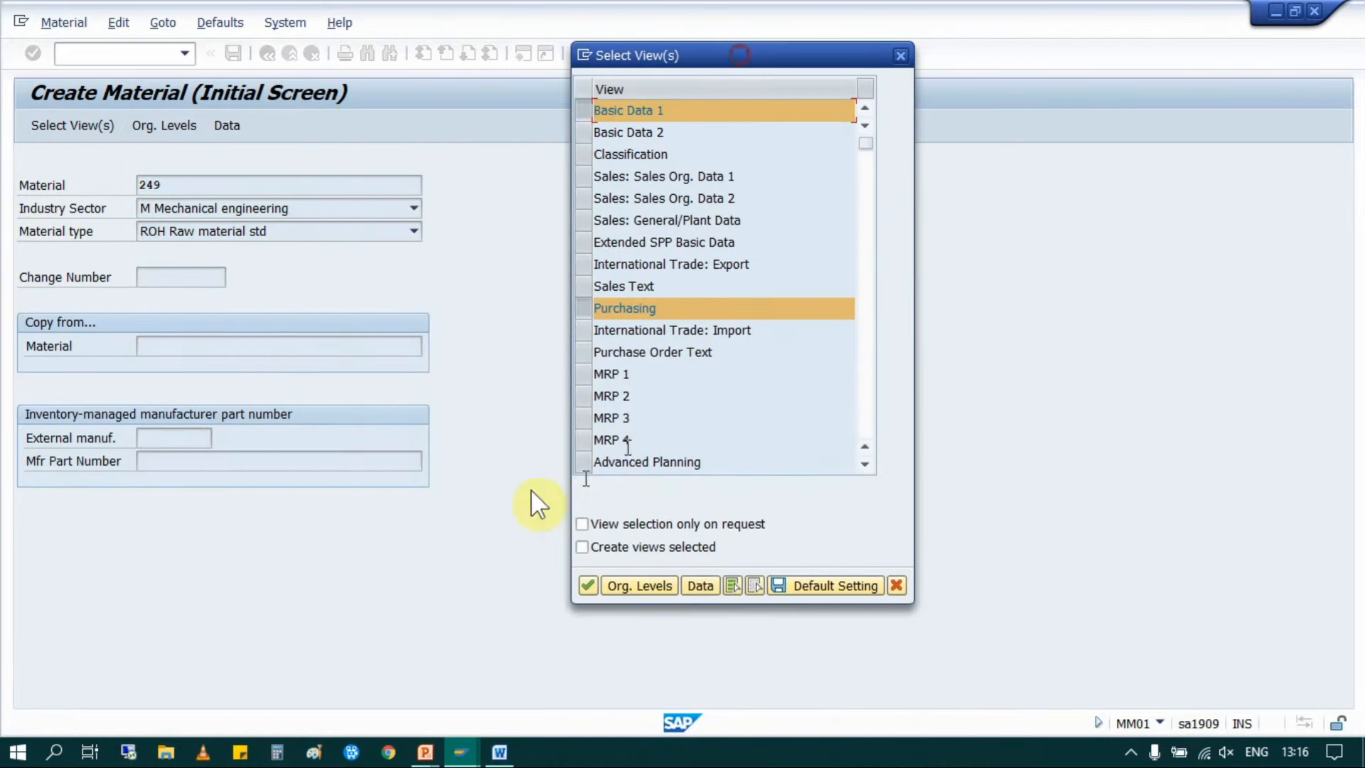
{"action": "left_click", "coordinate": [587, 582]}
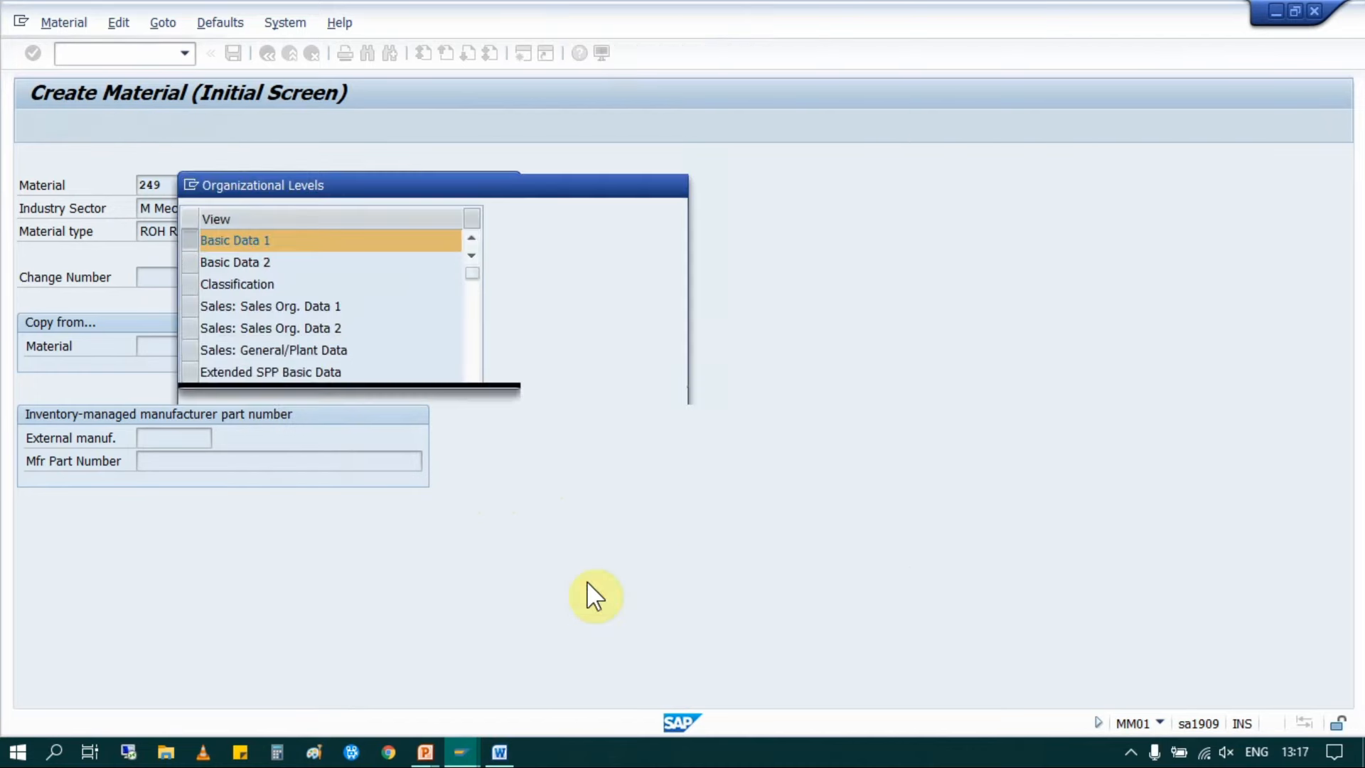
Step: Set the organizational levels for material 249 to plant IN20 and storage location FMSL, and confirm
{"action": "left_click", "coordinate": [318, 240]}
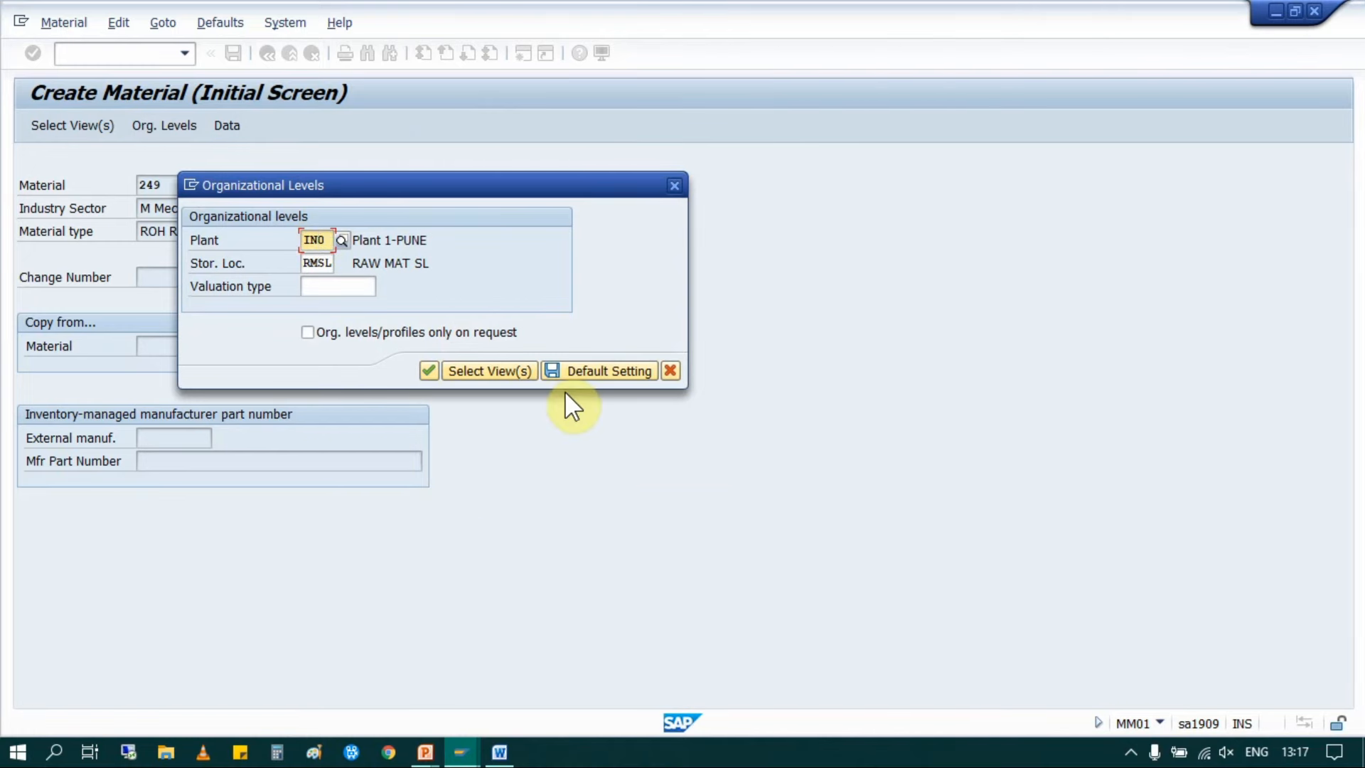
{"action": "type", "text": "2"}
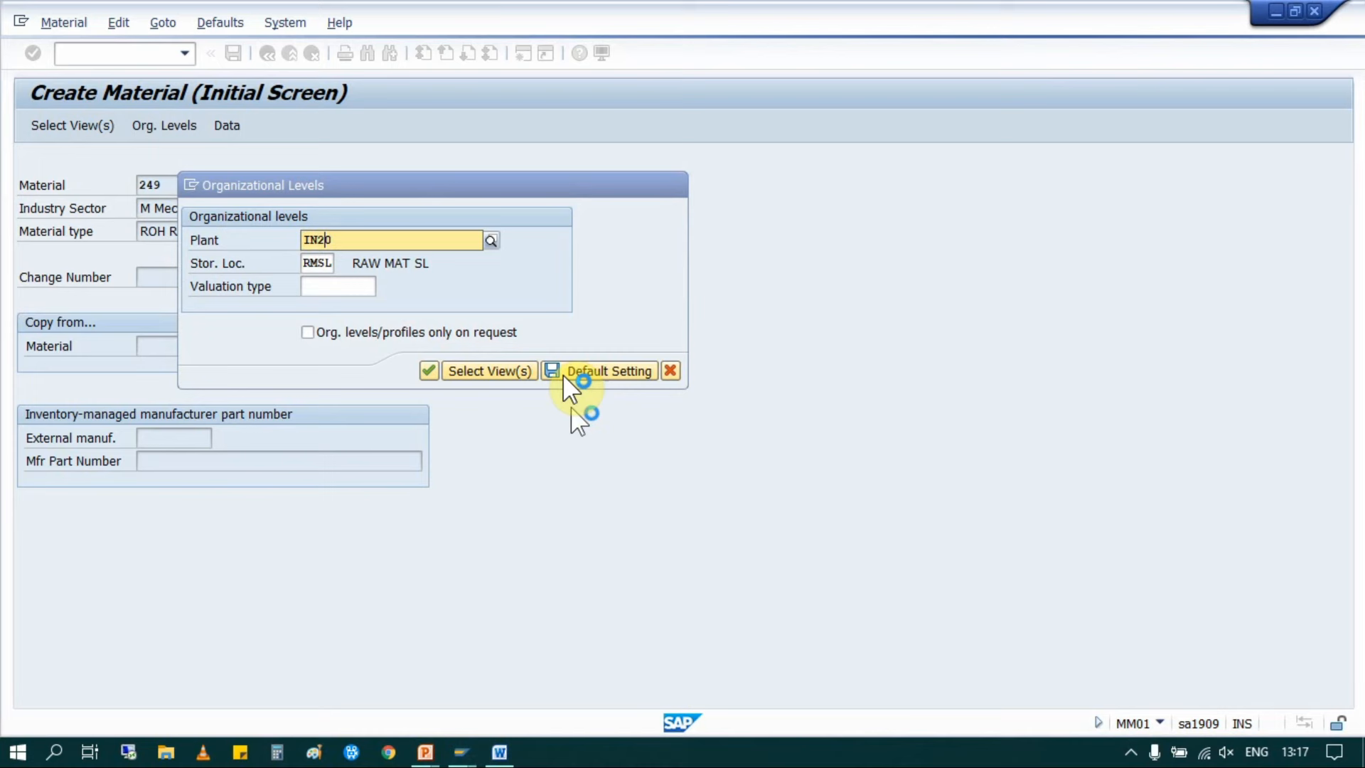
{"action": "left_click", "coordinate": [344, 285]}
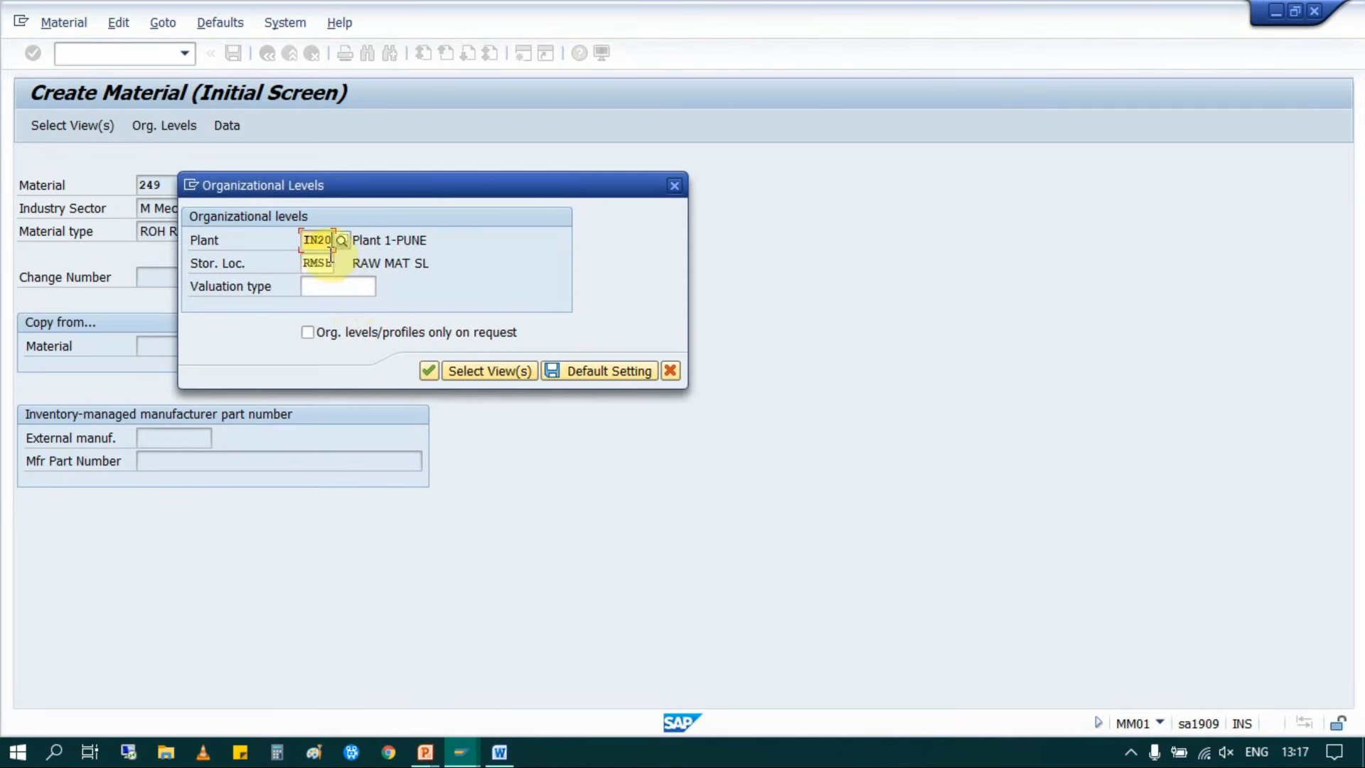
{"action": "double_click", "coordinate": [319, 261]}
{"action": "key", "text": "BackSpace"}
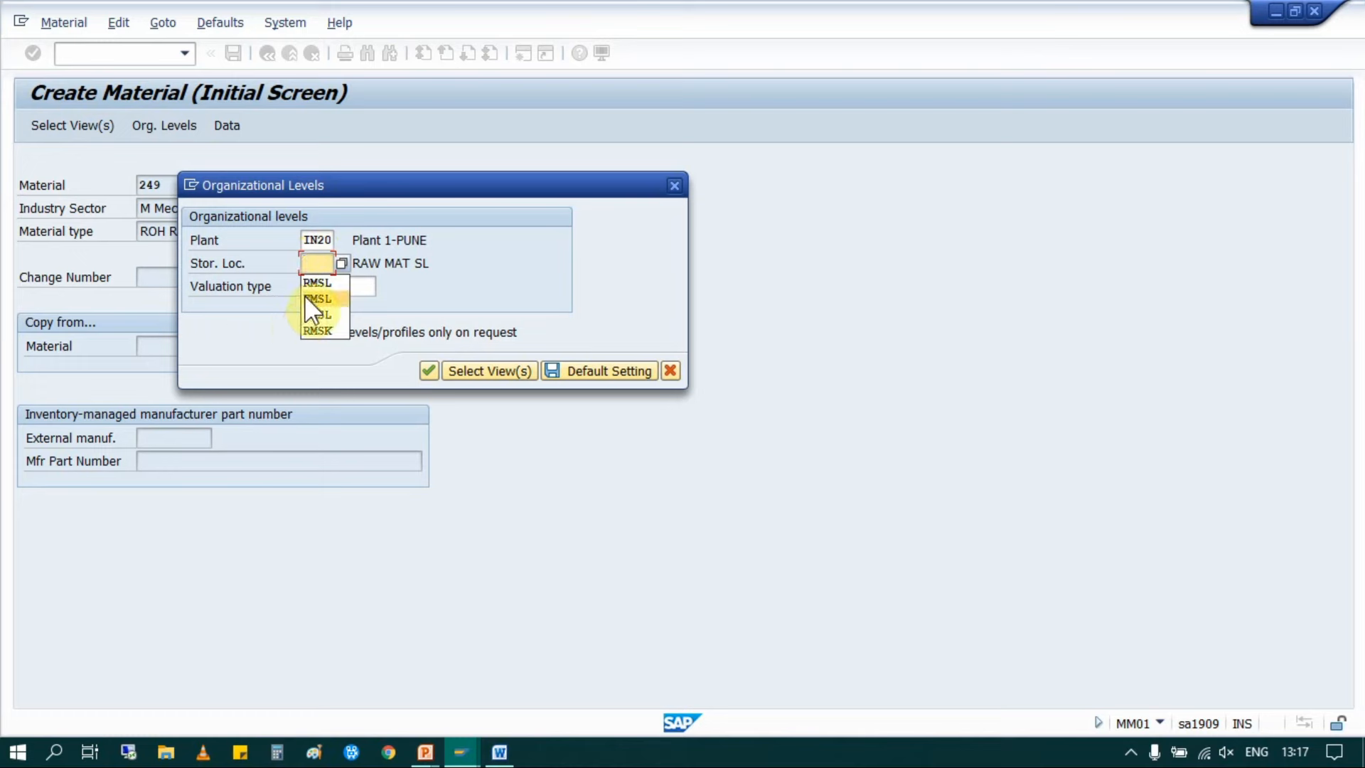
{"action": "left_click", "coordinate": [315, 299]}
{"action": "left_click", "coordinate": [416, 266]}
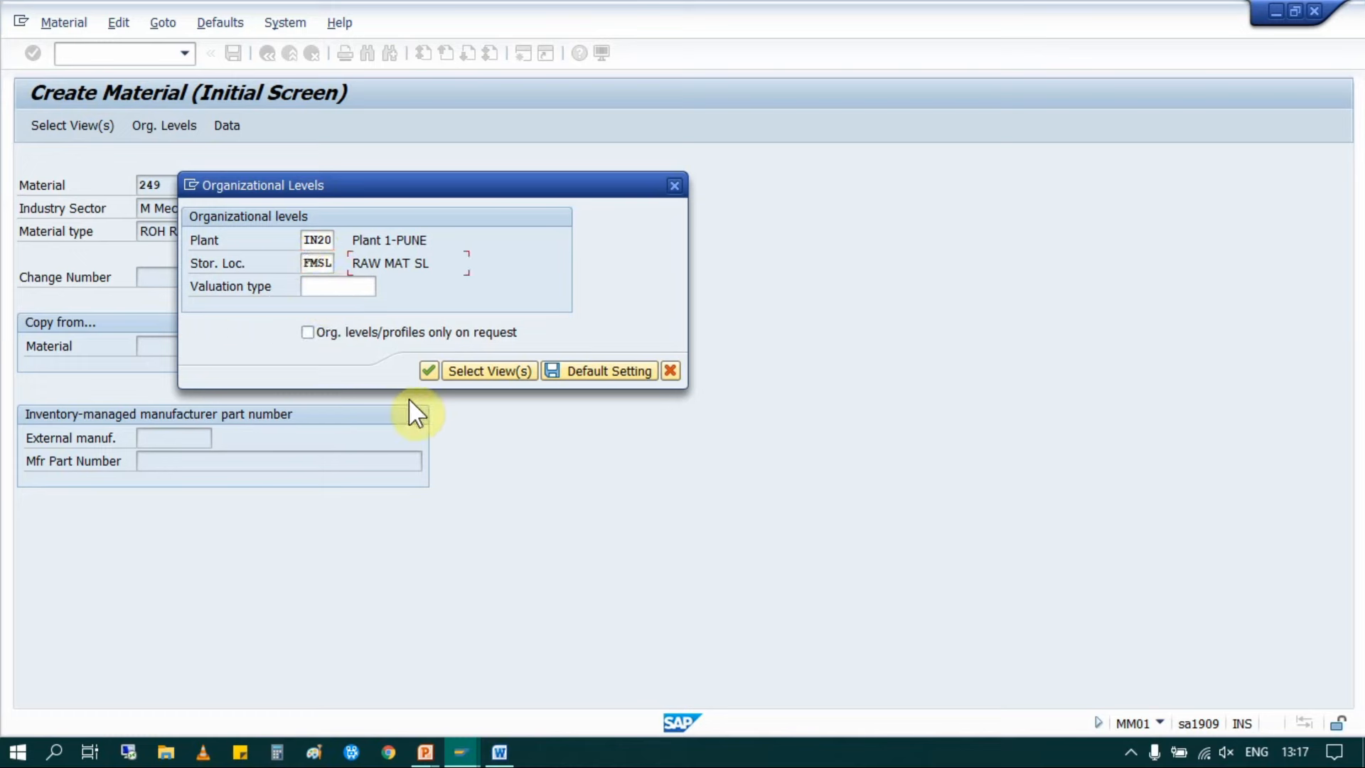
{"action": "key", "text": "Return"}
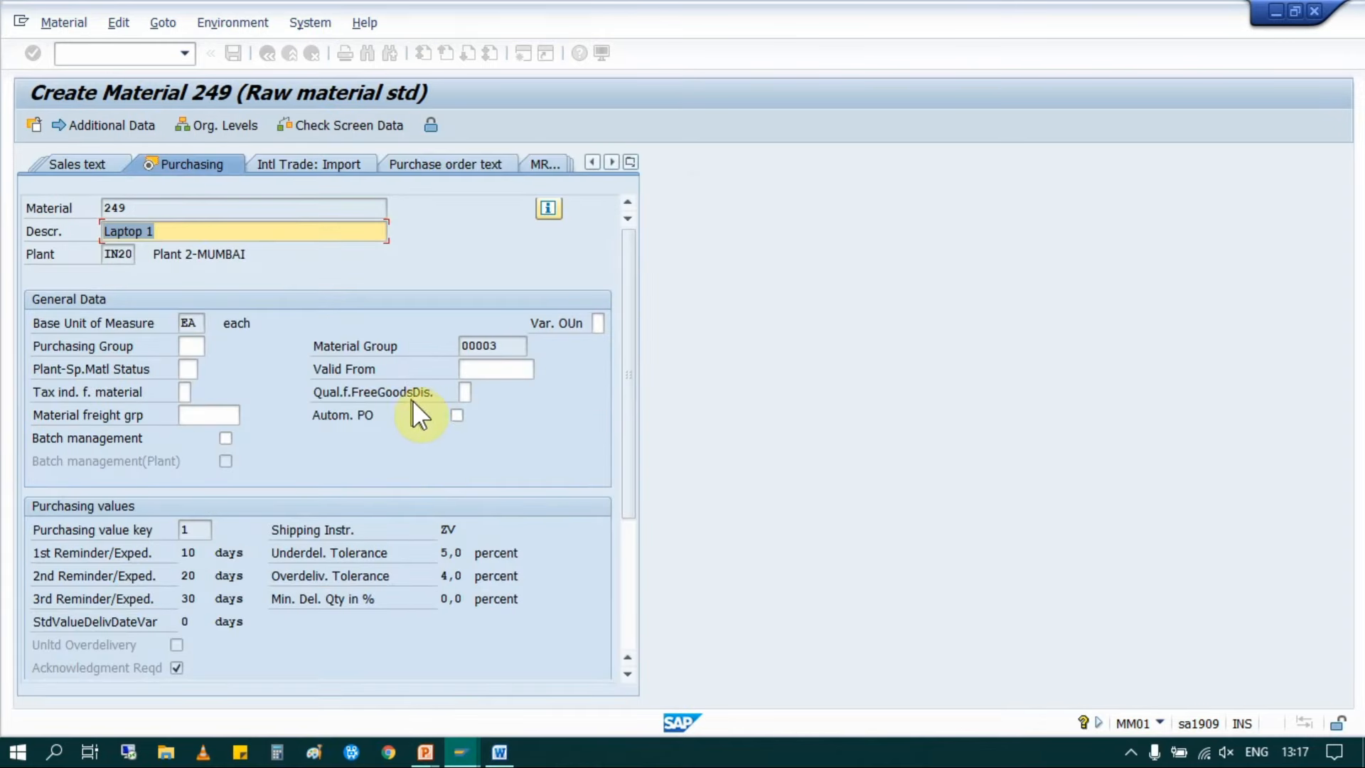
Step: Enter purchasing group 001 in the Purchasing view and continue to the Plant data / stor. 1 view
{"action": "left_click", "coordinate": [190, 346]}
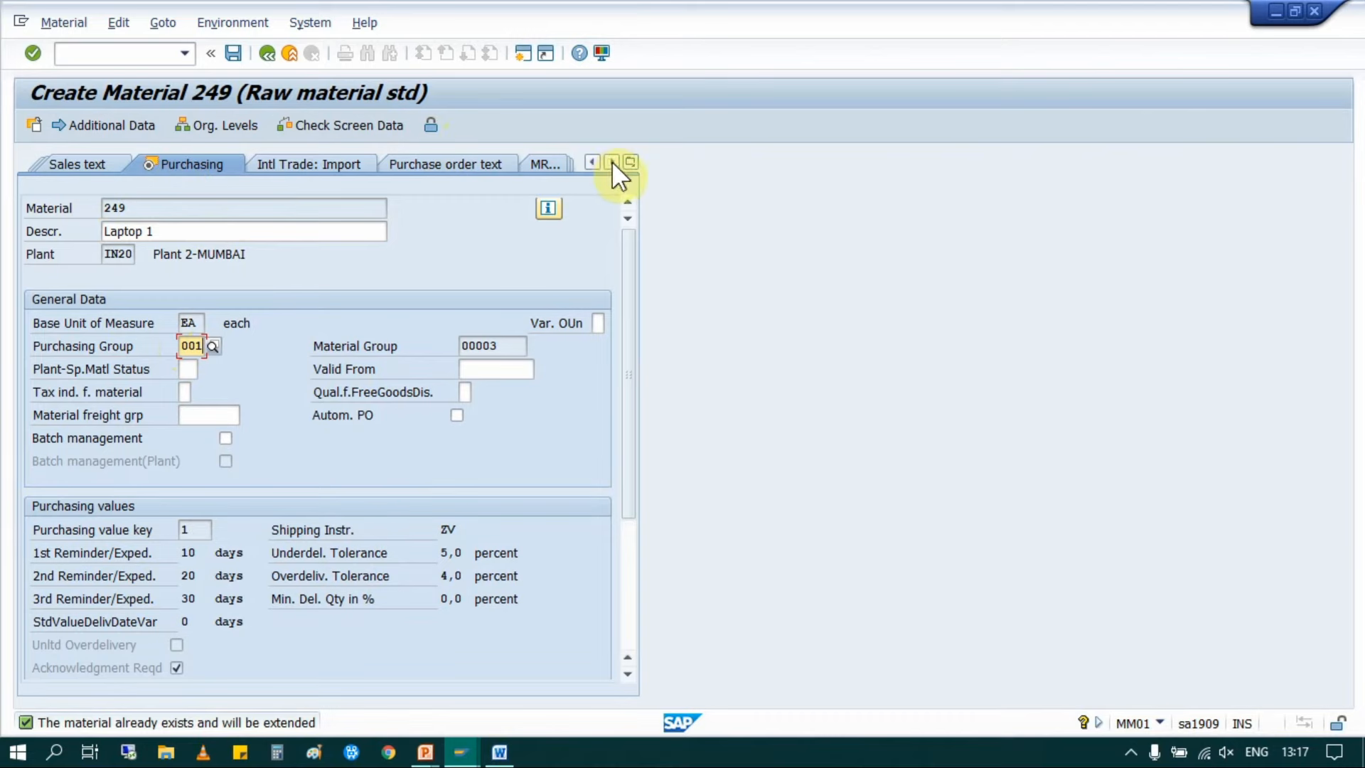
{"action": "left_click", "coordinate": [631, 161]}
{"action": "left_click", "coordinate": [694, 181]}
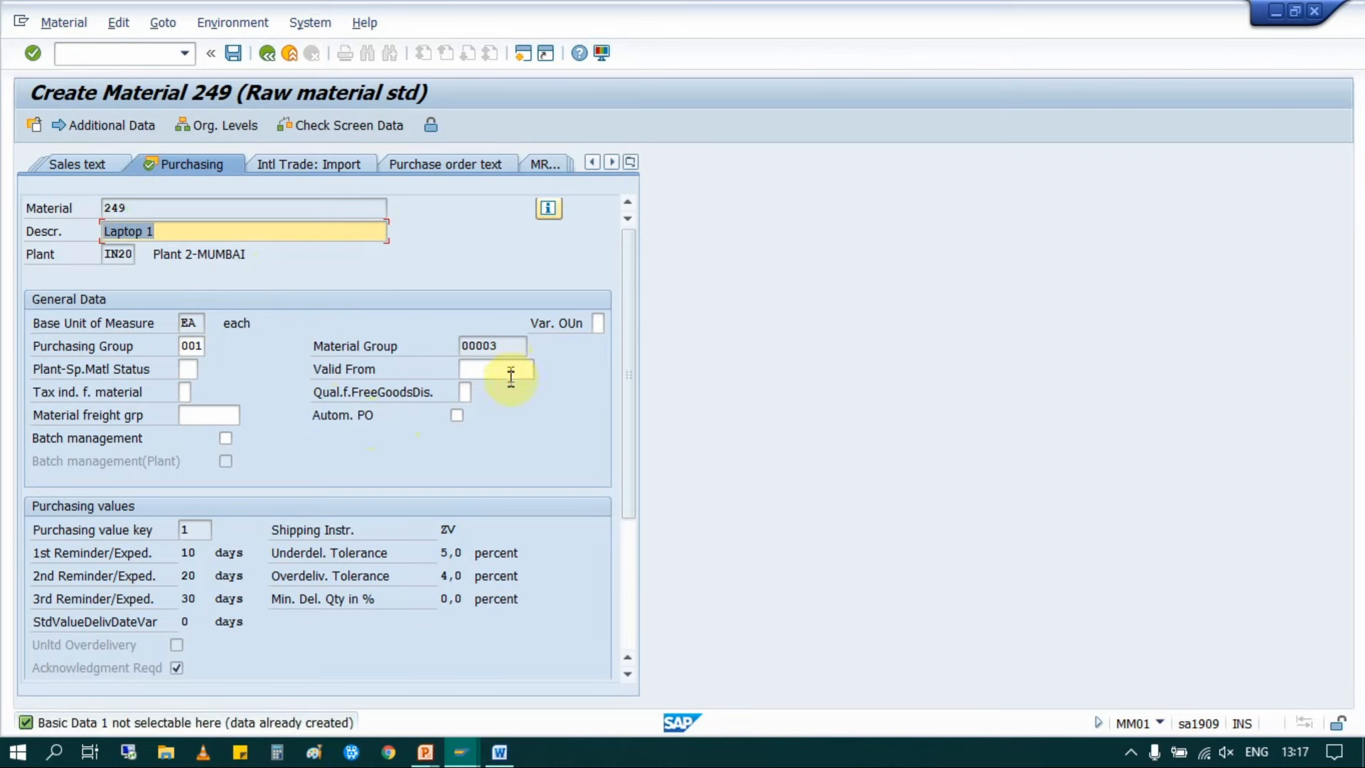
{"action": "key", "text": "Return"}
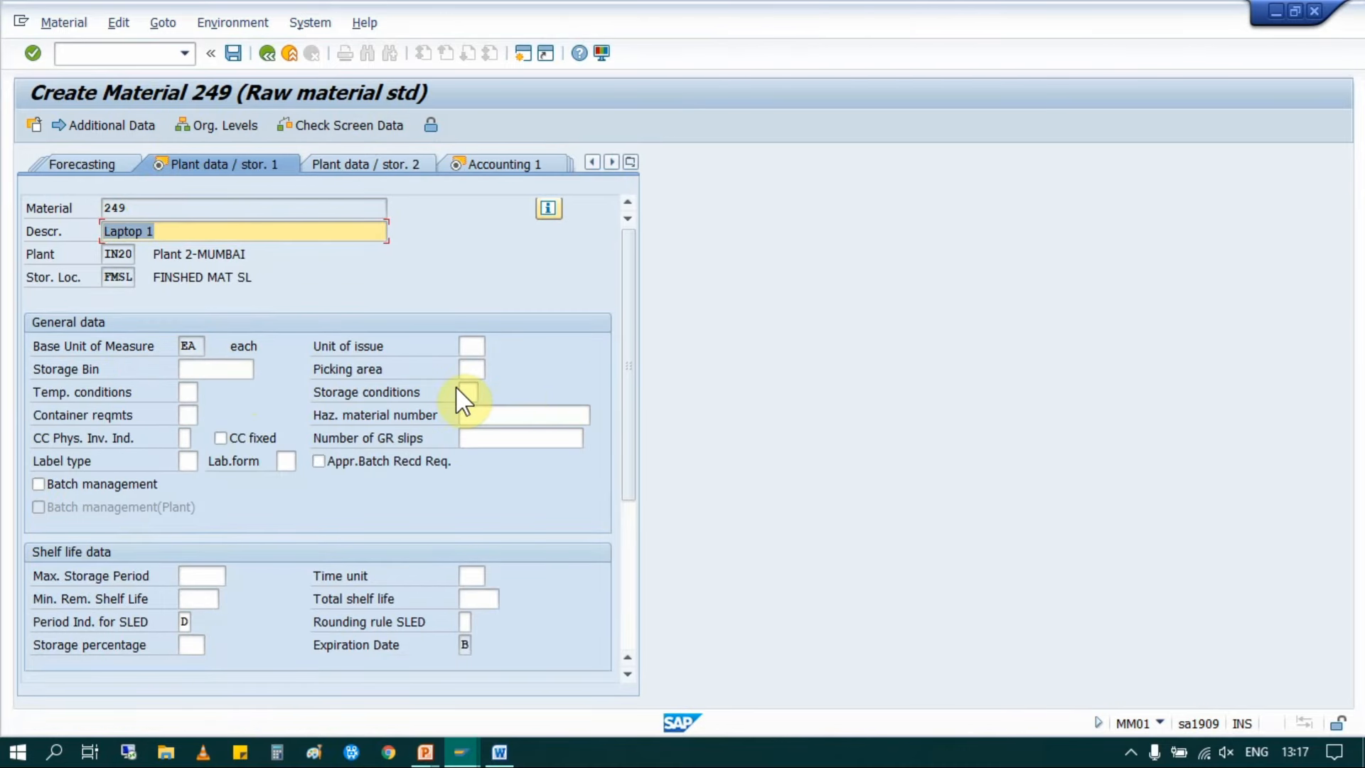
Step: Enter storage bin 4567 in the Plant data / stor. 1 view and continue to the Accounting 1 view
{"action": "left_click", "coordinate": [207, 366]}
{"action": "type", "text": "4567"}
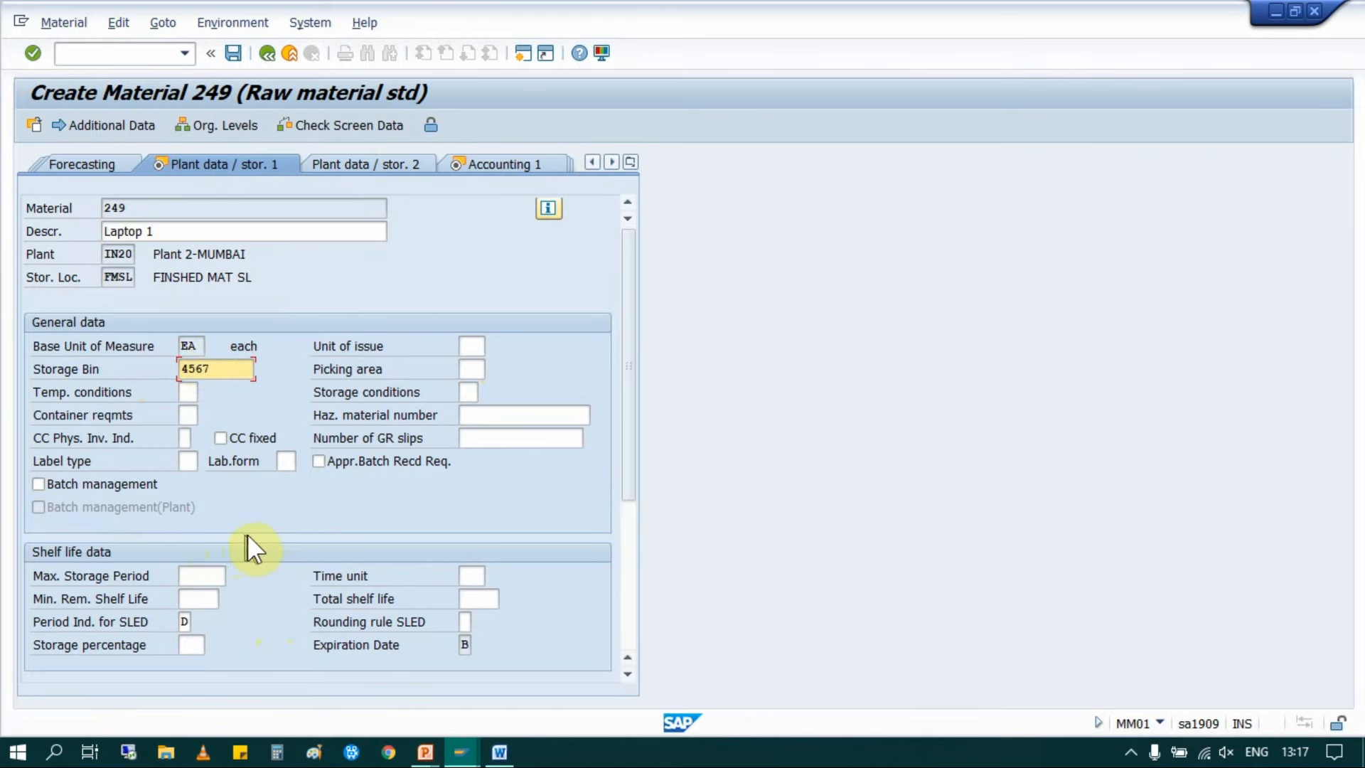
{"action": "key", "text": "Return"}
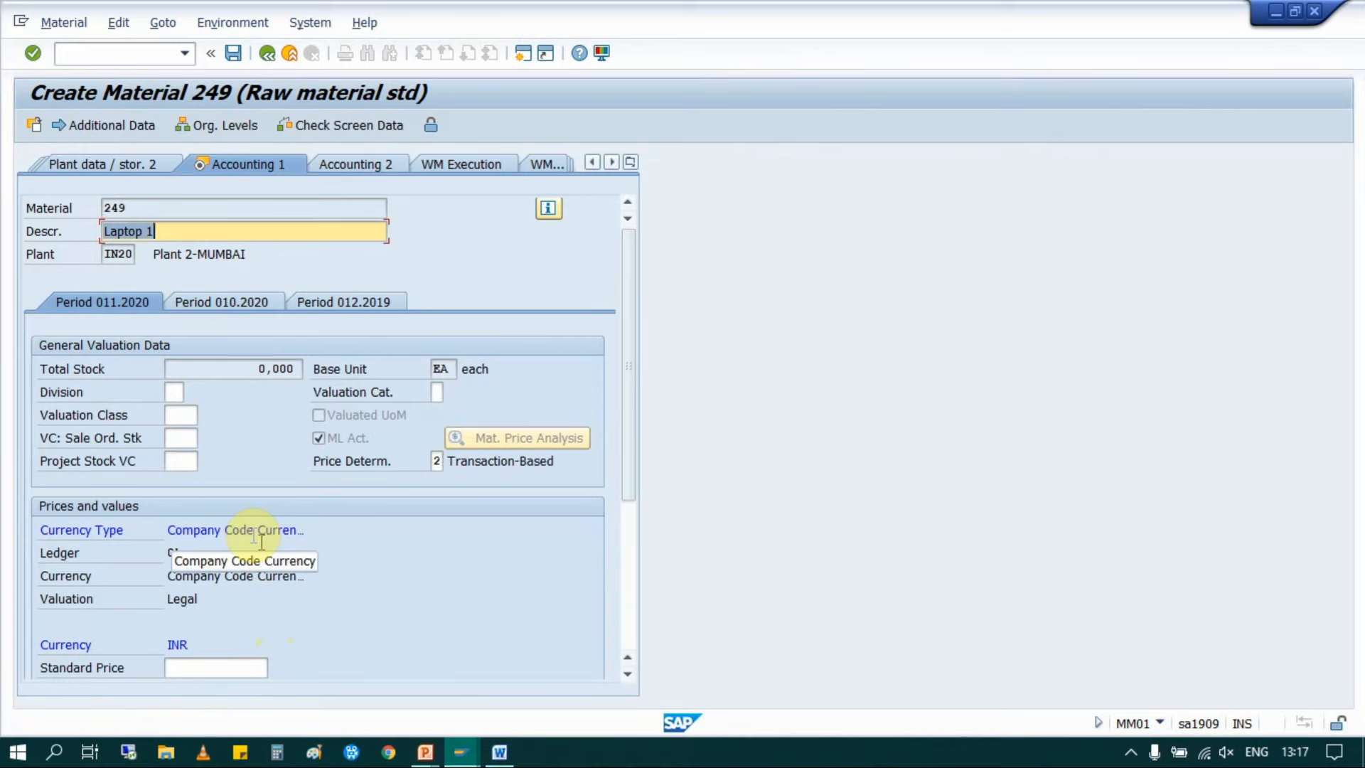
Step: Enter valuation class 3000, standard price 10000 and price control V in the Accounting 1 view, and confirm the entries
{"action": "left_click", "coordinate": [182, 415]}
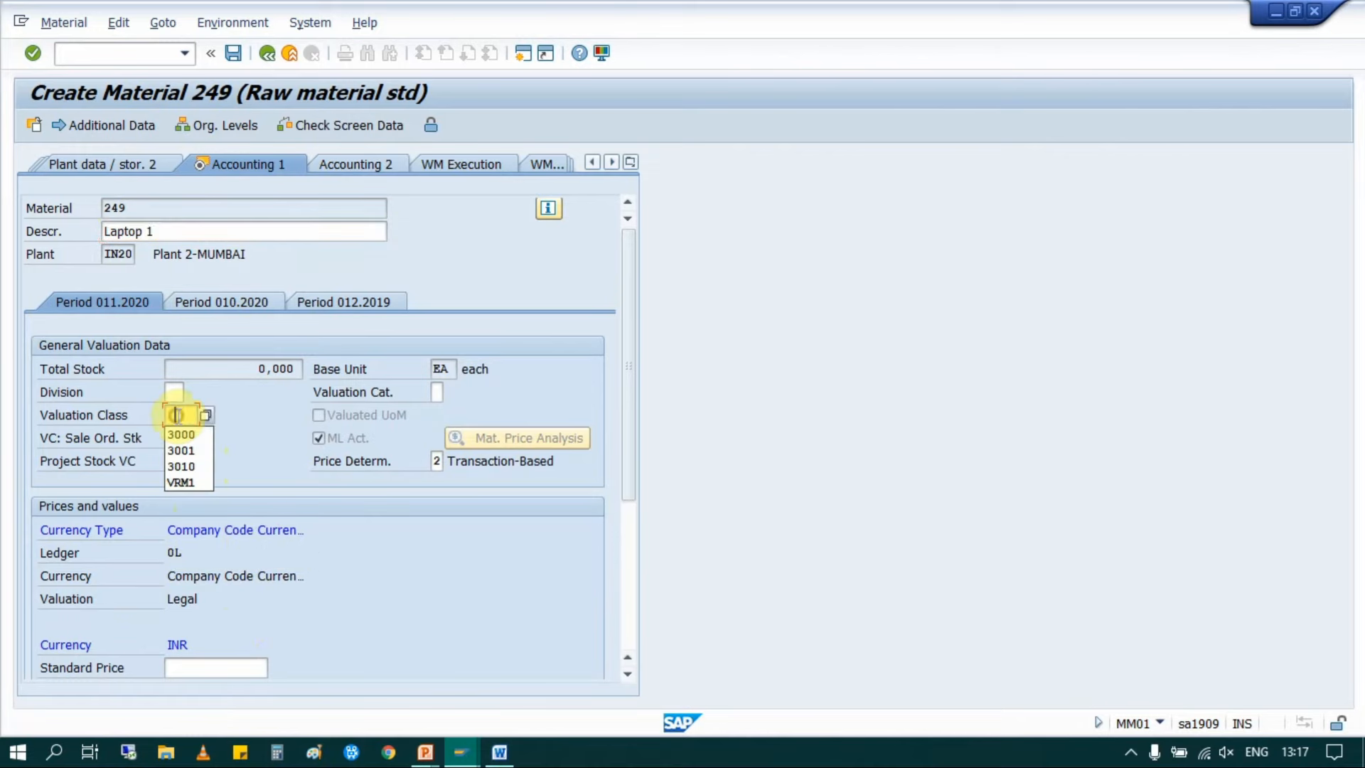
{"action": "left_click", "coordinate": [185, 435]}
{"action": "left_click", "coordinate": [231, 667]}
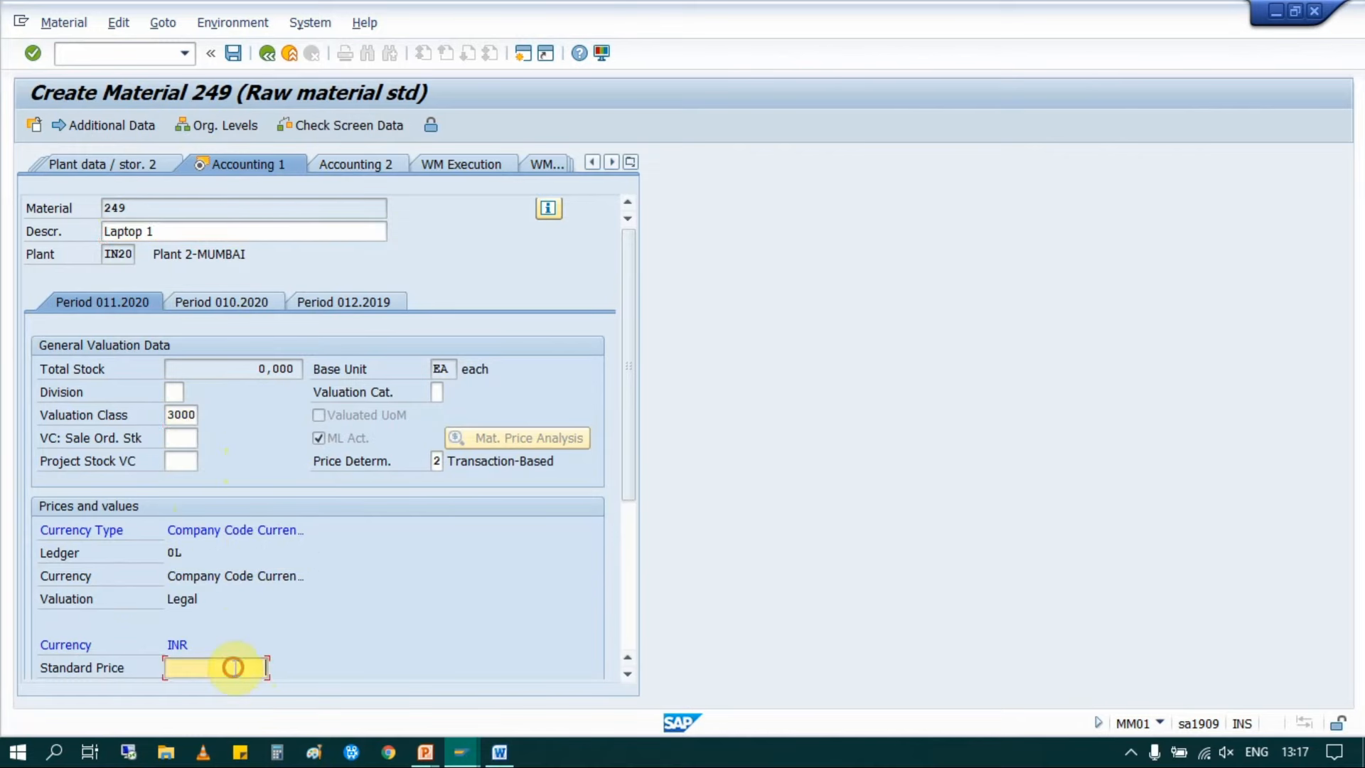
{"action": "left_click", "coordinate": [233, 688]}
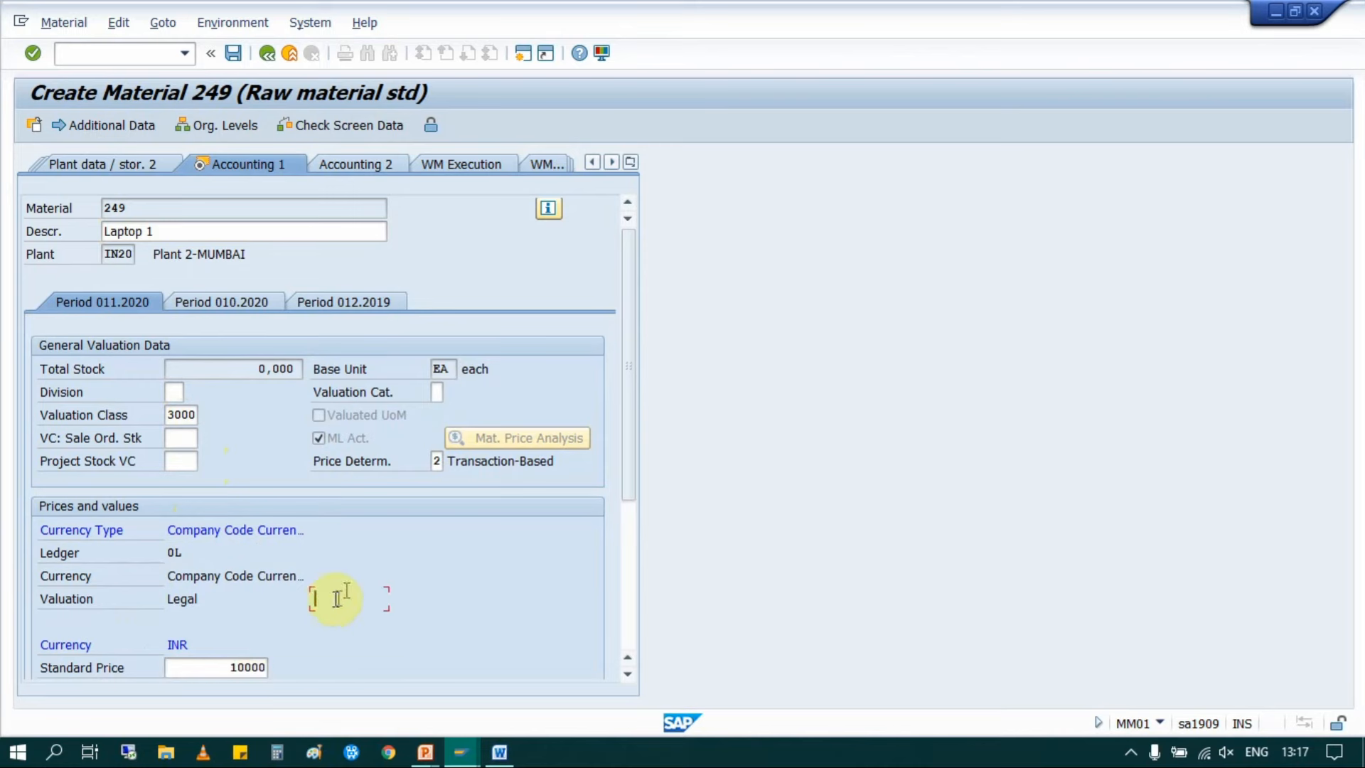
{"action": "scroll", "coordinate": [349, 597], "scroll_direction": "down", "scroll_amount": 3}
{"action": "left_click", "coordinate": [168, 458]}
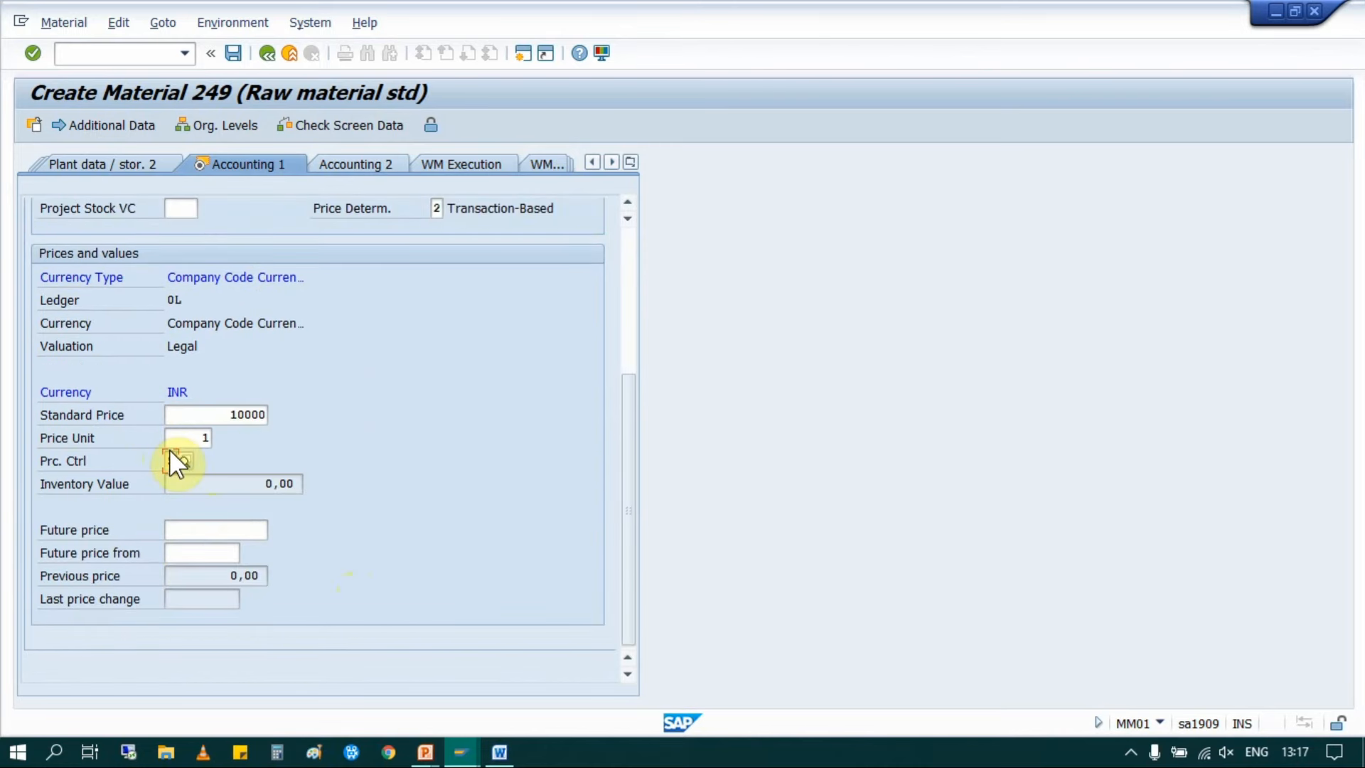
{"action": "type", "text": "V"}
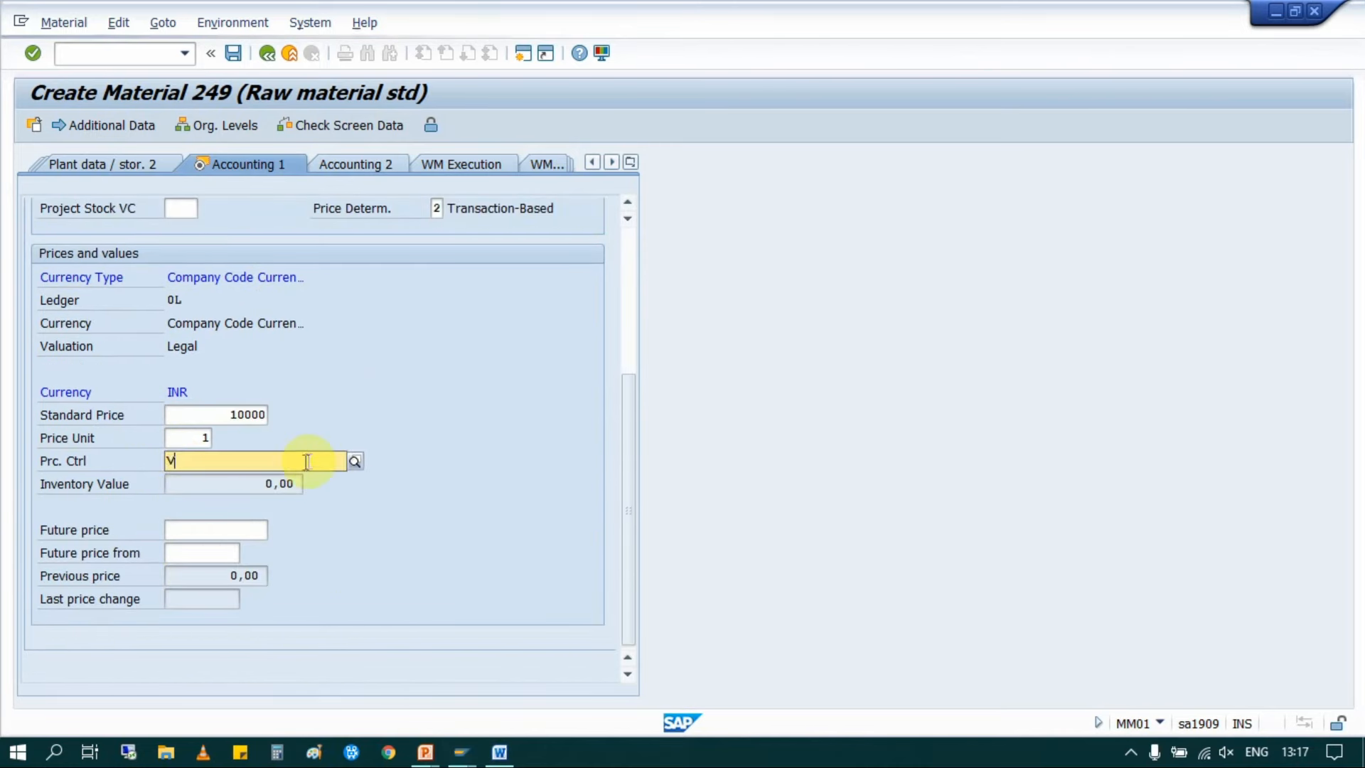
{"action": "left_click", "coordinate": [387, 507]}
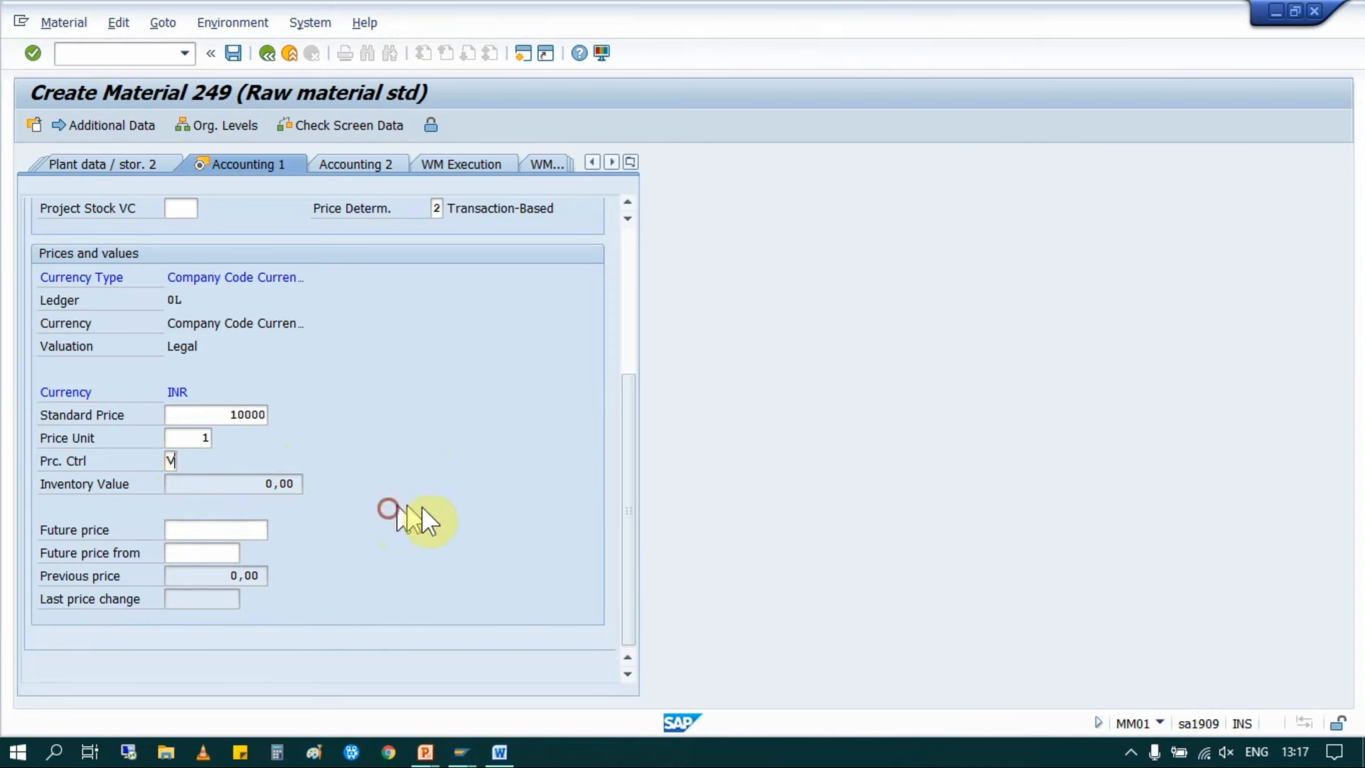
{"action": "key", "text": "Return"}
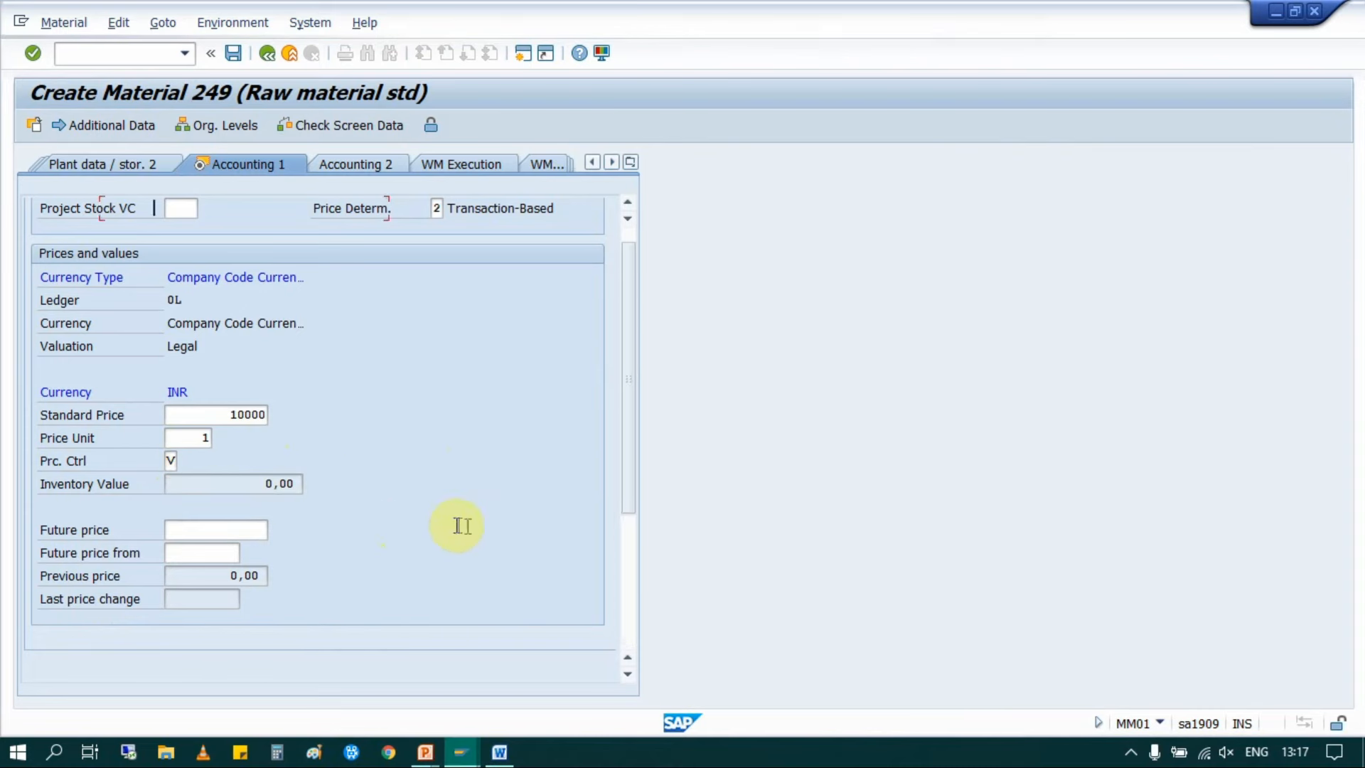
Step: Set the periodic unit price to 1, save the plant extension of material 249, and leave MM01
{"action": "scroll", "coordinate": [320, 489], "scroll_direction": "down", "scroll_amount": 3}
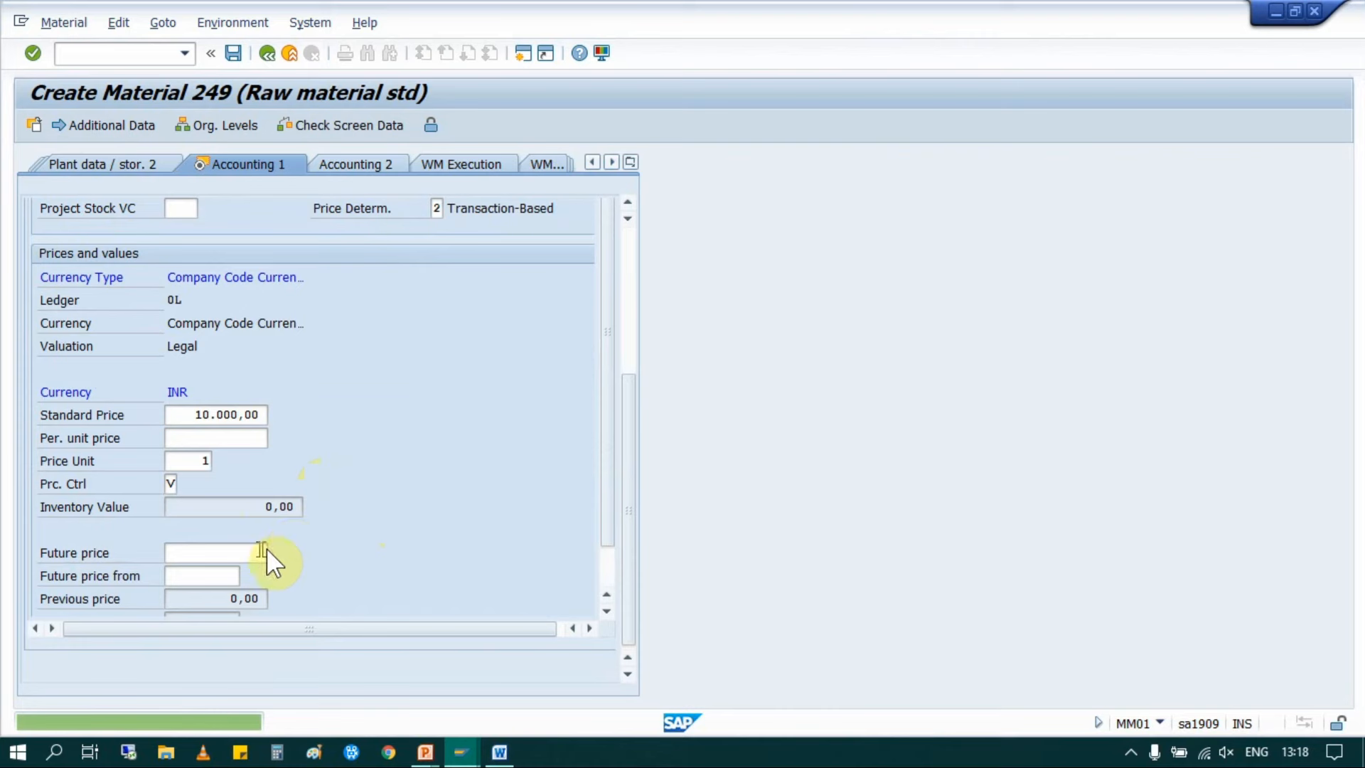
{"action": "left_click", "coordinate": [202, 443]}
{"action": "type", "text": "1"}
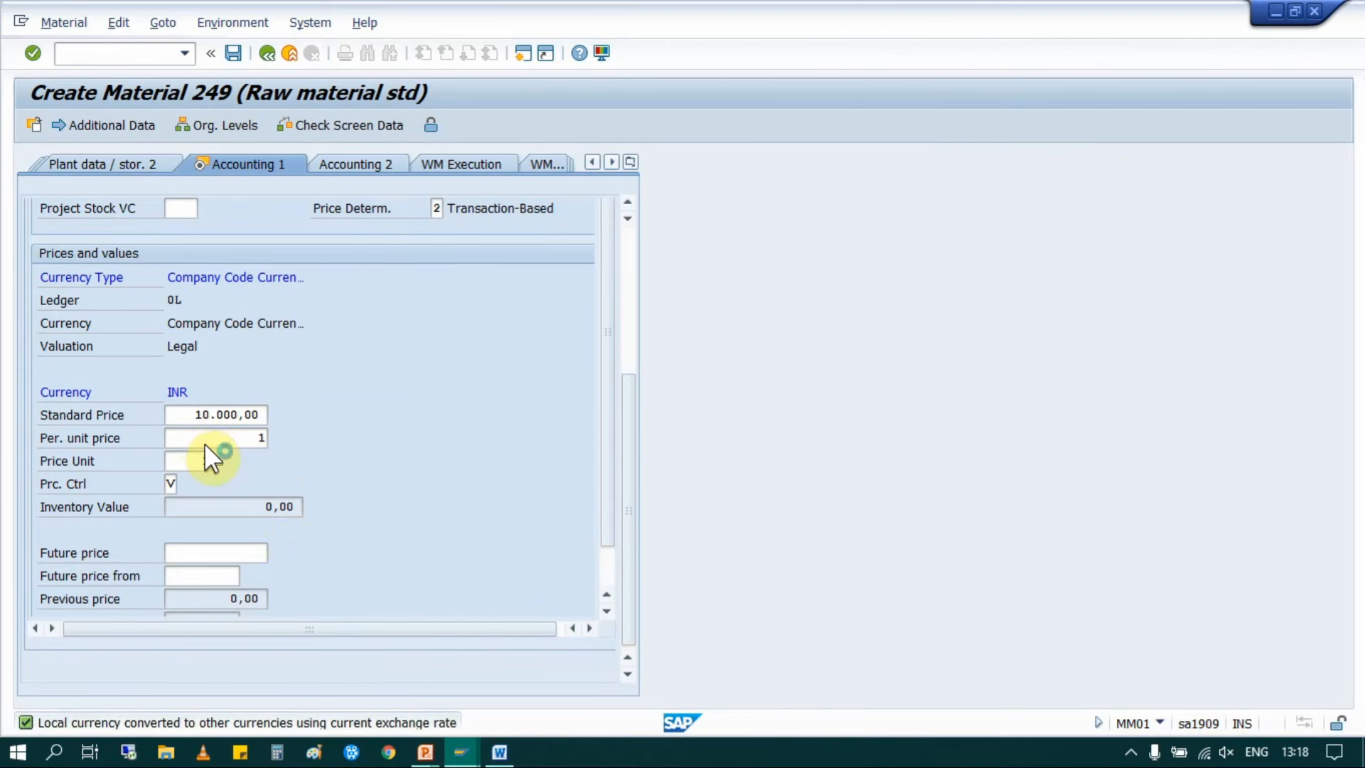
{"action": "key", "text": "Return"}
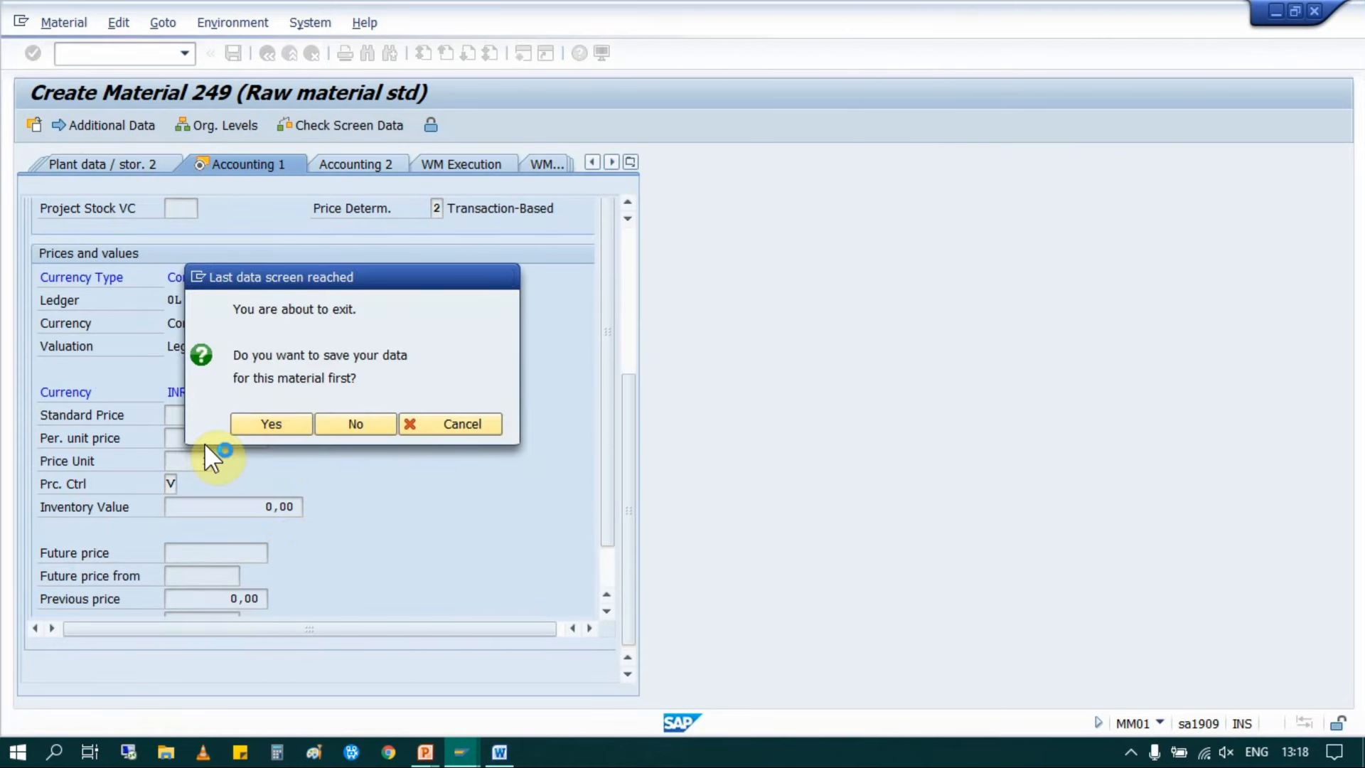
{"action": "left_click", "coordinate": [271, 423]}
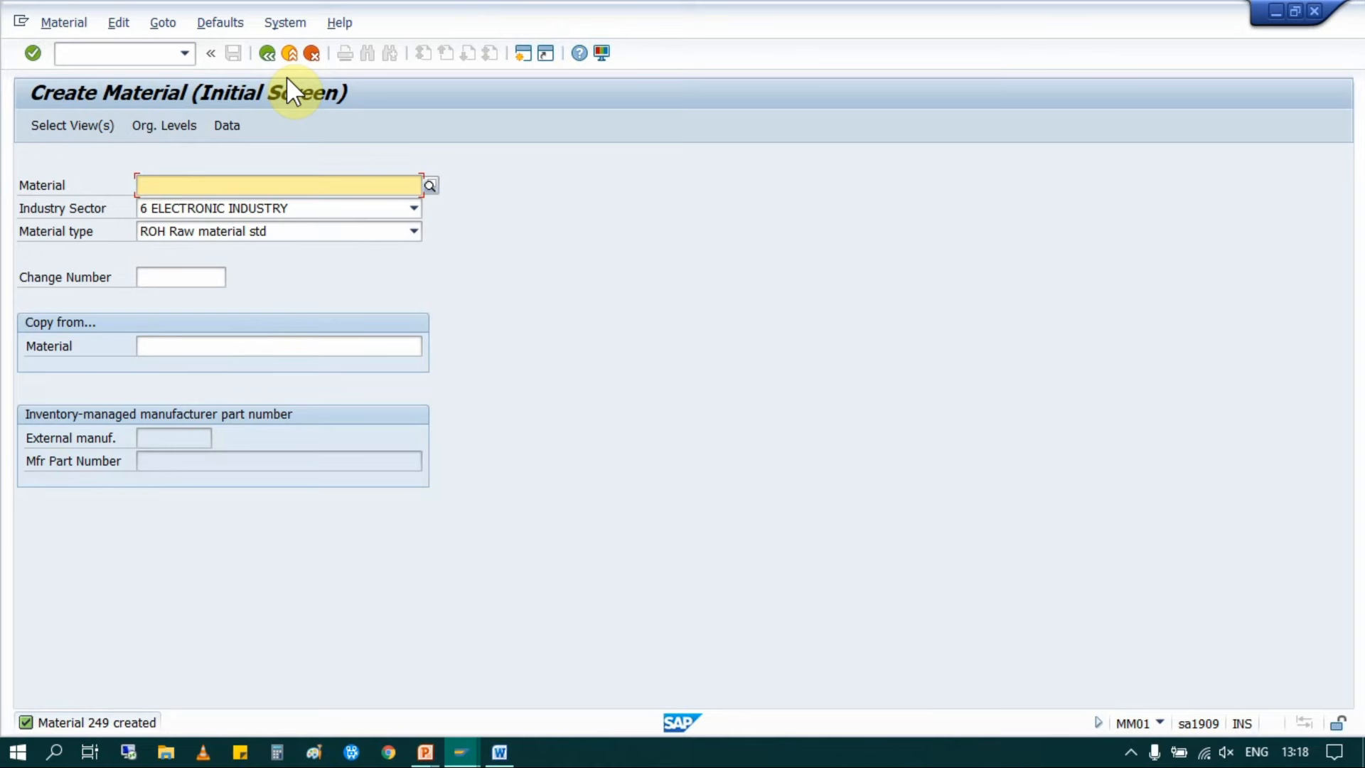
{"action": "left_click", "coordinate": [288, 53]}
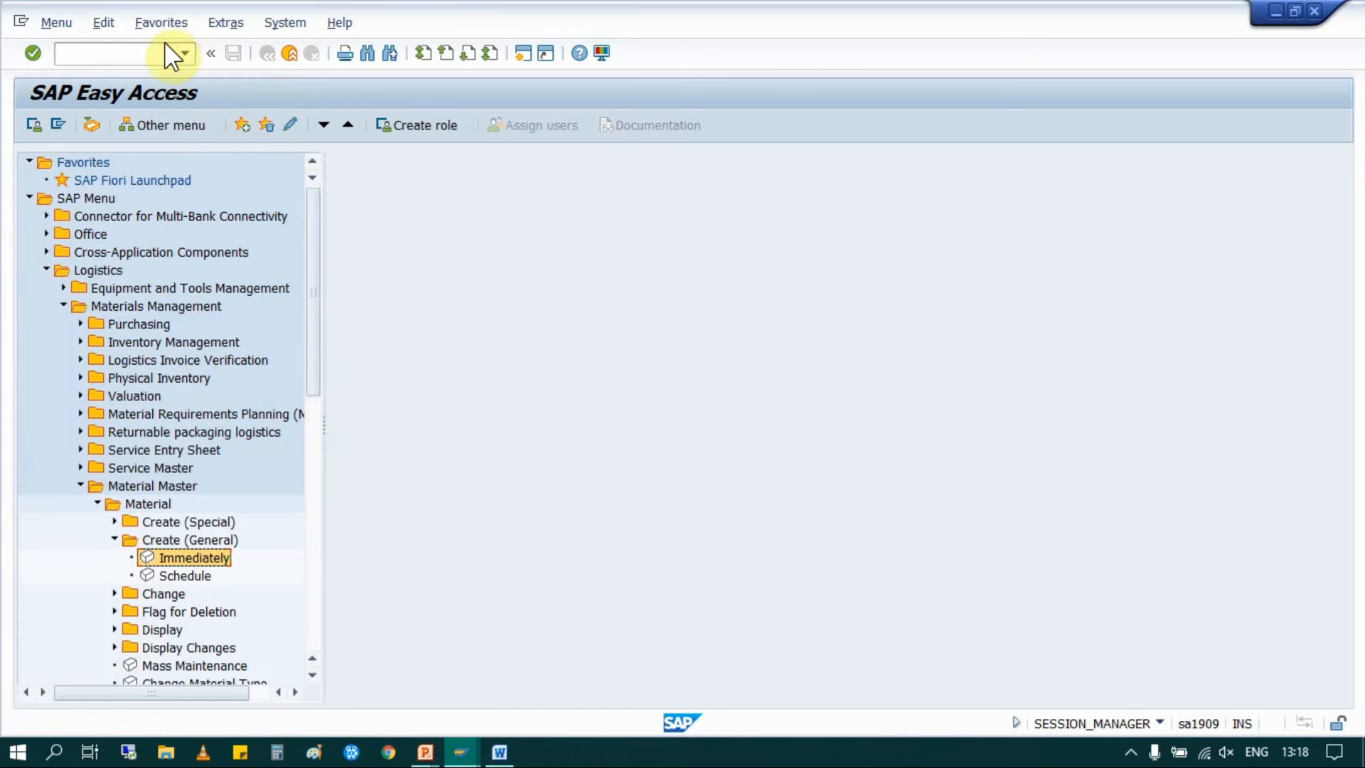
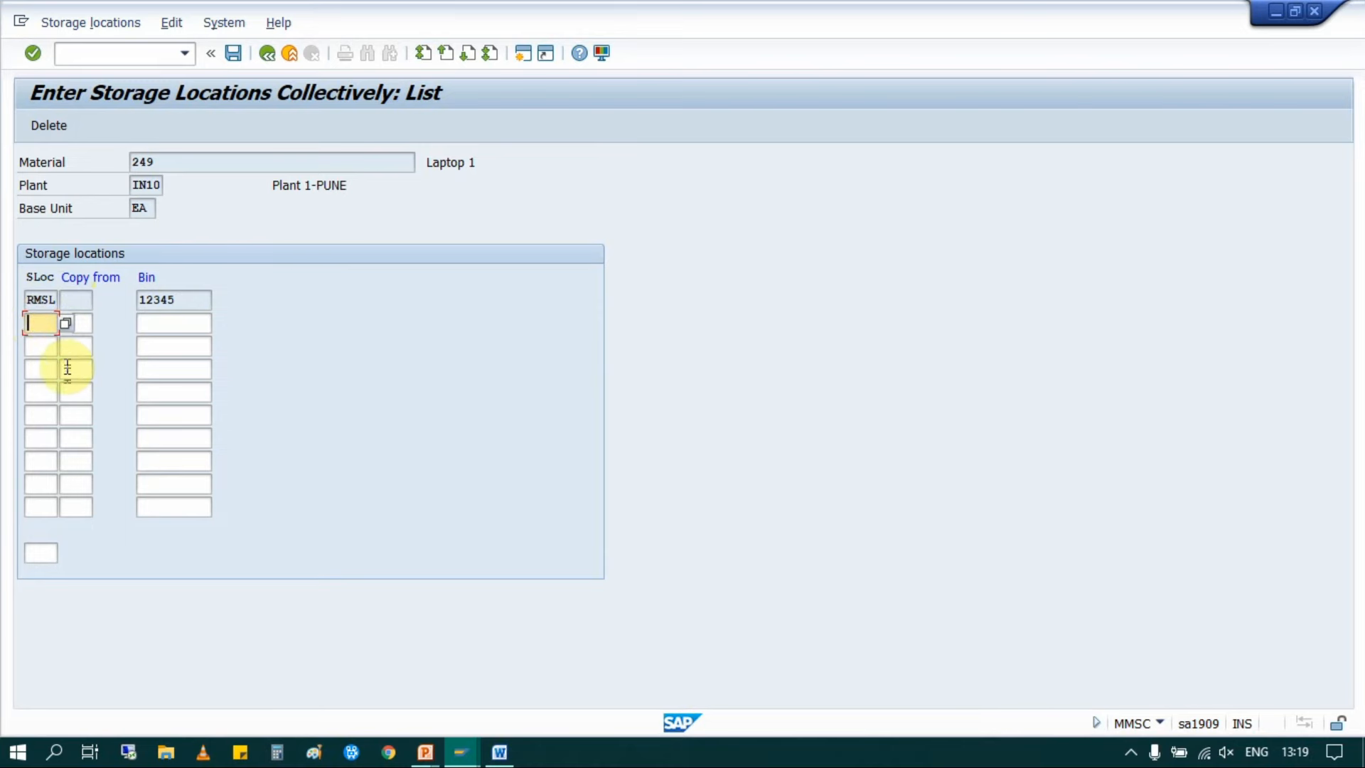
Step: Add storage location FMSL with bin 890 for material 249 in plant IN10
{"action": "type", "text": "F"}
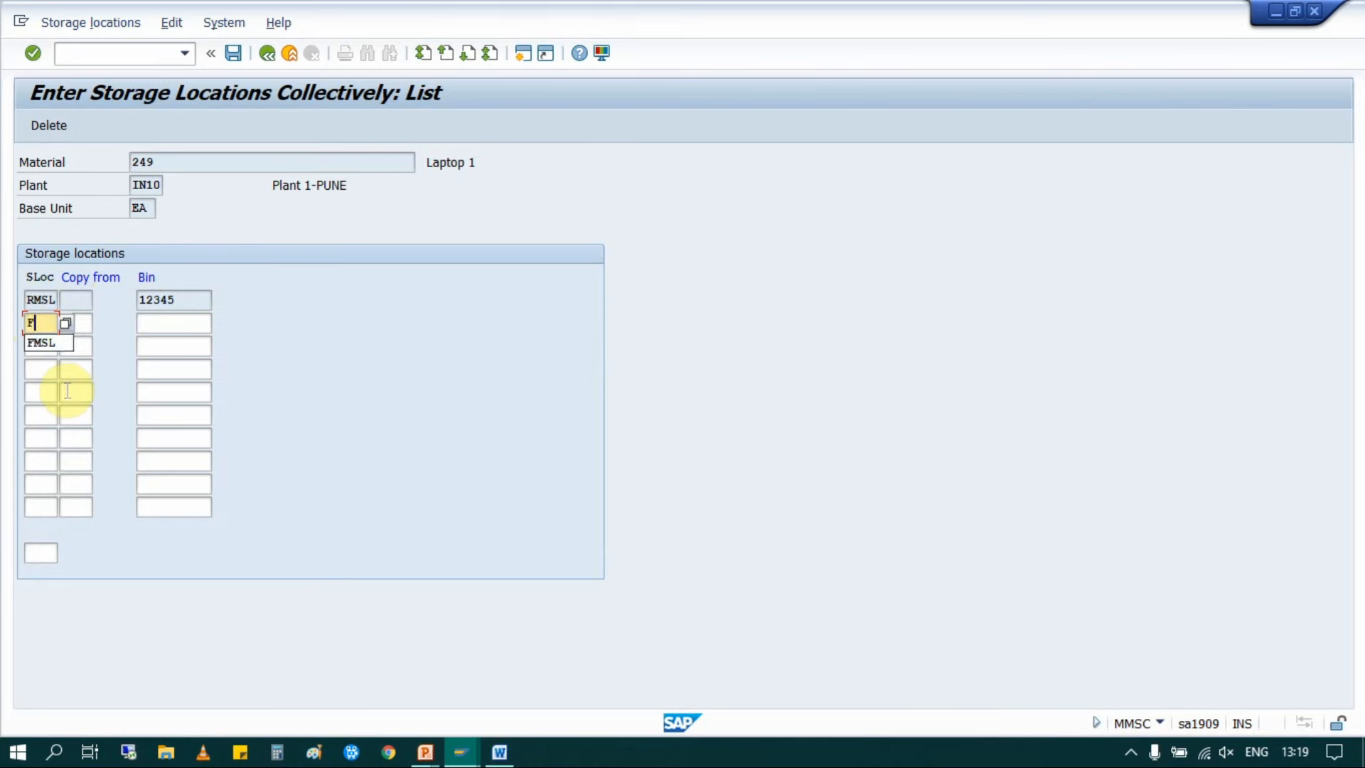
{"action": "type", "text": "MSL"}
{"action": "key", "text": "Tab"}
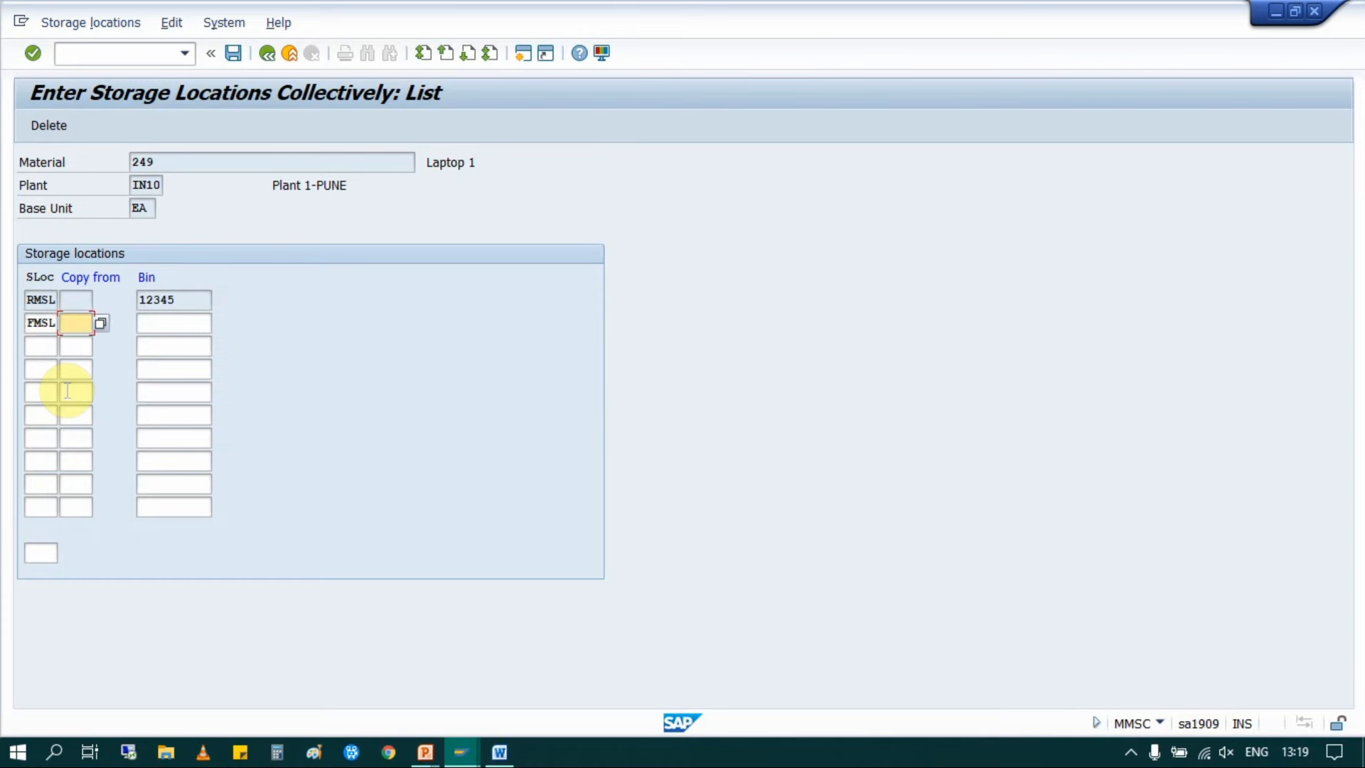
{"action": "key", "text": "Tab"}
{"action": "type", "text": "890"}
{"action": "key", "text": "Tab"}
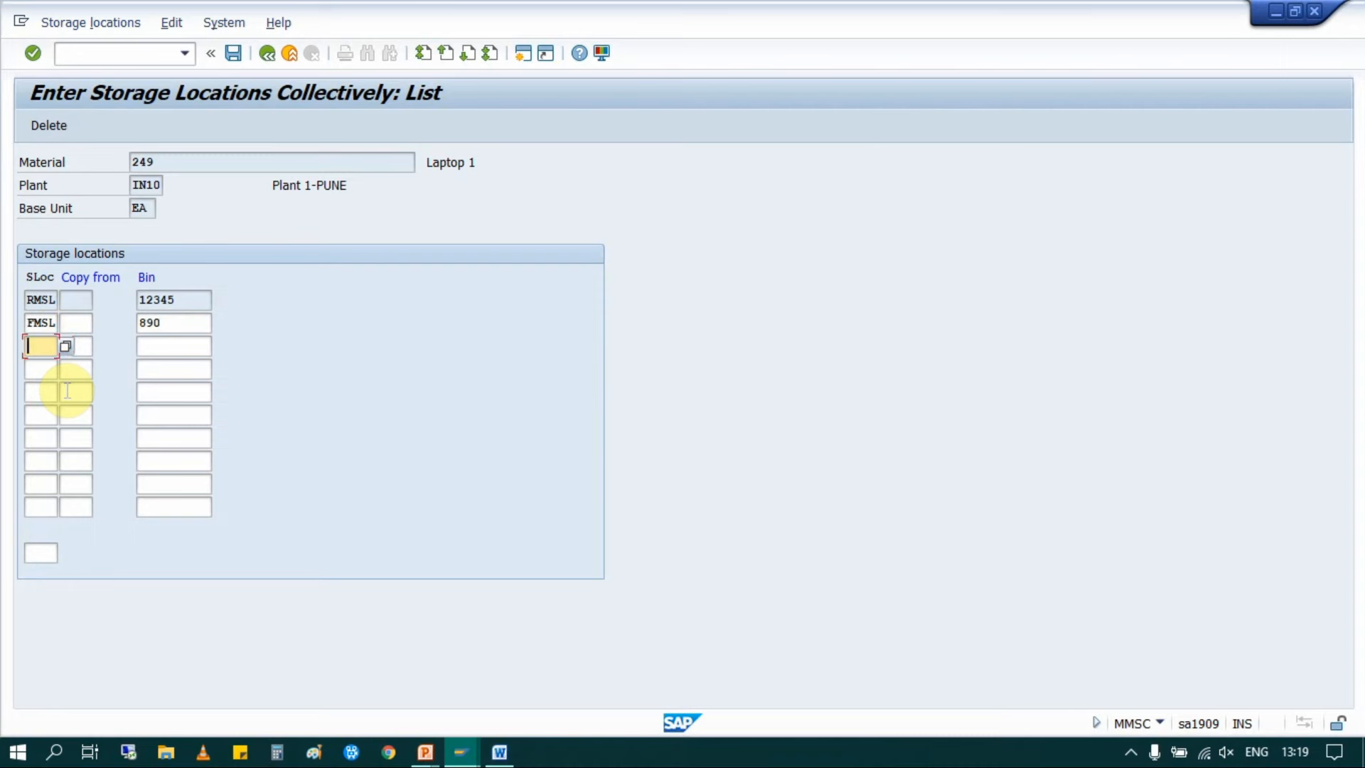
Step: Add semi-finished storage location SFSL with bin 8906, save the storage locations, and leave MMSC
{"action": "left_click", "coordinate": [64, 343]}
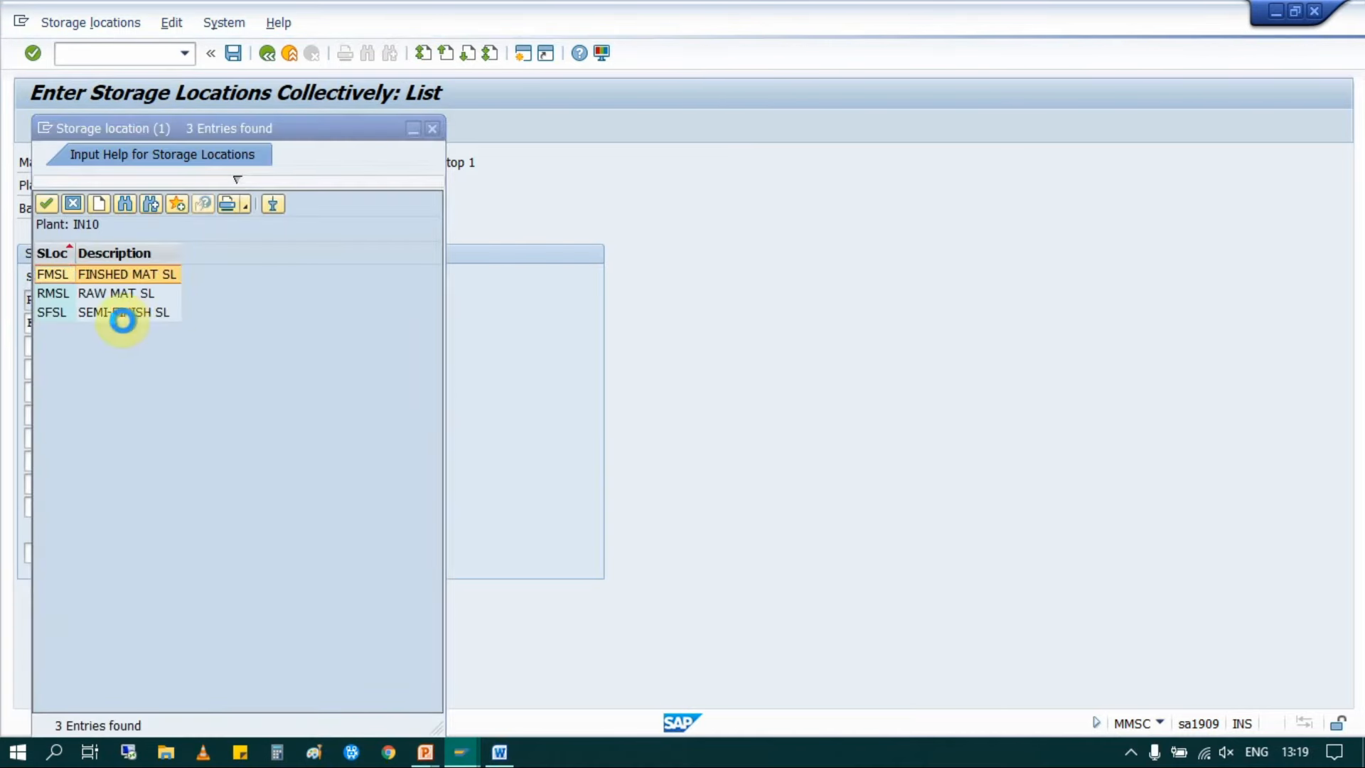
{"action": "double_click", "coordinate": [101, 304]}
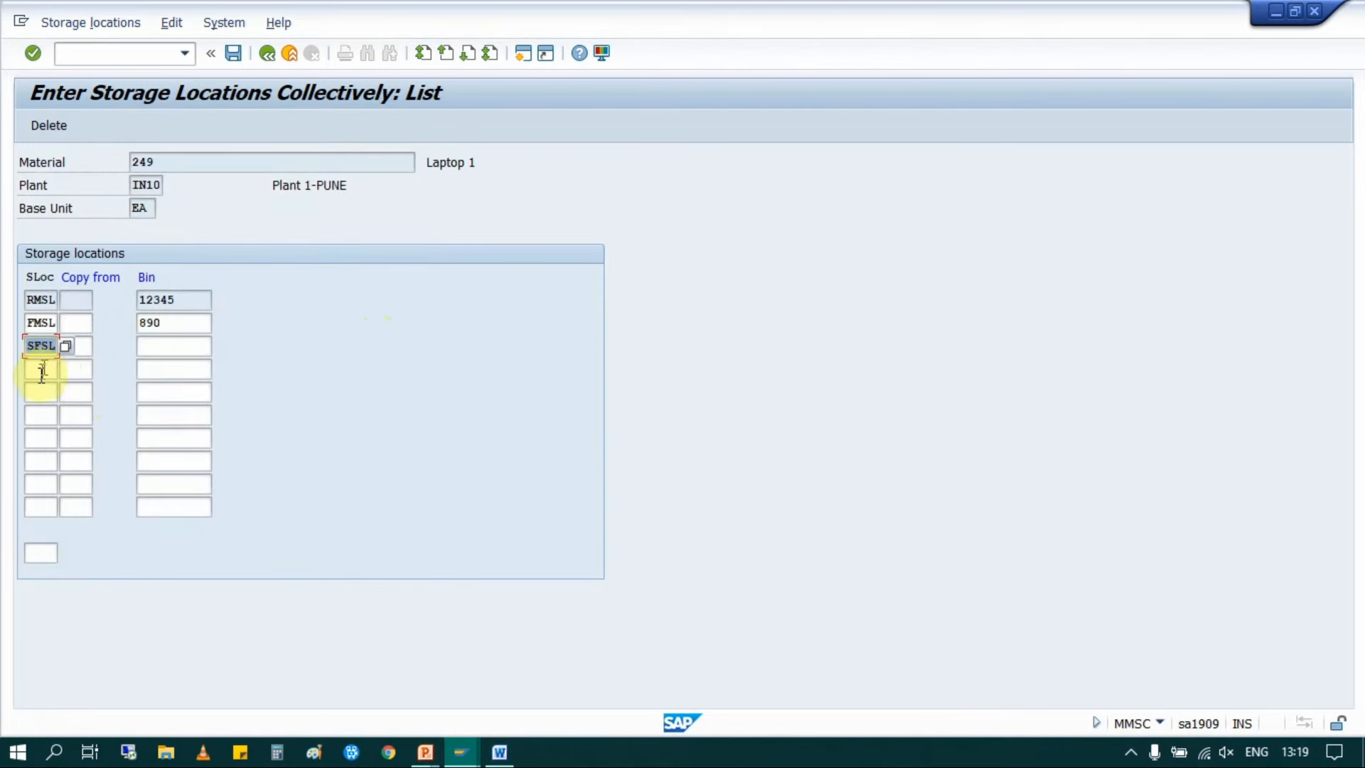
{"action": "left_click", "coordinate": [169, 345]}
{"action": "type", "text": "8906"}
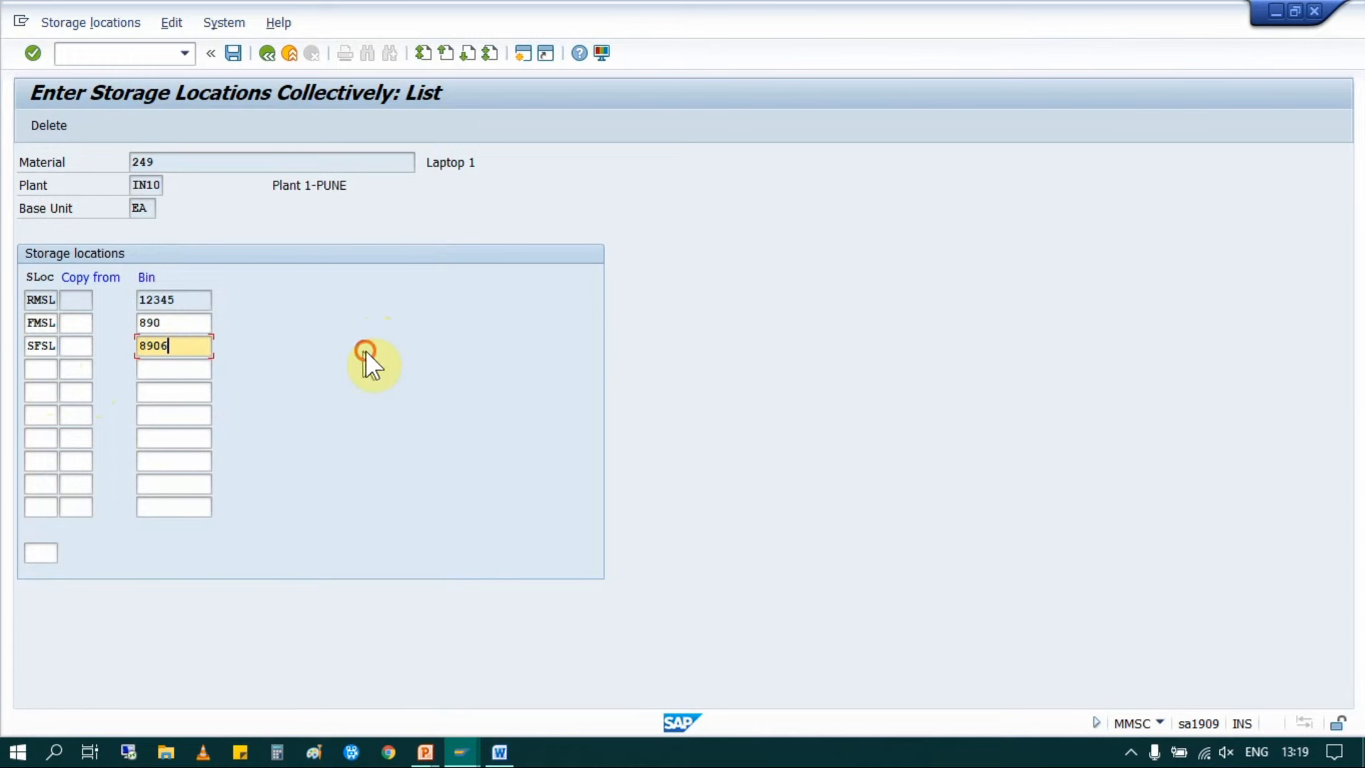
{"action": "key", "text": "Return"}
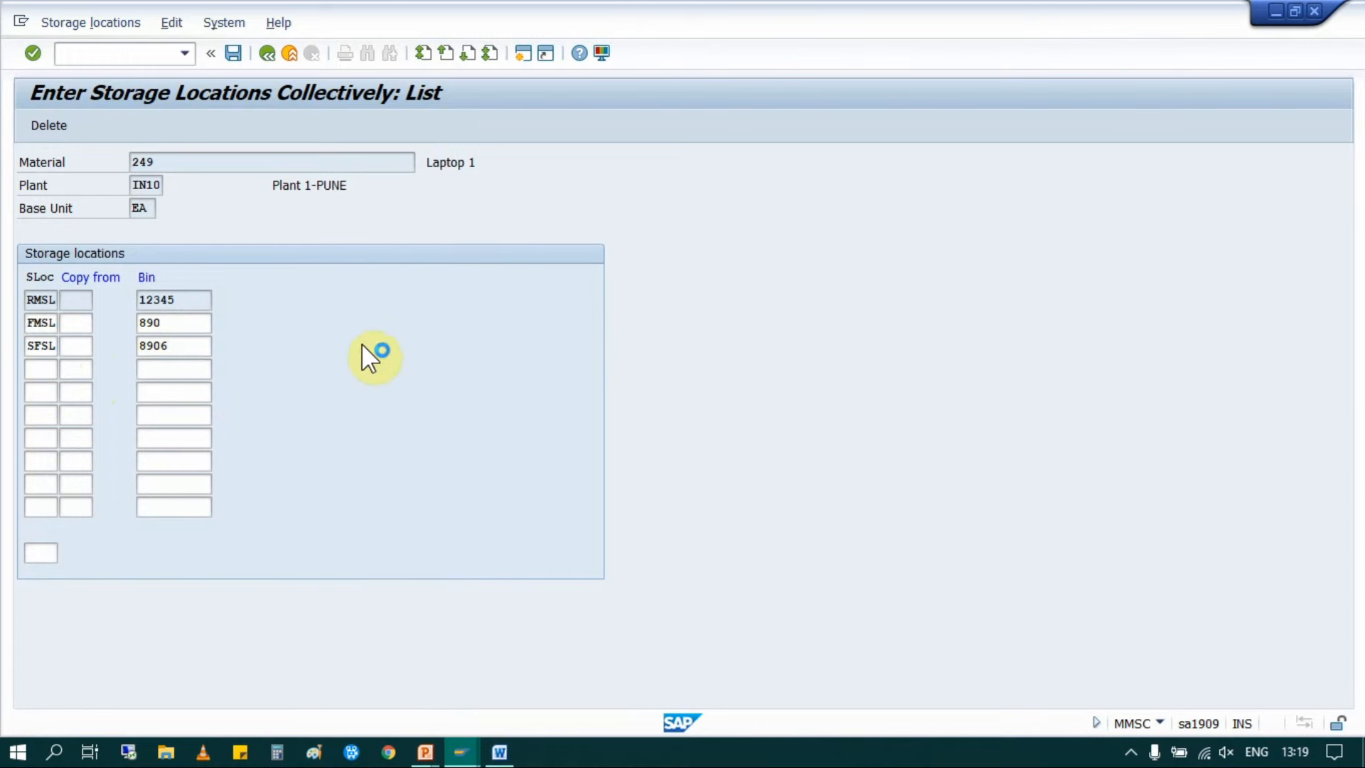
{"action": "left_click", "coordinate": [235, 54]}
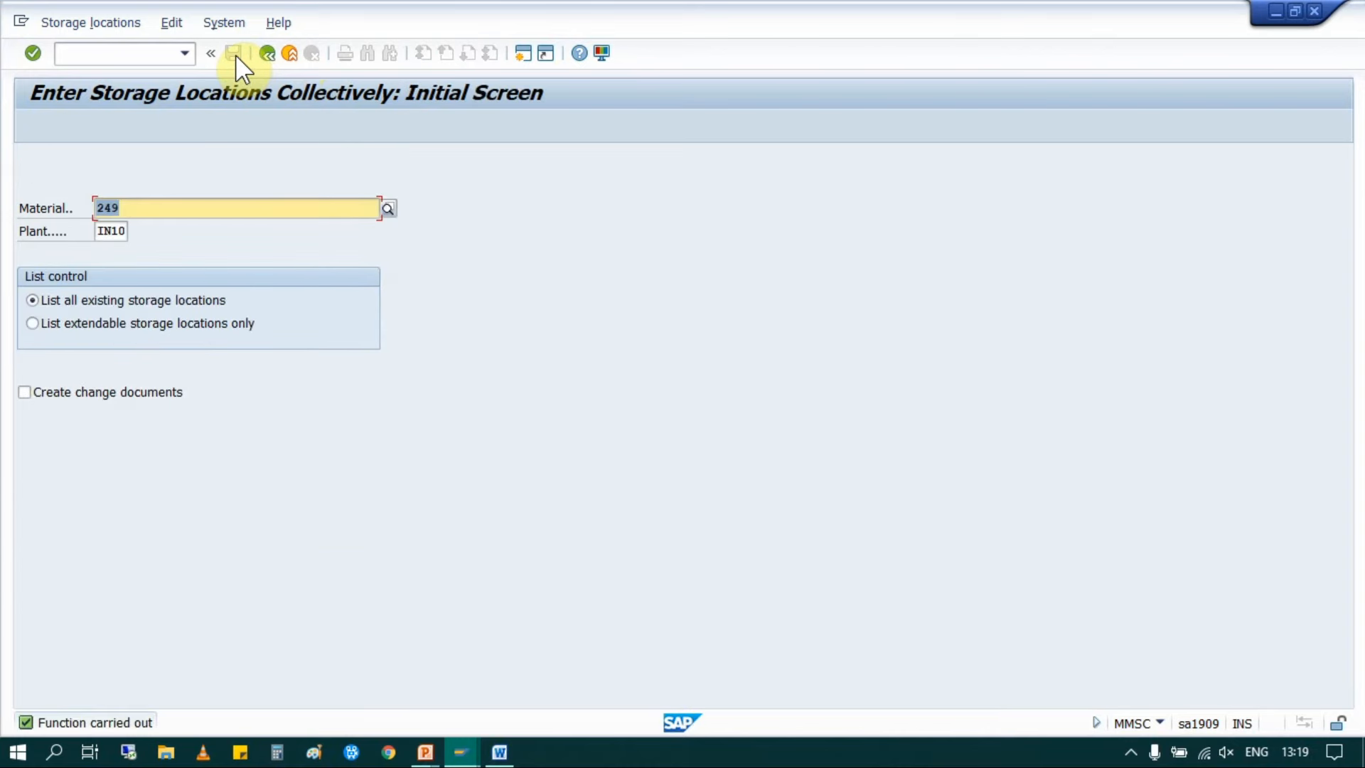
{"action": "left_click", "coordinate": [266, 53]}
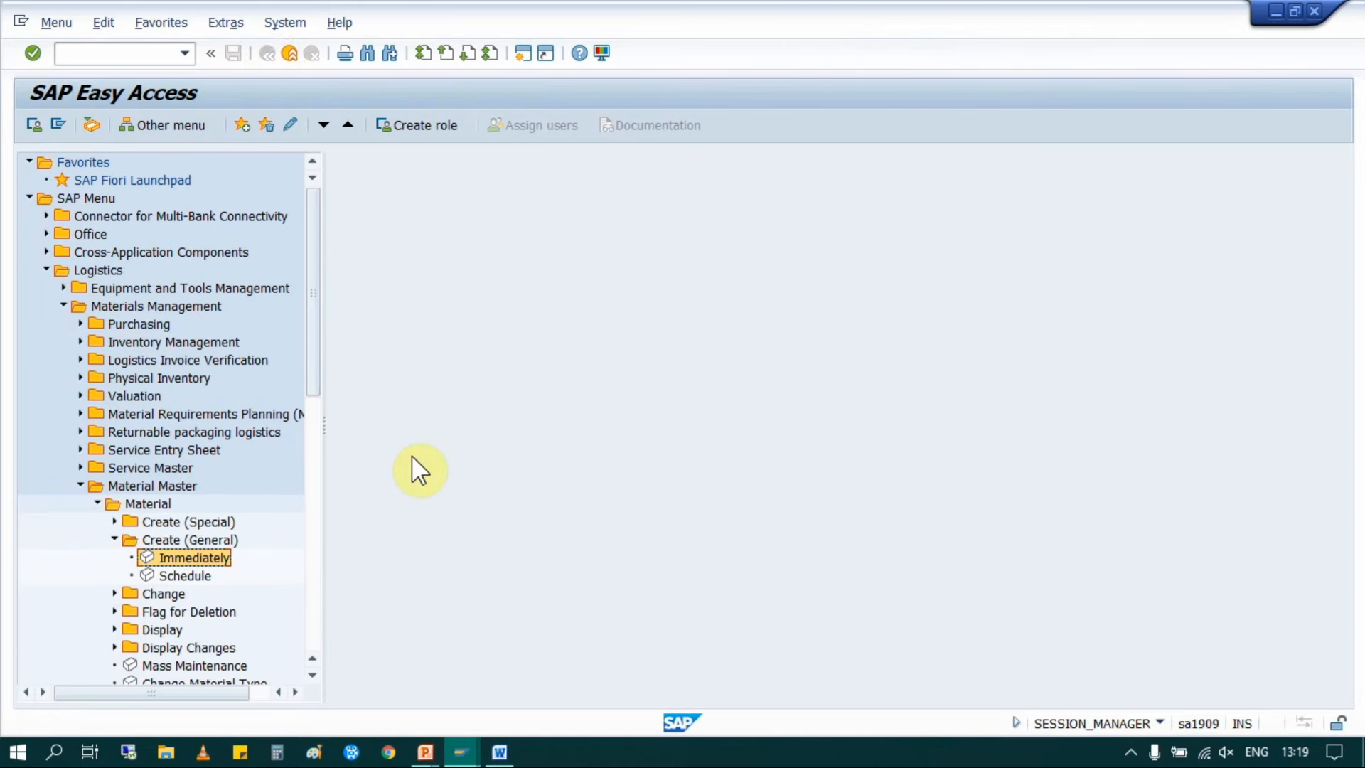
Step: Start transaction MM01 to open the initial screen for creating a material
{"action": "left_click", "coordinate": [133, 56]}
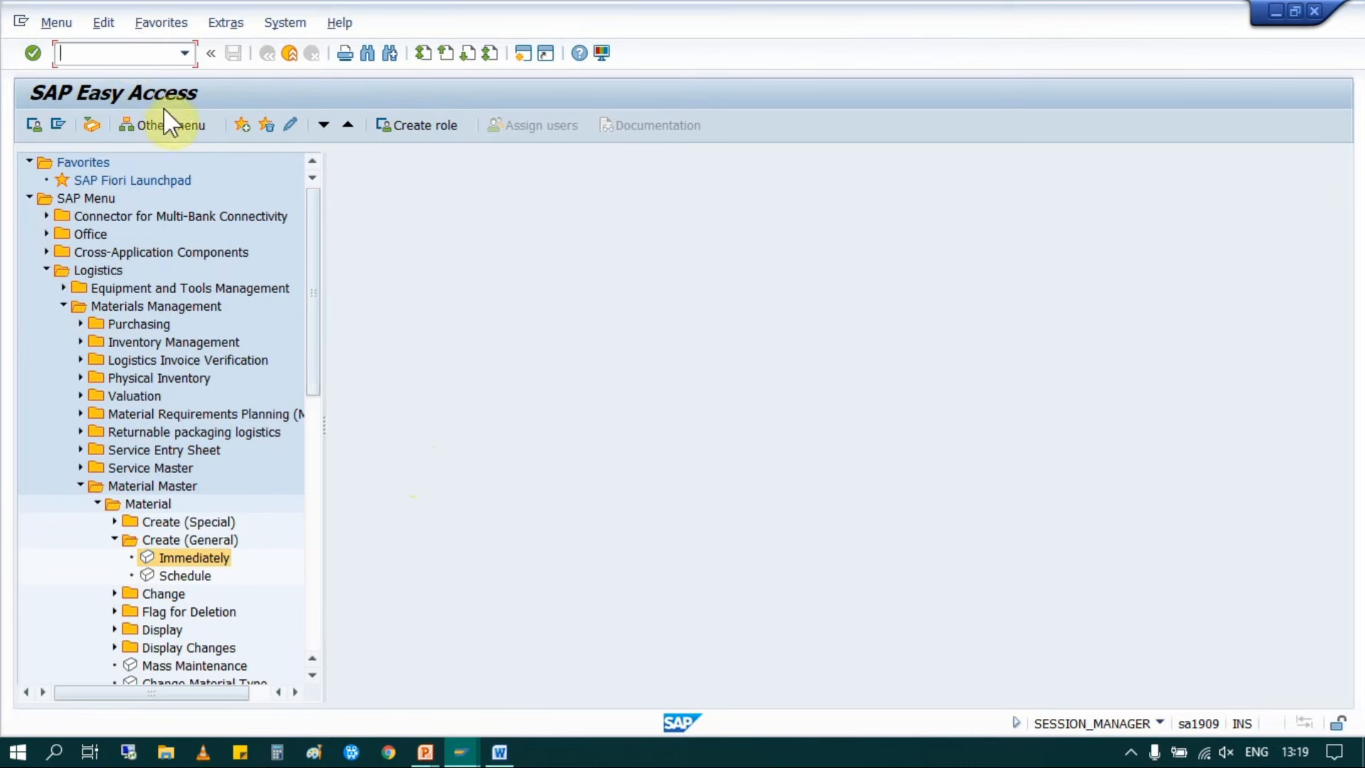
{"action": "left_click", "coordinate": [150, 54]}
{"action": "type", "text": "MM01"}
{"action": "key", "text": "Return"}
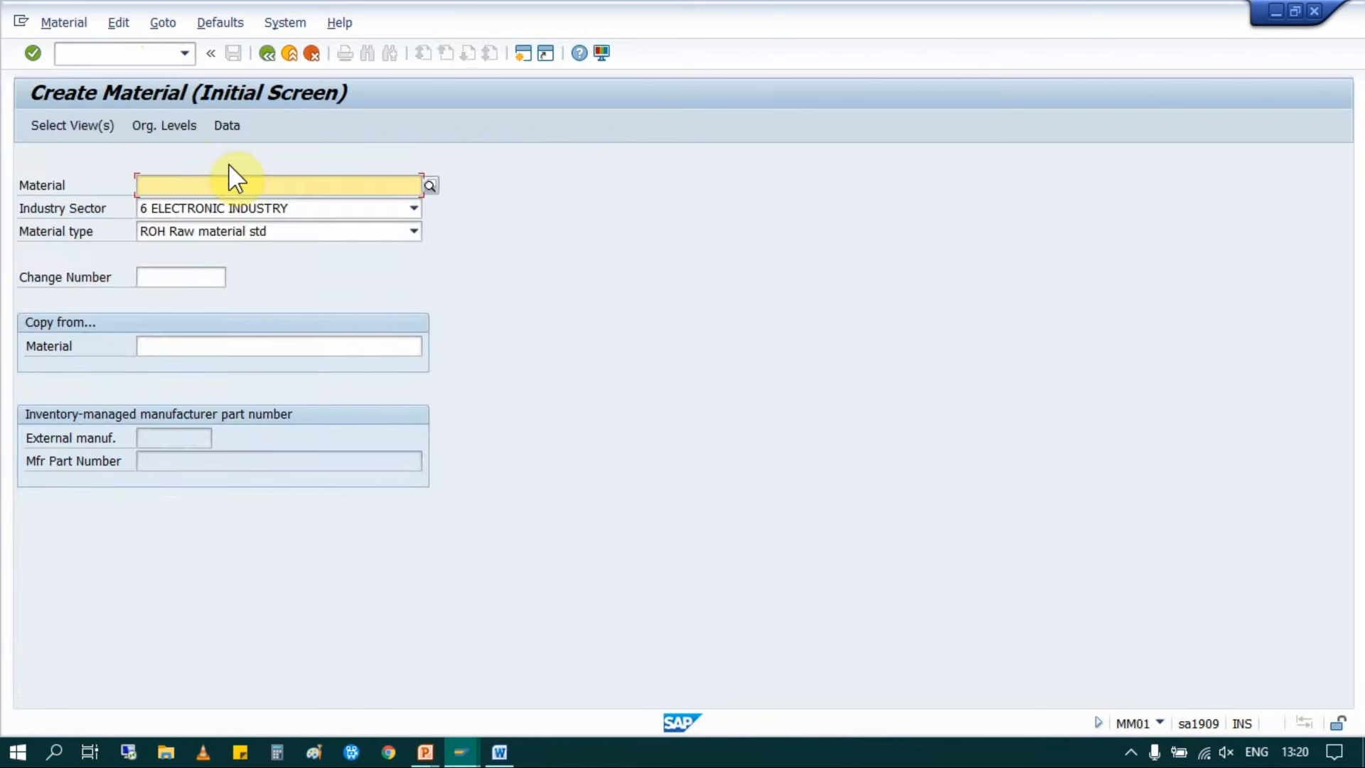
Step: Try to create the preselected views of material 249 for plant IN10 and storage location RMSL, and leave MM01
{"action": "left_click", "coordinate": [226, 183]}
{"action": "left_click", "coordinate": [202, 202]}
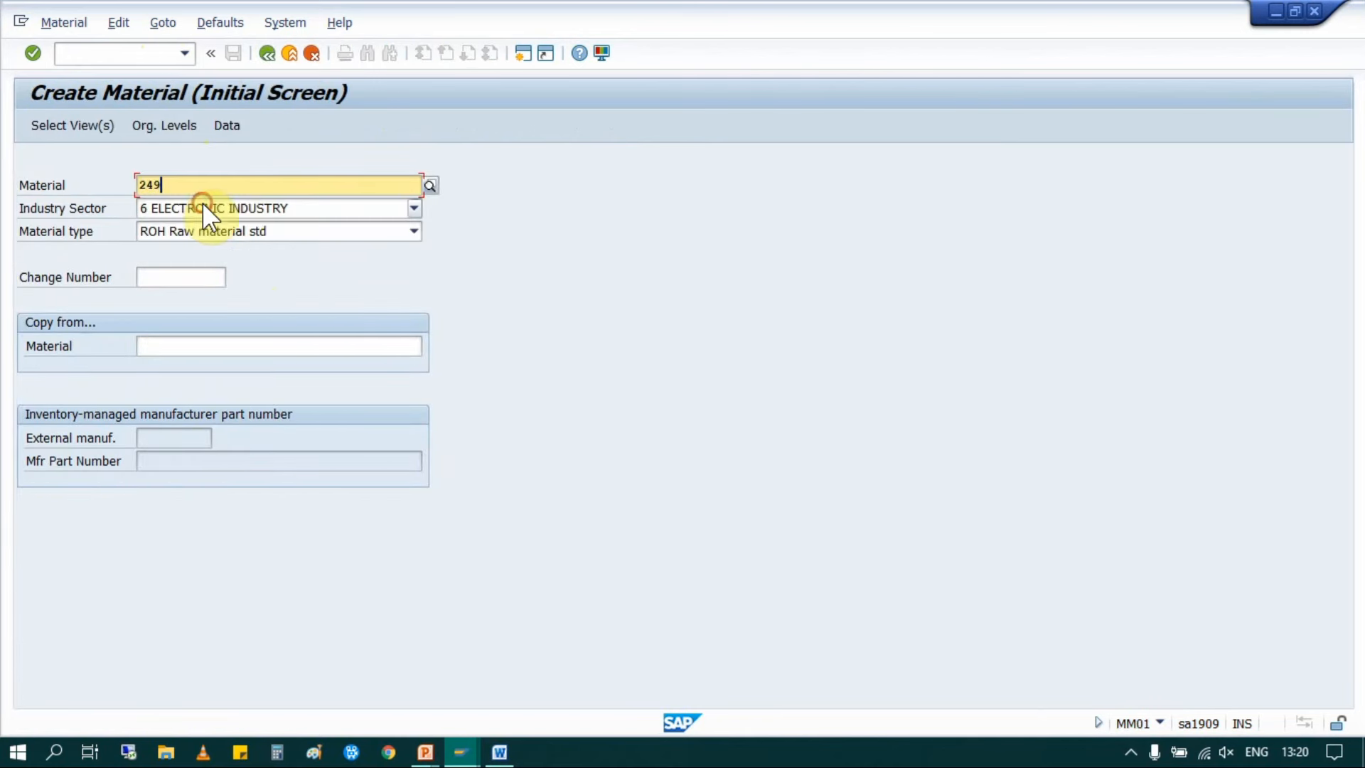
{"action": "key", "text": "Return"}
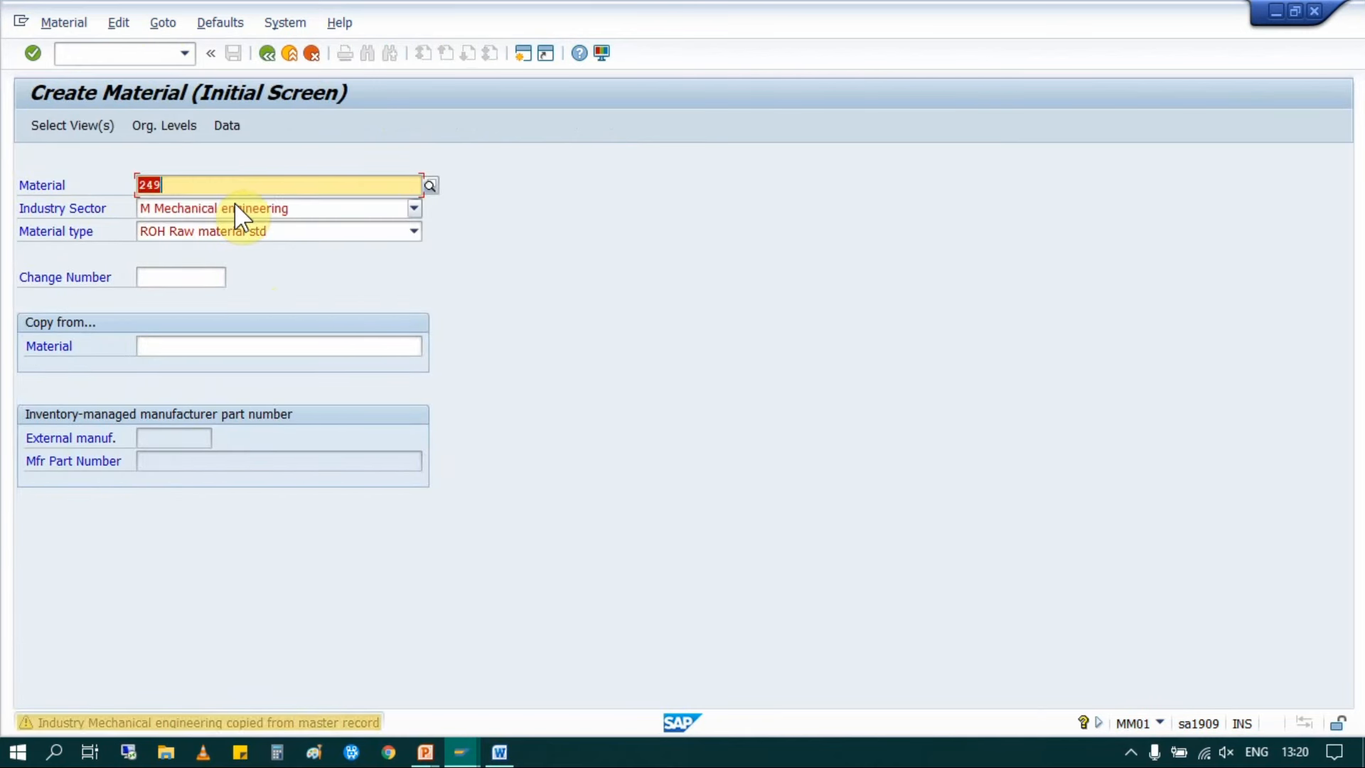
{"action": "key", "text": "Return"}
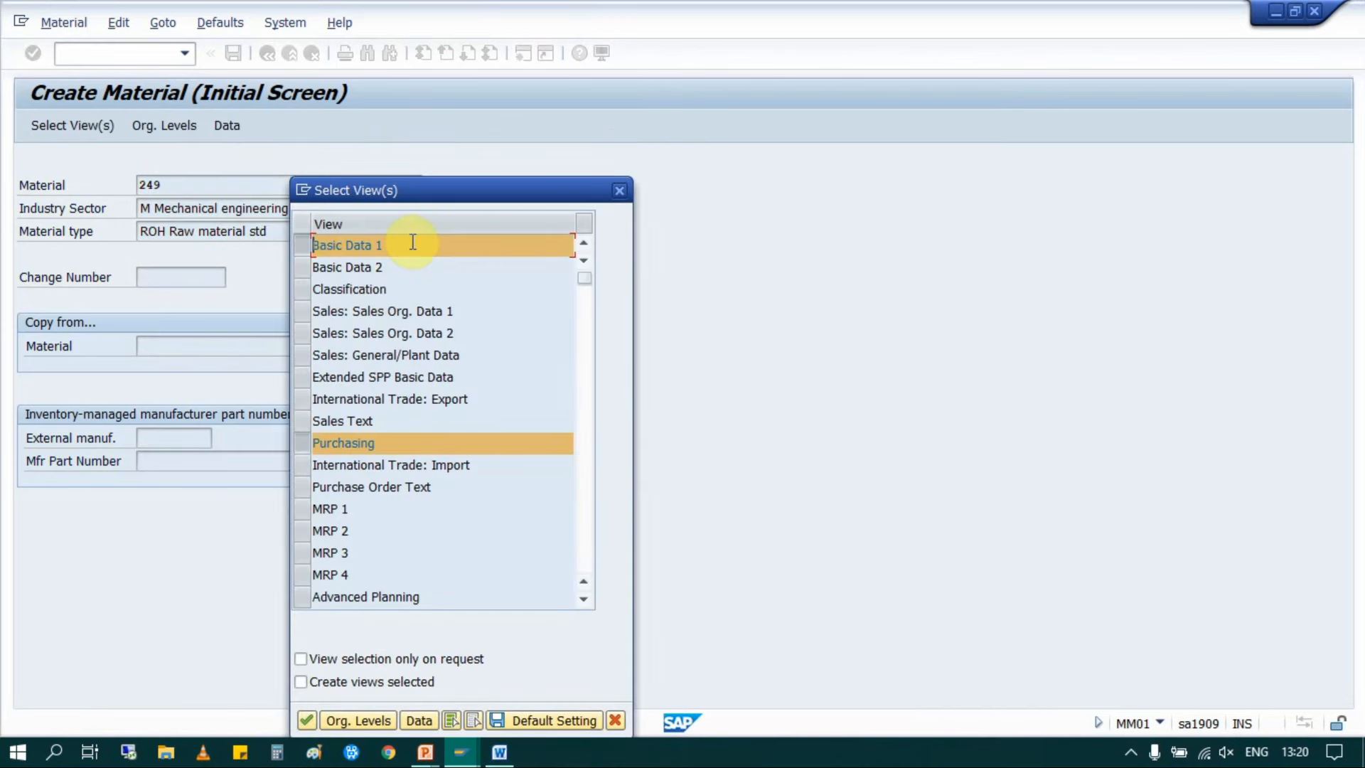
{"action": "key", "text": "Return"}
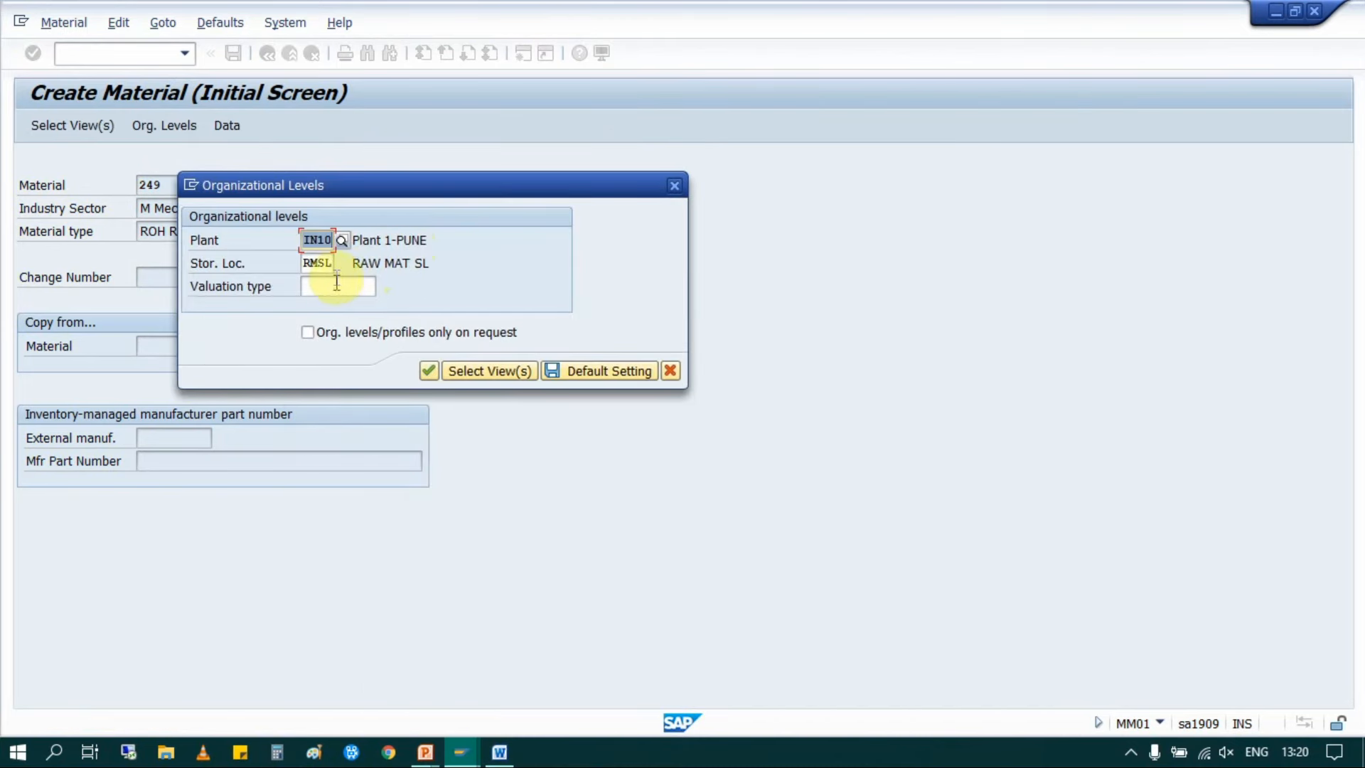
{"action": "left_click", "coordinate": [430, 373]}
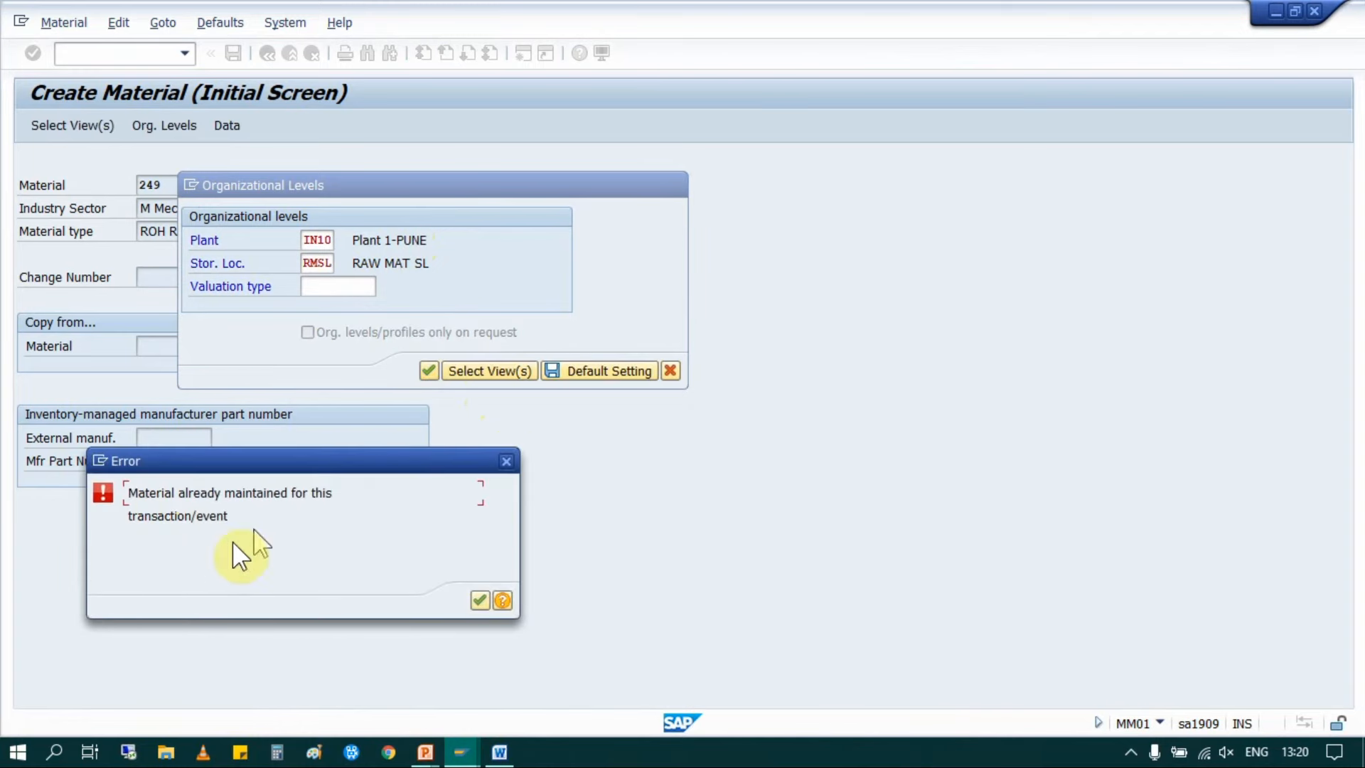
{"action": "left_click", "coordinate": [509, 462]}
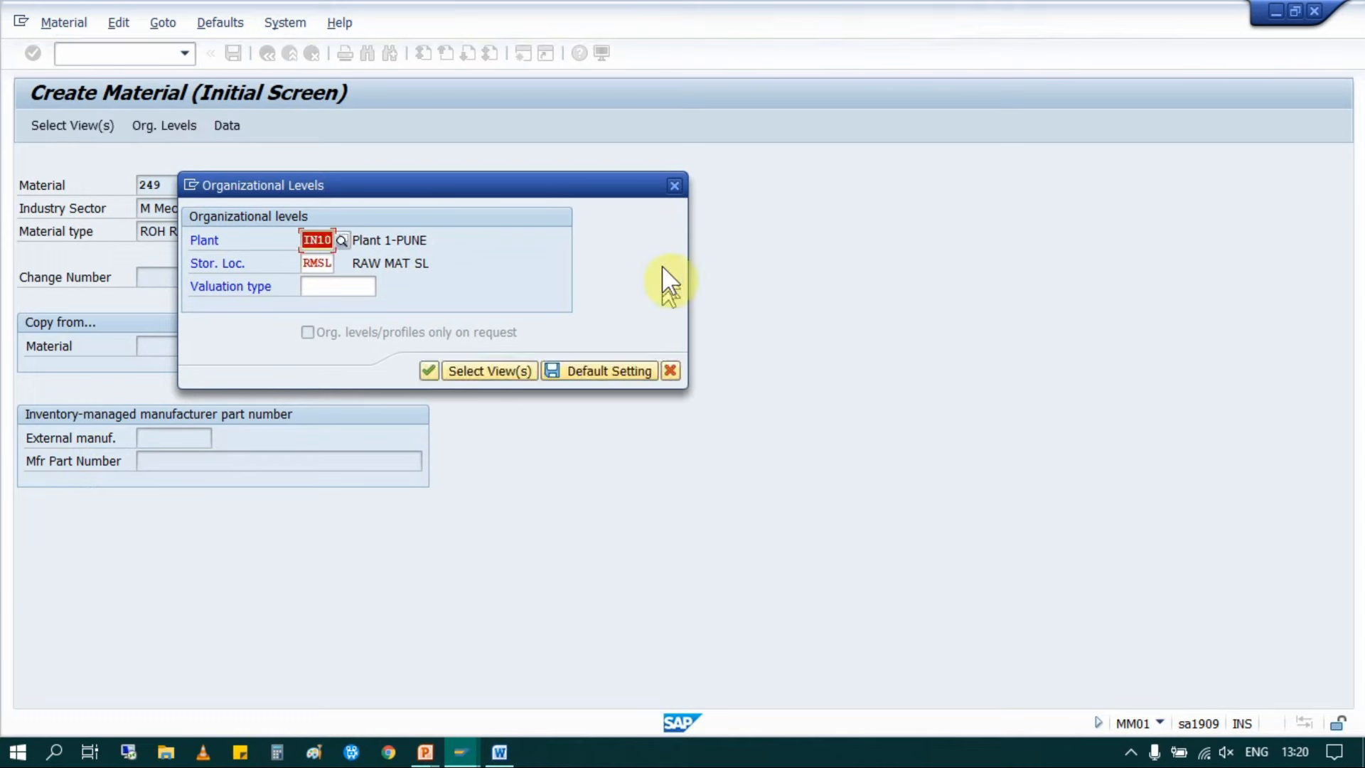
{"action": "left_click", "coordinate": [675, 190]}
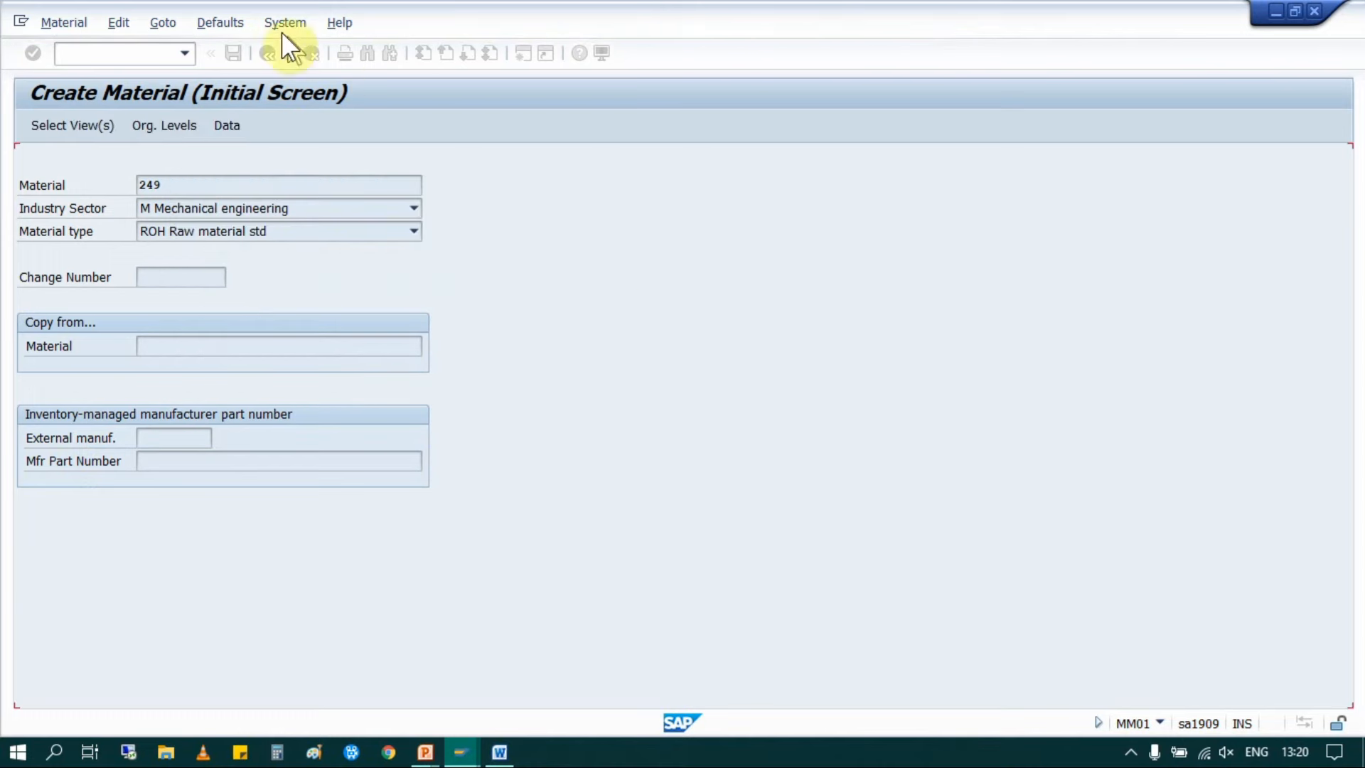
{"action": "left_click", "coordinate": [292, 54]}
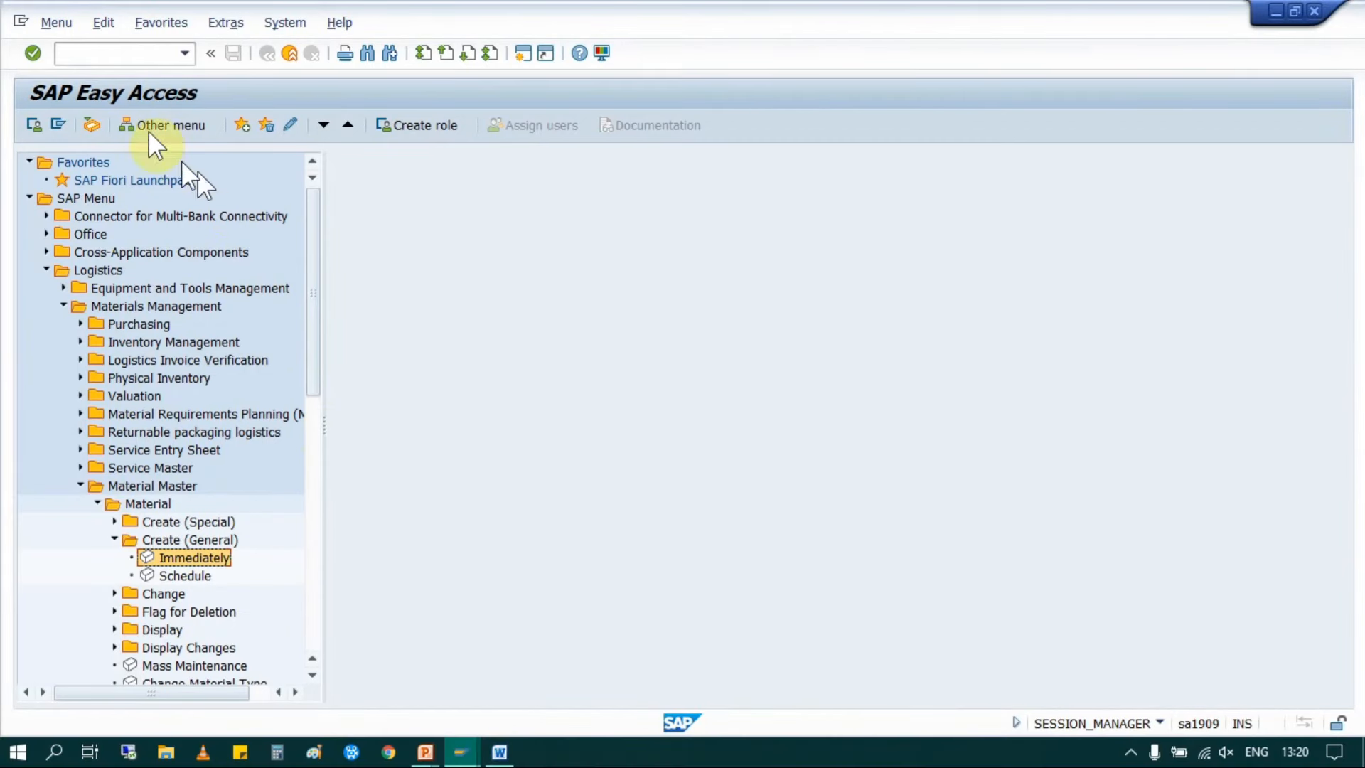
Step: Start transaction MM50 to extend material views
{"action": "left_click", "coordinate": [149, 55]}
{"action": "type", "text": "MM"}
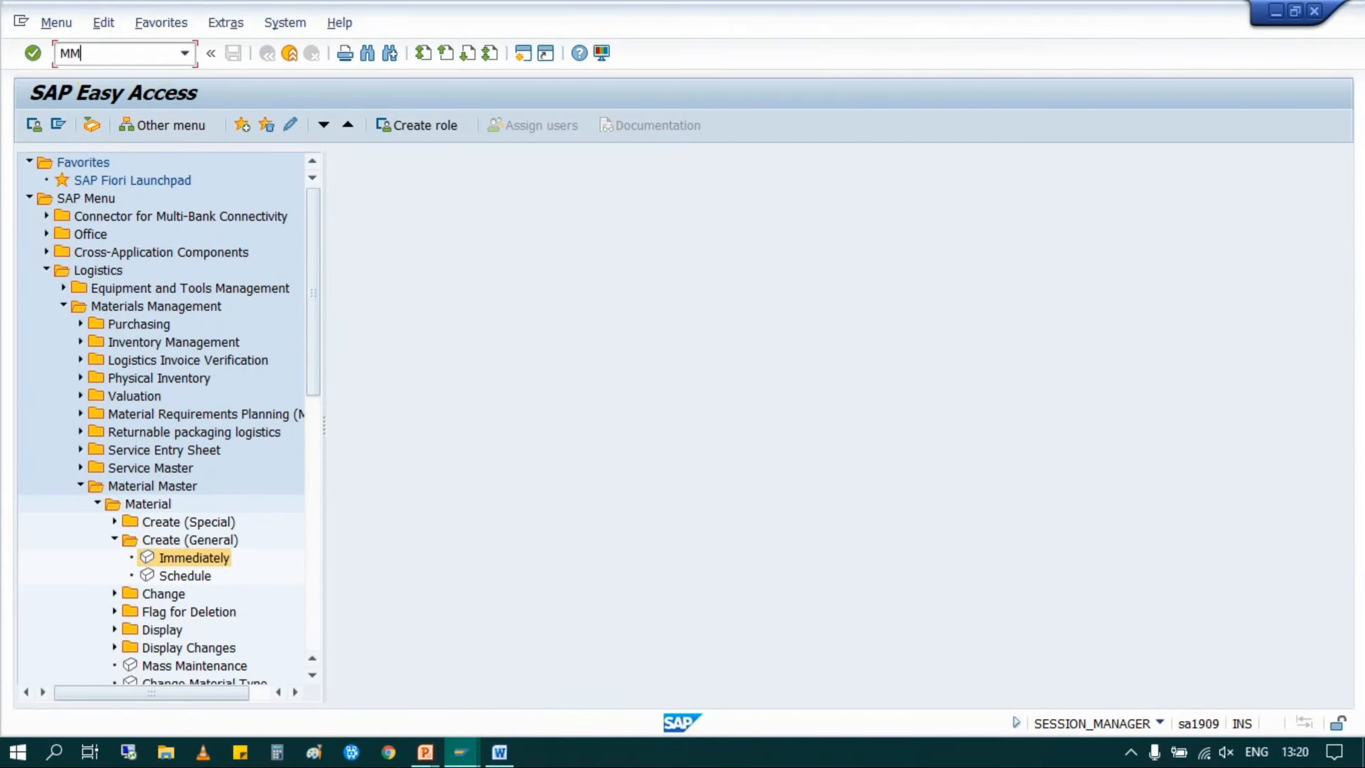
{"action": "type", "text": "50"}
{"action": "key", "text": "Return"}
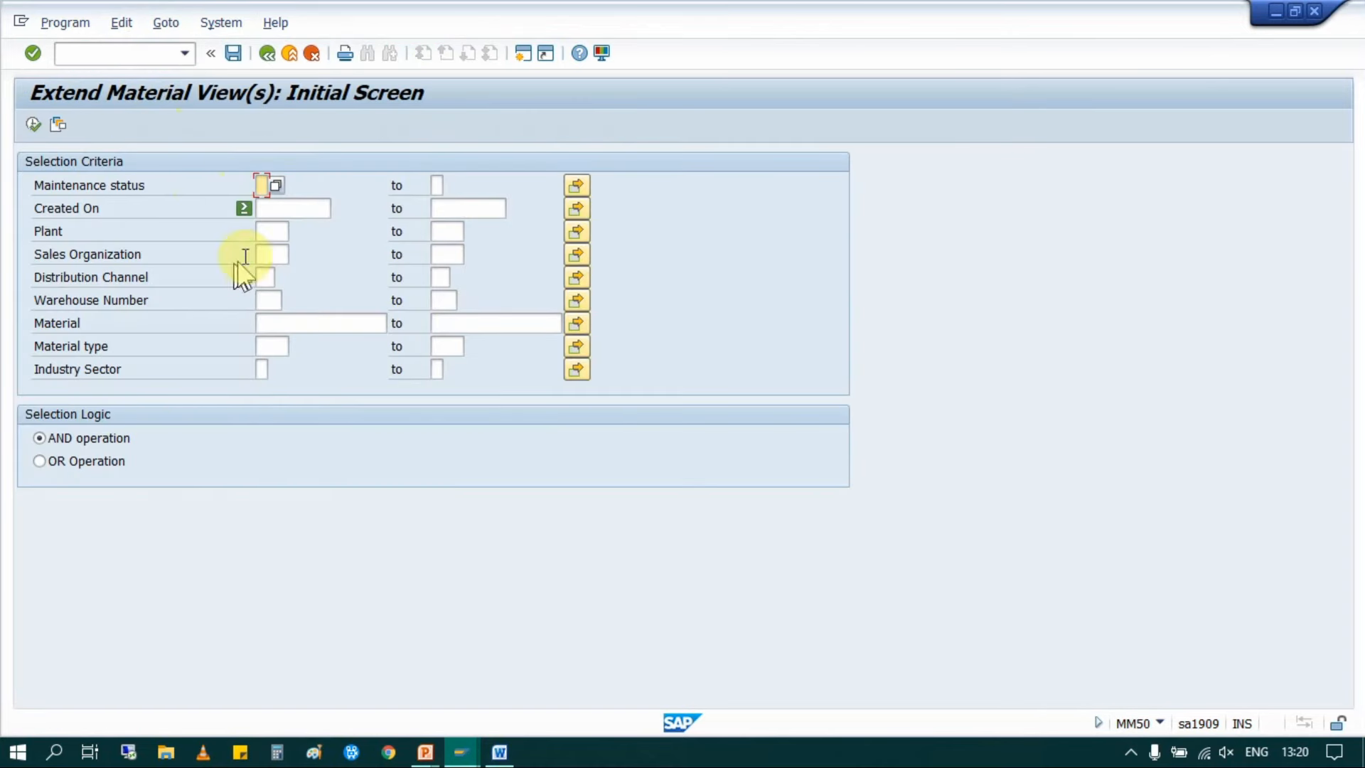
Step: List the extendable views of material 249 in plant IN10
{"action": "left_click", "coordinate": [271, 231]}
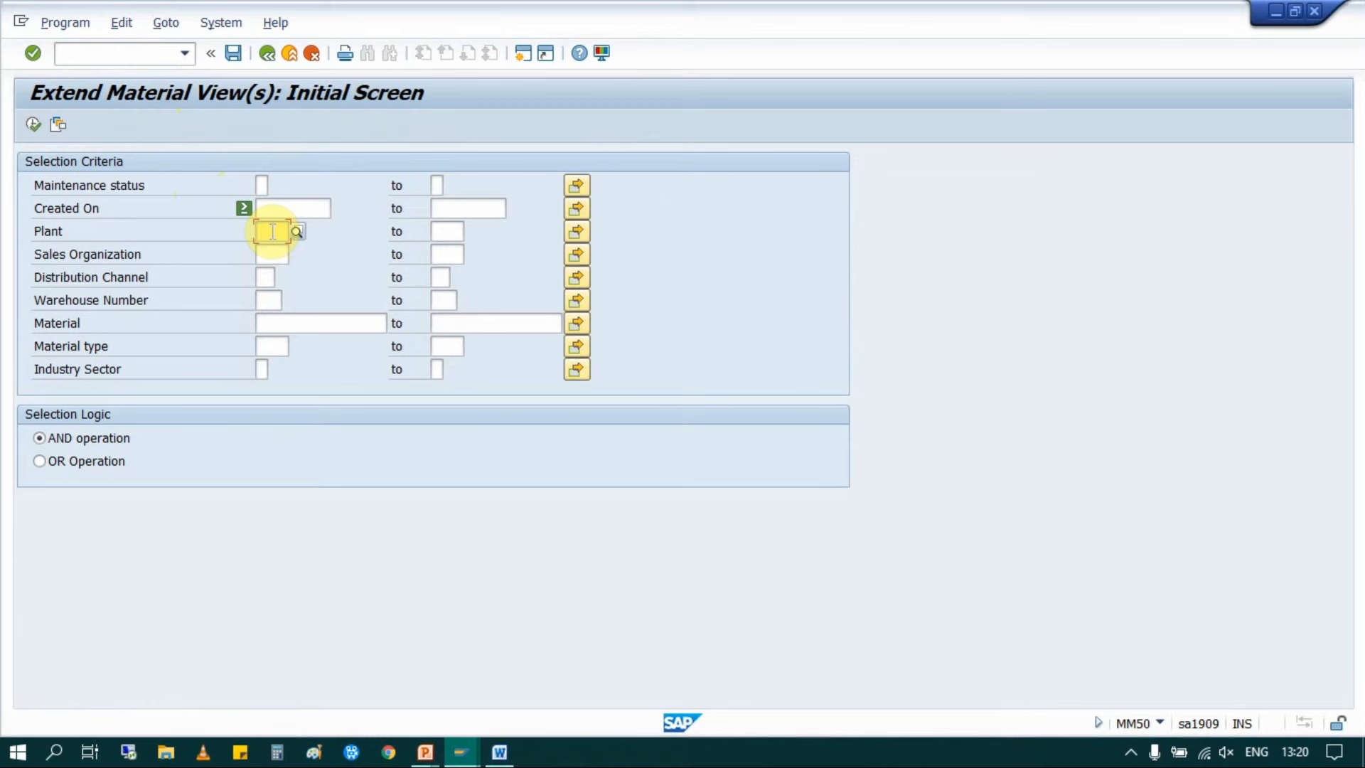
{"action": "type", "text": "IN10"}
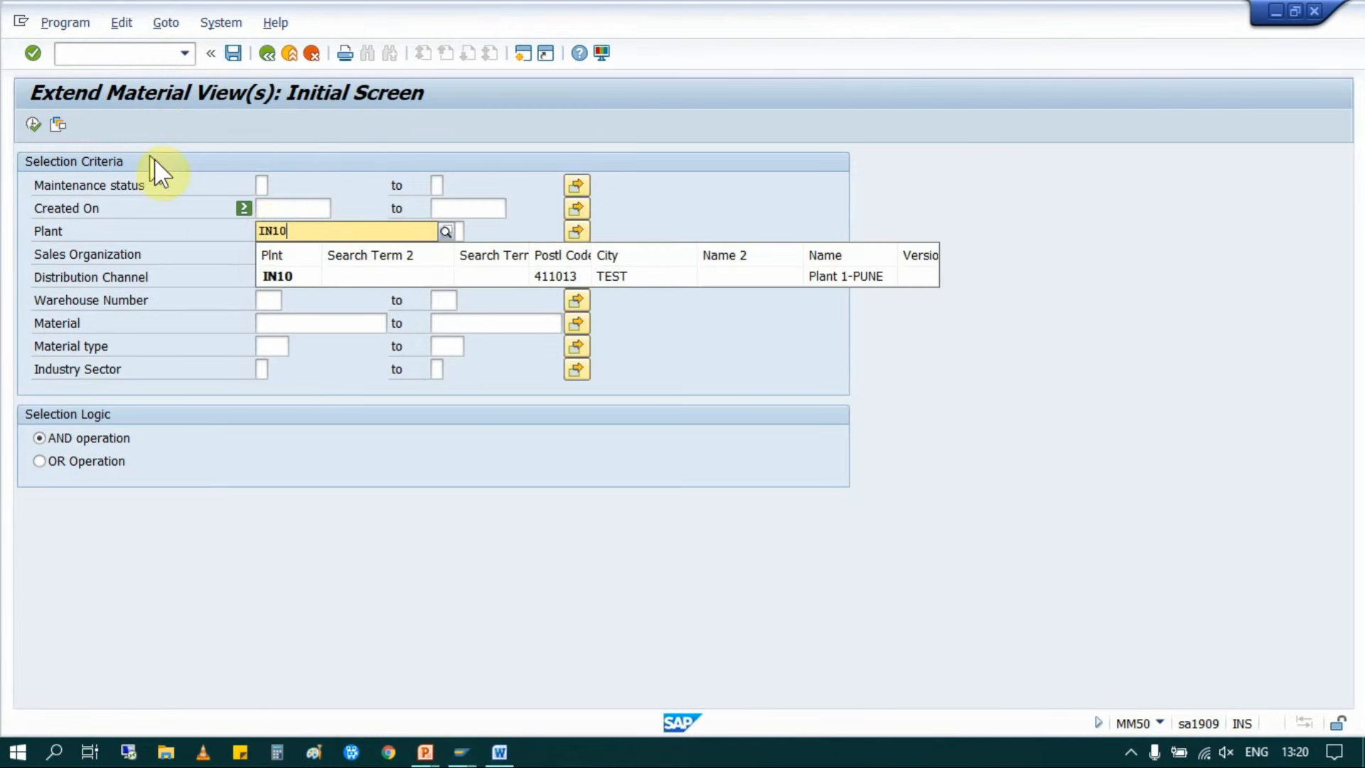
{"action": "left_click", "coordinate": [283, 274]}
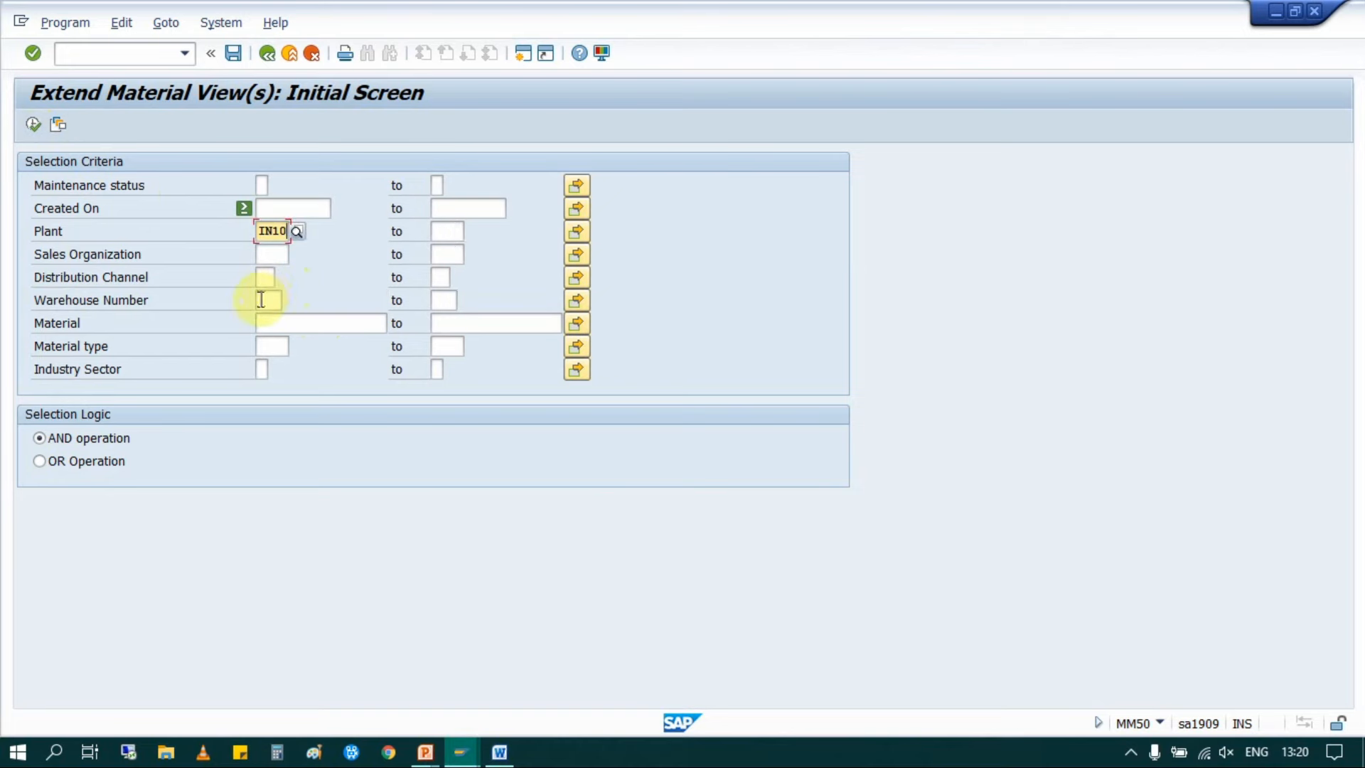
{"action": "left_click", "coordinate": [301, 322]}
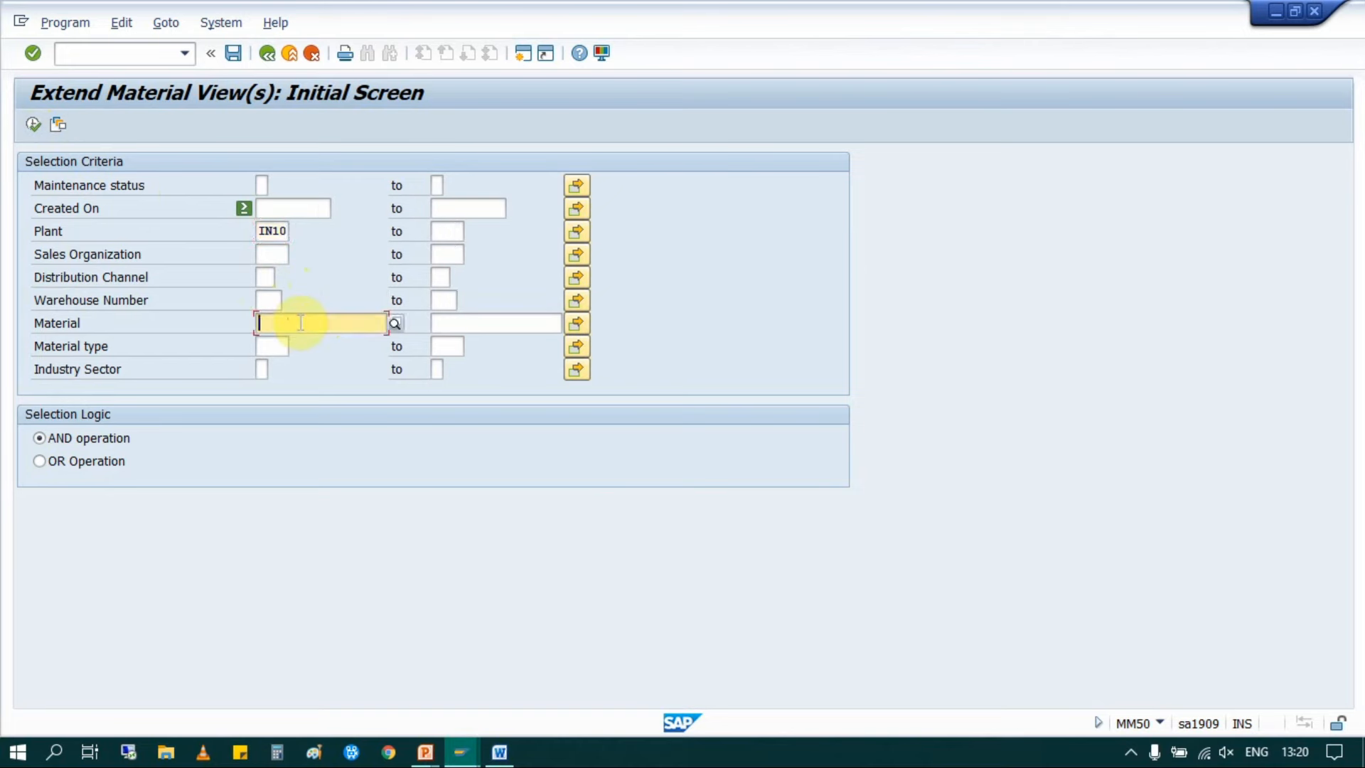
{"action": "type", "text": "249"}
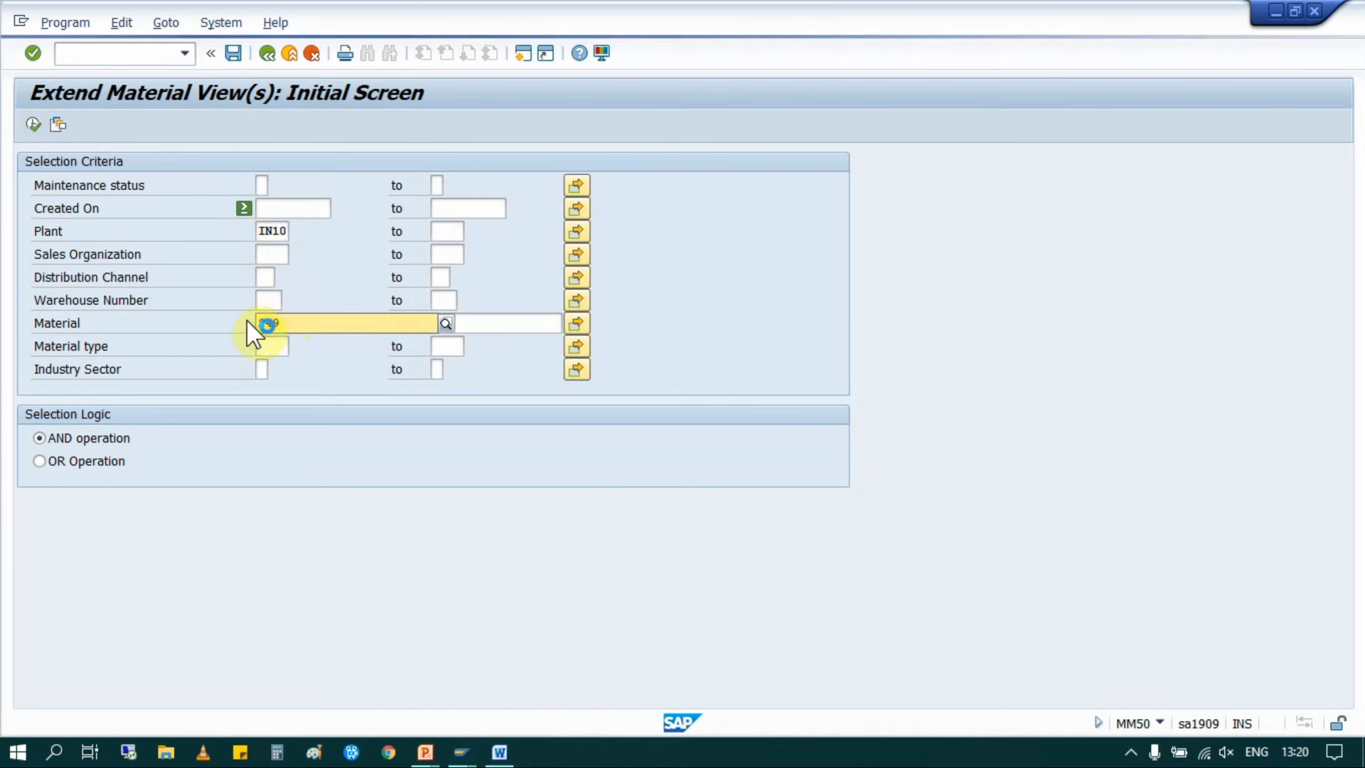
{"action": "left_click", "coordinate": [33, 124]}
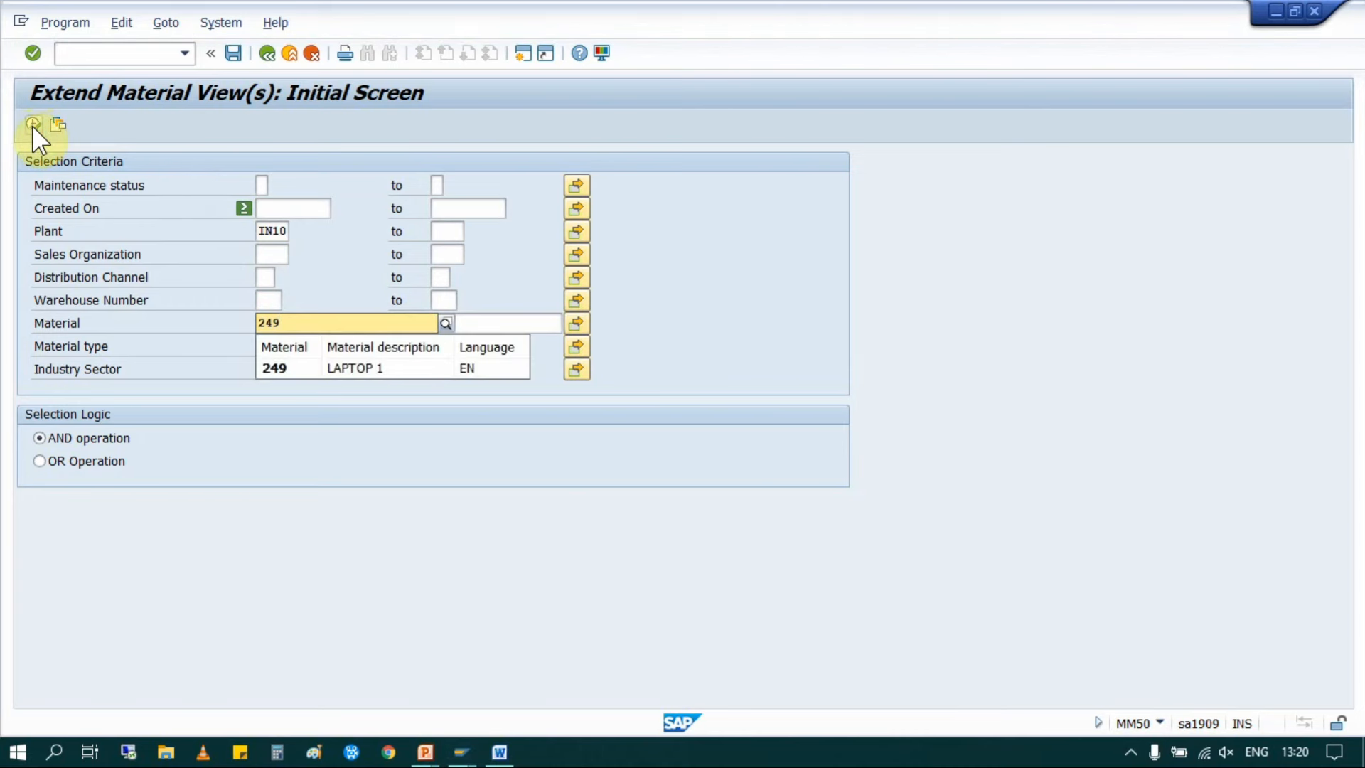
{"action": "left_click", "coordinate": [363, 370]}
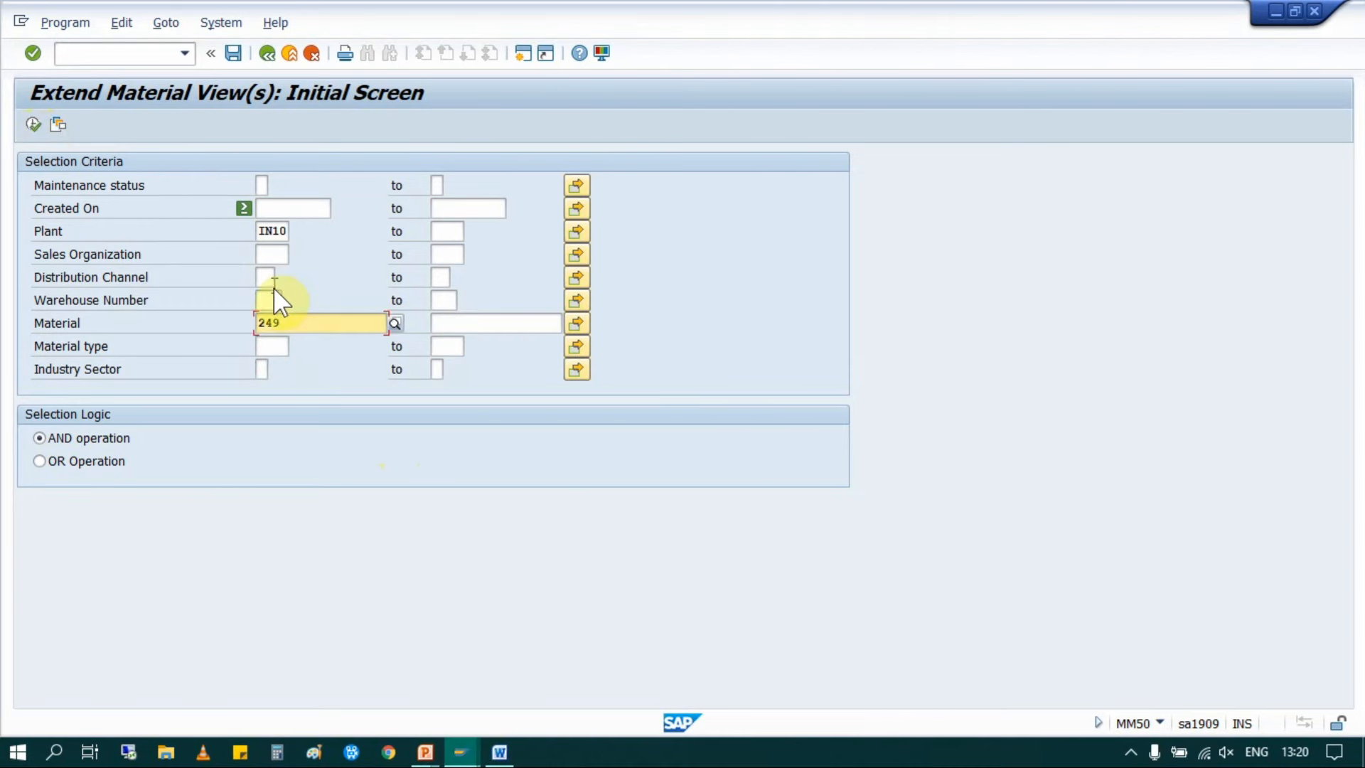
{"action": "left_click", "coordinate": [33, 125]}
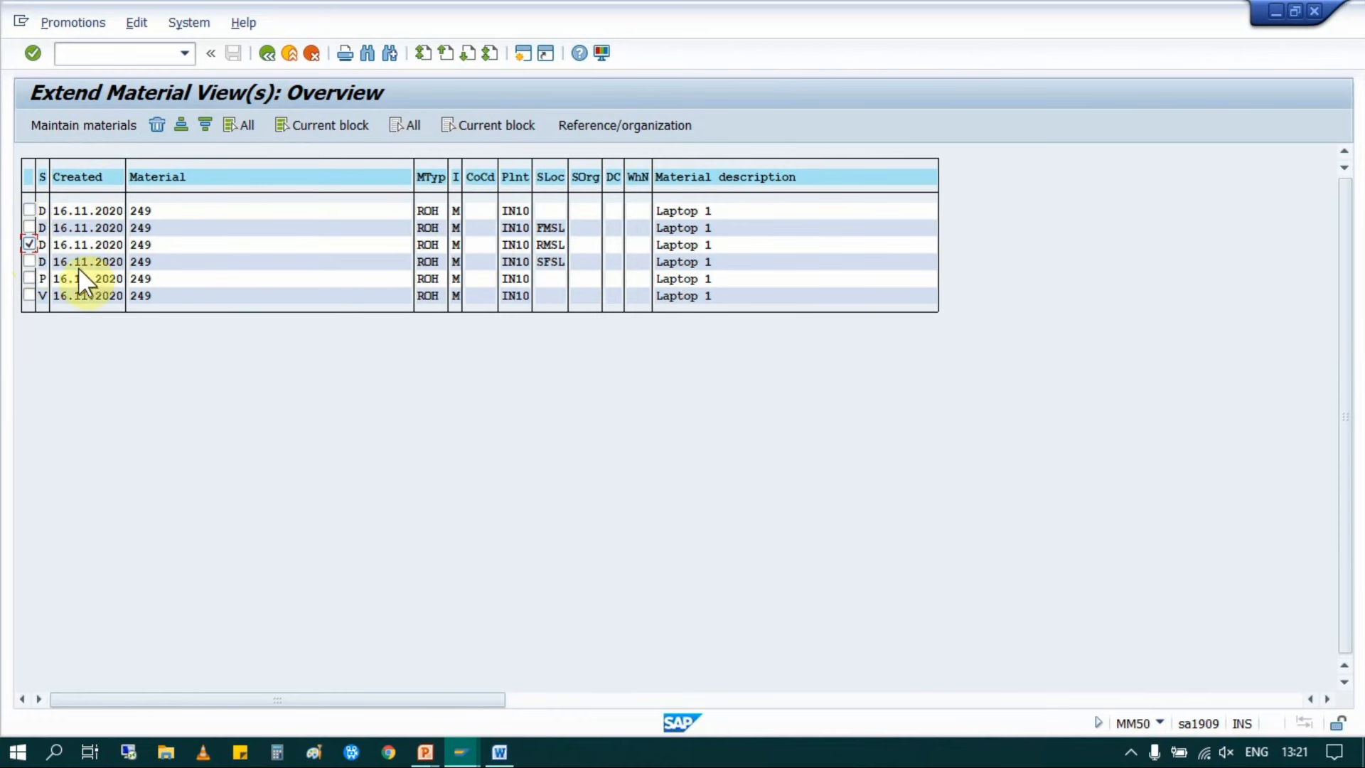
Step: Open the selected RMSL entry of material 249 for maintenance and check the list of its views
{"action": "left_click", "coordinate": [87, 130]}
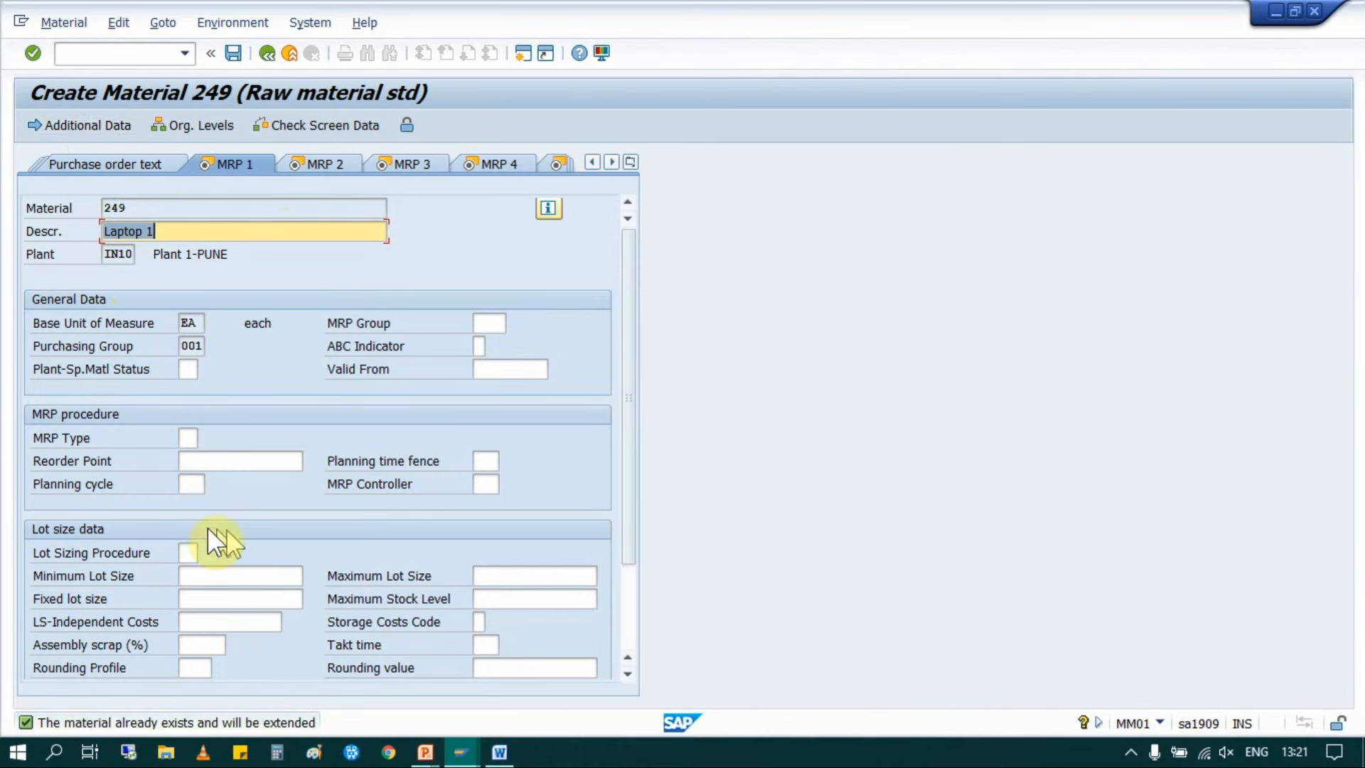
{"action": "left_click", "coordinate": [631, 162]}
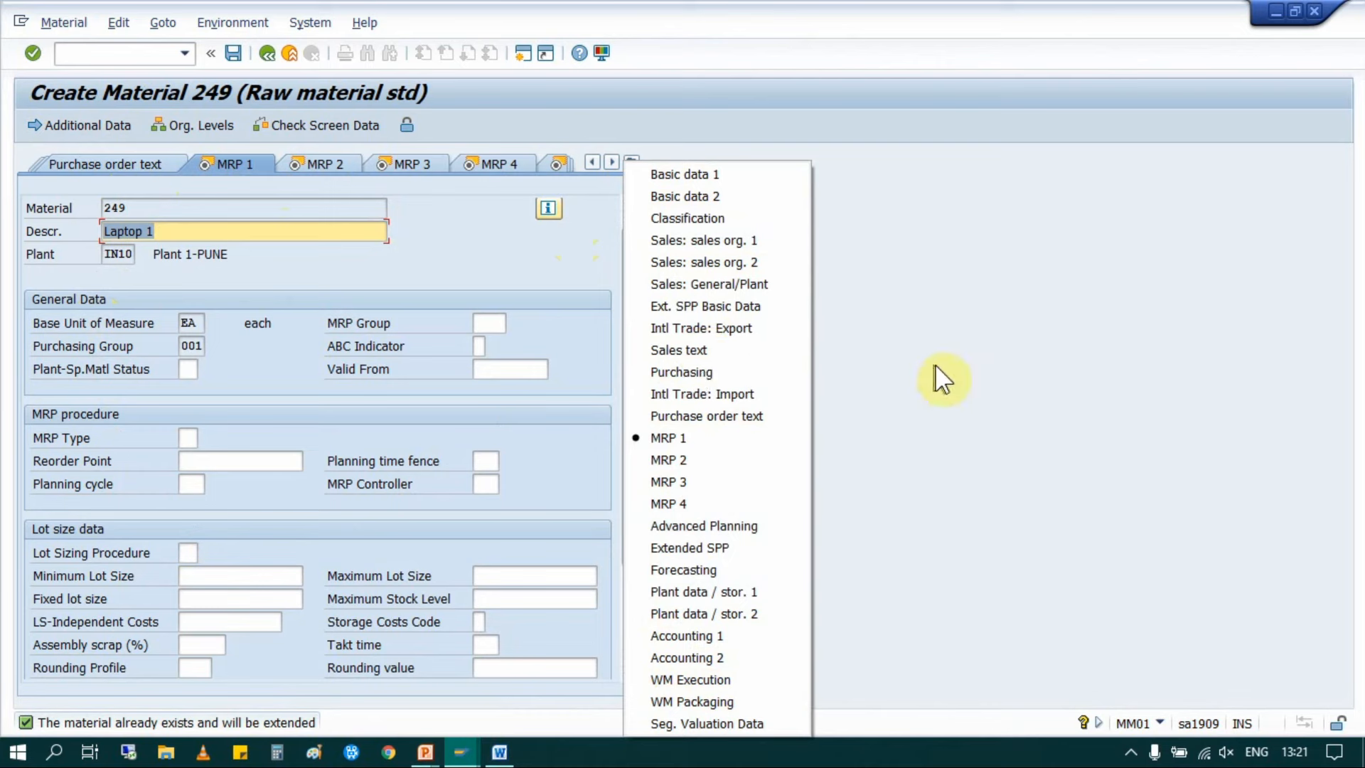
{"action": "left_click", "coordinate": [953, 362]}
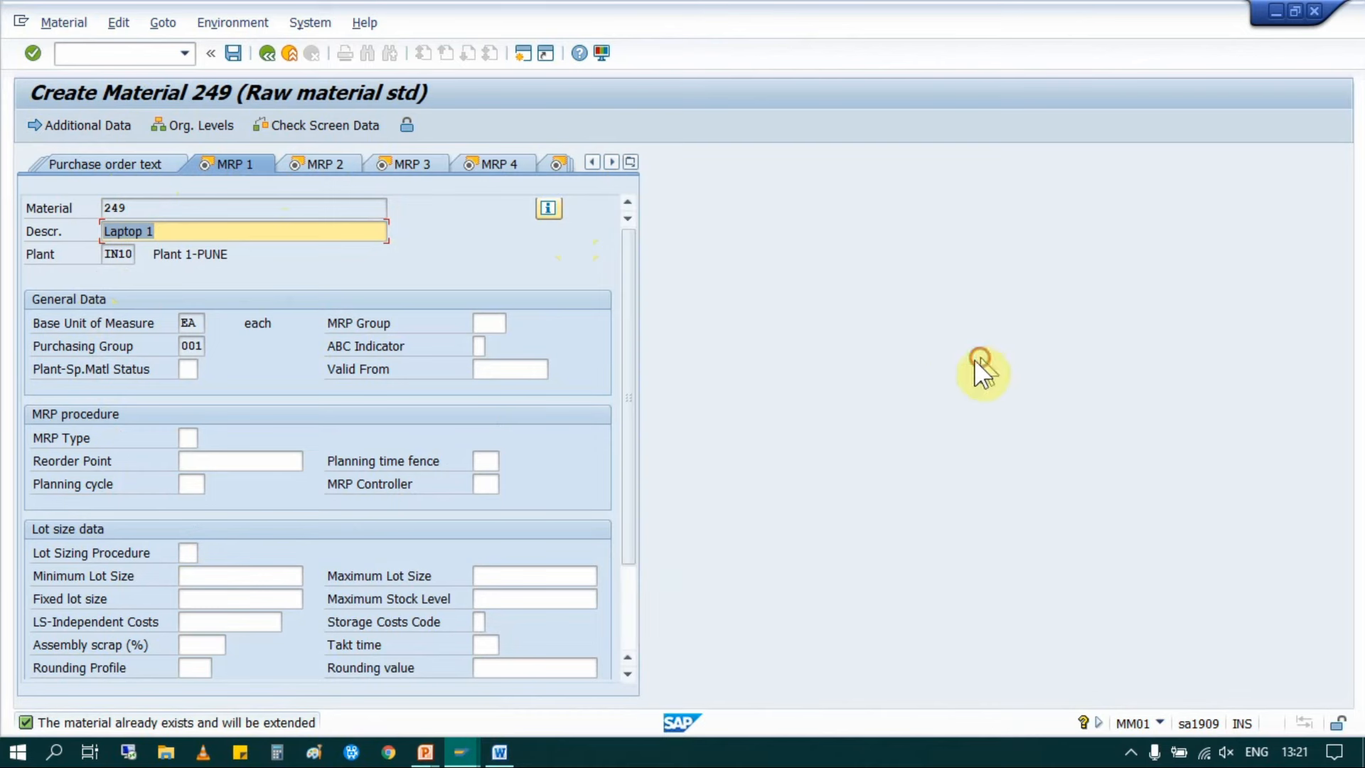
Step: Fill the MRP 1 view with MRP type M0, planning time fence 1, MRP controller 001 and lot sizing procedure EX
{"action": "left_click", "coordinate": [189, 437]}
{"action": "left_click", "coordinate": [192, 458]}
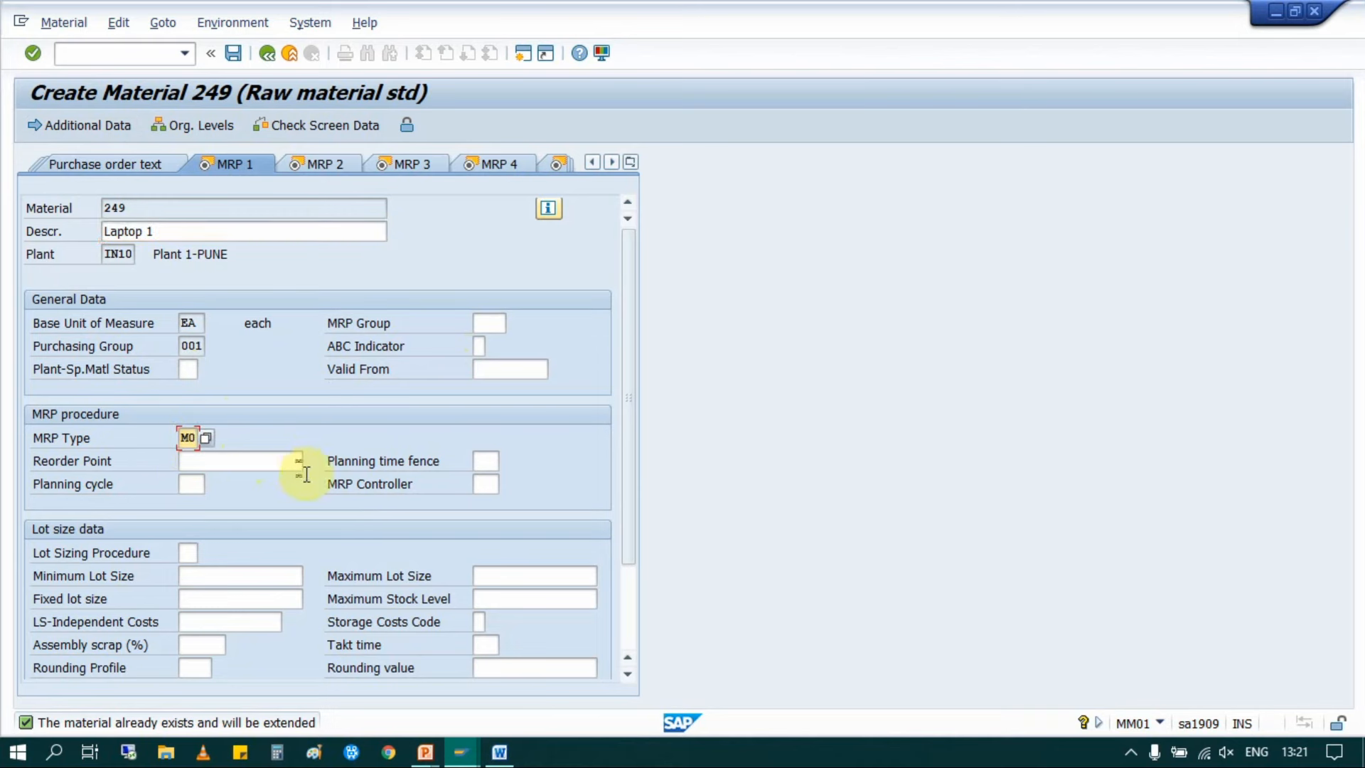
{"action": "left_click", "coordinate": [187, 460]}
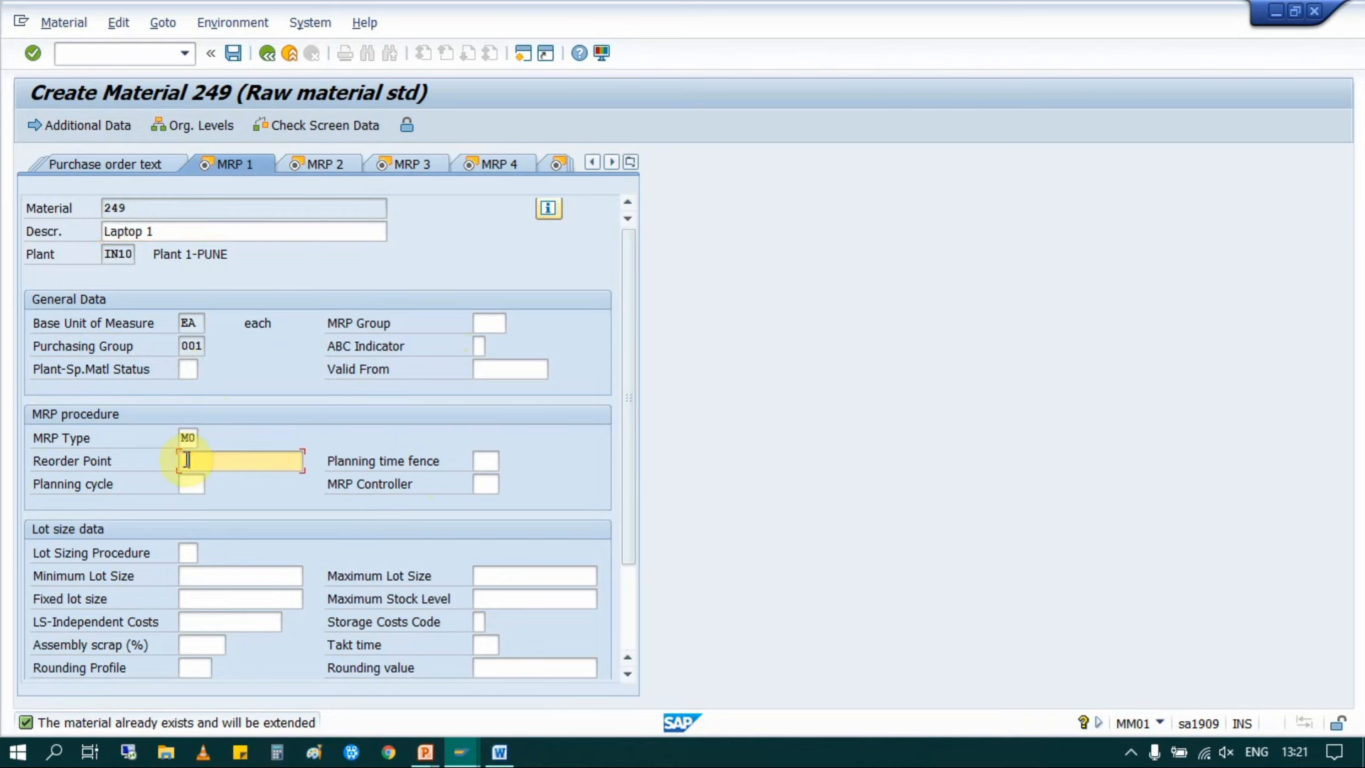
{"action": "left_click", "coordinate": [485, 460]}
{"action": "type", "text": "1"}
{"action": "left_click", "coordinate": [489, 485]}
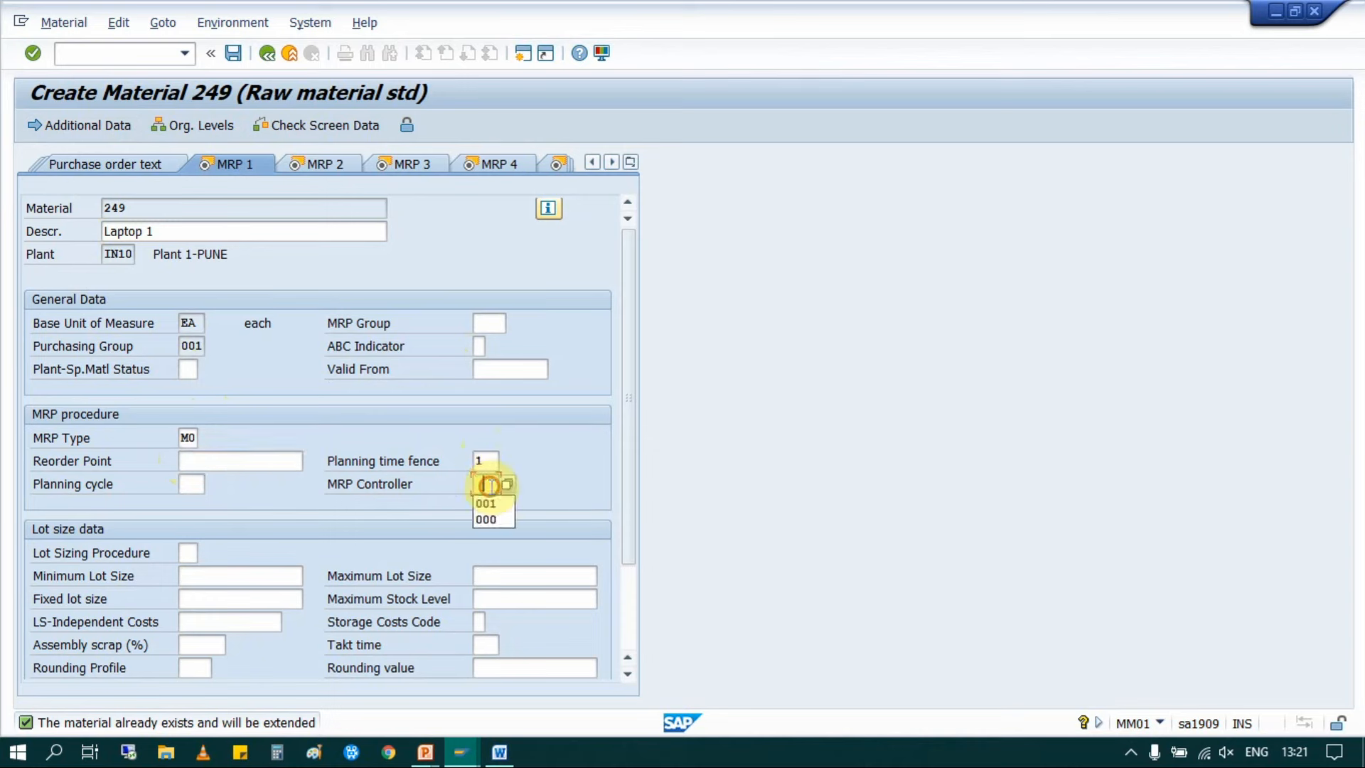
{"action": "type", "text": "001"}
{"action": "left_click", "coordinate": [195, 557]}
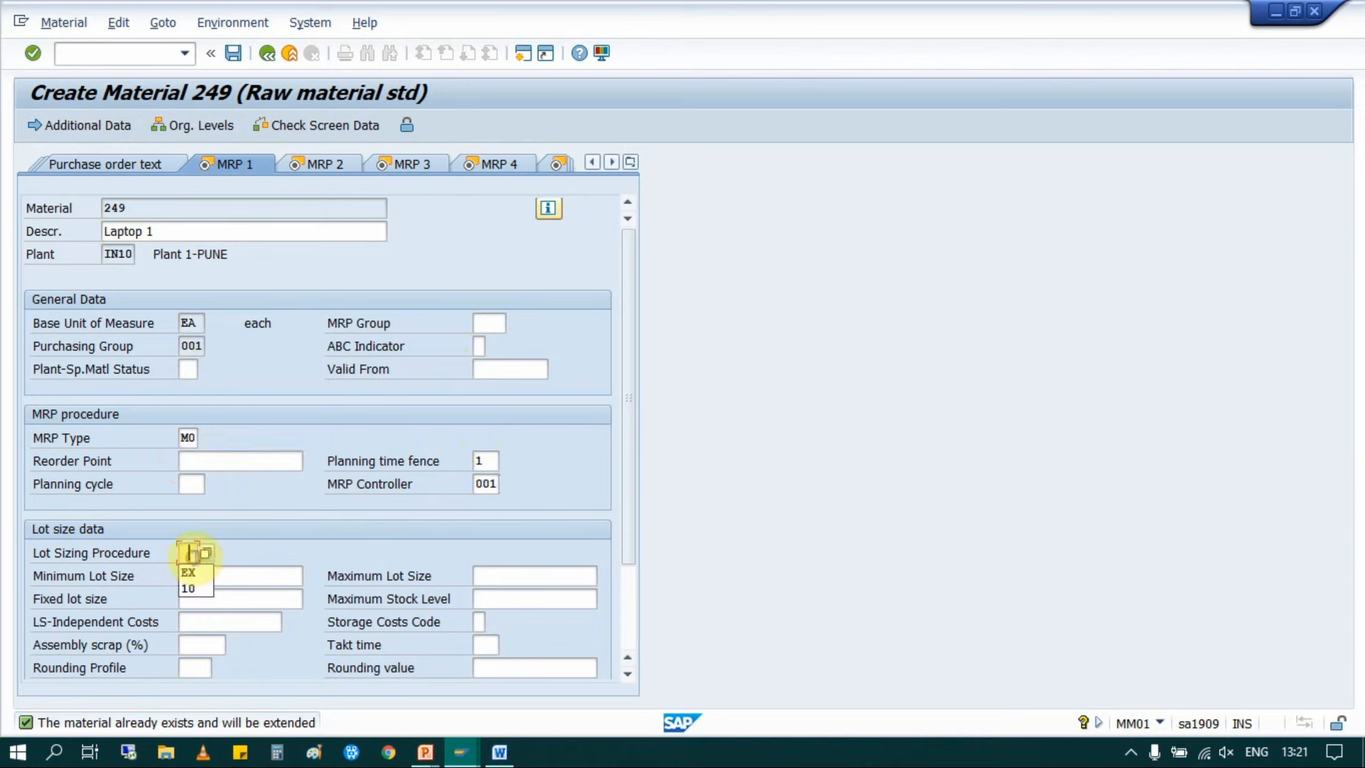
{"action": "left_click", "coordinate": [193, 573]}
{"action": "key", "text": "Return"}
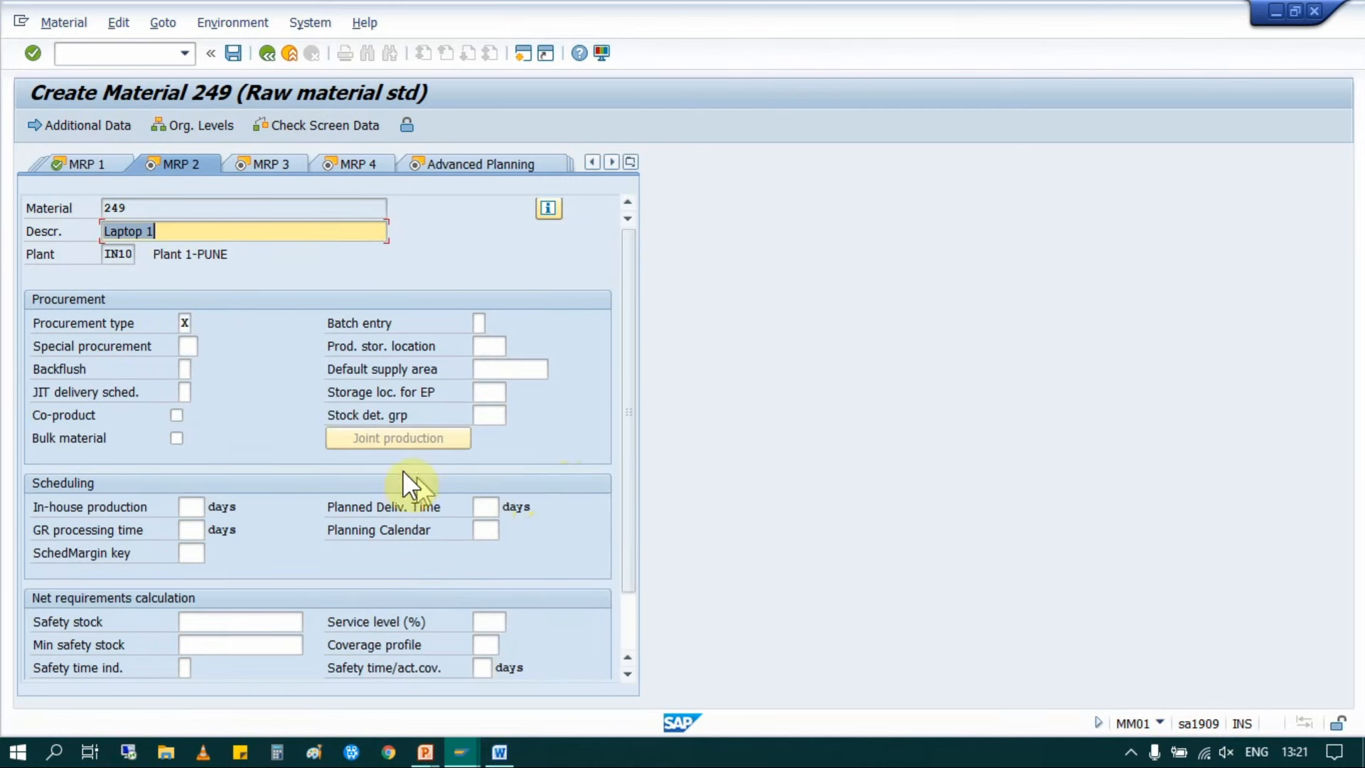
Step: Set the in-house production time to 1 day in the MRP 2 view and proceed to MRP 3
{"action": "key", "text": "Return"}
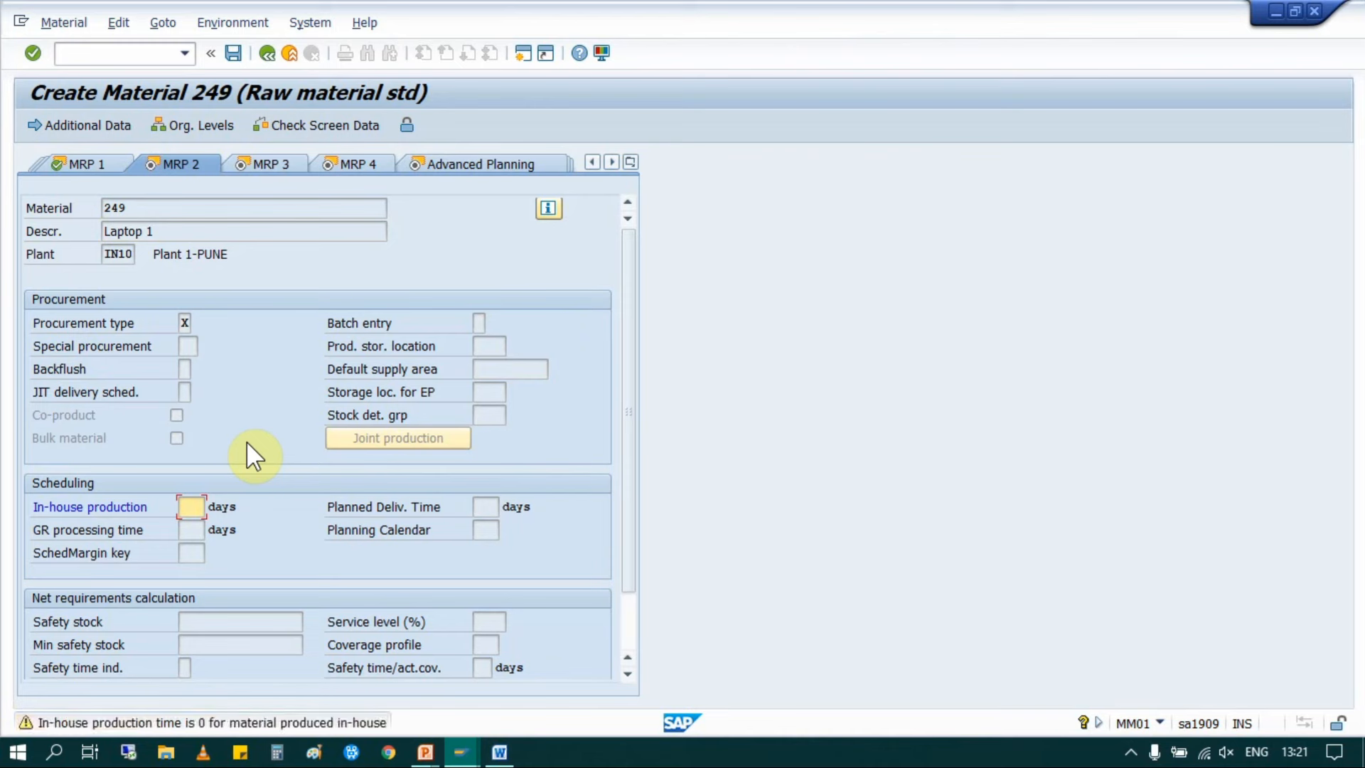
{"action": "type", "text": "1"}
{"action": "key", "text": "Return"}
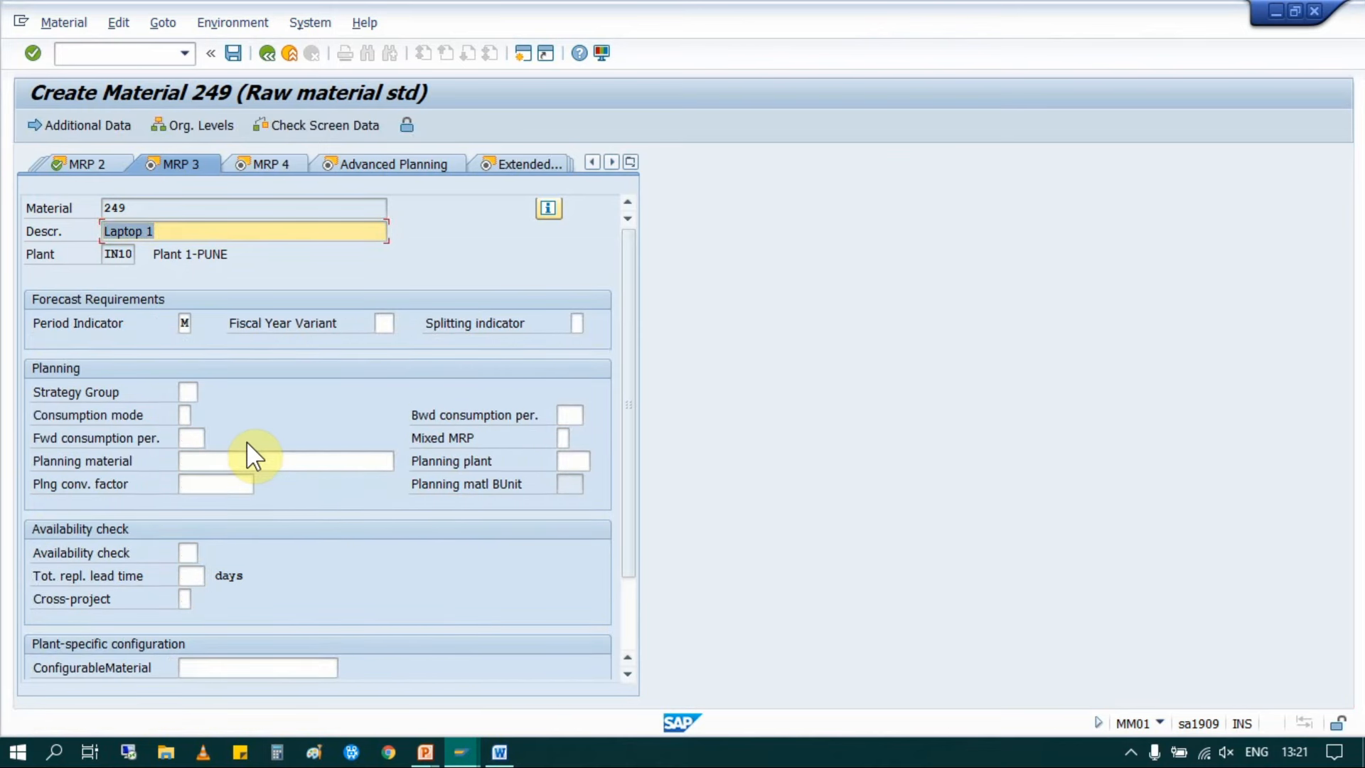
Step: Pass through the MRP 3, MRP 4, Advanced Planning and Extended SPP views without entries and save material 249
{"action": "key", "text": "Return"}
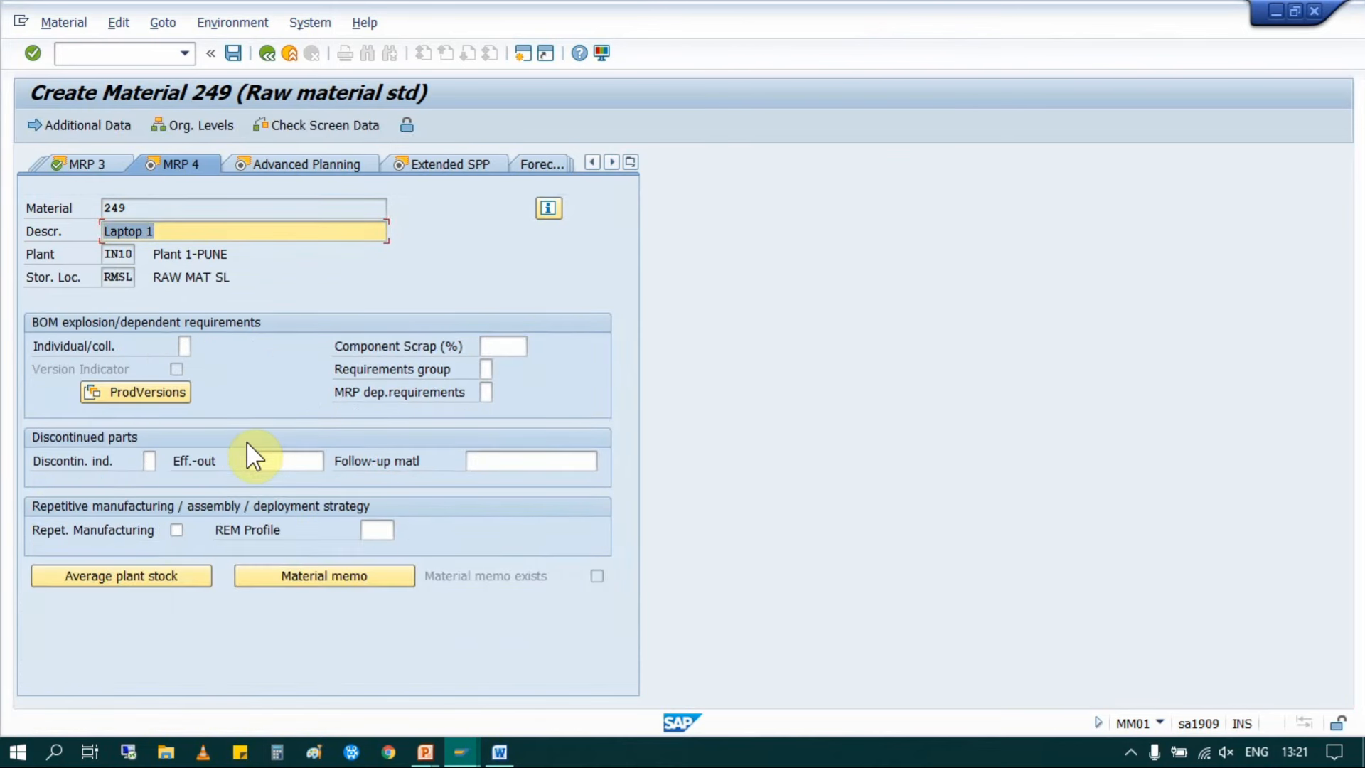
{"action": "key", "text": "Return"}
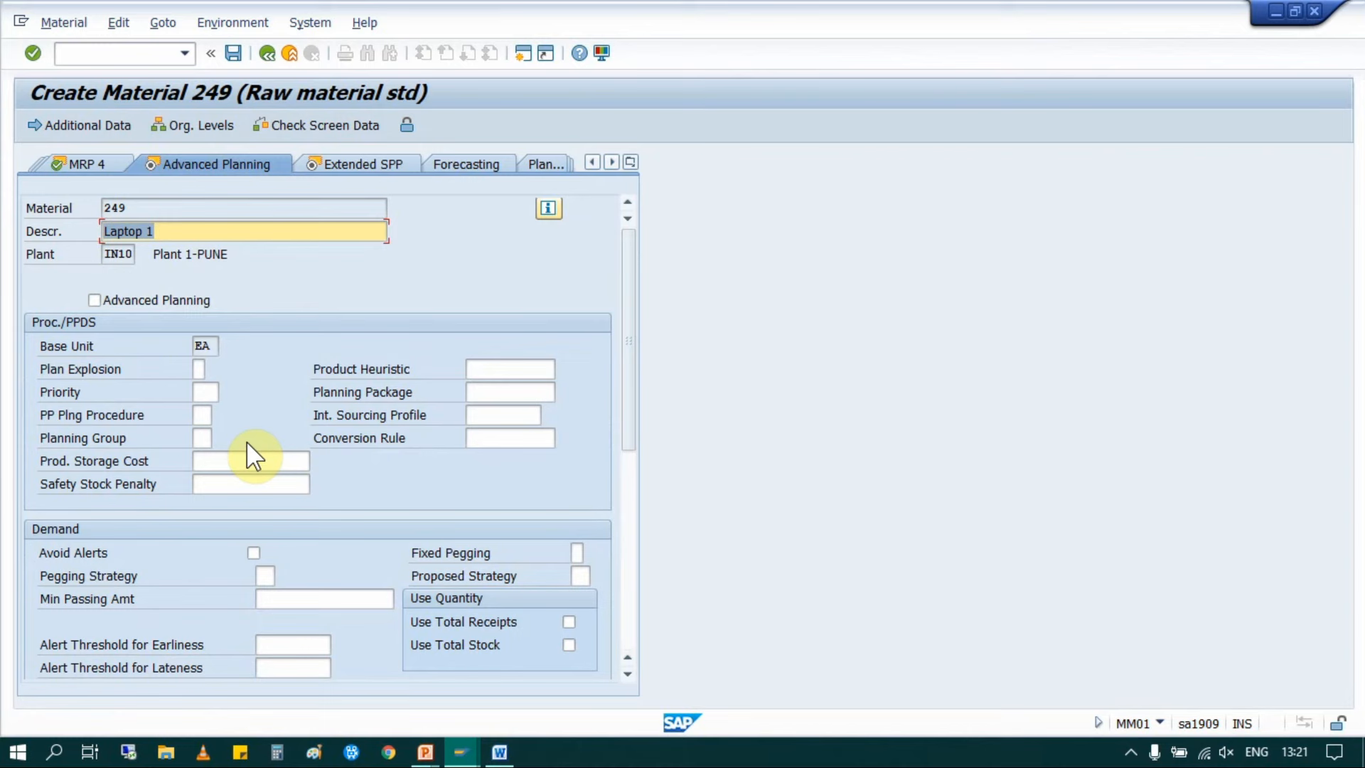
{"action": "key", "text": "Return"}
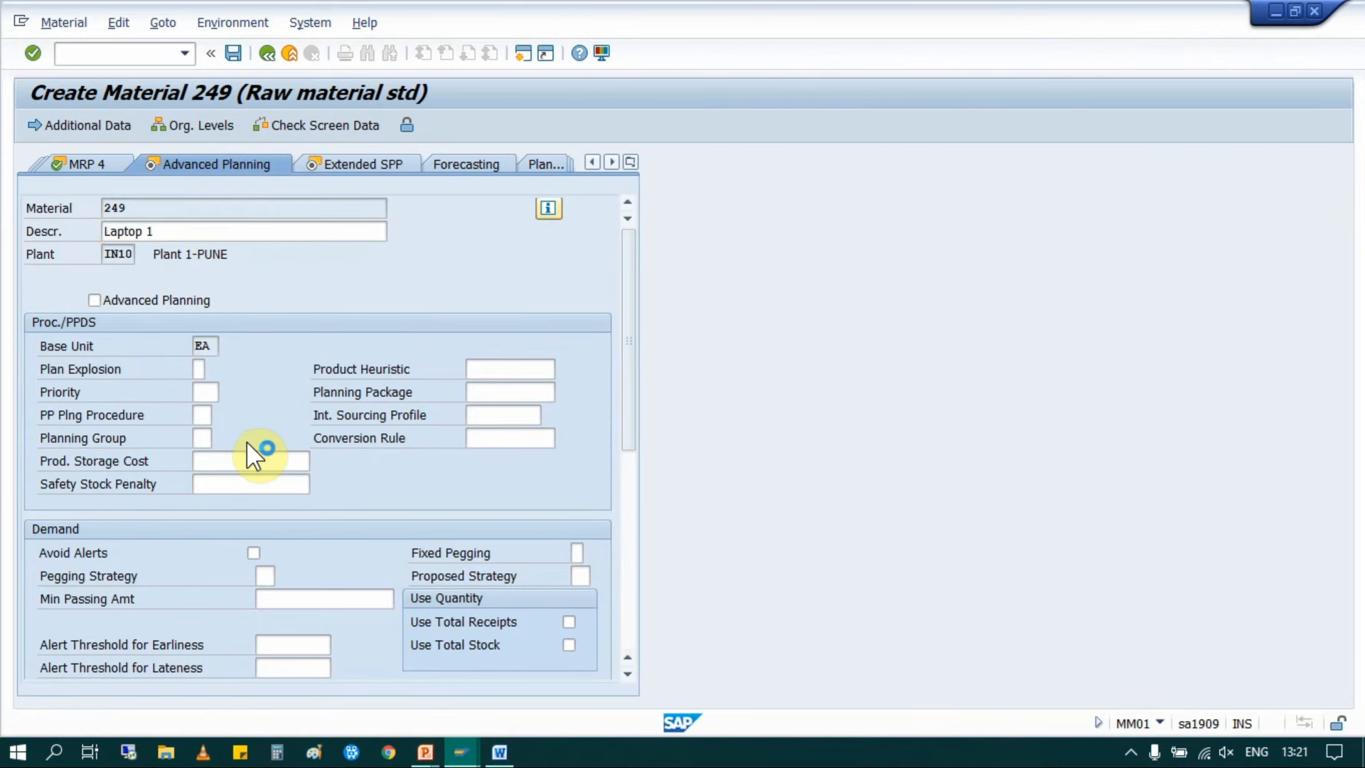
{"action": "key", "text": "Return"}
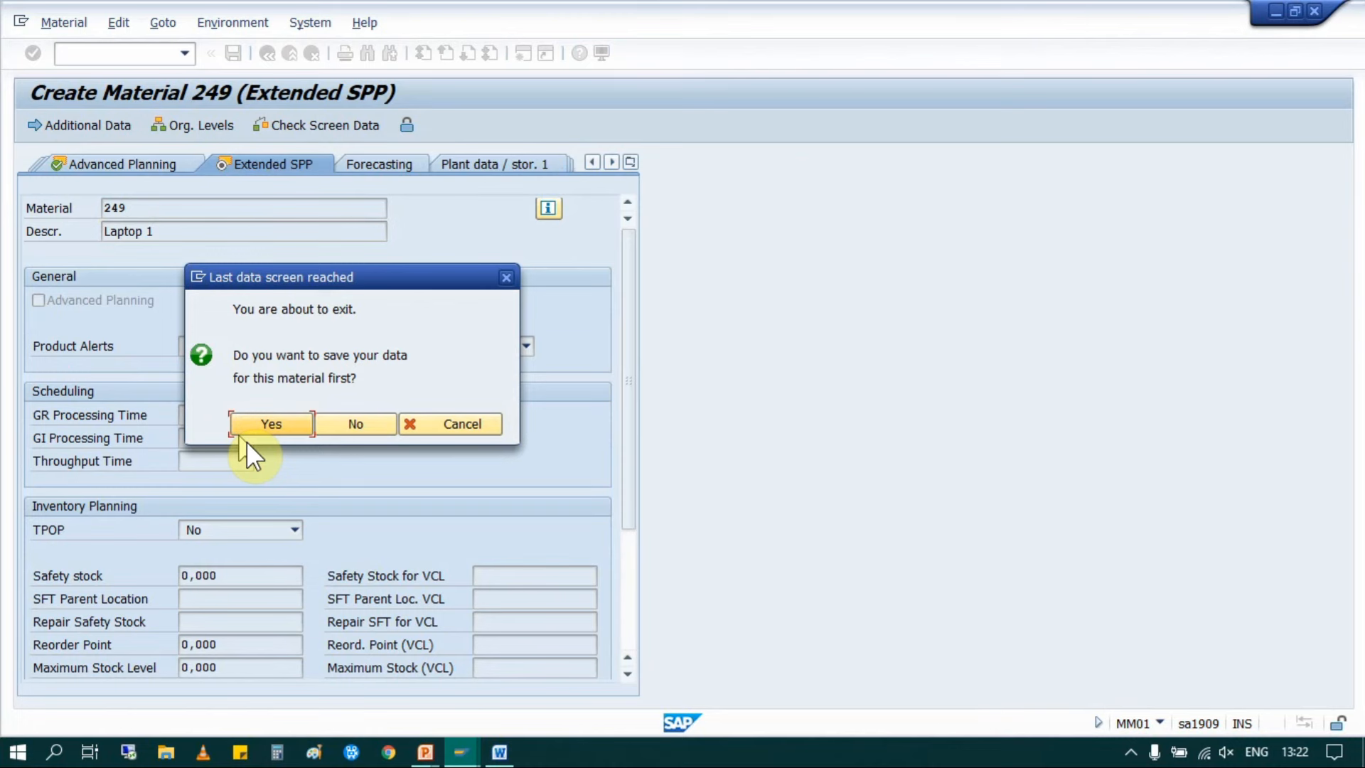
{"action": "left_click", "coordinate": [251, 431]}
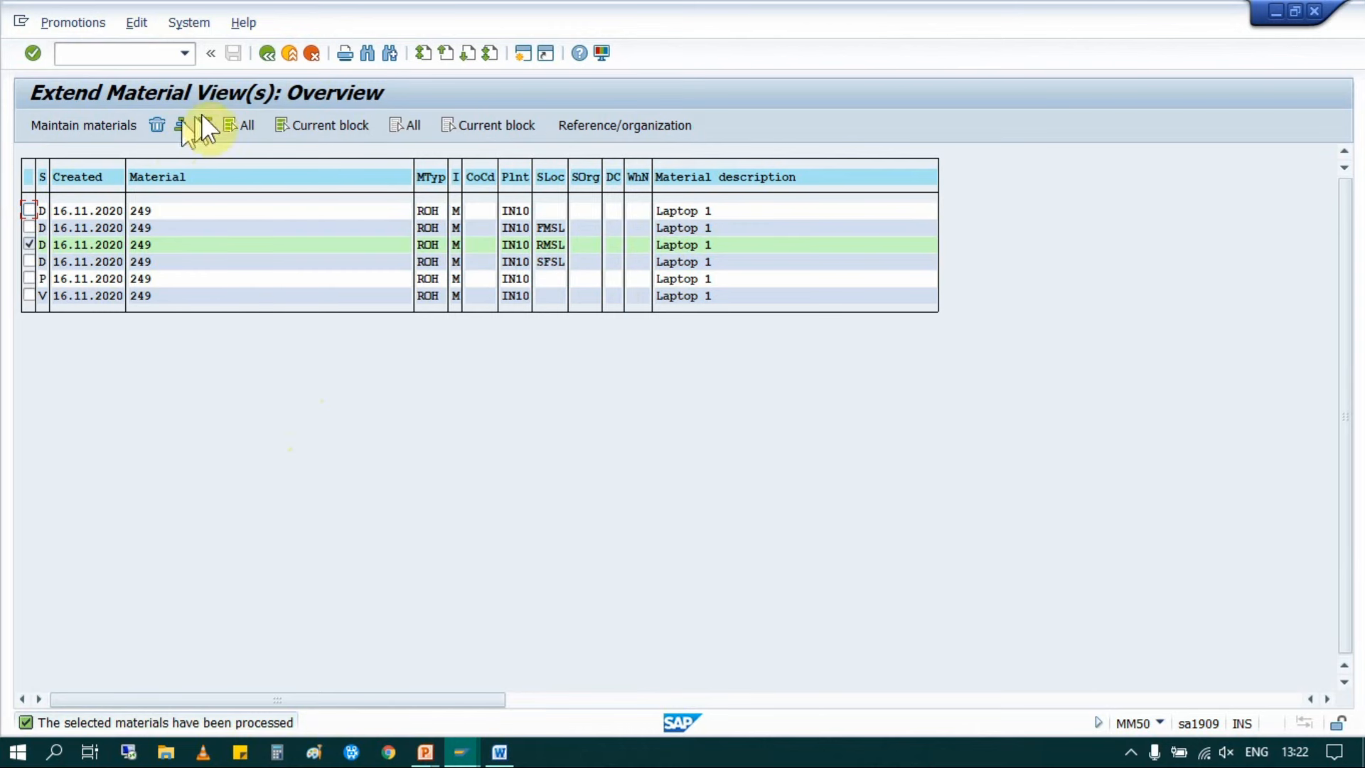
Step: Leave the view extension overview and start material creation with transaction MM01
{"action": "left_click", "coordinate": [266, 51]}
{"action": "left_click", "coordinate": [266, 51]}
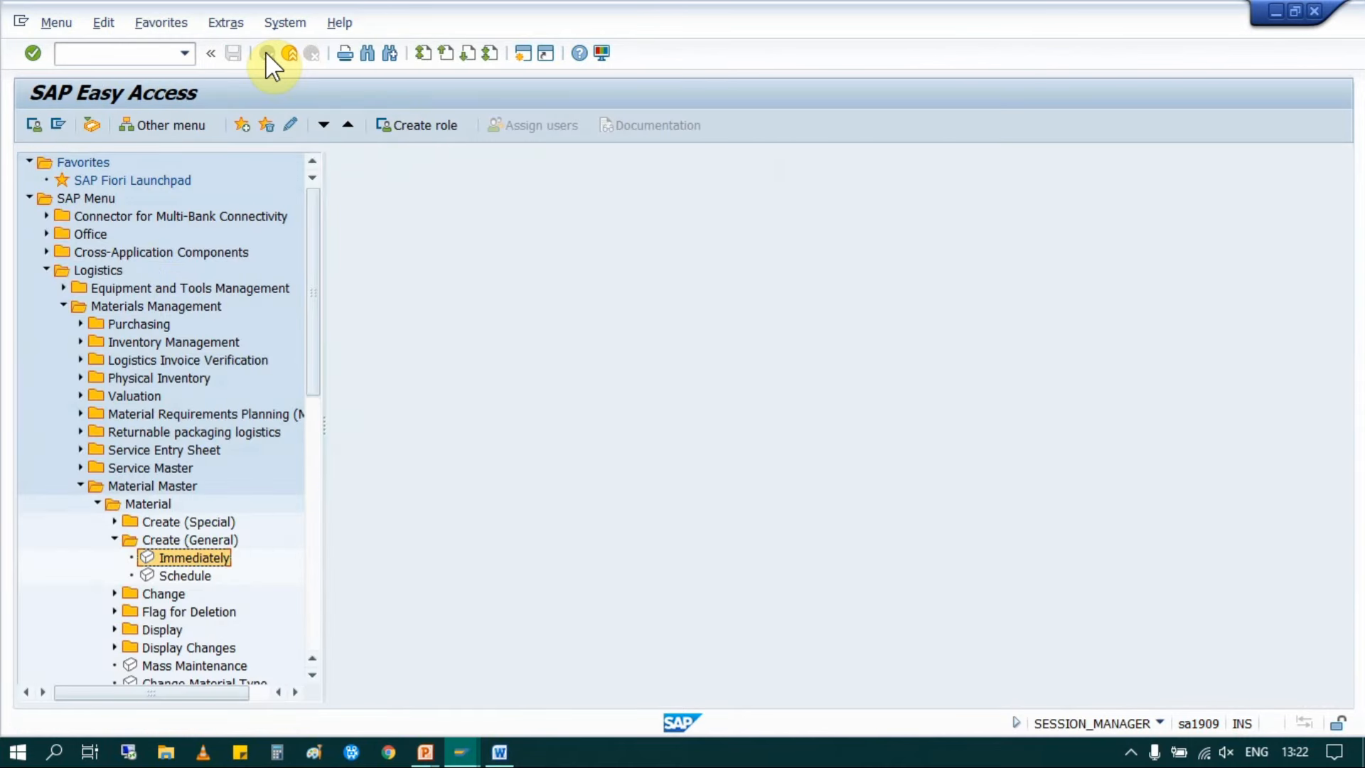
{"action": "left_click", "coordinate": [135, 53]}
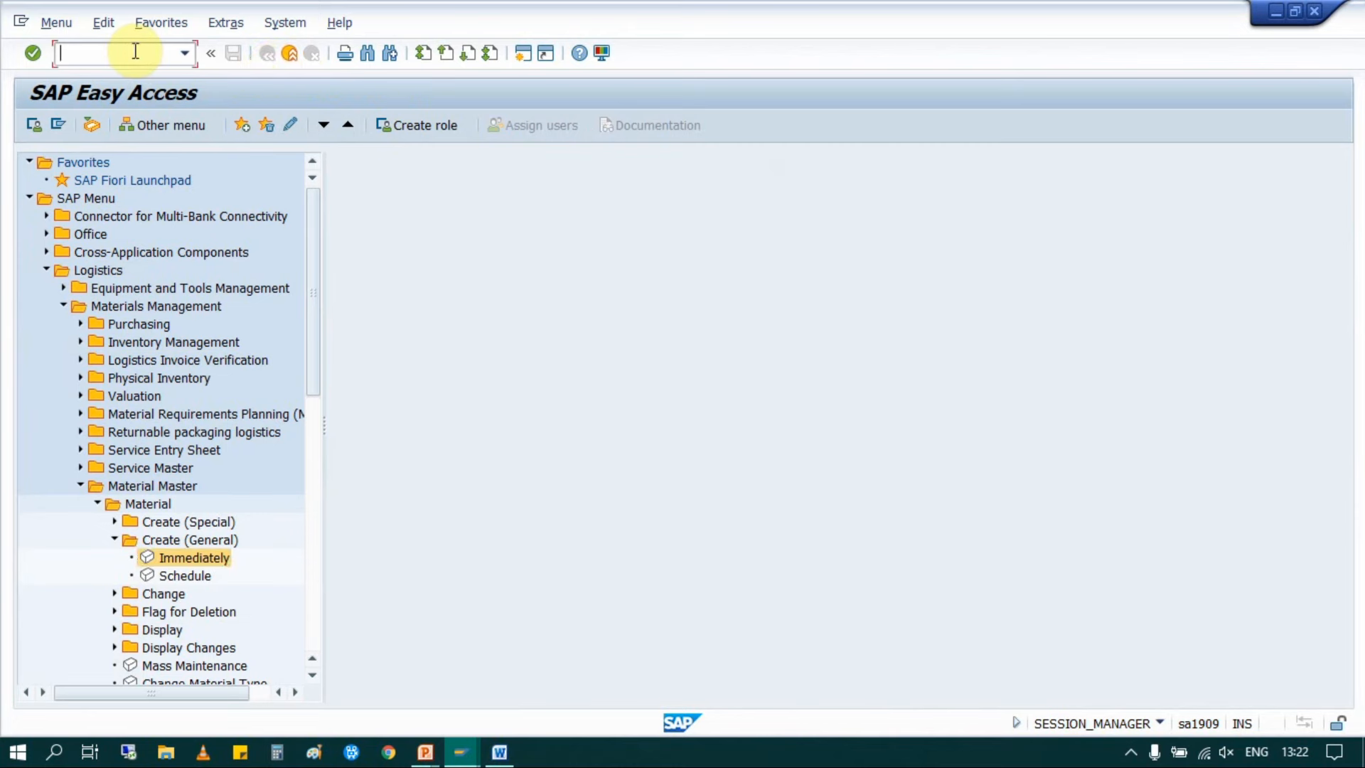
{"action": "type", "text": "MM01"}
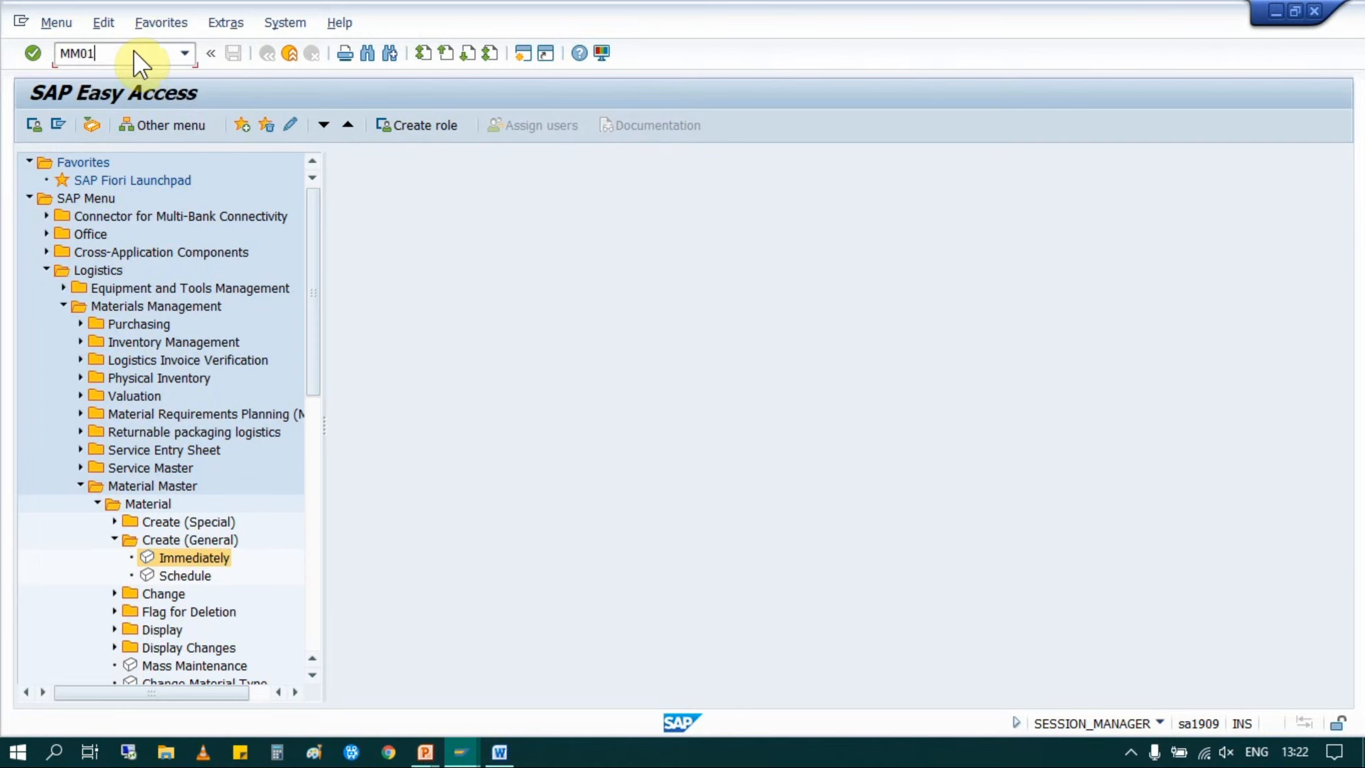
{"action": "key", "text": "Return"}
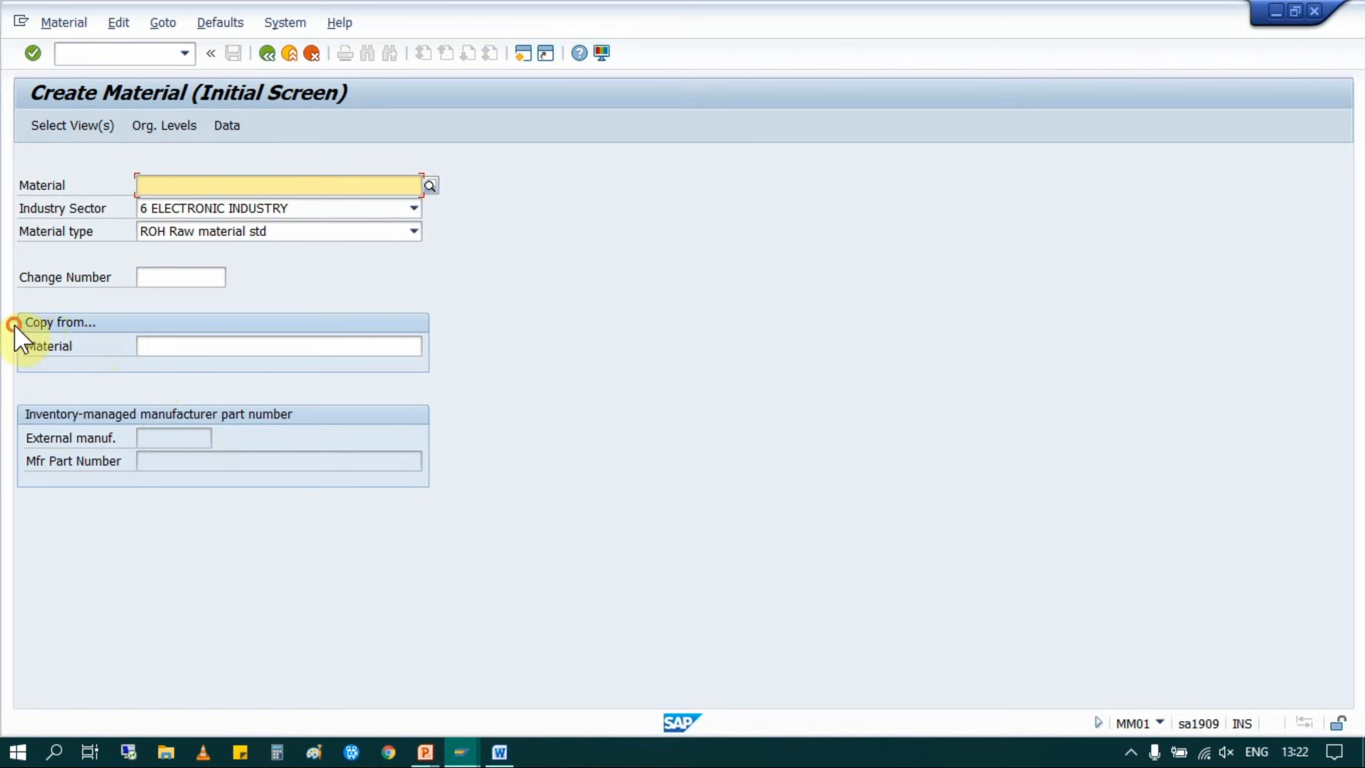
Step: Use material 249 as the copy-from reference for the new raw material and accept the preselected views
{"action": "left_click", "coordinate": [187, 348]}
{"action": "type", "text": "24"}
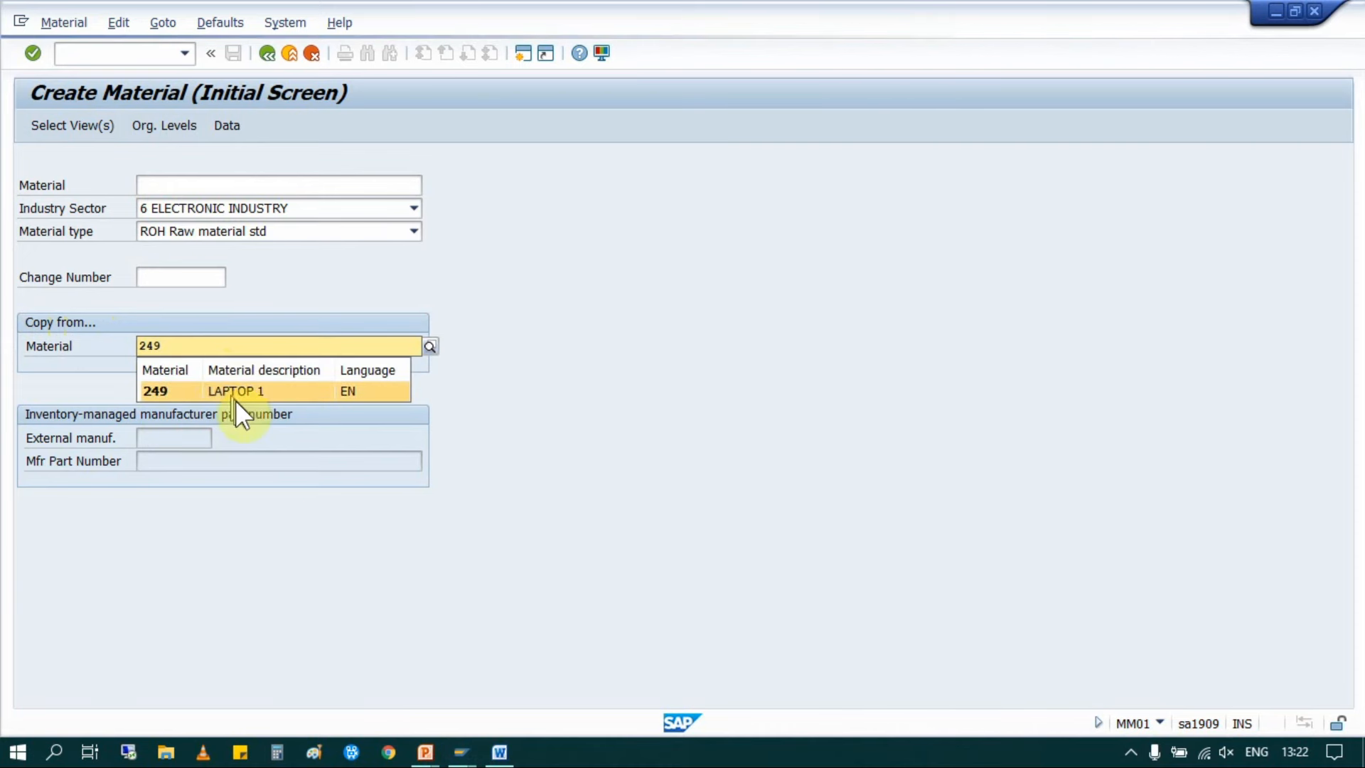
{"action": "type", "text": "9"}
{"action": "left_click", "coordinate": [205, 392]}
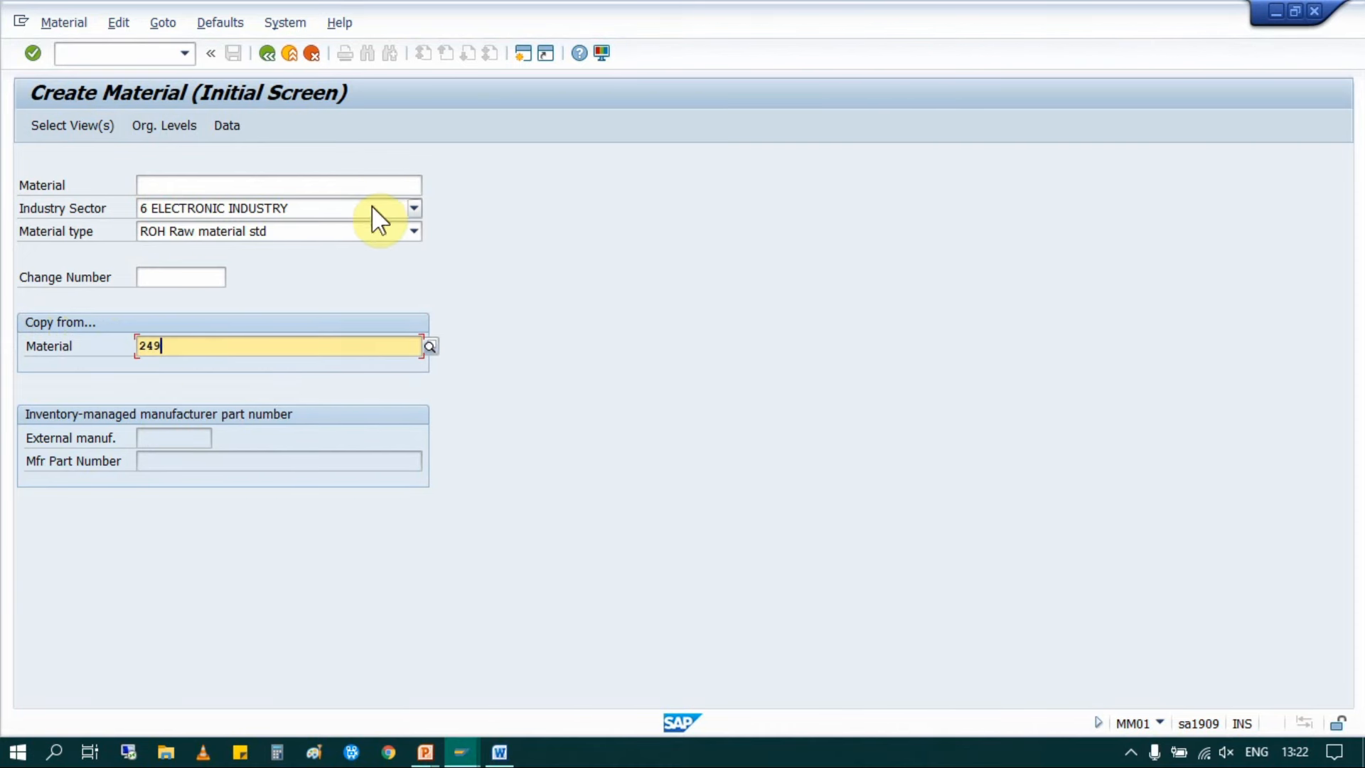
{"action": "key", "text": "Return"}
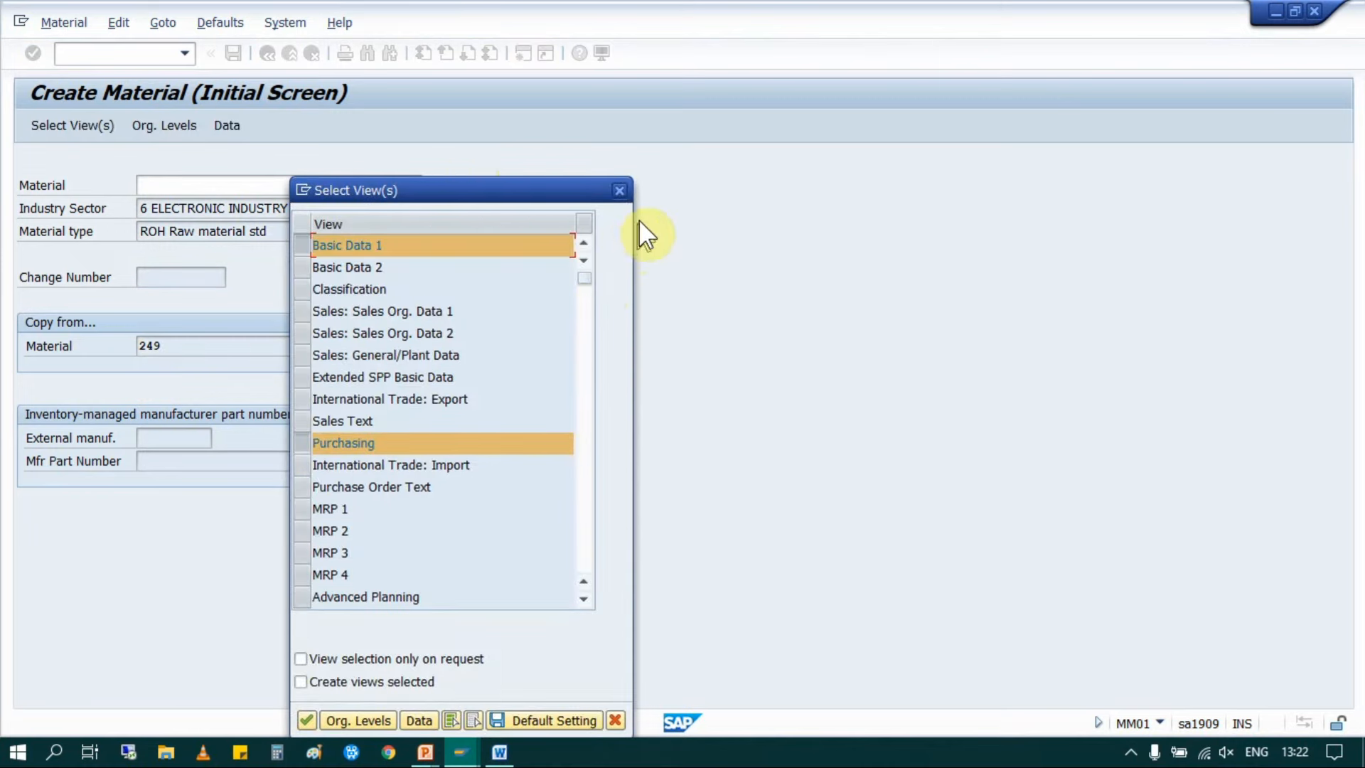
{"action": "left_click_drag", "start_coordinate": [558, 196], "coordinate": [871, 88]}
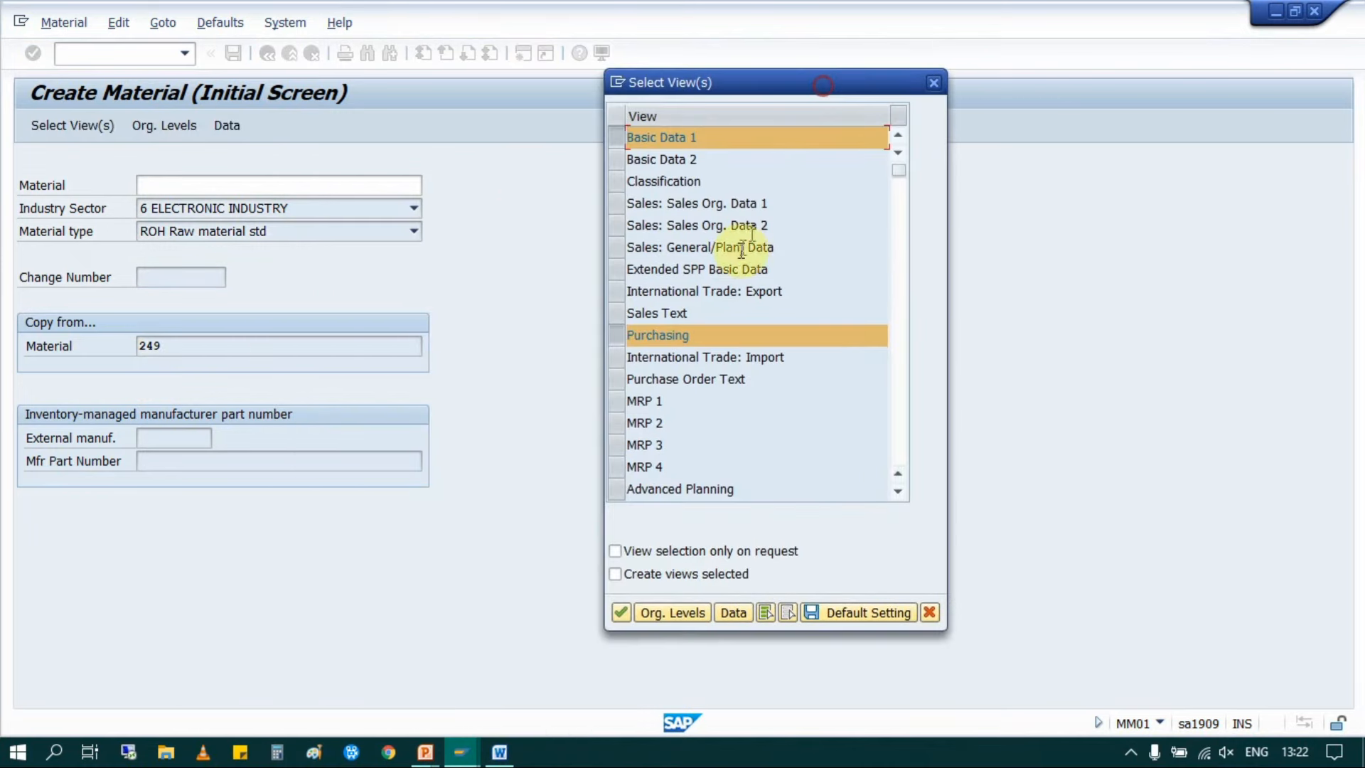
{"action": "scroll", "coordinate": [704, 435], "scroll_direction": "down", "scroll_amount": 2}
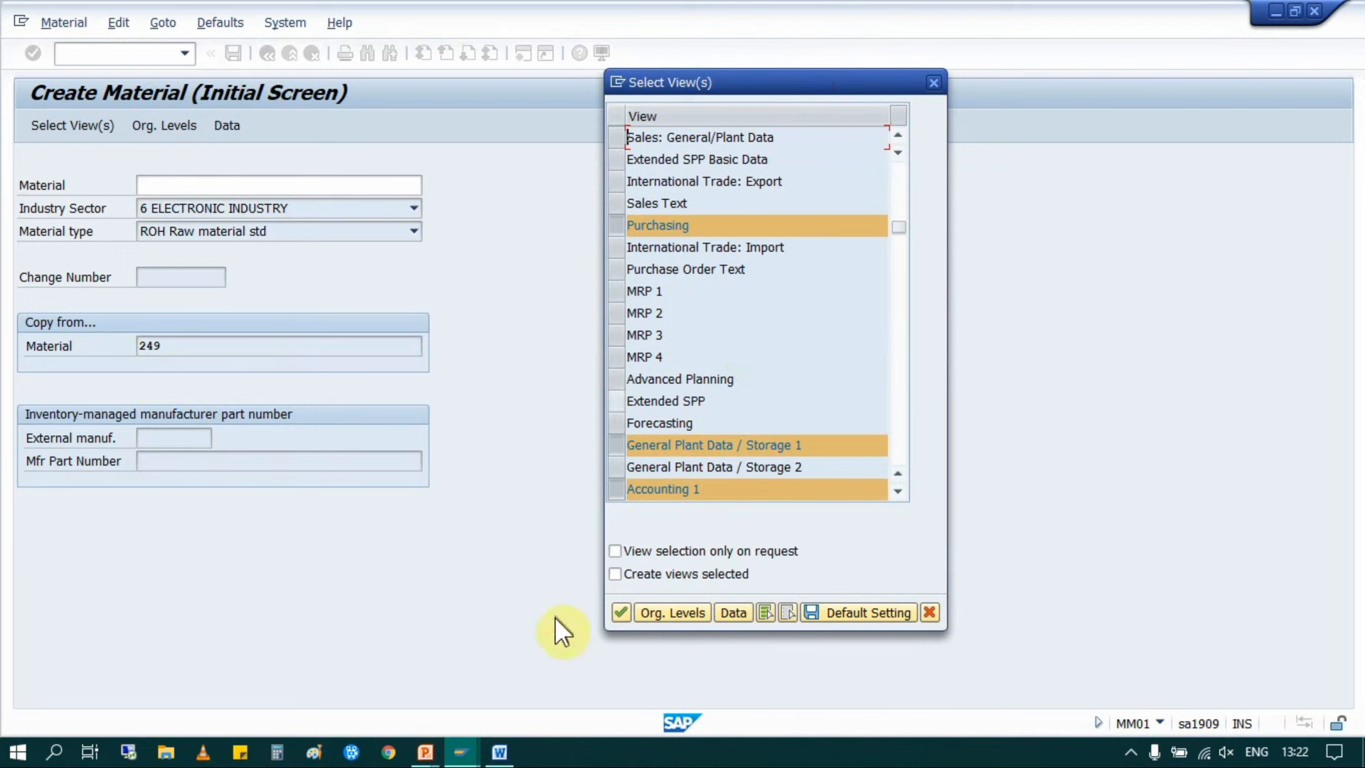
{"action": "left_click", "coordinate": [622, 613]}
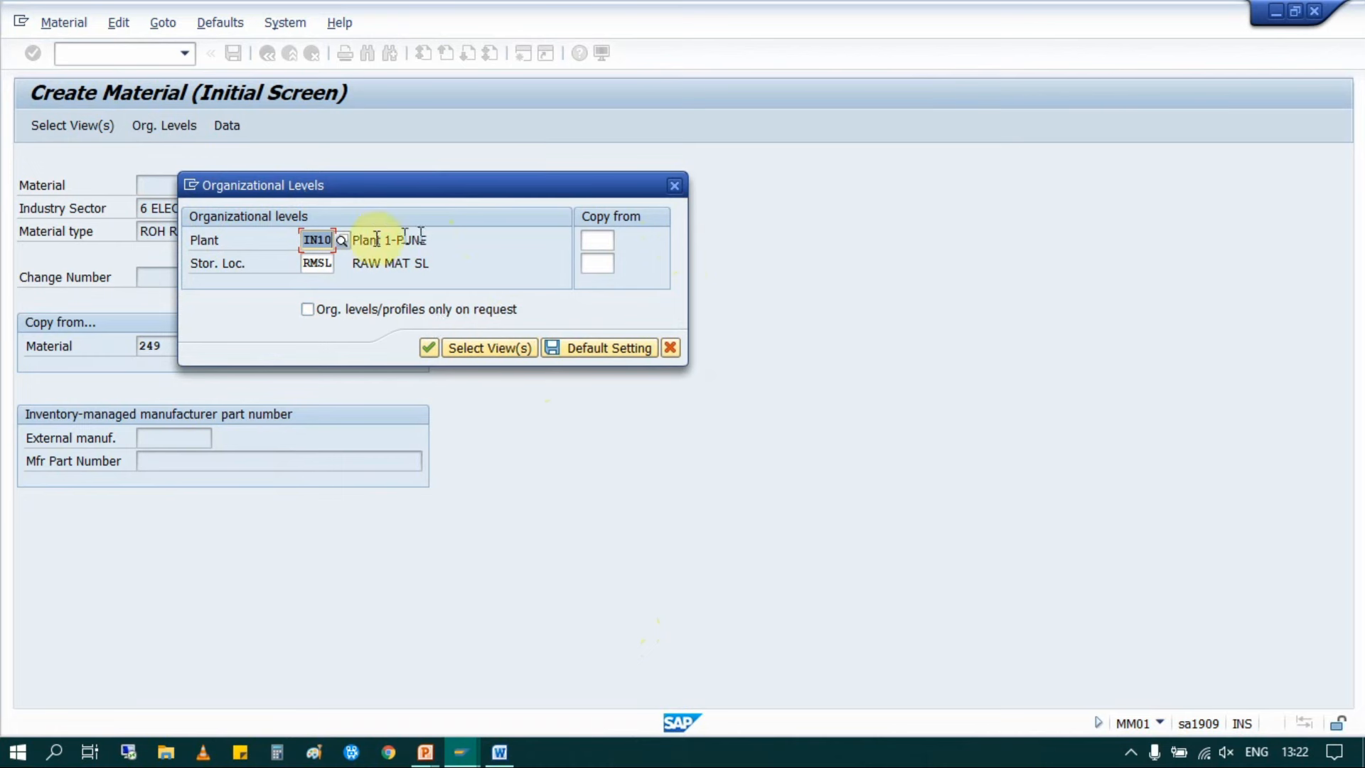
Step: Set the organizational levels to plant IN10 and storage location FMSL, copying from plant IN10 and storage location RMSL
{"action": "left_click", "coordinate": [591, 241]}
{"action": "type", "text": "249IN10"}
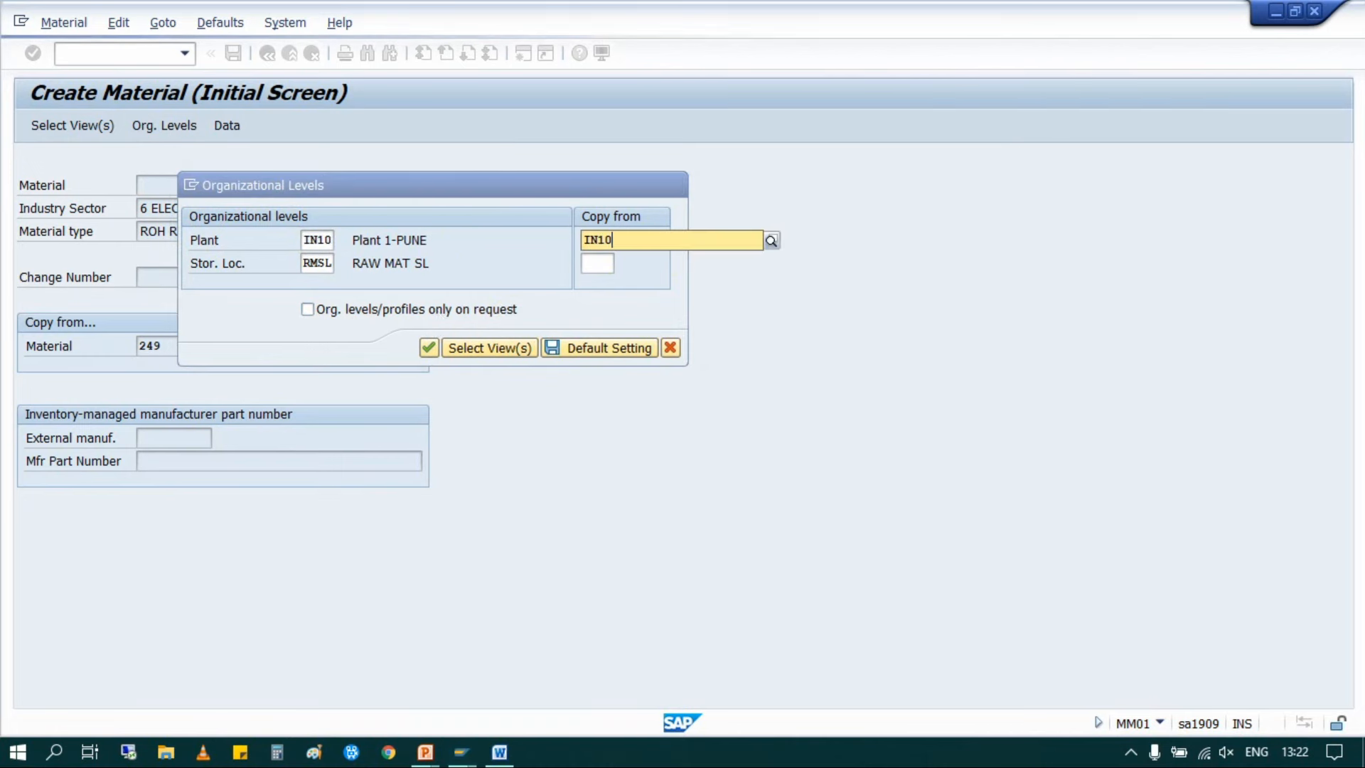
{"action": "left_click", "coordinate": [616, 286]}
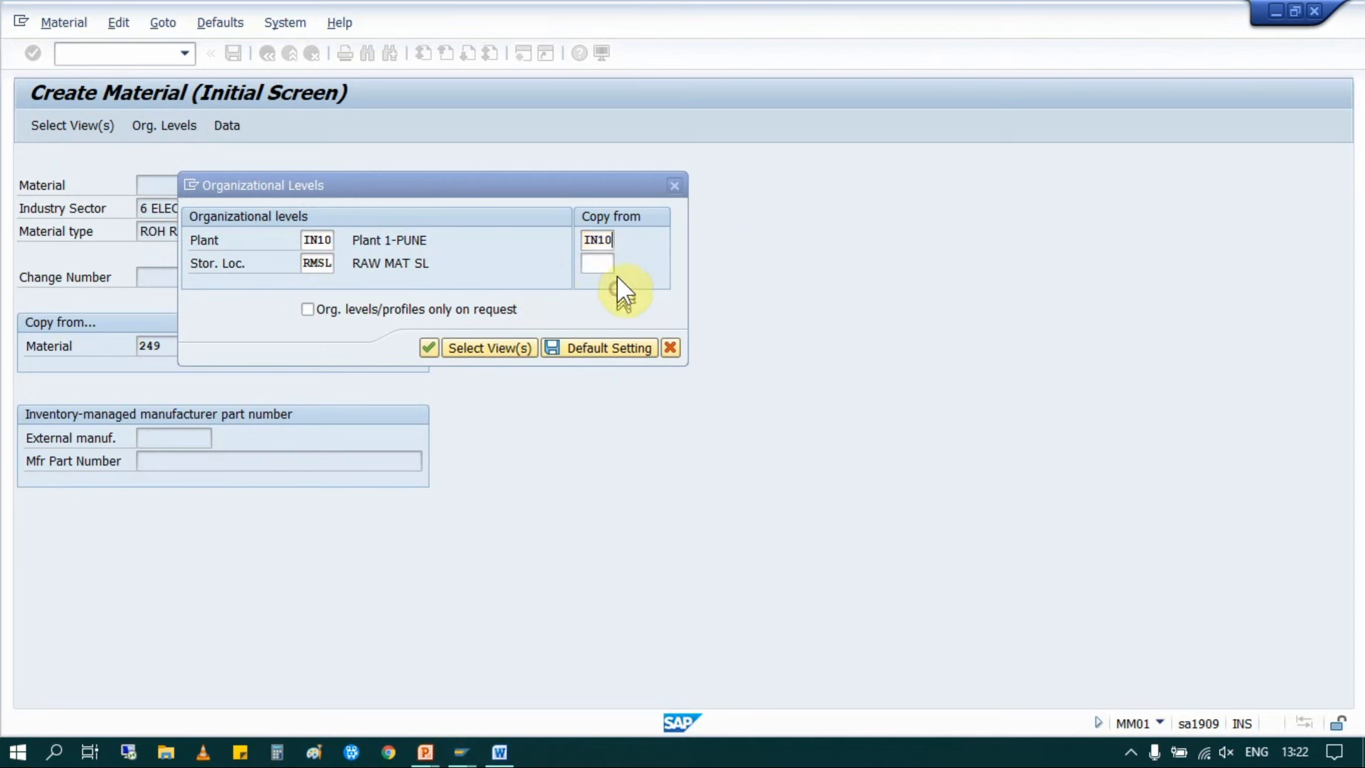
{"action": "left_click", "coordinate": [594, 263]}
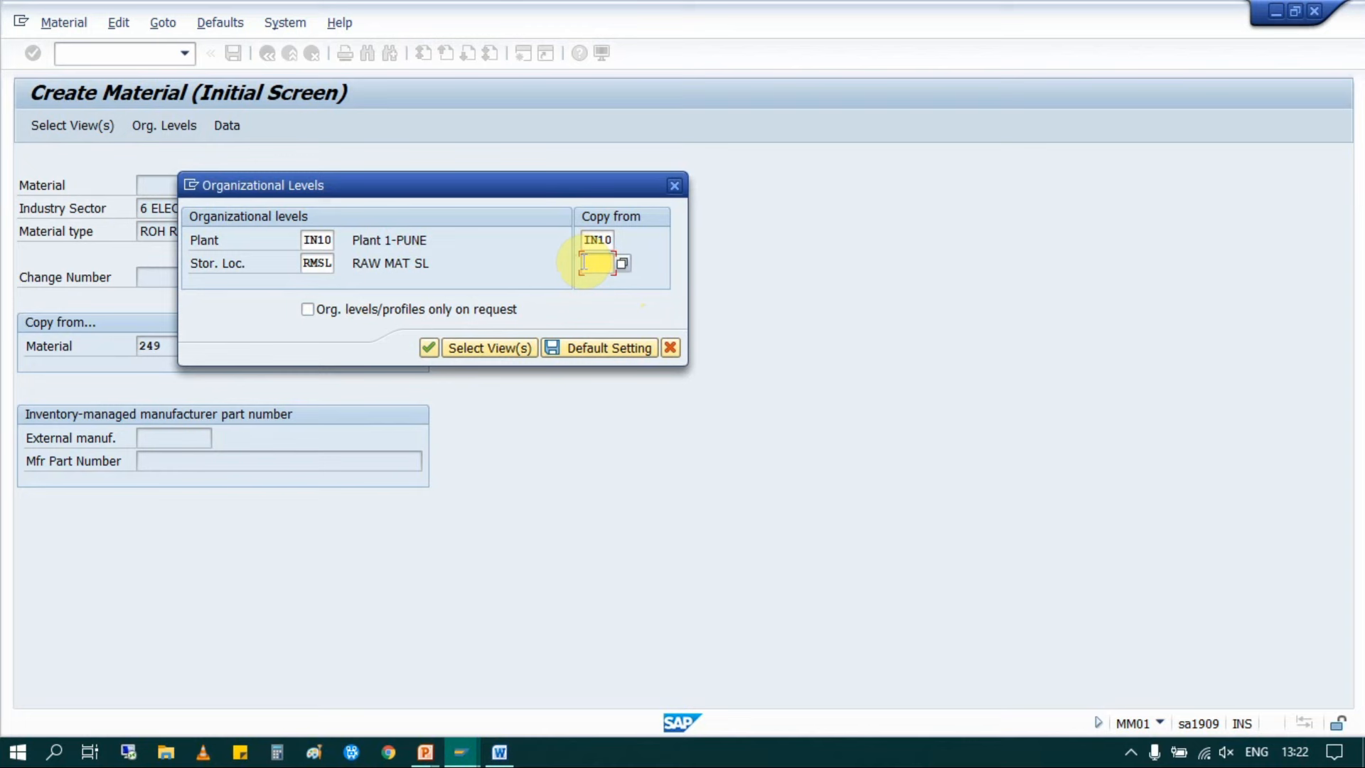
{"action": "type", "text": "RMSL"}
{"action": "left_click", "coordinate": [324, 239]}
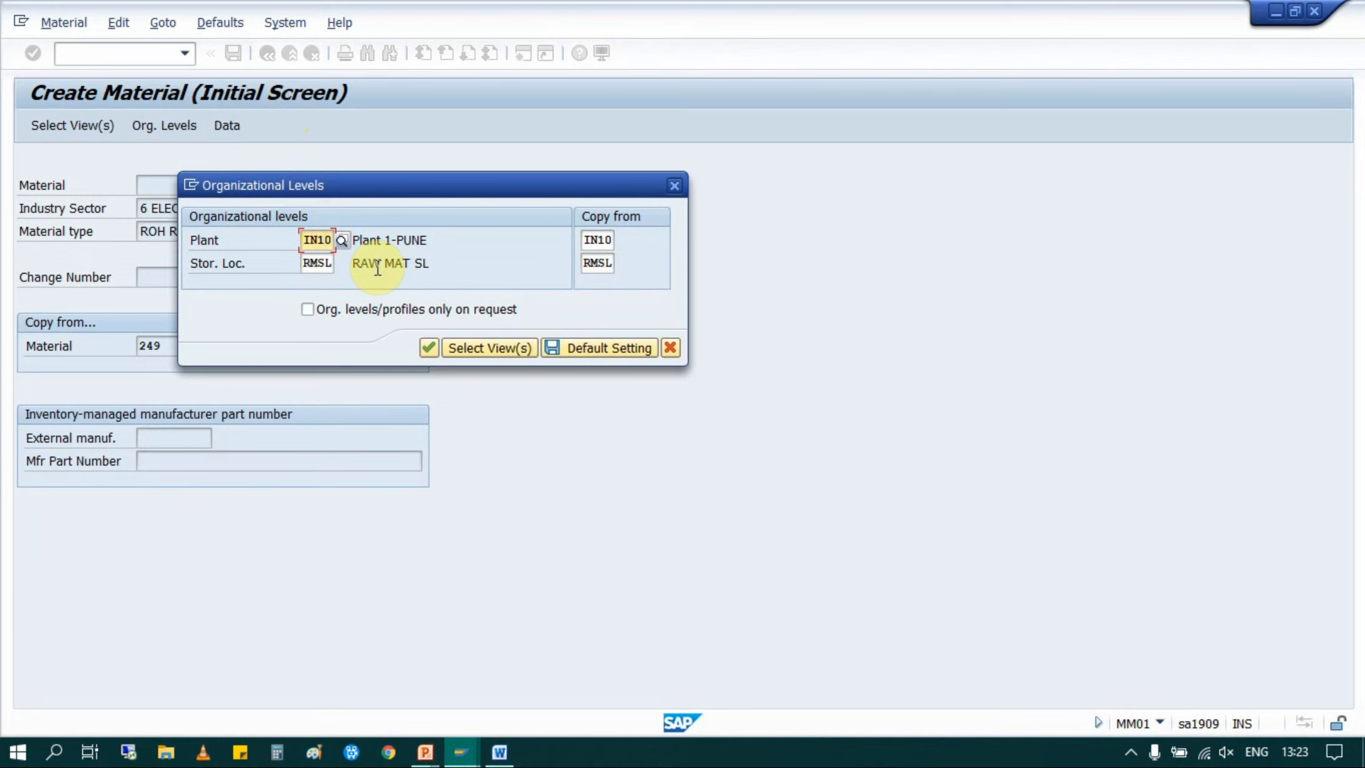
{"action": "left_click", "coordinate": [317, 263]}
{"action": "left_click", "coordinate": [427, 347]}
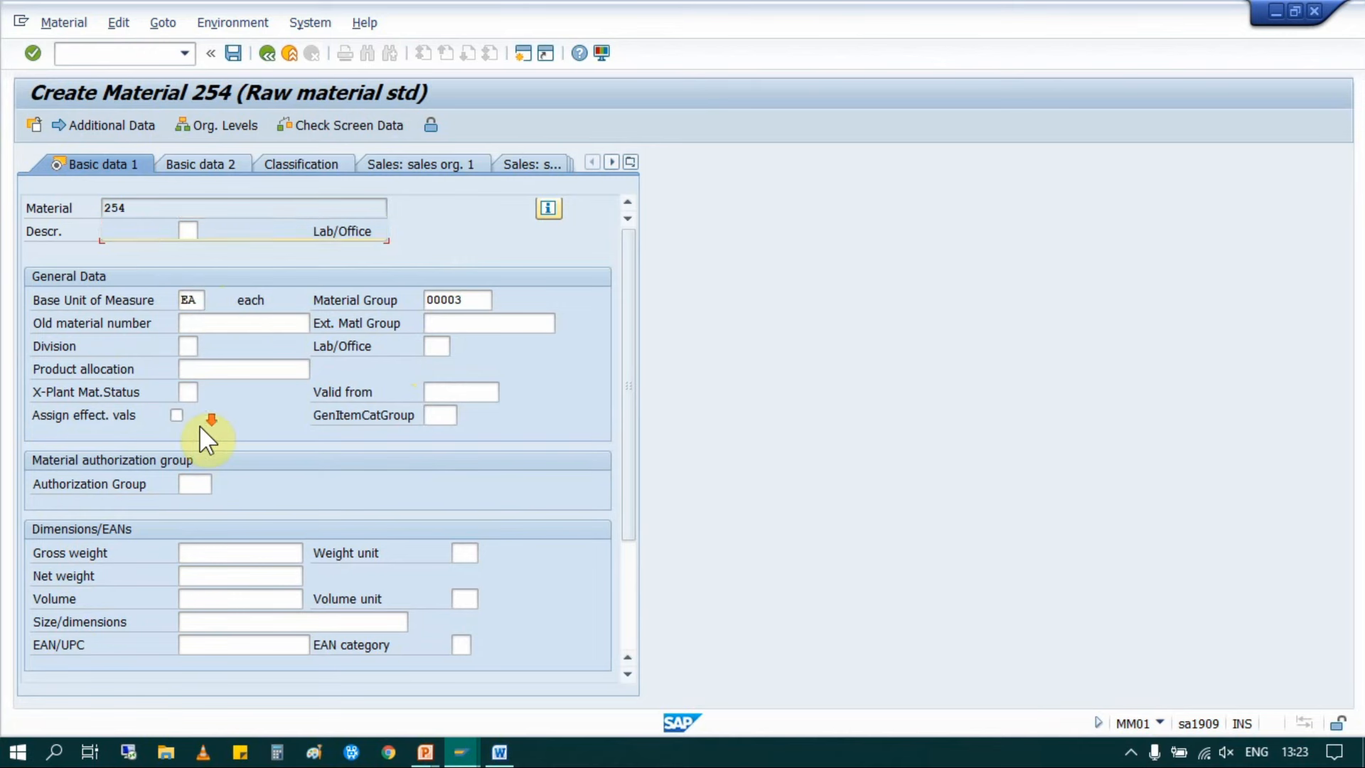
Step: Proceed through the copied Basic Data 1, Purchasing and Plant Data / Storage 1 views without changes, accepting the purchasing value key
{"action": "scroll", "coordinate": [199, 424], "scroll_direction": "down", "scroll_amount": 2}
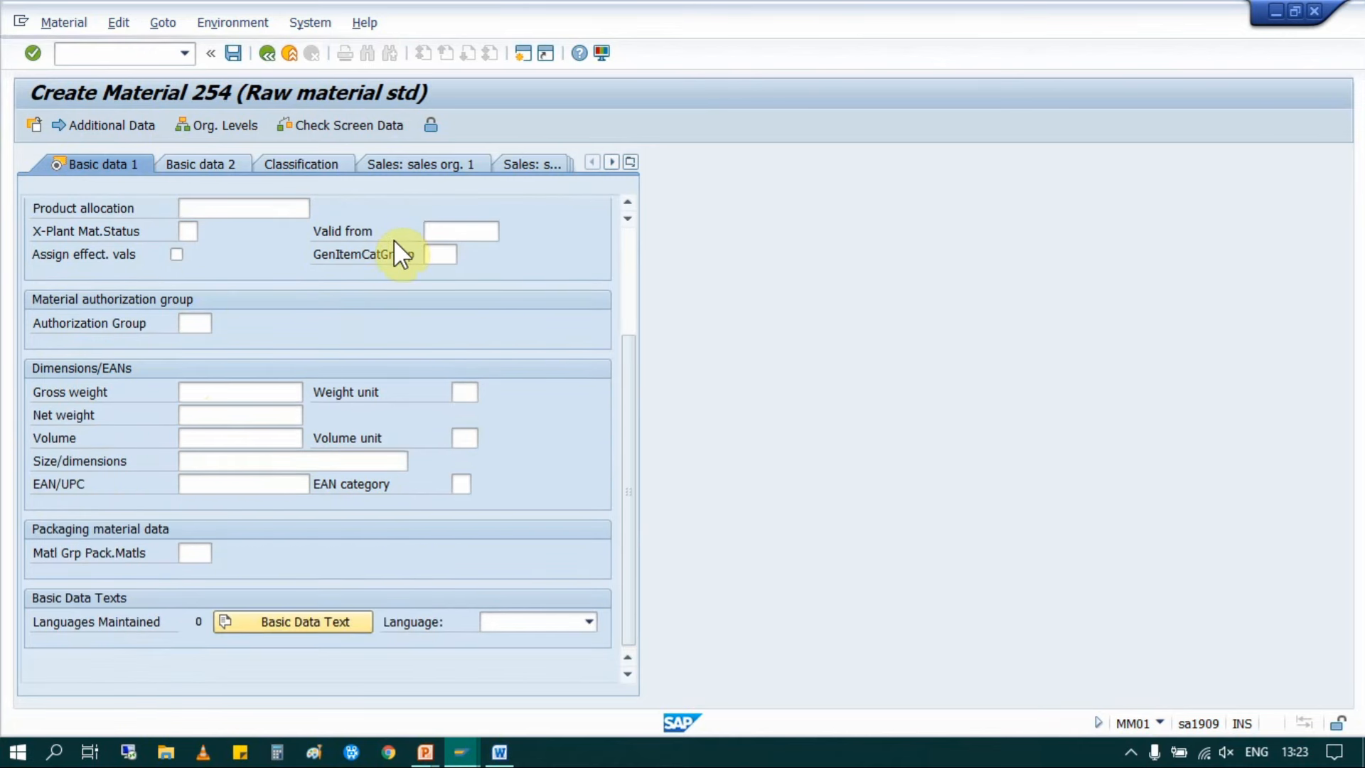
{"action": "key", "text": "Return"}
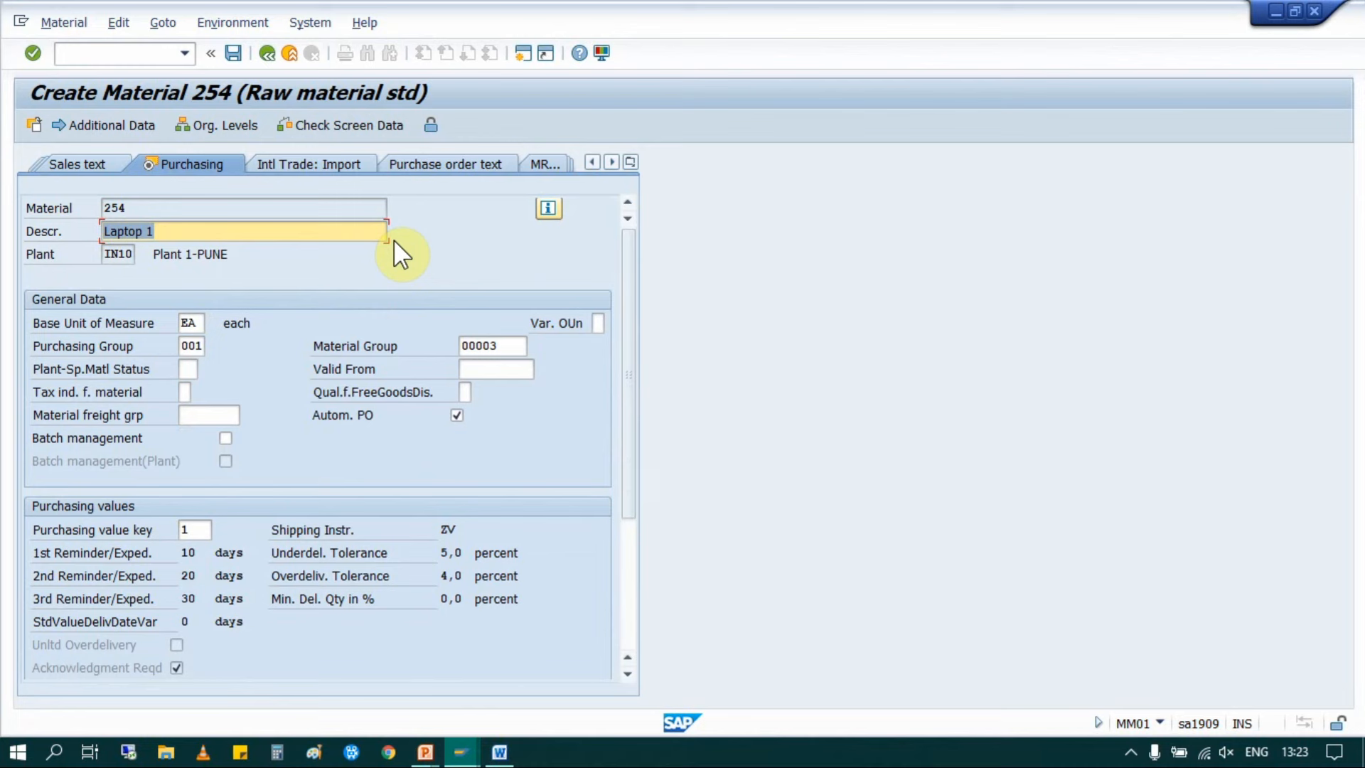
{"action": "key", "text": "Return"}
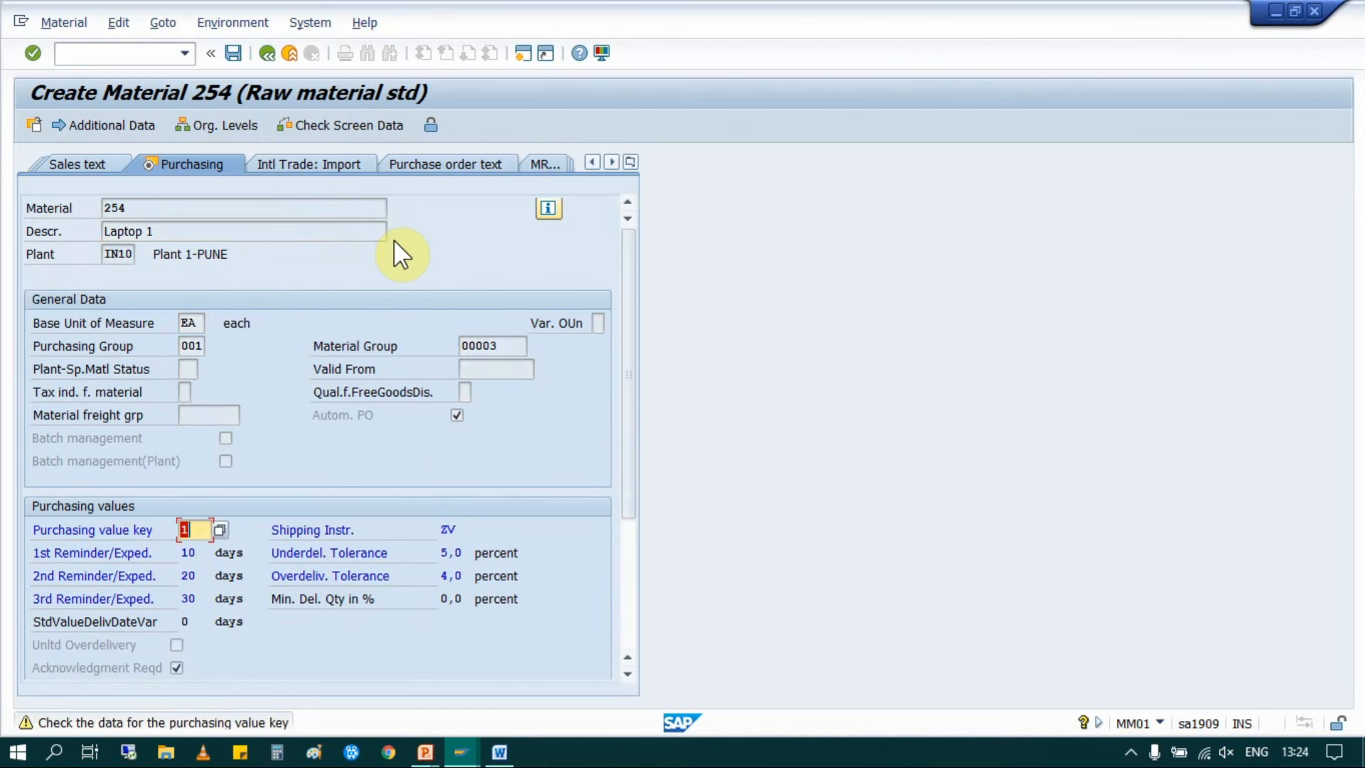
{"action": "key", "text": "Return"}
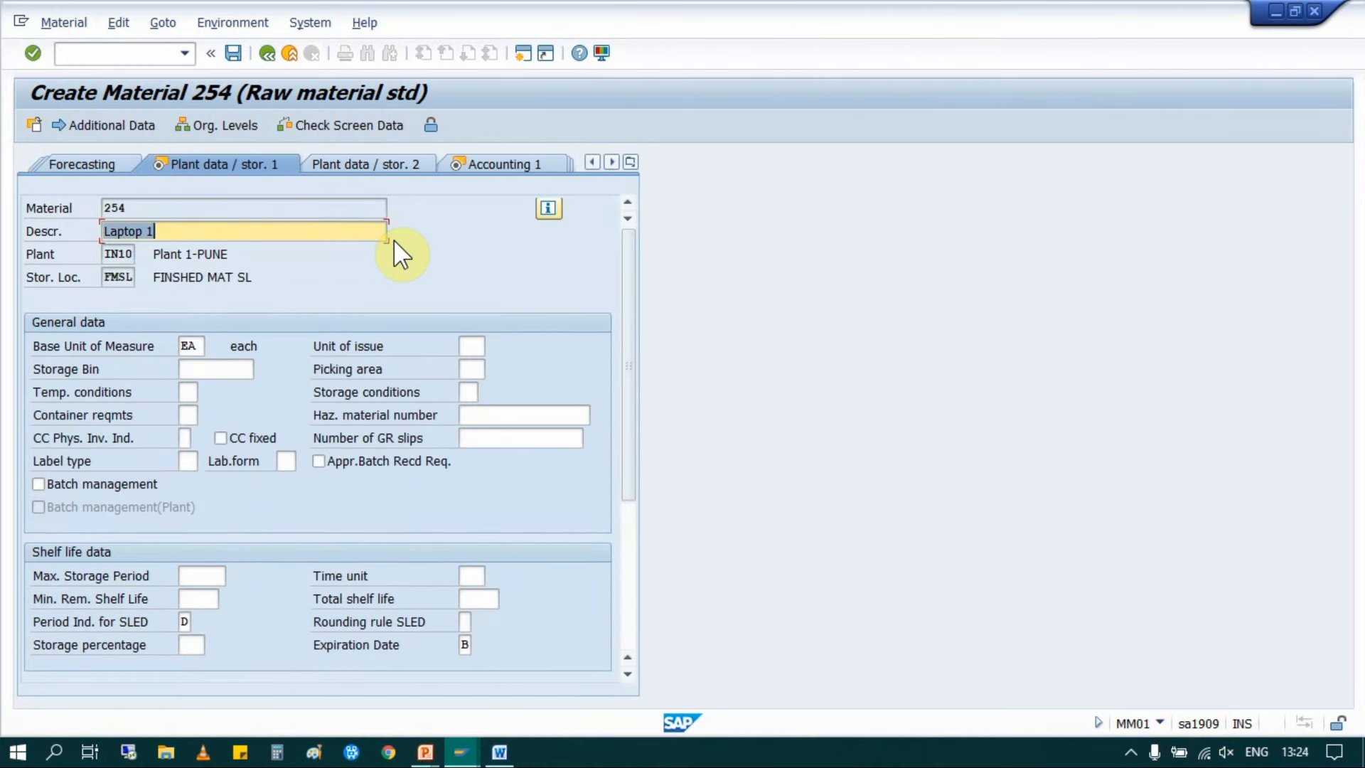
{"action": "key", "text": "Return"}
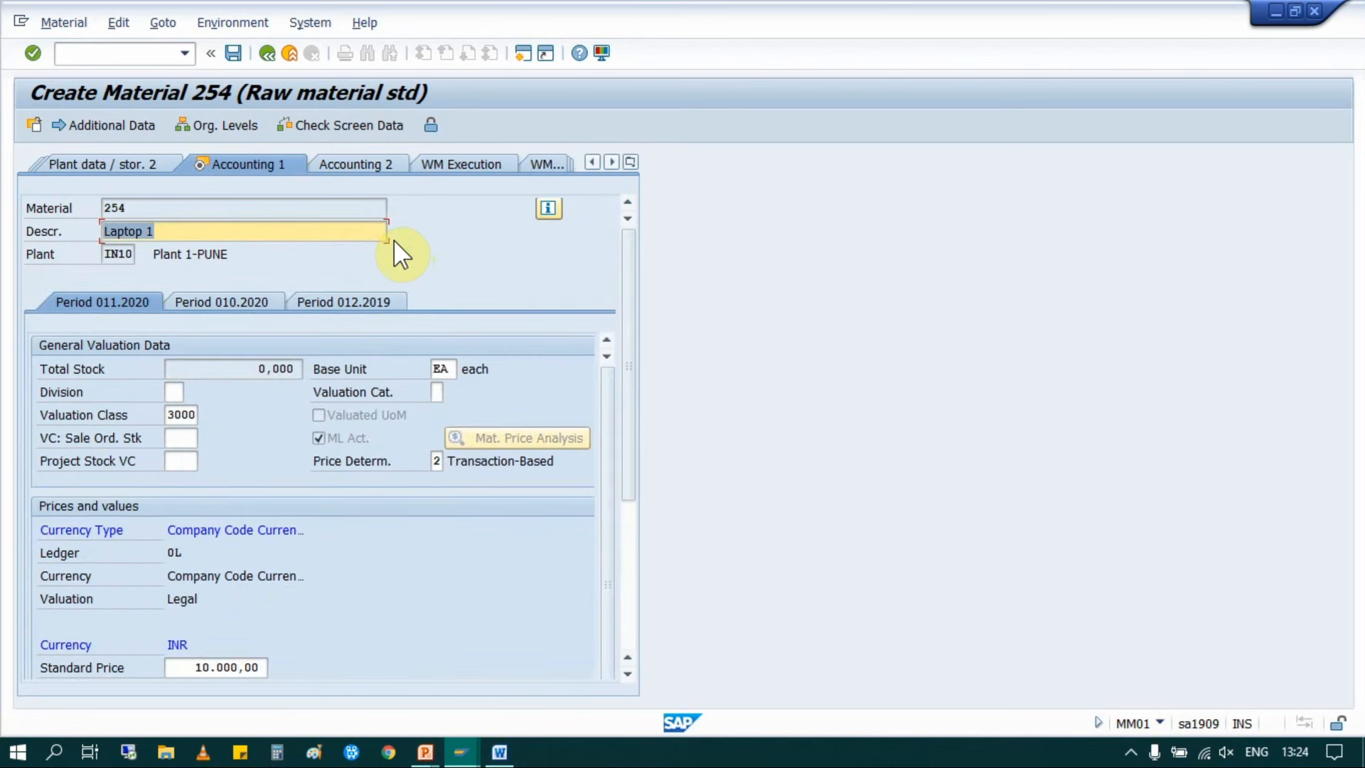
Step: Review the copied valuation and price data in the Accounting 1 view and save the new material
{"action": "scroll", "coordinate": [250, 451], "scroll_direction": "down", "scroll_amount": 5}
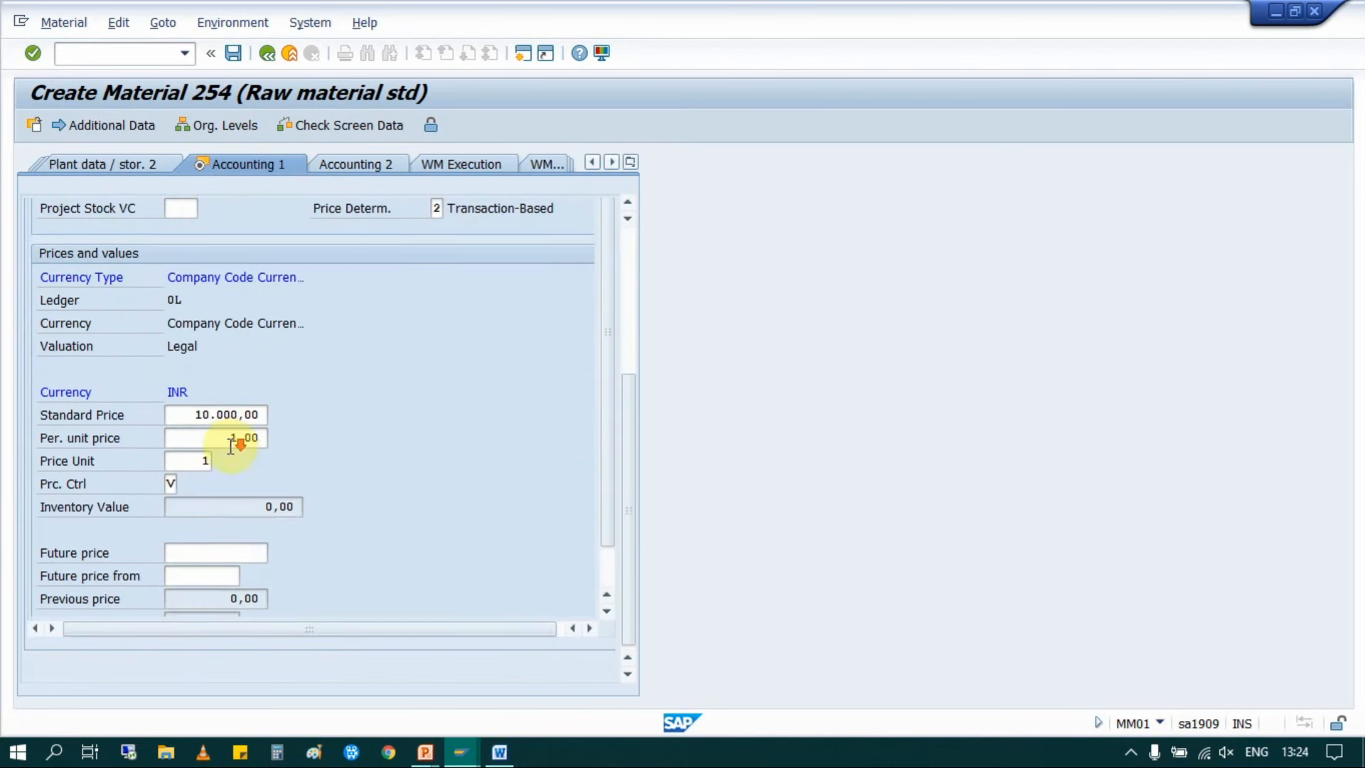
{"action": "scroll", "coordinate": [238, 445], "scroll_direction": "up", "scroll_amount": 5}
{"action": "scroll", "coordinate": [232, 448], "scroll_direction": "up", "scroll_amount": 3}
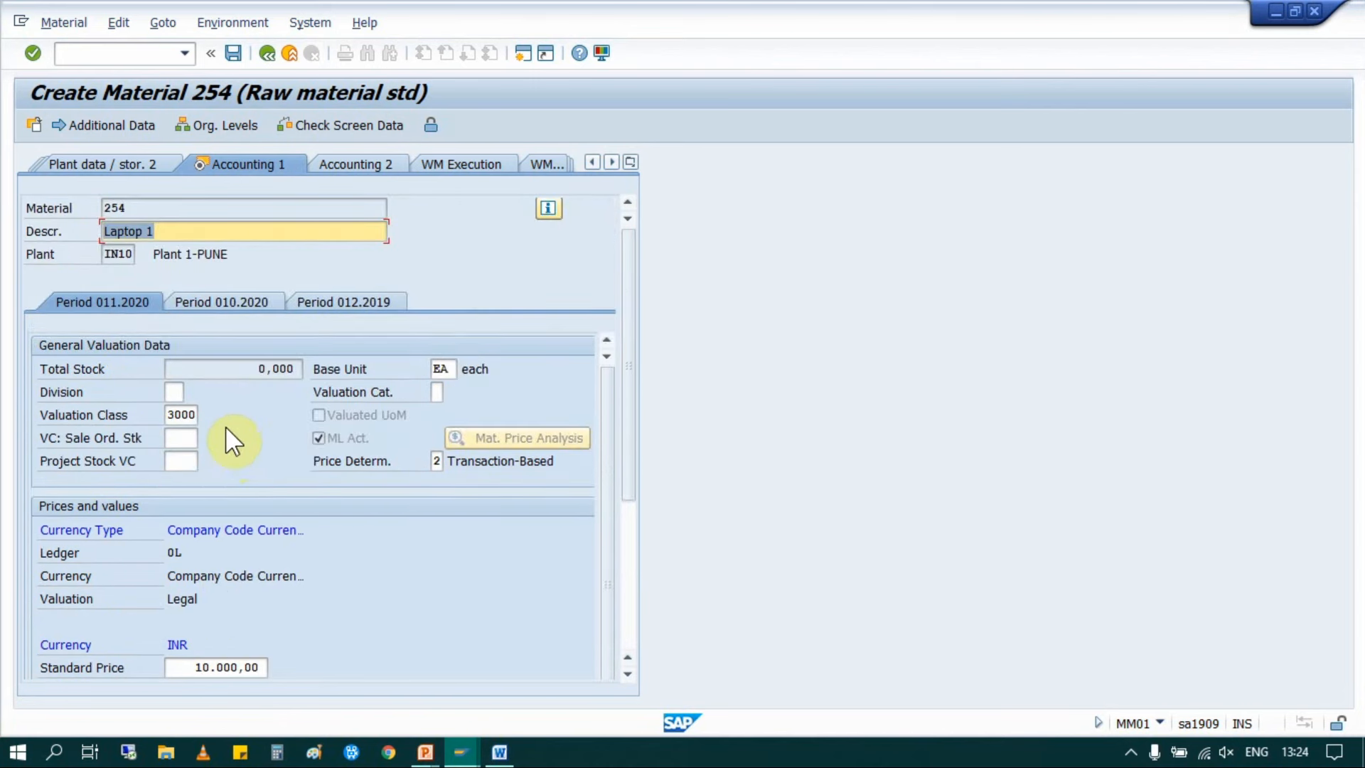
{"action": "left_click", "coordinate": [232, 61]}
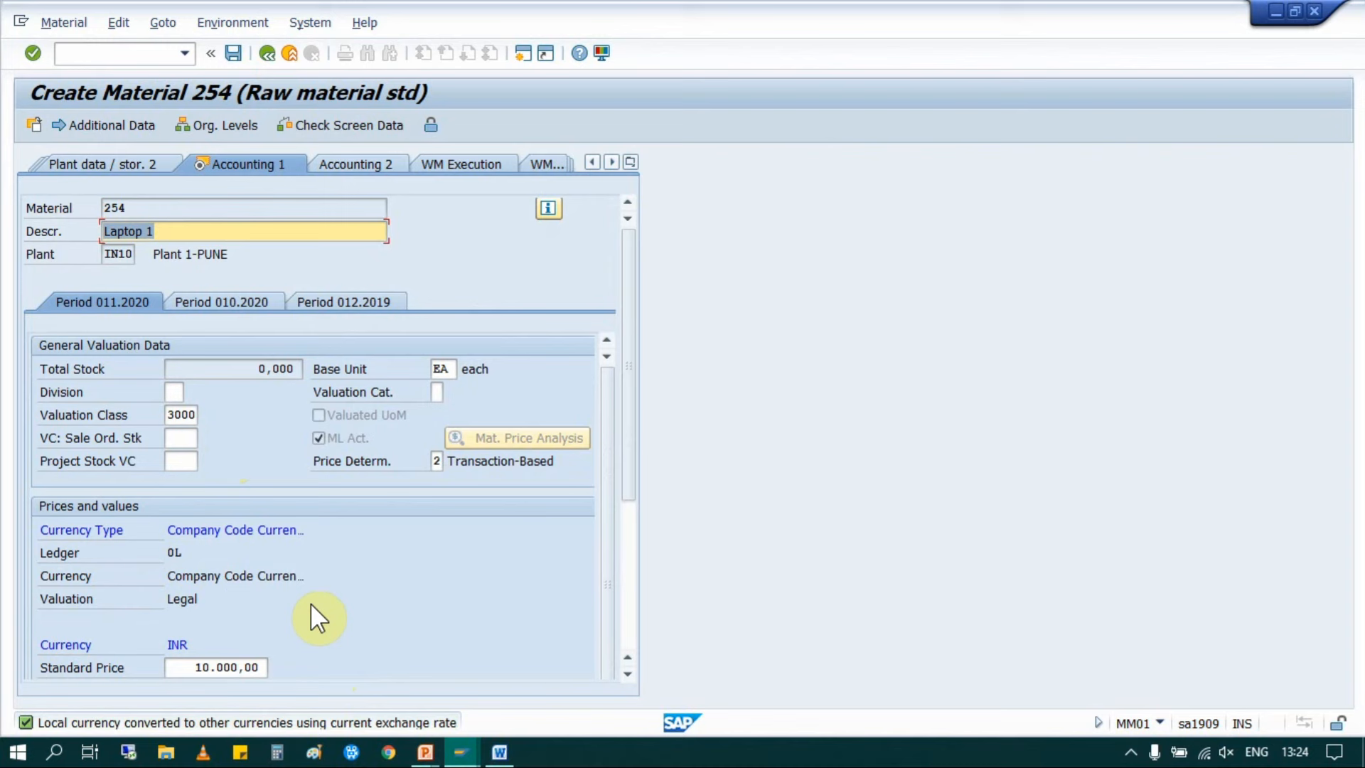
{"action": "key", "text": "Return"}
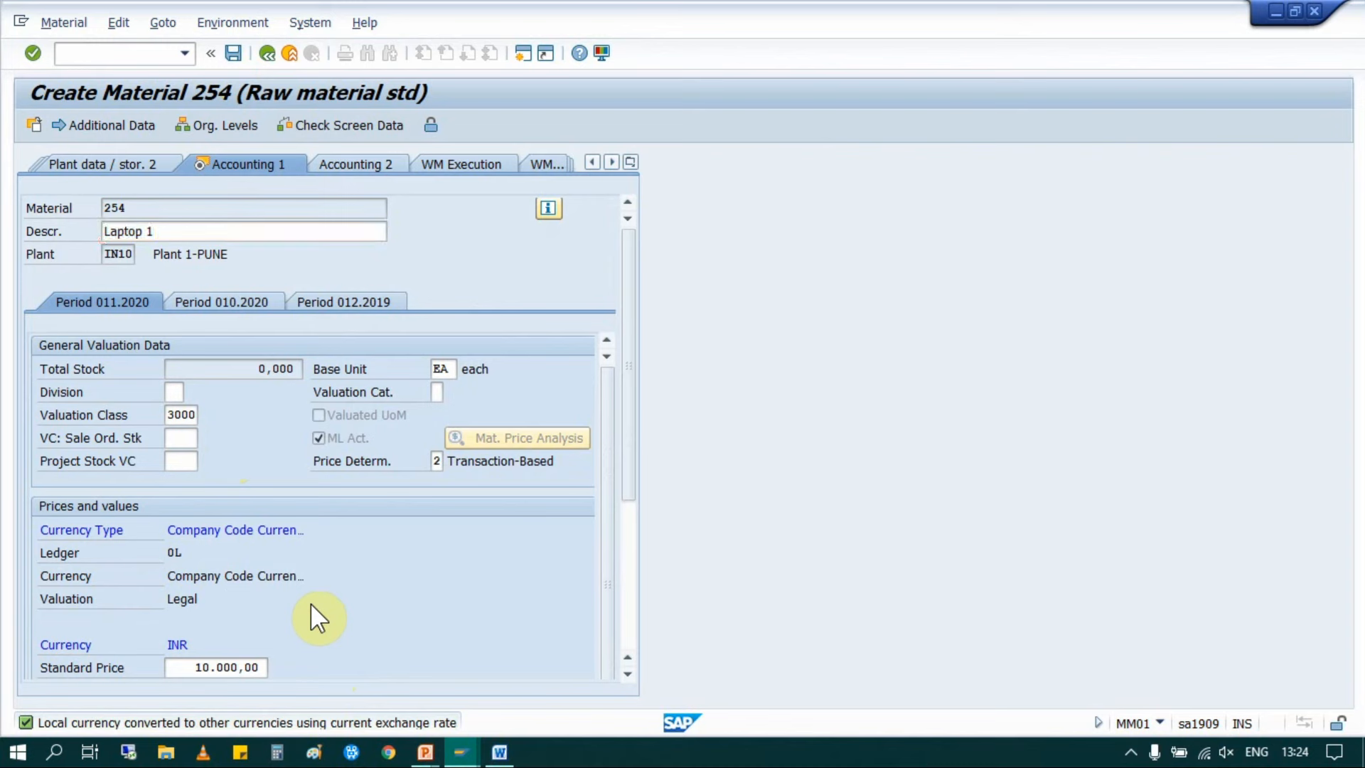
{"action": "left_click", "coordinate": [280, 421]}
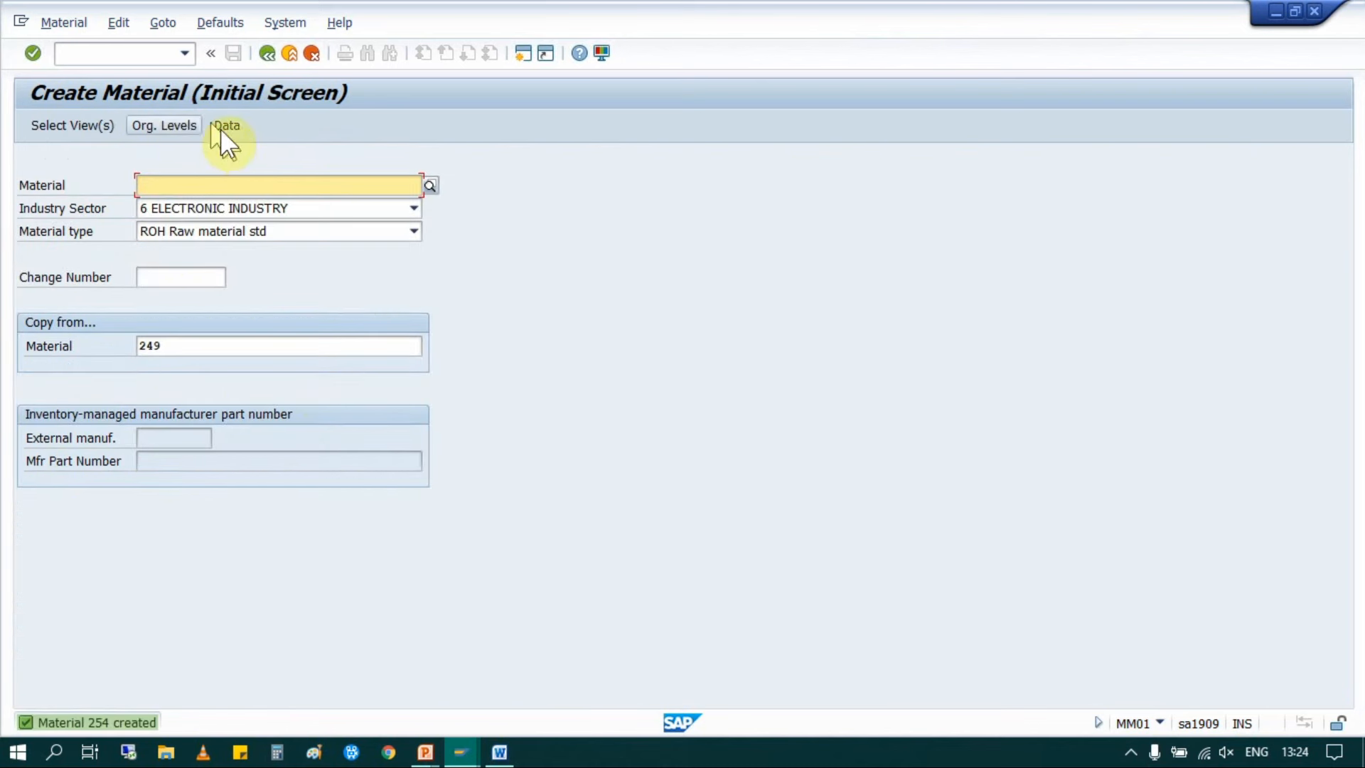
Step: Clear the copy-from material reference and leave the material creation transaction
{"action": "left_click", "coordinate": [205, 345]}
{"action": "key", "text": "BackSpace"}
{"action": "key", "text": "BackSpace"}
{"action": "key", "text": "BackSpace"}
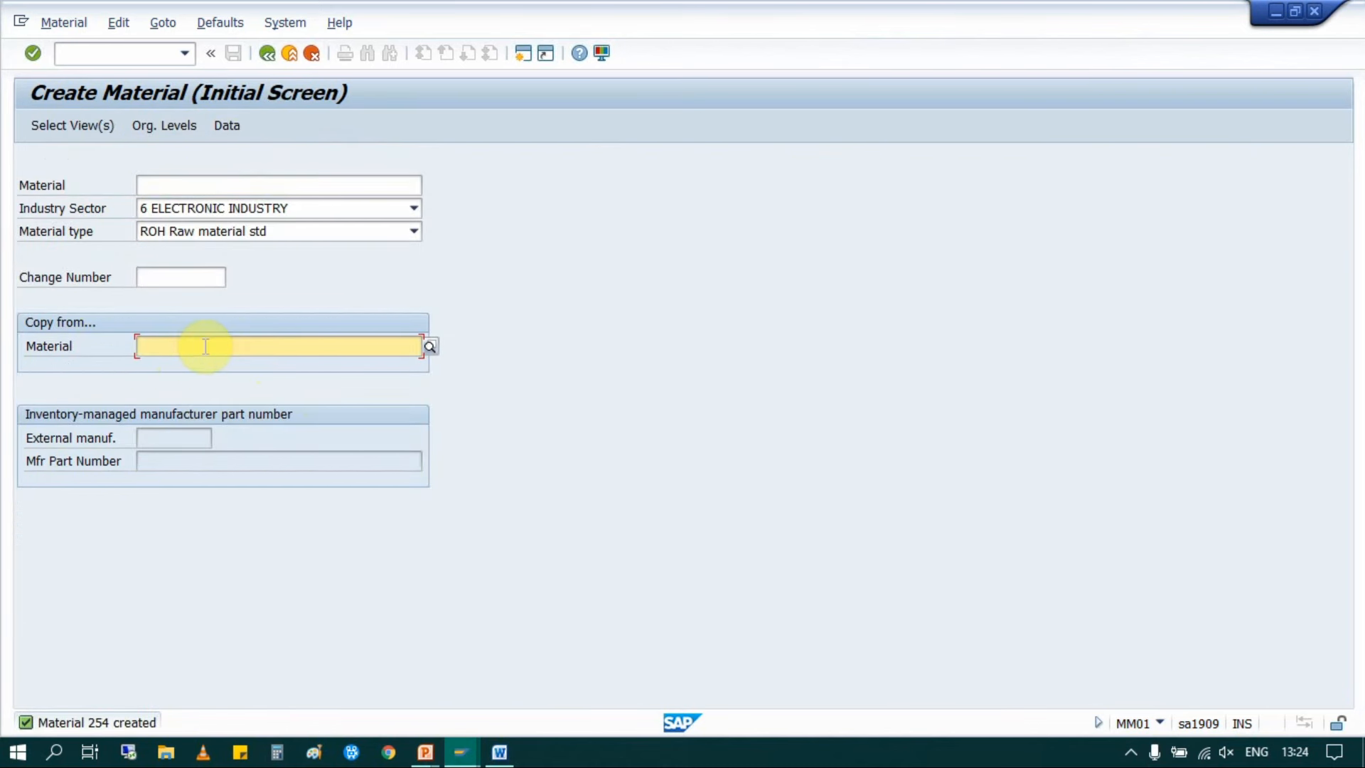
{"action": "left_click", "coordinate": [270, 60]}
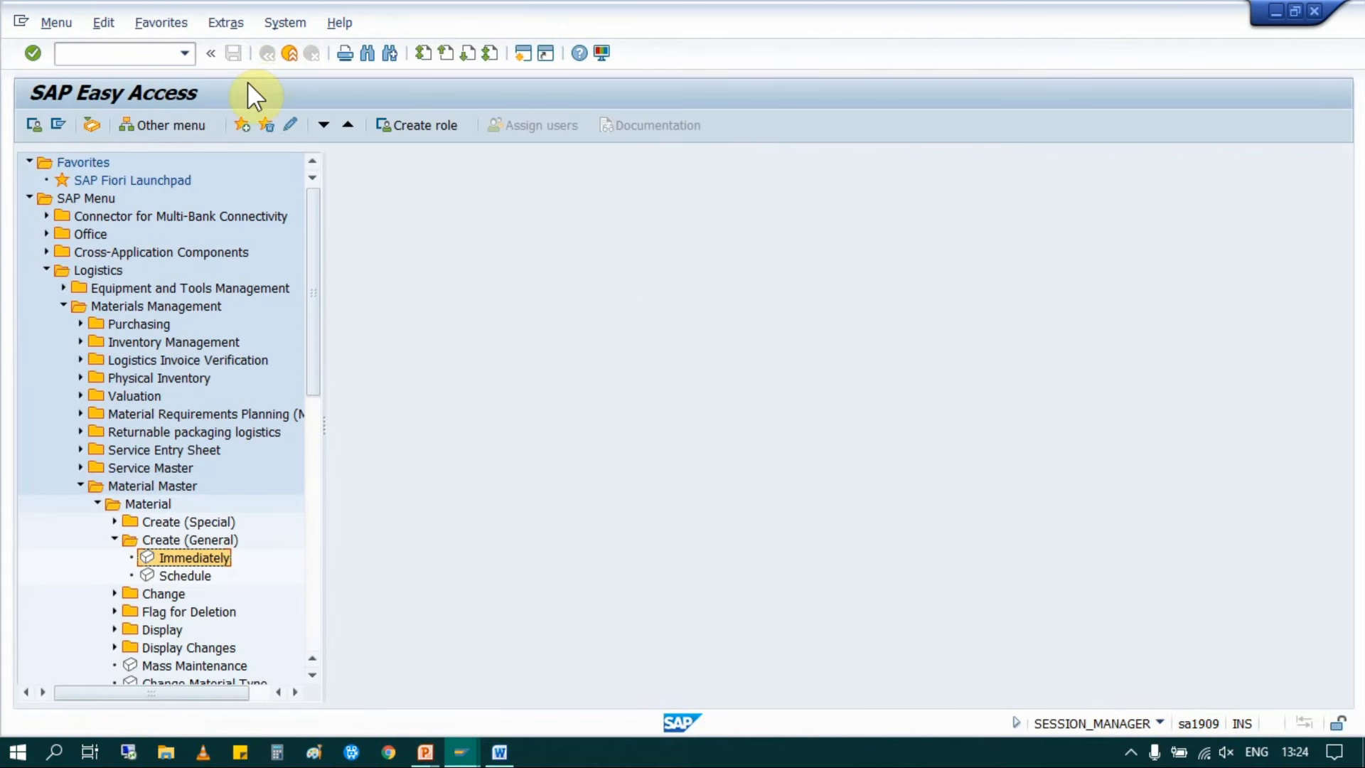
Step: List the valuated materials of plant IN10 with transaction MM60, without a material number filter, and examine the Laptop 1 entries
{"action": "left_click", "coordinate": [122, 49]}
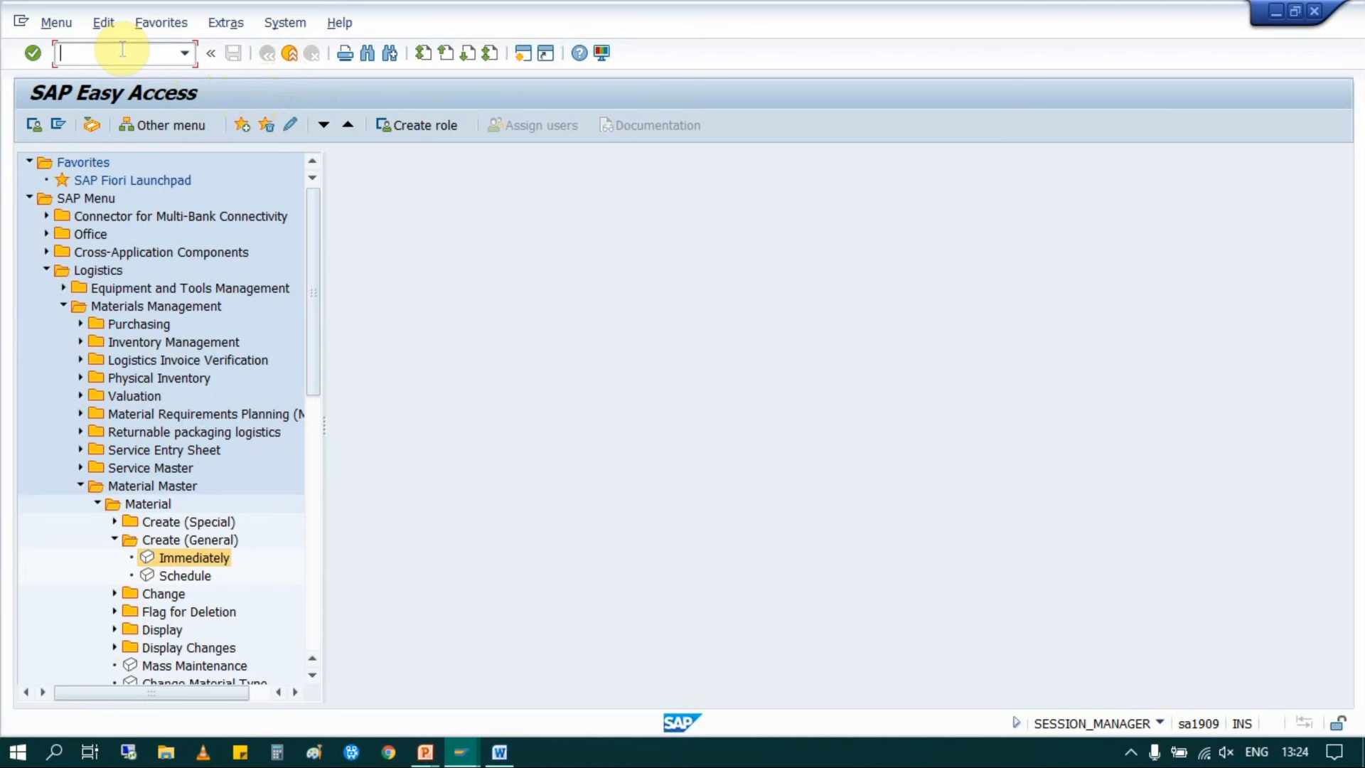
{"action": "type", "text": "MM60"}
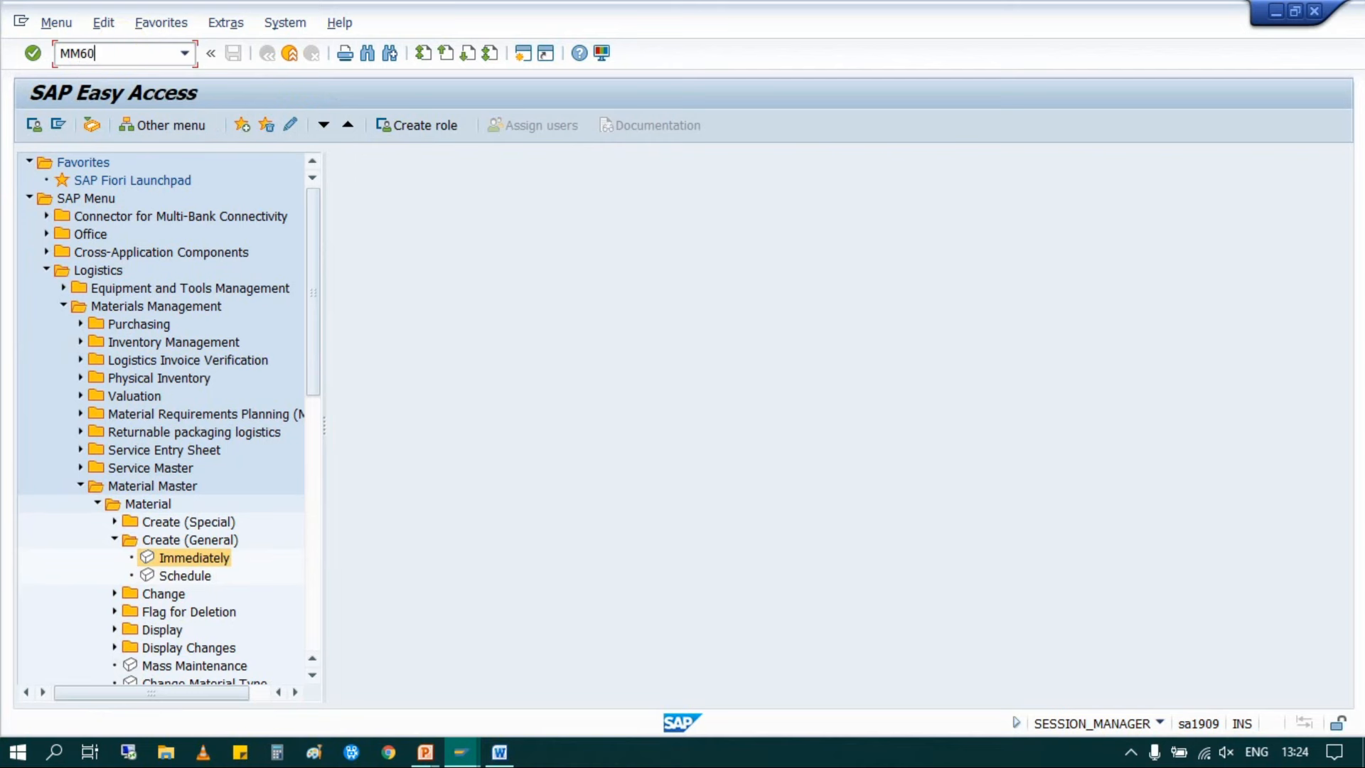
{"action": "key", "text": "Return"}
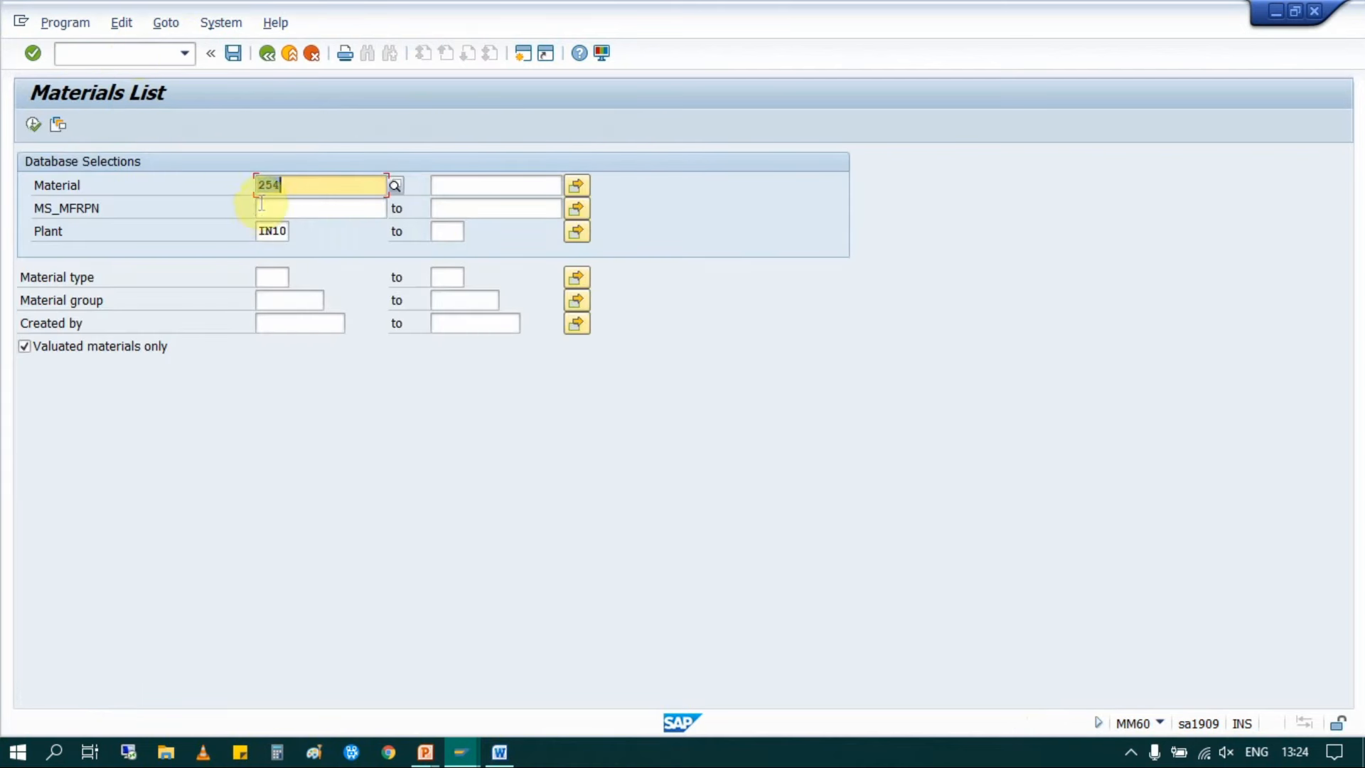
{"action": "key", "text": "Delete"}
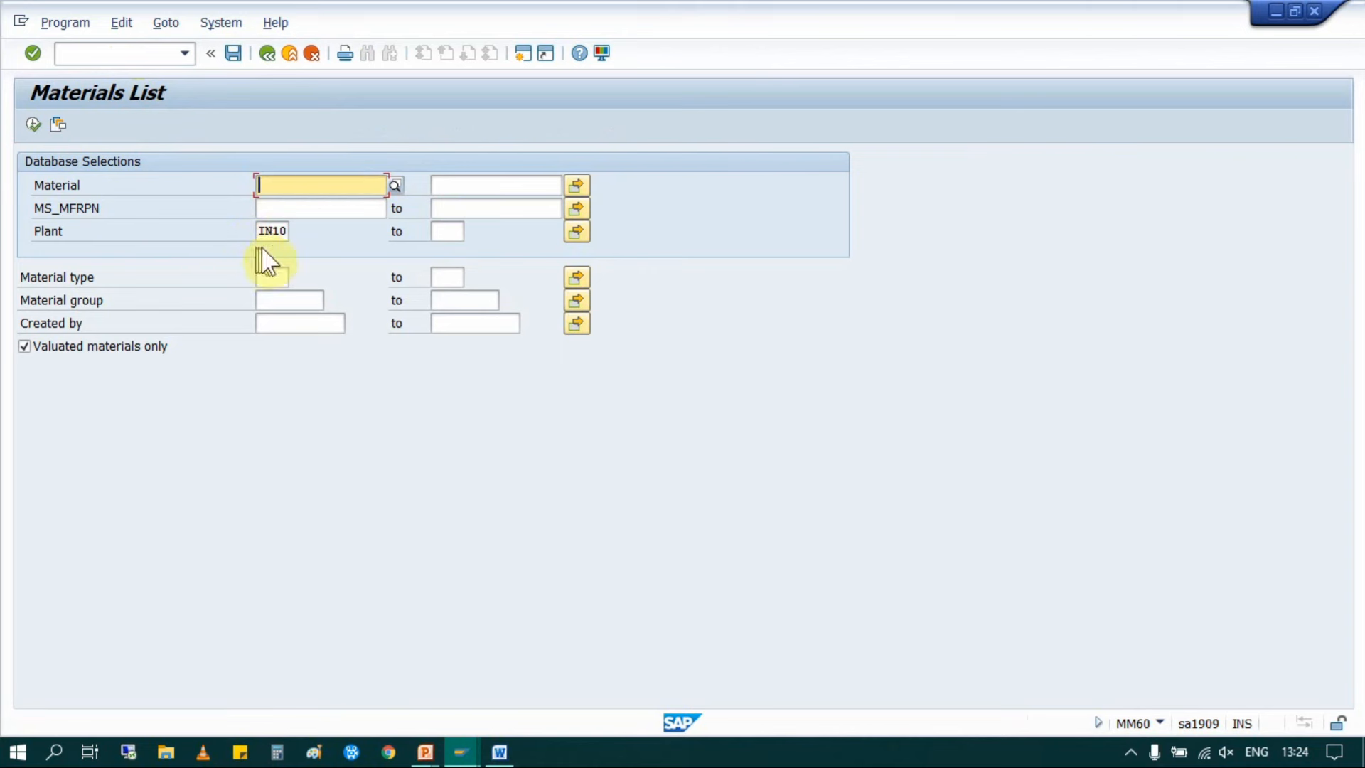
{"action": "left_click", "coordinate": [31, 127]}
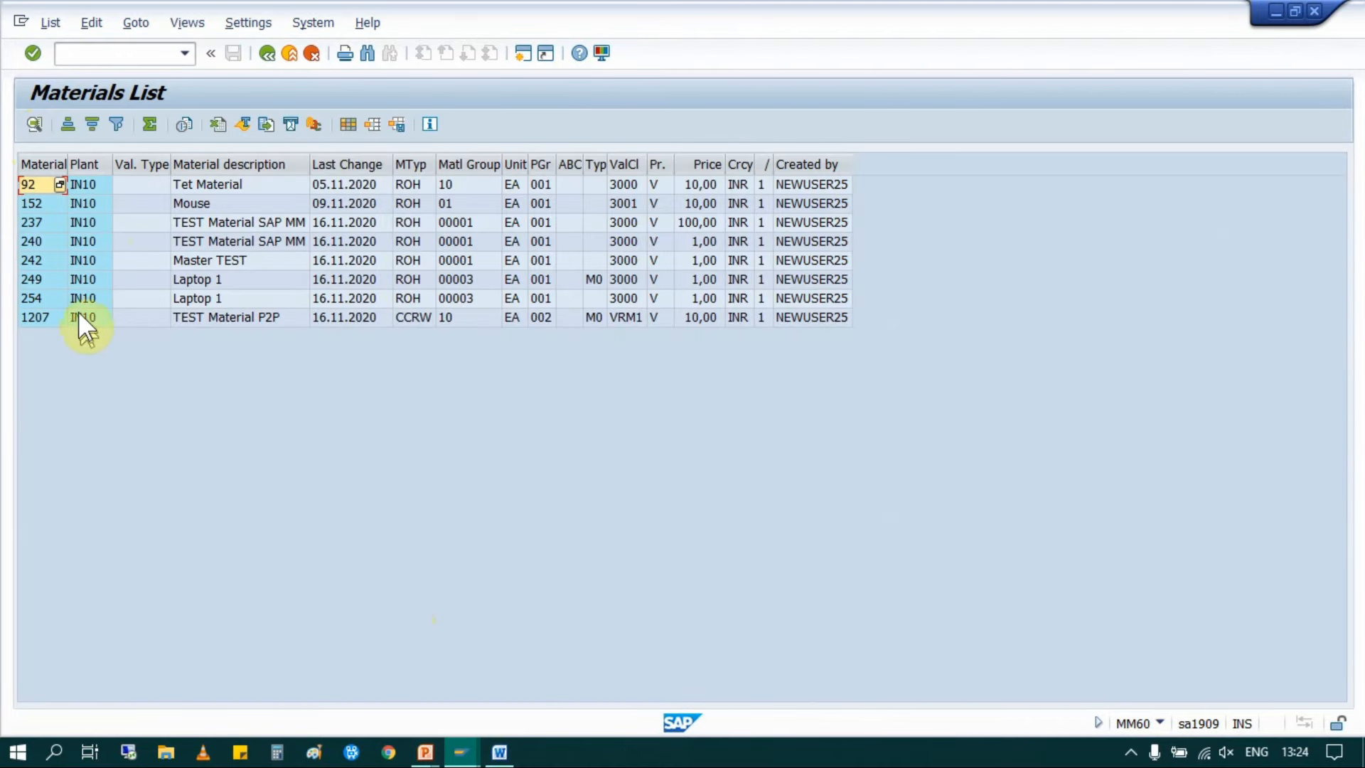
{"action": "left_click", "coordinate": [185, 293]}
{"action": "left_click", "coordinate": [186, 280]}
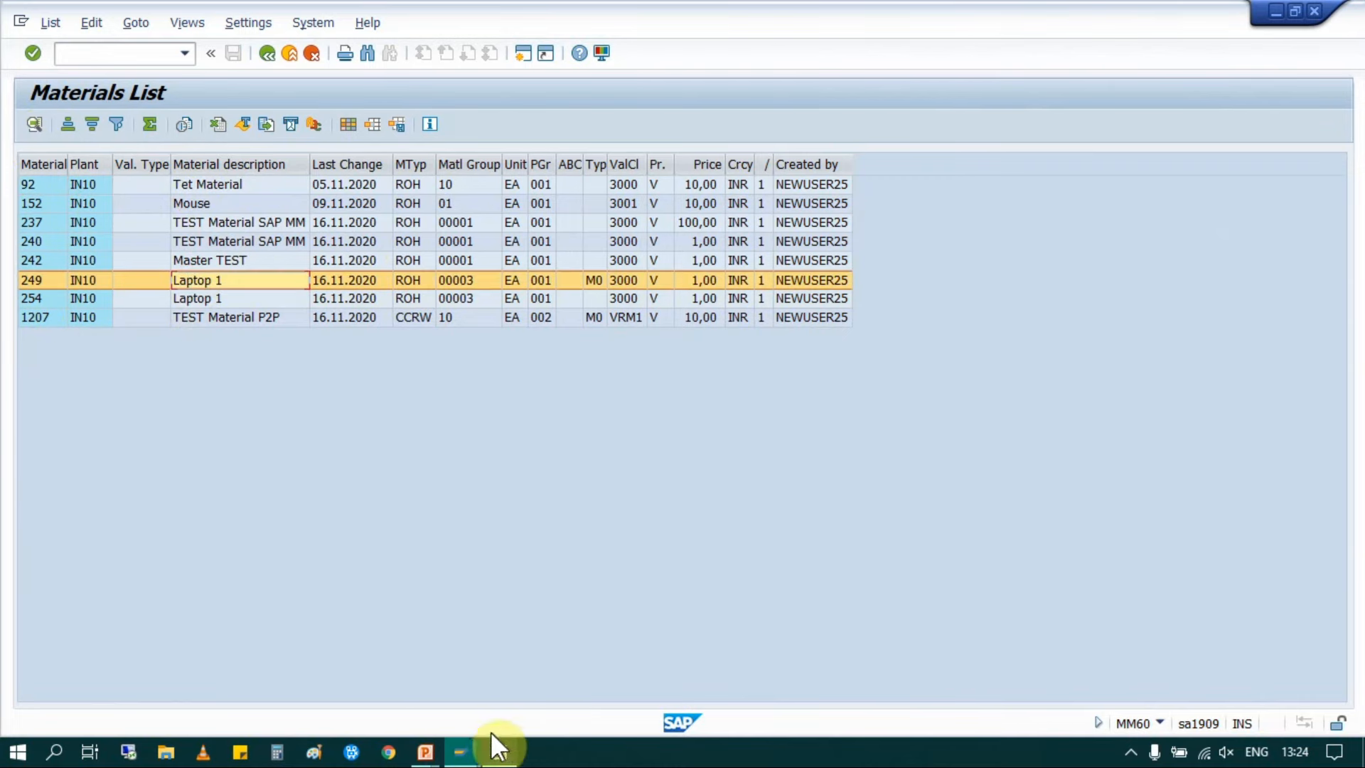
Step: Switch to the PowerPoint slide show on creating material master data
{"action": "left_click", "coordinate": [433, 752]}
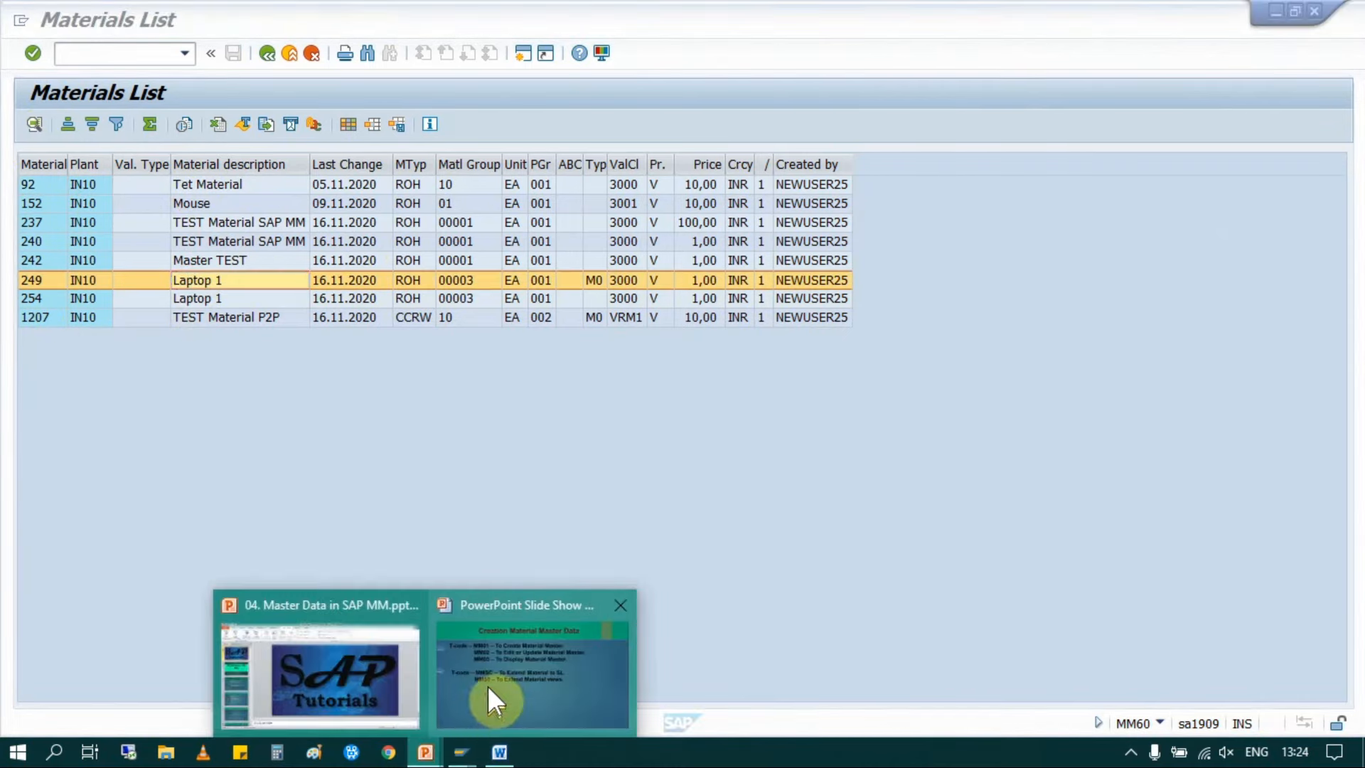
{"action": "left_click", "coordinate": [487, 685]}
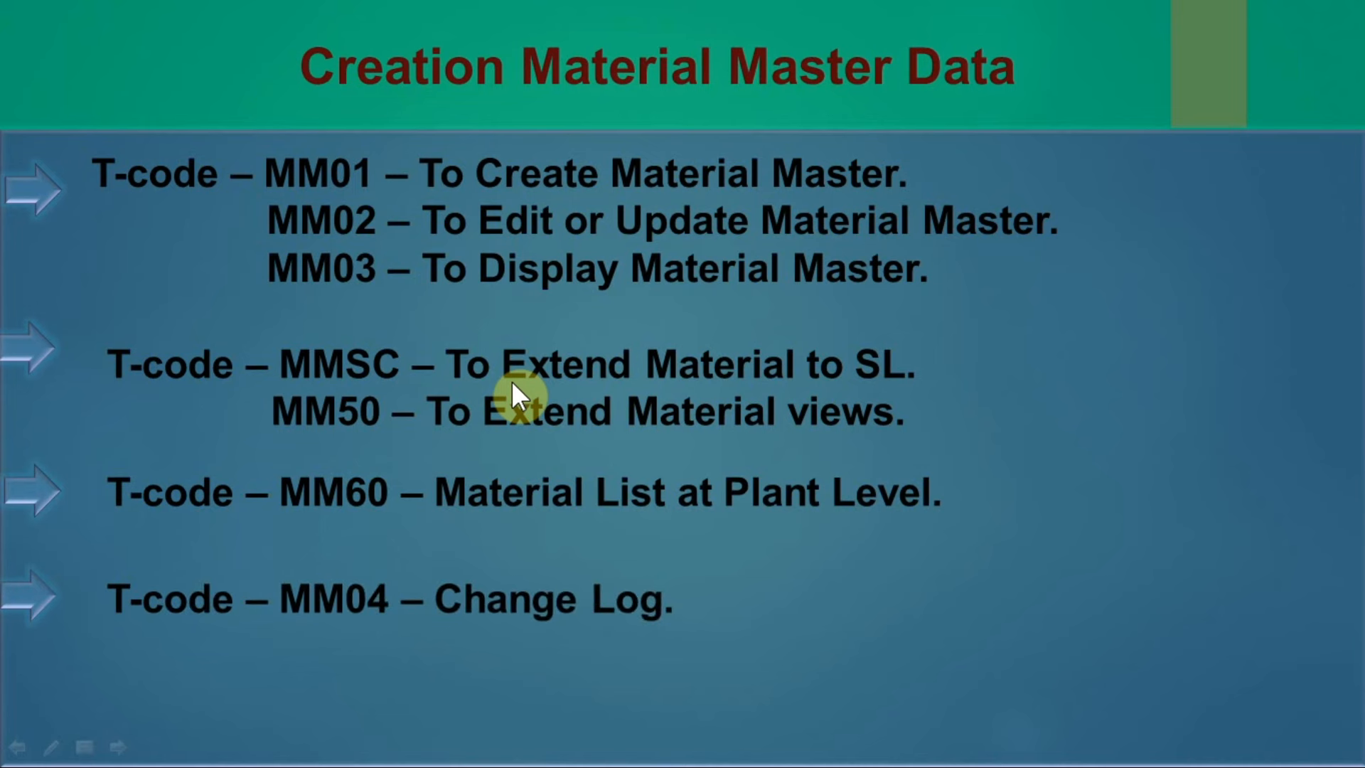
Step: Switch back to SAP and leave the MM60 materials list, returning to the SAP Easy Access screen
{"action": "key", "text": "alt+Tab"}
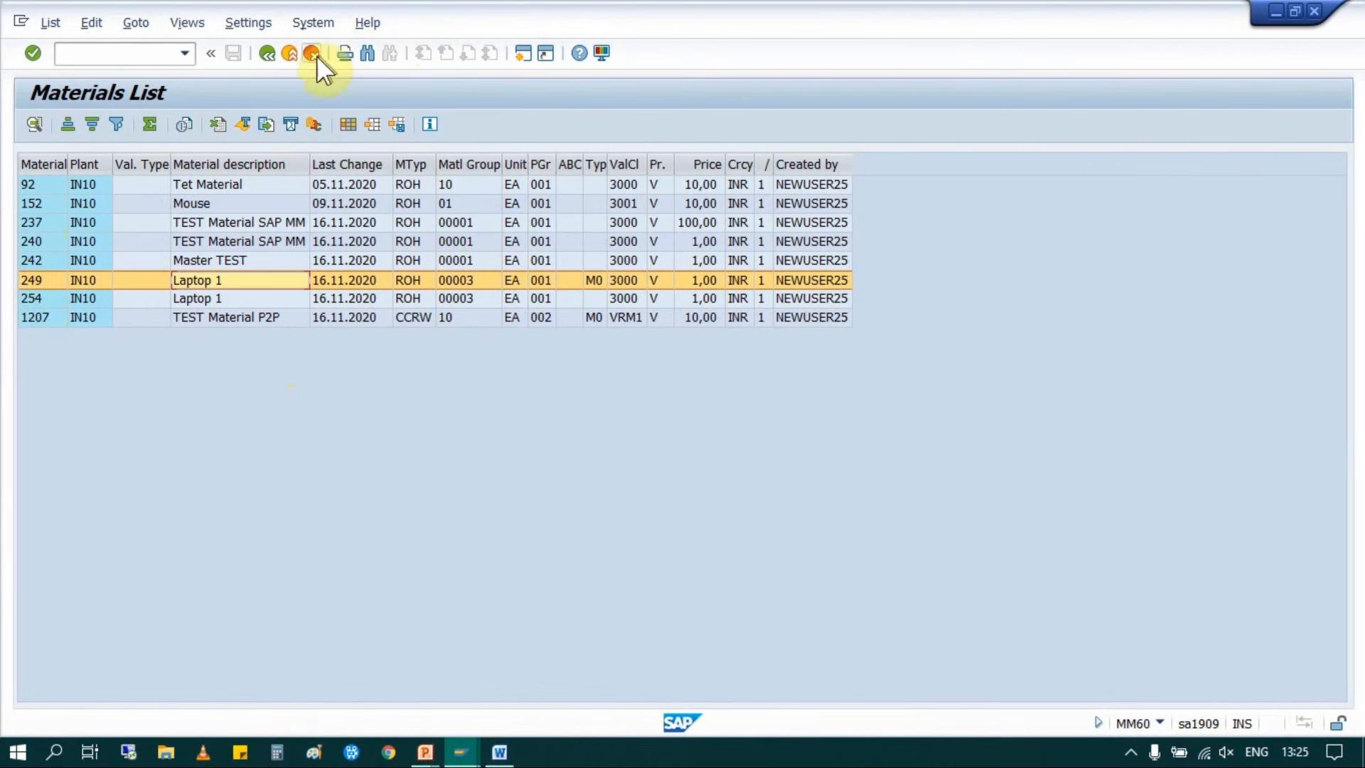
{"action": "left_click", "coordinate": [292, 53]}
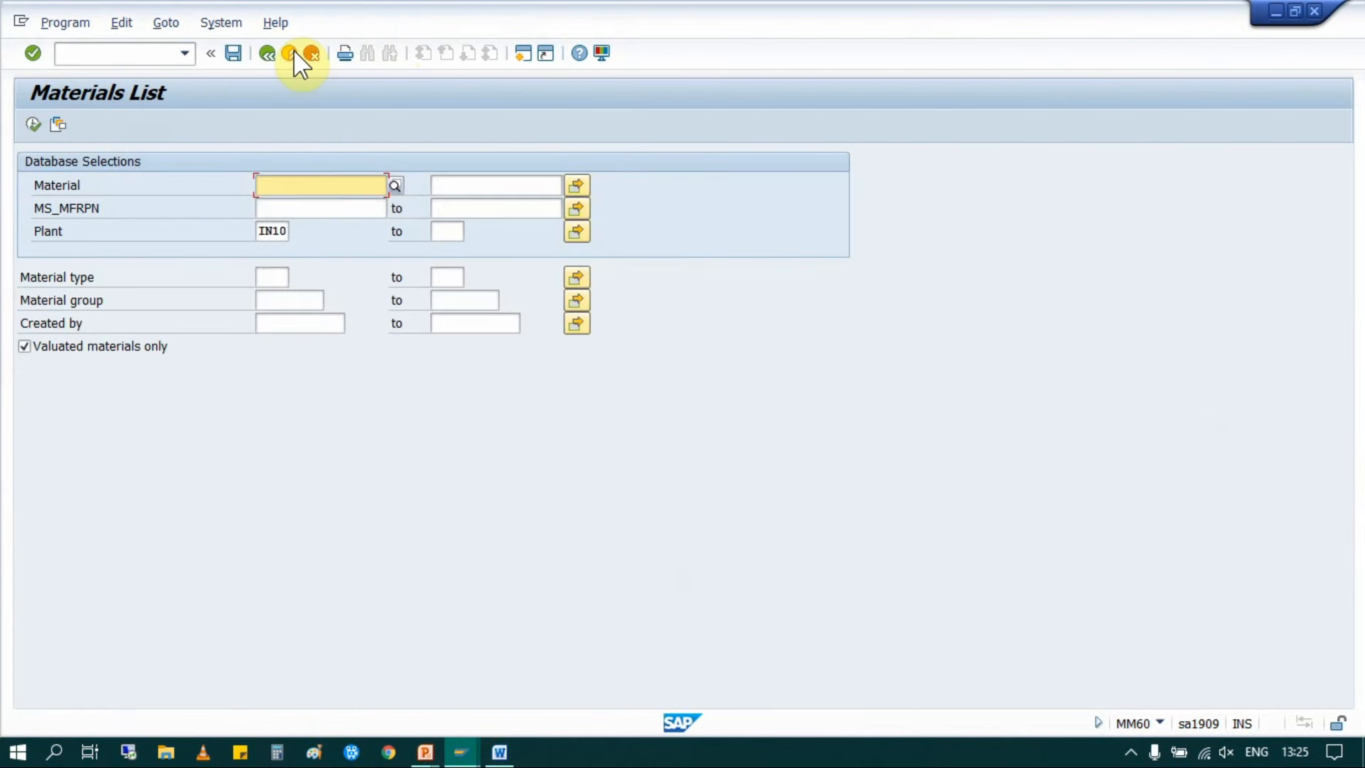
{"action": "left_click", "coordinate": [293, 51]}
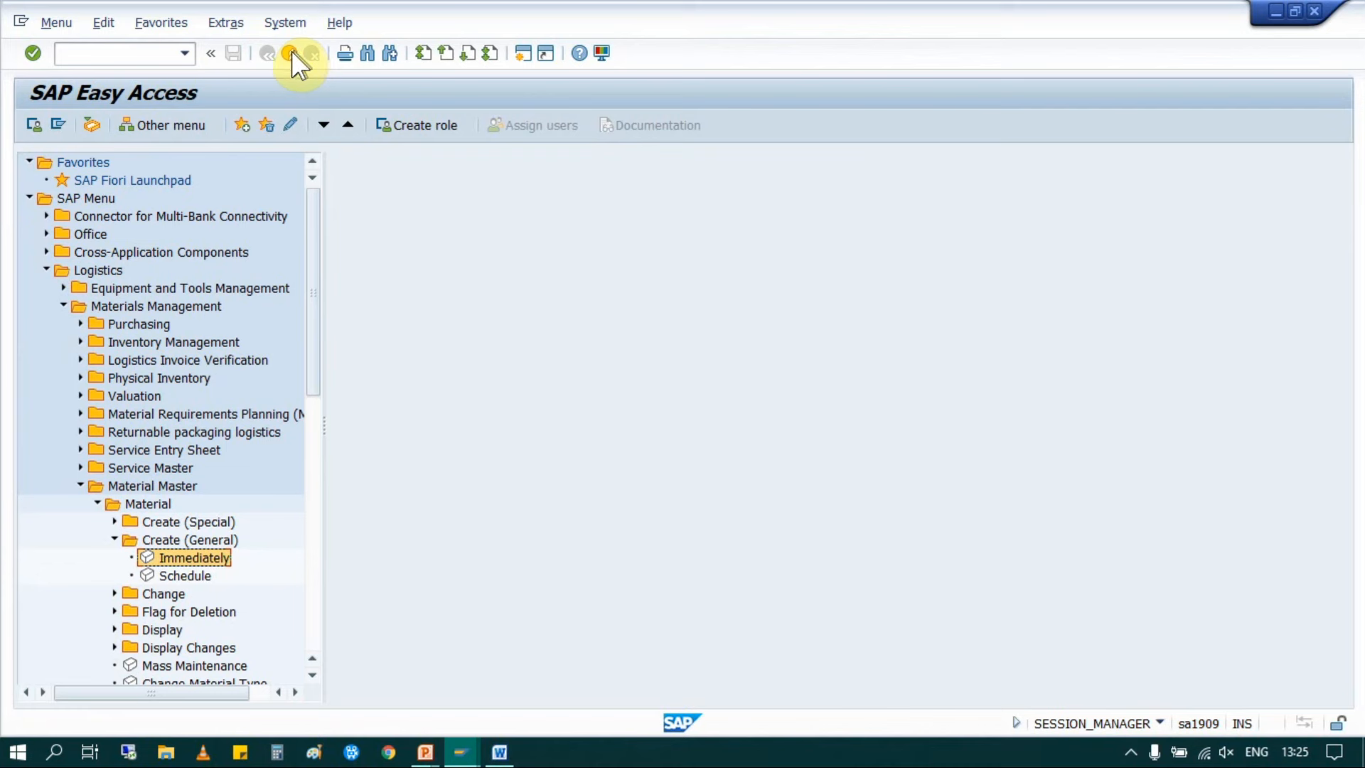
Step: List the change documents of material 249 in plant IN10 with transaction MM04
{"action": "left_click", "coordinate": [116, 57]}
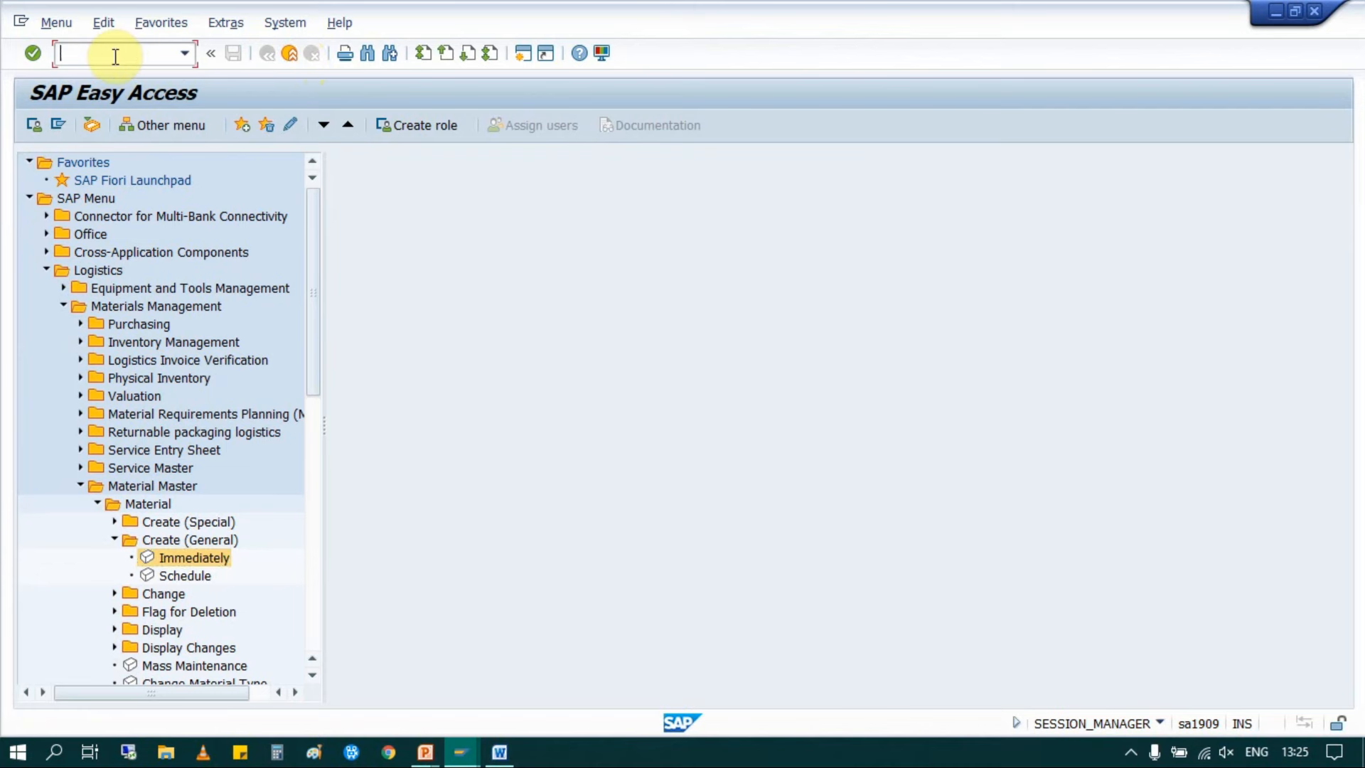
{"action": "type", "text": "MM04"}
{"action": "key", "text": "Return"}
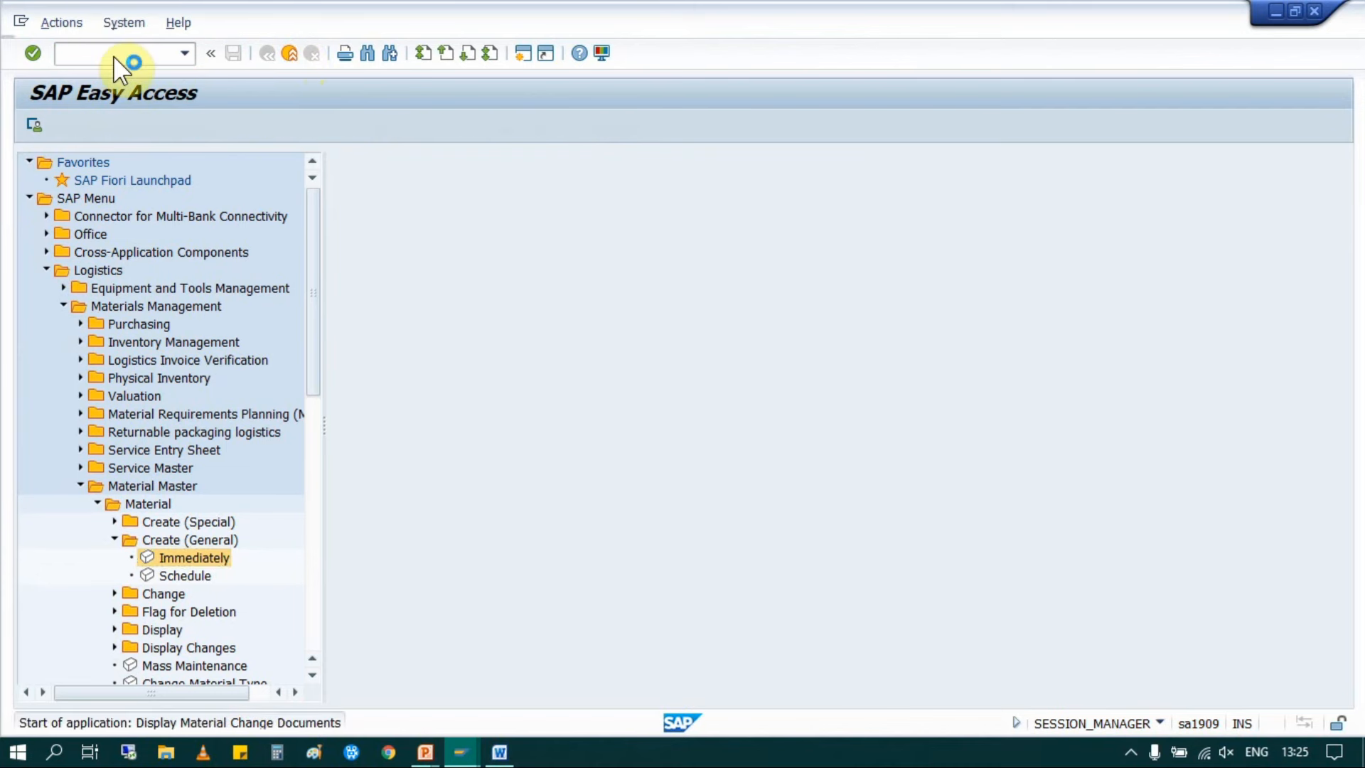
{"action": "left_click", "coordinate": [300, 185]}
{"action": "type", "text": "2"}
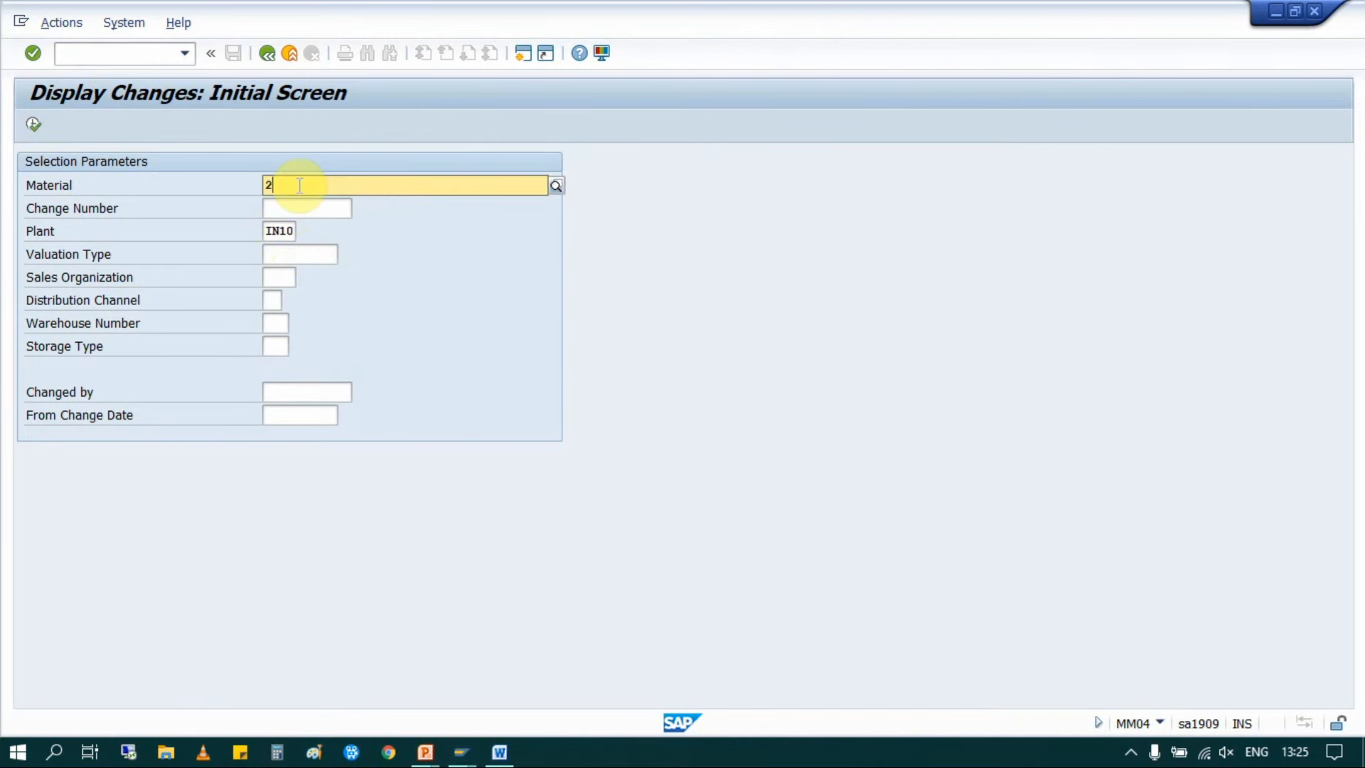
{"action": "type", "text": "49"}
{"action": "key", "text": "Return"}
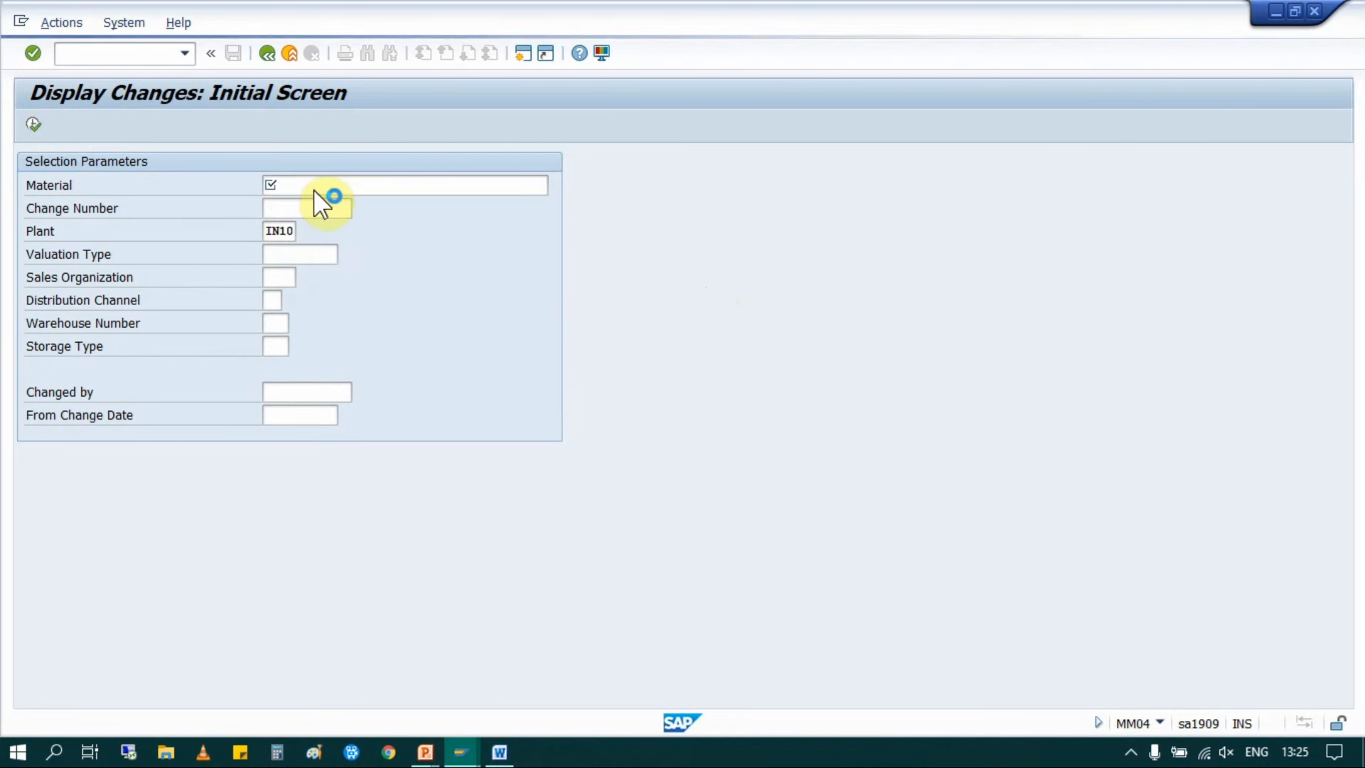
{"action": "key", "text": "Return"}
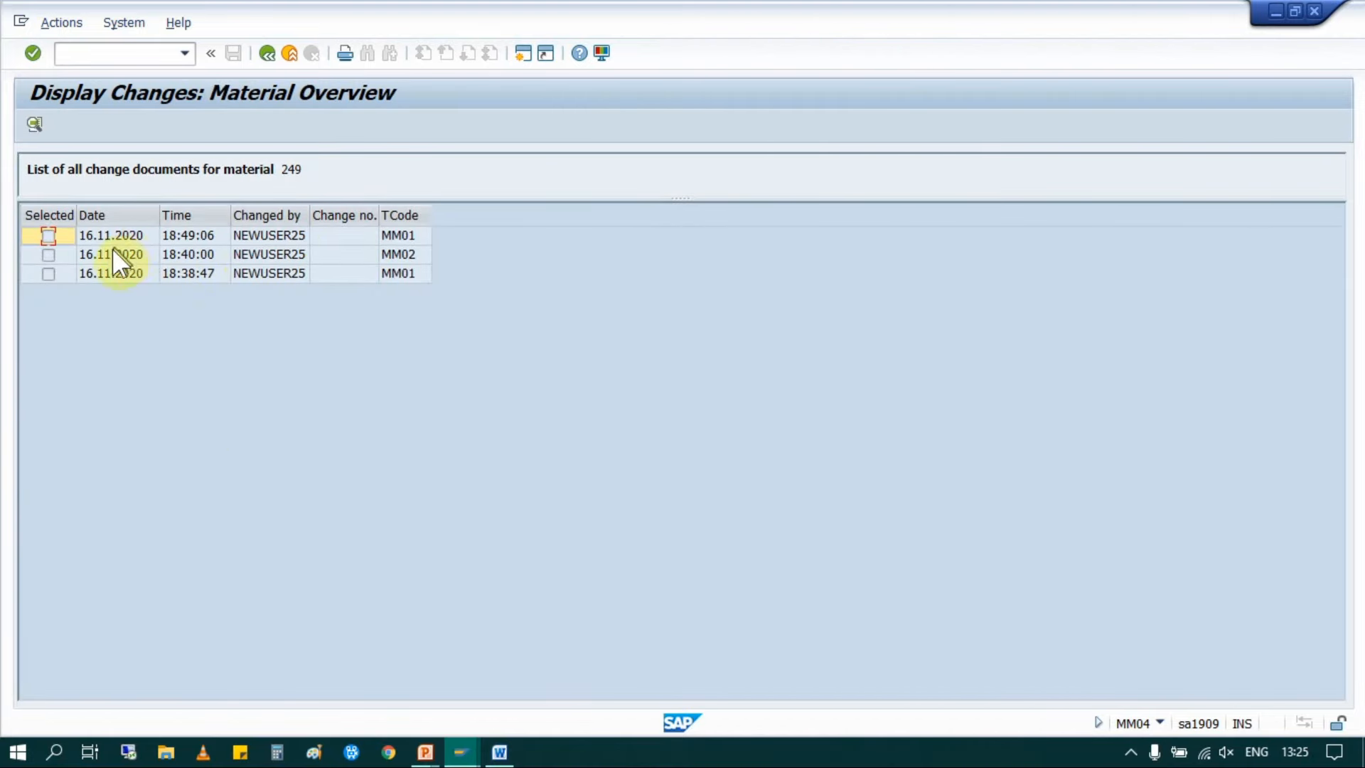
Step: Open the MM02 change document for material 249, examine its old and new values, and return to the initial selection screen
{"action": "double_click", "coordinate": [170, 254]}
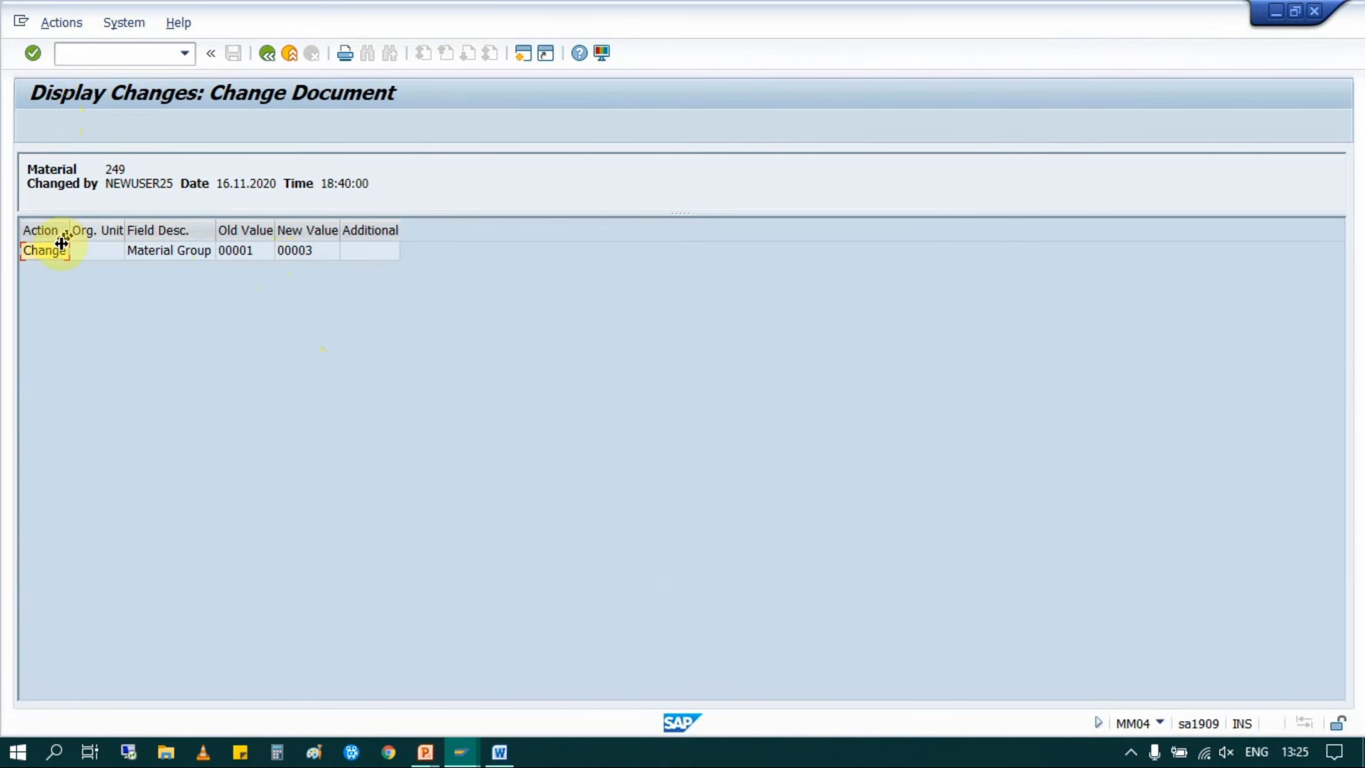
{"action": "left_click", "coordinate": [237, 249]}
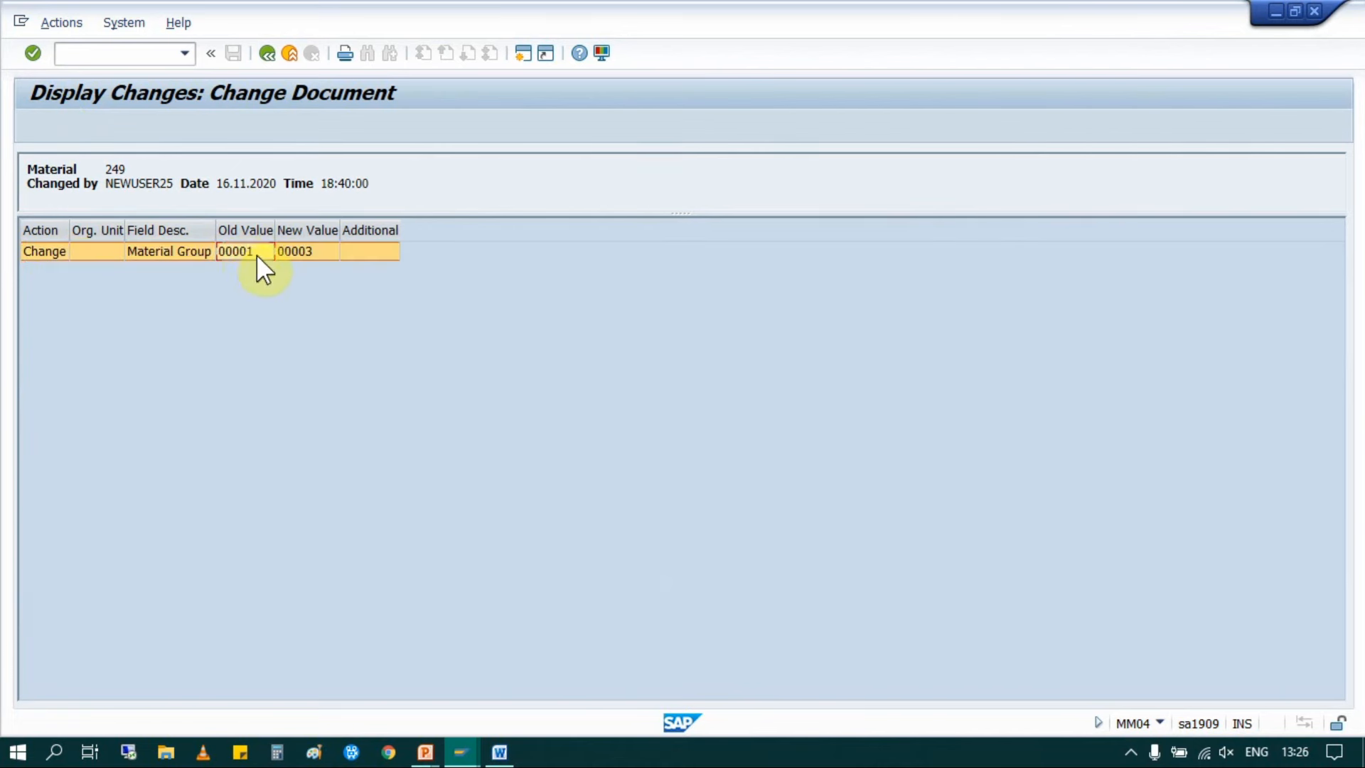
{"action": "left_click", "coordinate": [309, 249]}
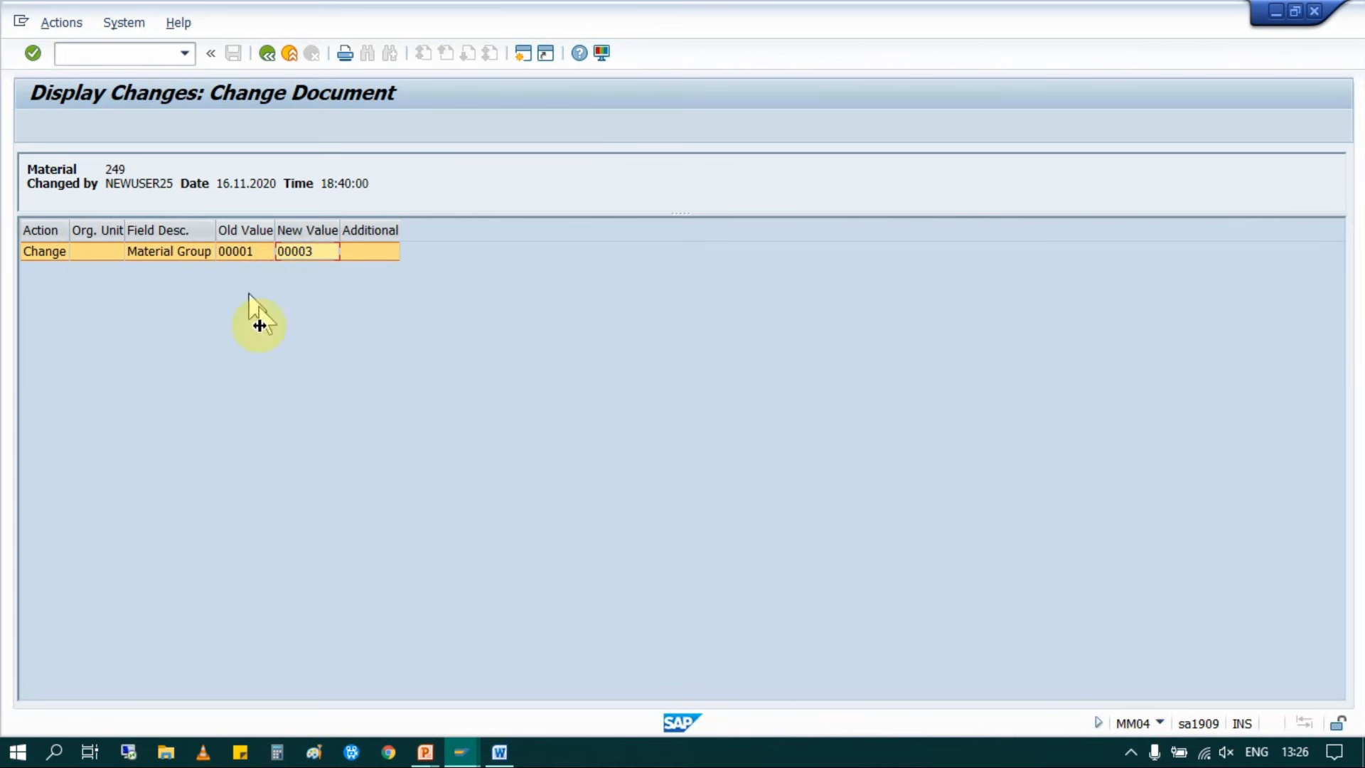
{"action": "left_click", "coordinate": [262, 57]}
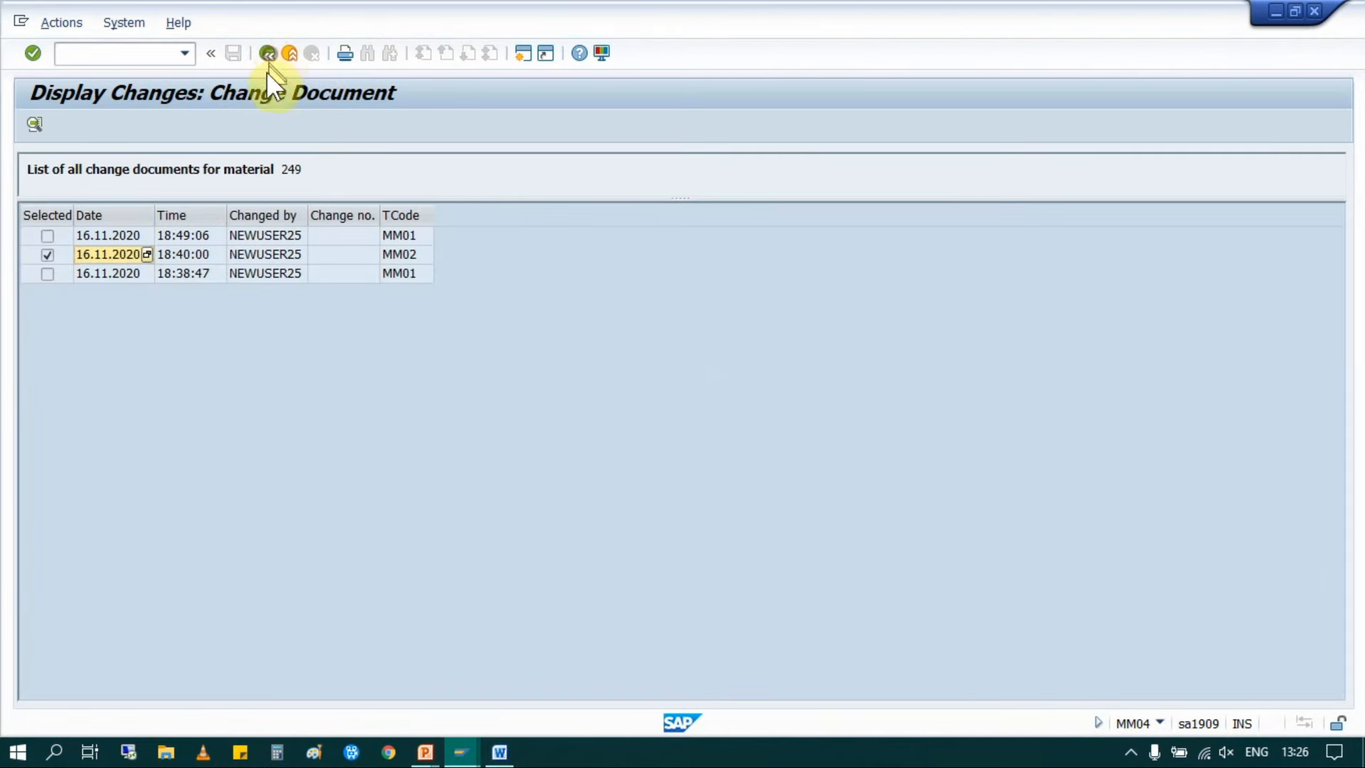
{"action": "left_click", "coordinate": [268, 57]}
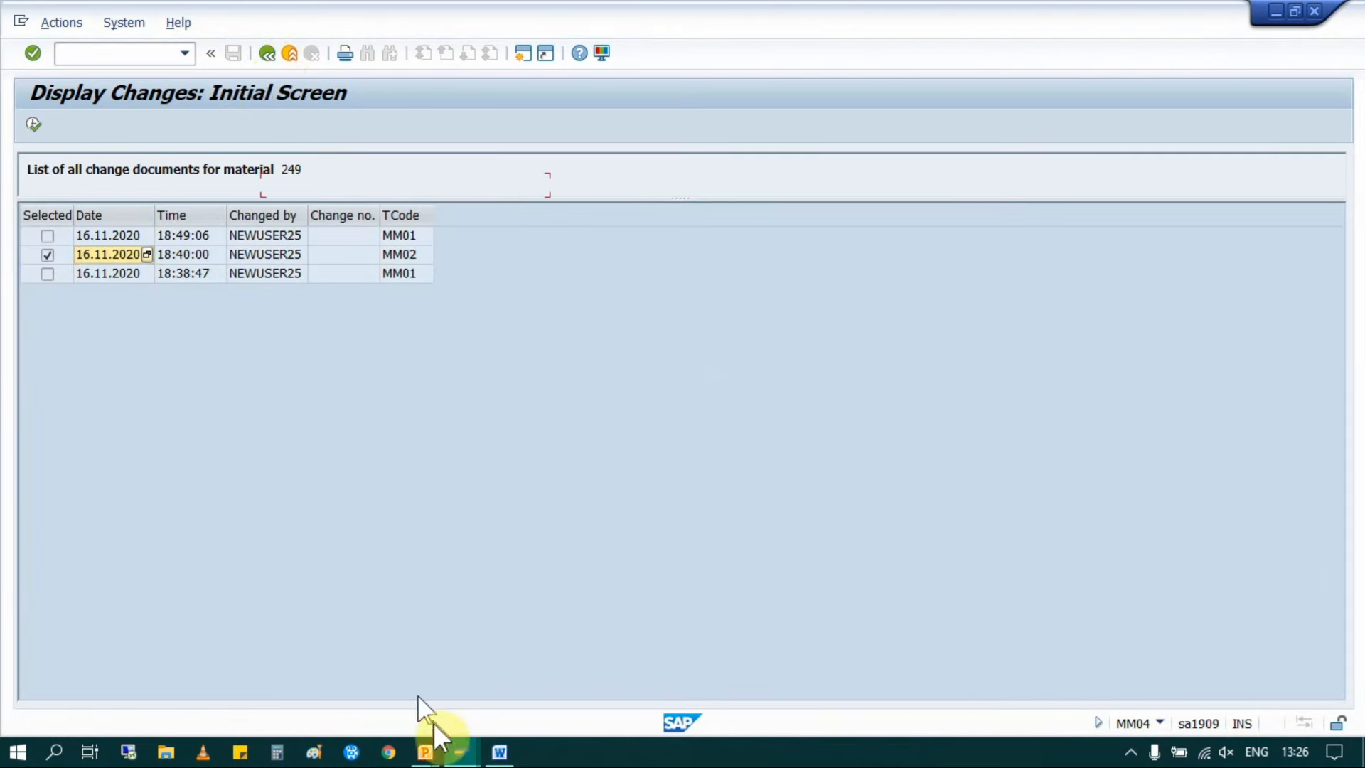
Step: Switch to the running PowerPoint slide show and advance from the material master data slide to the next slide
{"action": "mouse_move", "coordinate": [425, 754]}
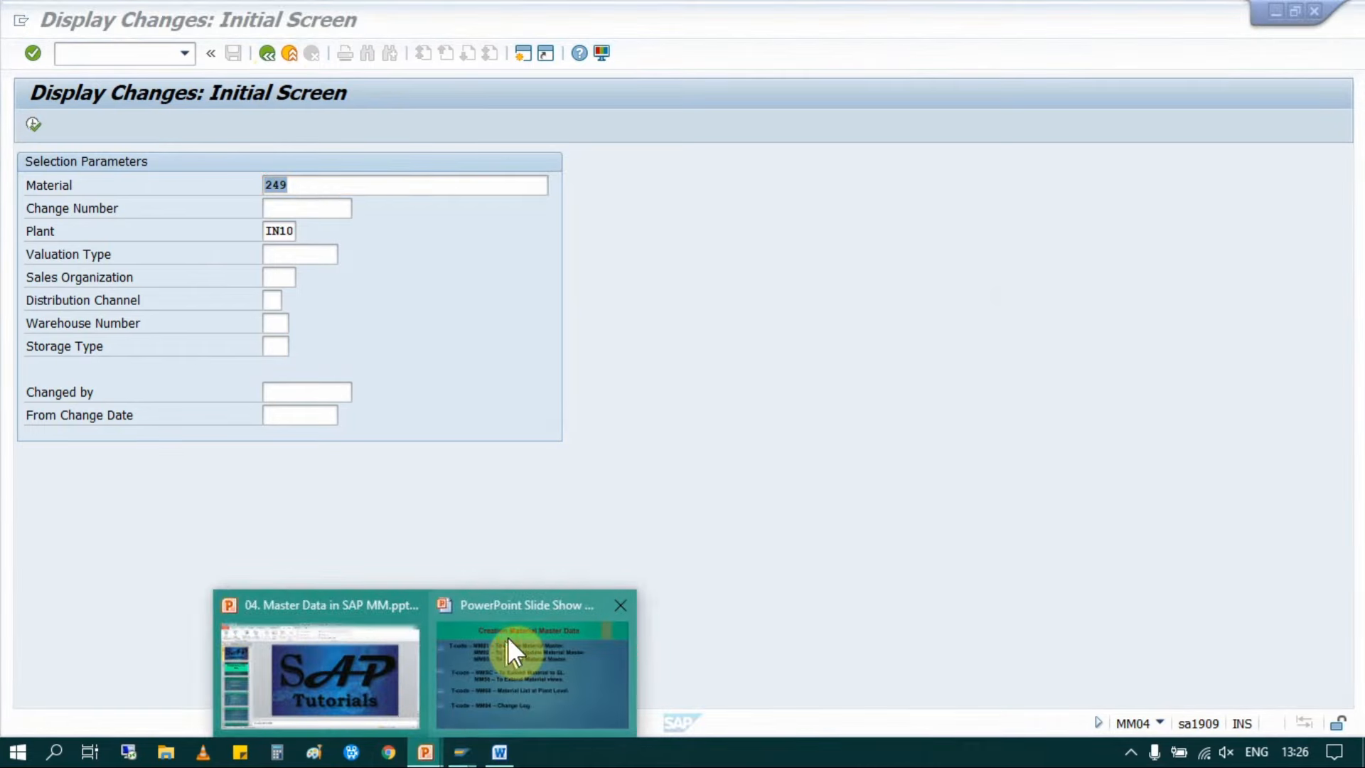
{"action": "left_click", "coordinate": [508, 637]}
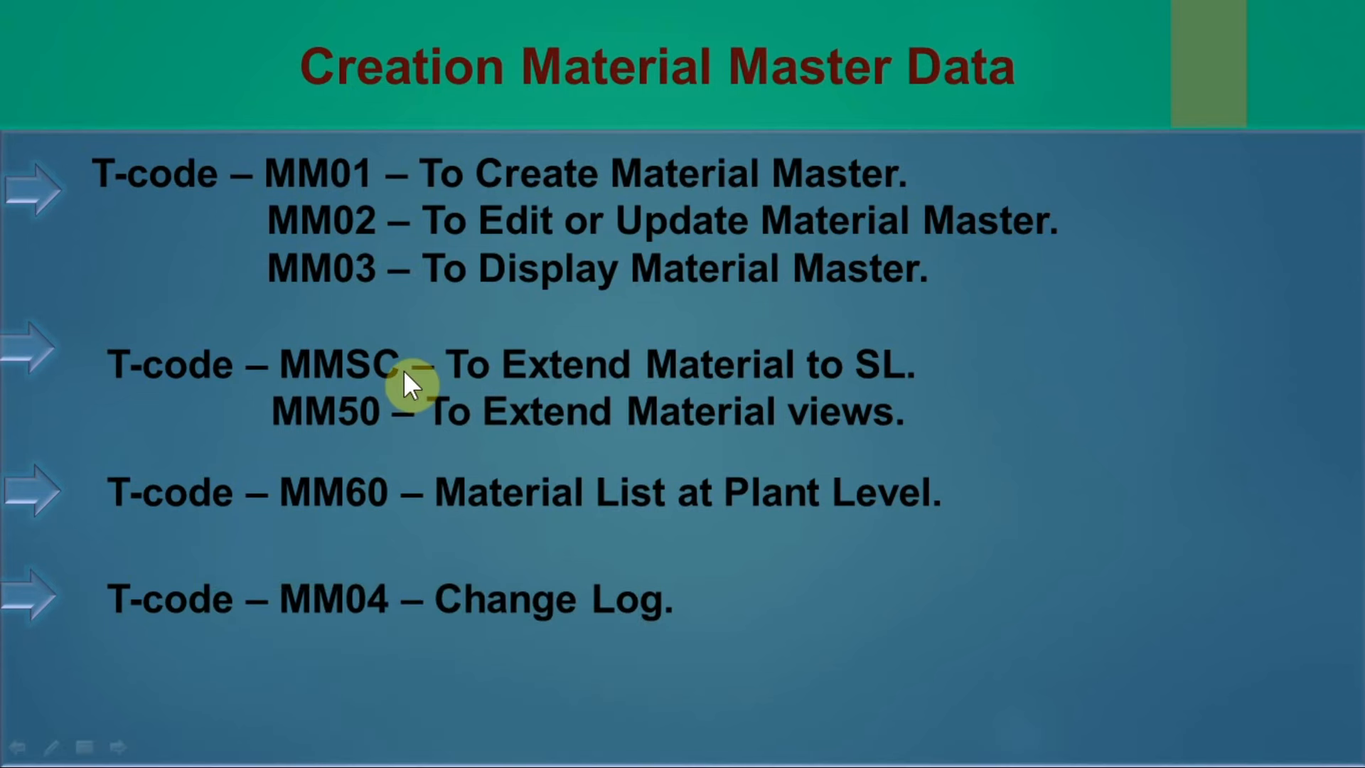
{"action": "key", "text": "Right"}
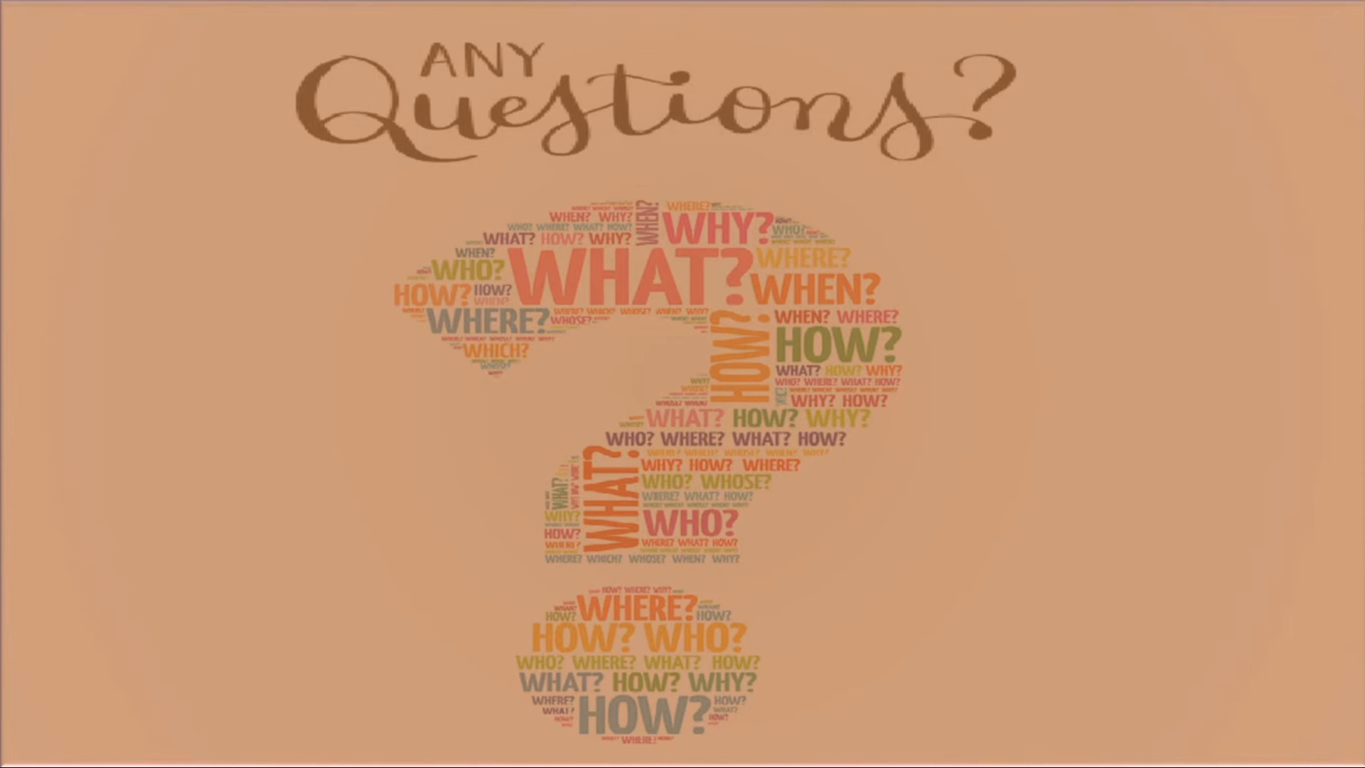